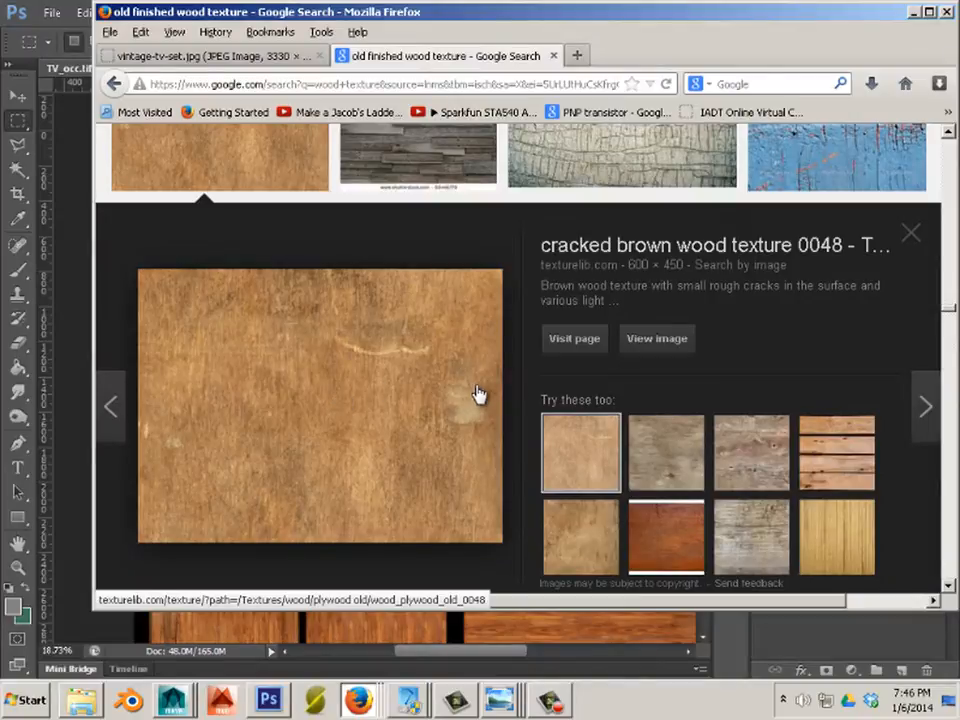
Open the cracked brown wood texture at full size and copy the image
{"action": "left_click", "coordinate": [657, 340]}
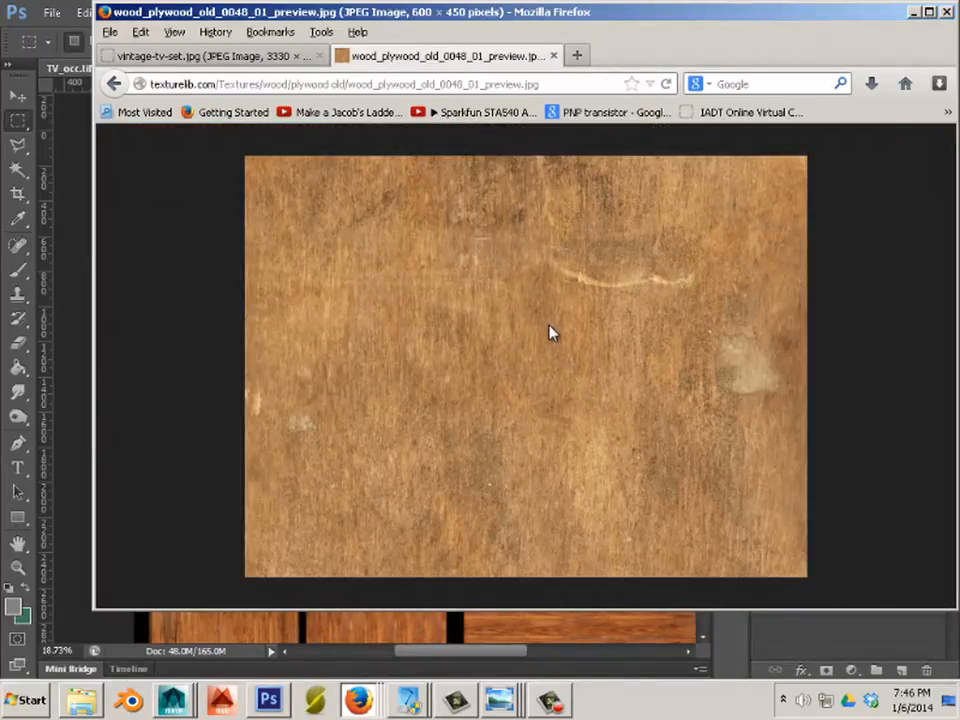
{"action": "right_click", "coordinate": [487, 320]}
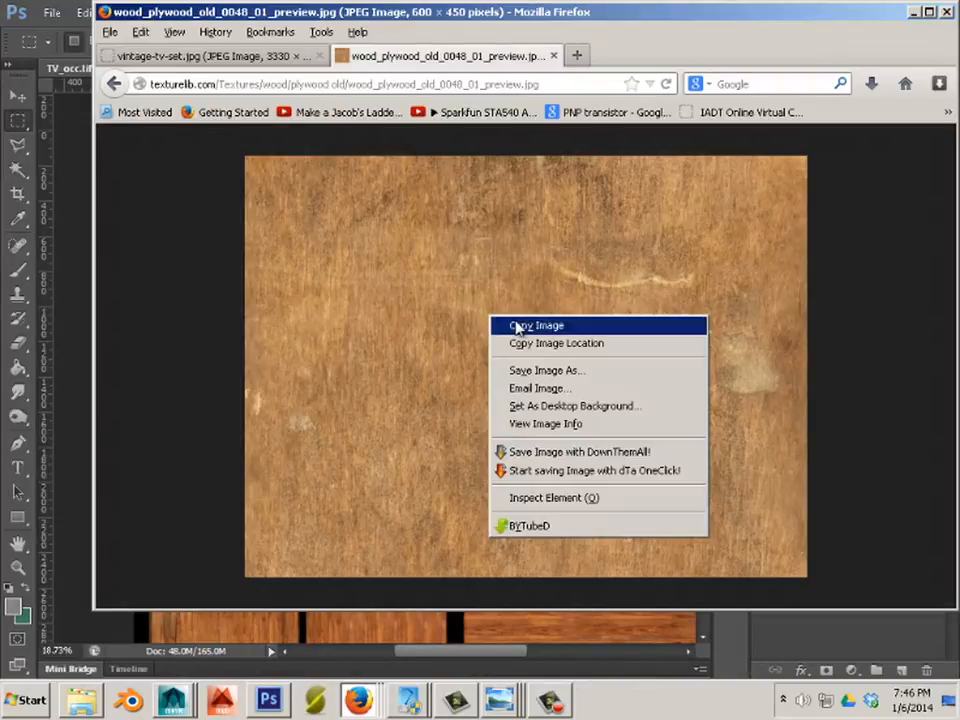
{"action": "left_click", "coordinate": [518, 326]}
Switch to Photoshop and paste the copied wood texture into TV_occ.tif as a new layer
{"action": "key", "text": "alt+Tab"}
{"action": "key", "text": "alt+Tab"}
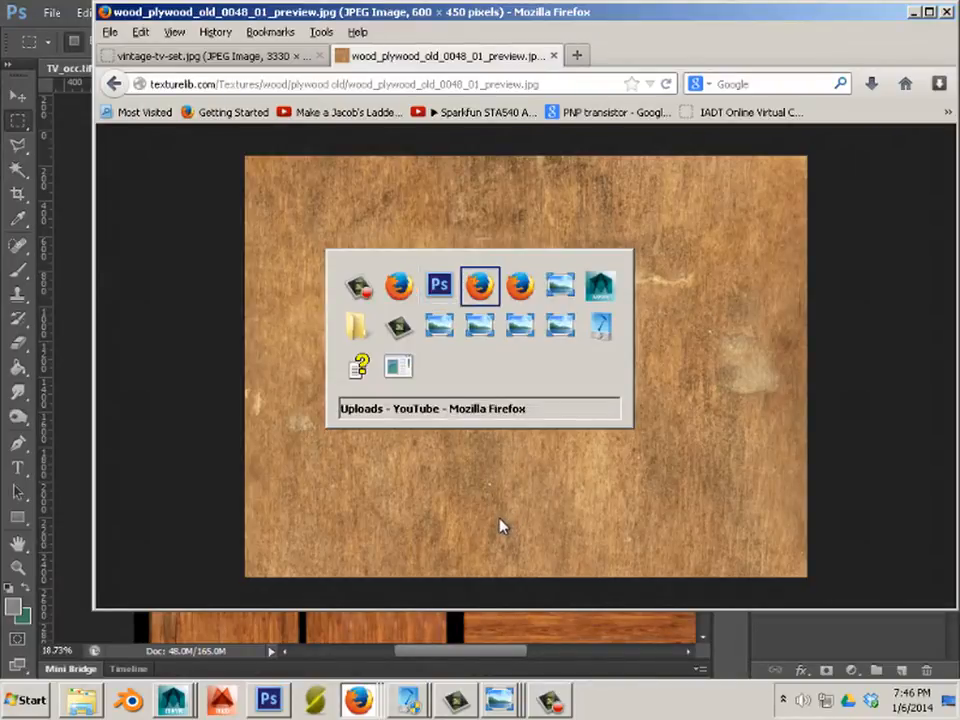
{"action": "key", "text": "alt+Tab"}
{"action": "key", "text": "alt+Tab"}
{"action": "key", "text": "alt+Tab"}
{"action": "key", "text": "alt+Tab"}
{"action": "key", "text": "alt+Tab"}
{"action": "key", "text": "alt+Tab"}
{"action": "key", "text": "alt+Tab"}
{"action": "key", "text": "alt+Tab"}
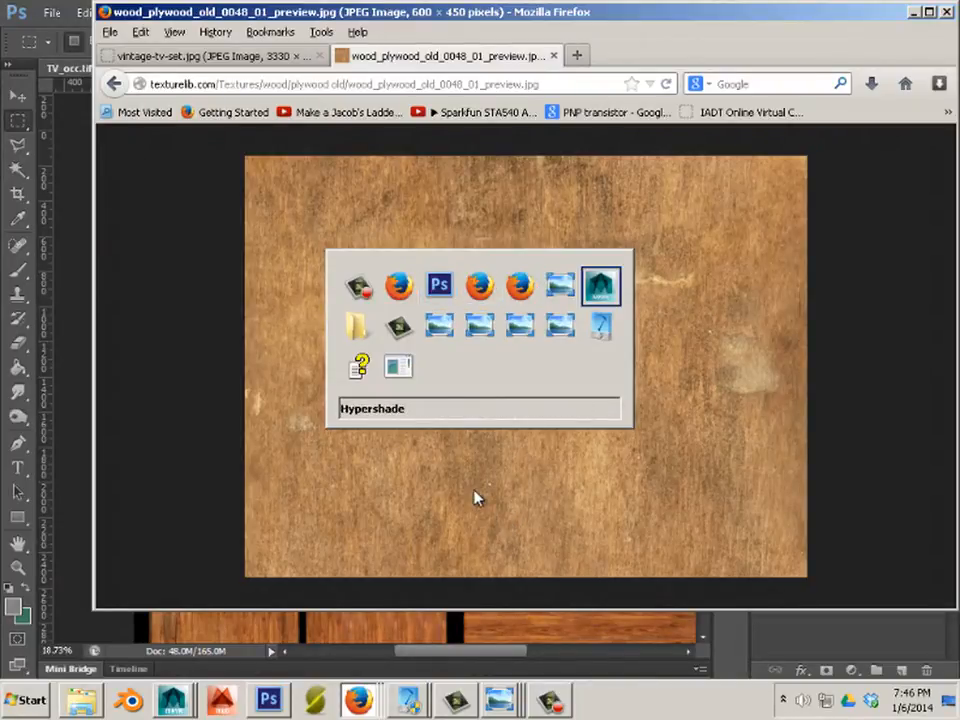
{"action": "key", "text": "alt+Tab"}
{"action": "key", "text": "alt+Tab"}
{"action": "key", "text": "alt+Tab"}
{"action": "key", "text": "alt+Tab"}
{"action": "key", "text": "alt+Tab"}
{"action": "key", "text": "alt+Tab"}
{"action": "key", "text": "alt+Tab"}
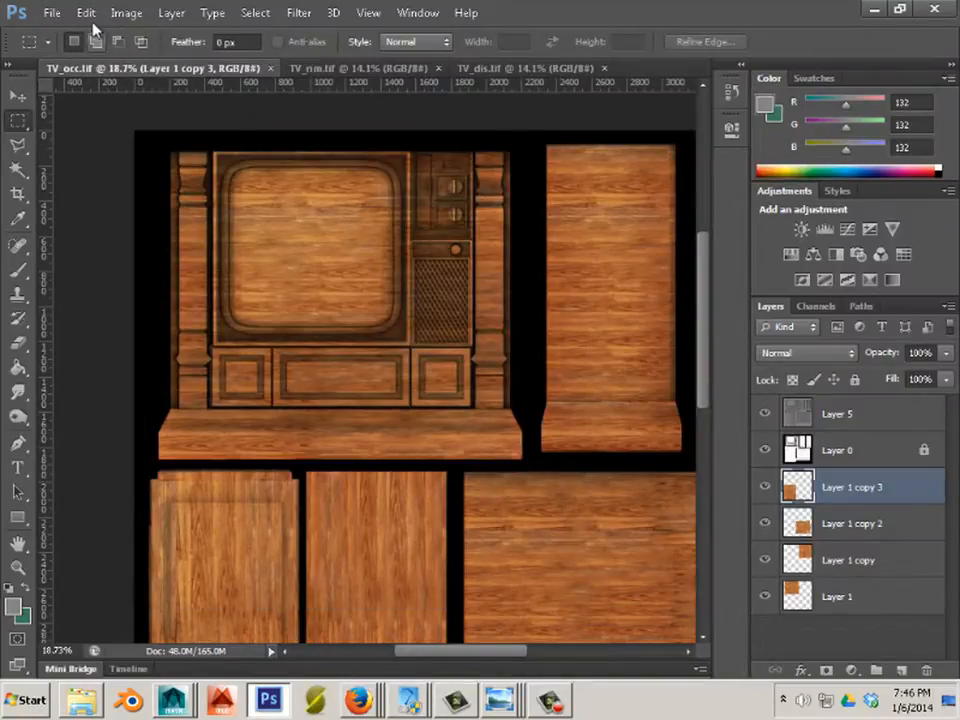
{"action": "left_click", "coordinate": [86, 12]}
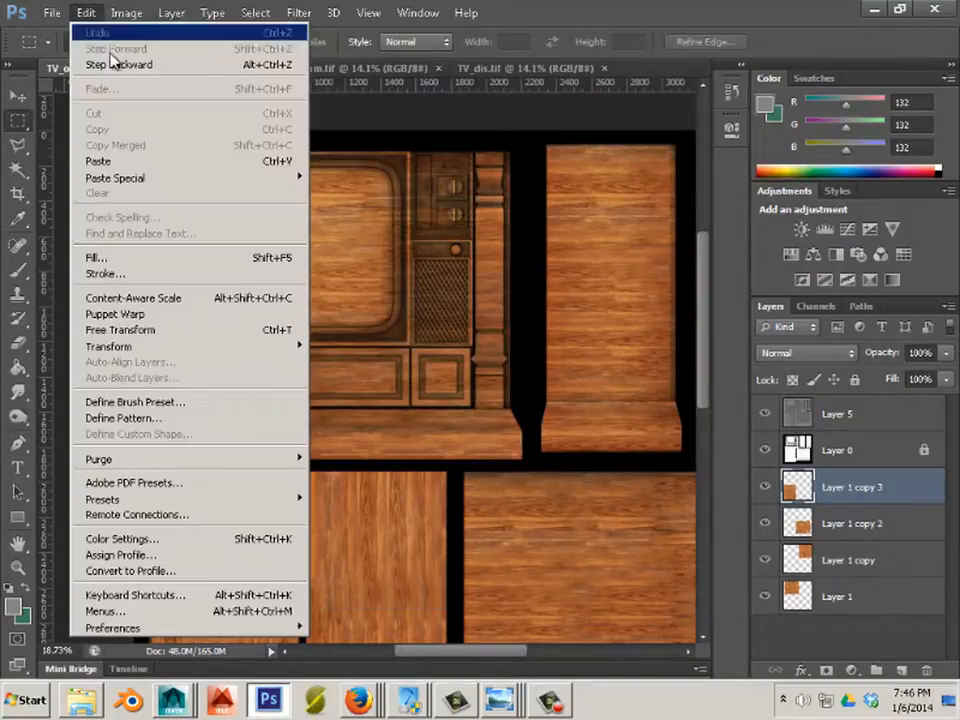
{"action": "left_click", "coordinate": [129, 162]}
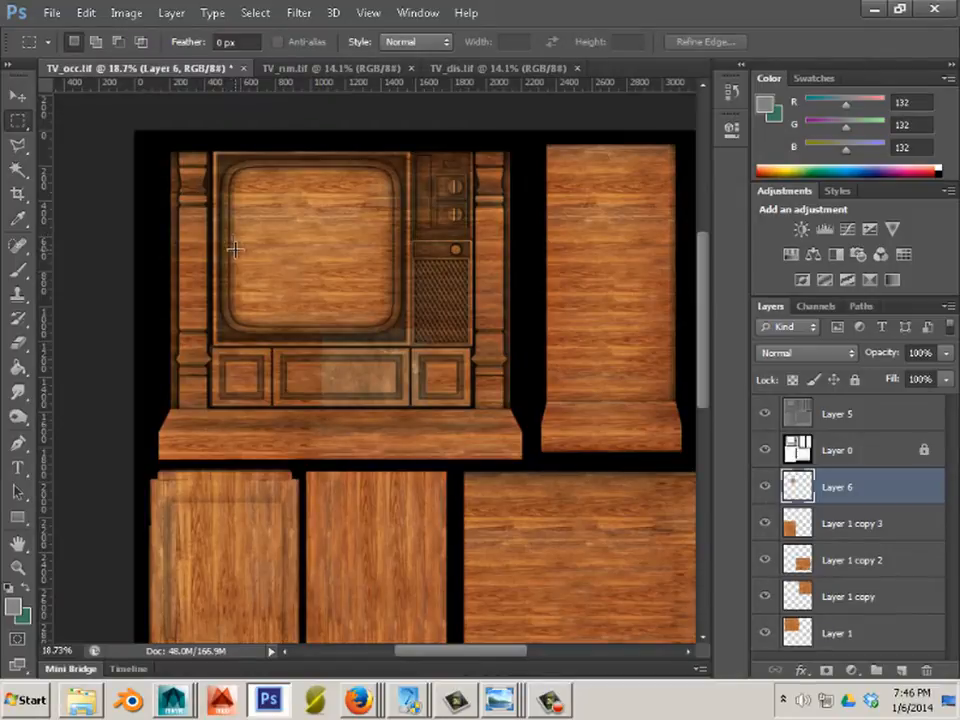
Rotate the pasted texture 90° over the TV base and erase its hard edges with a 500 px Eraser
{"action": "scroll", "coordinate": [383, 413], "scroll_direction": "up", "scroll_amount": 6}
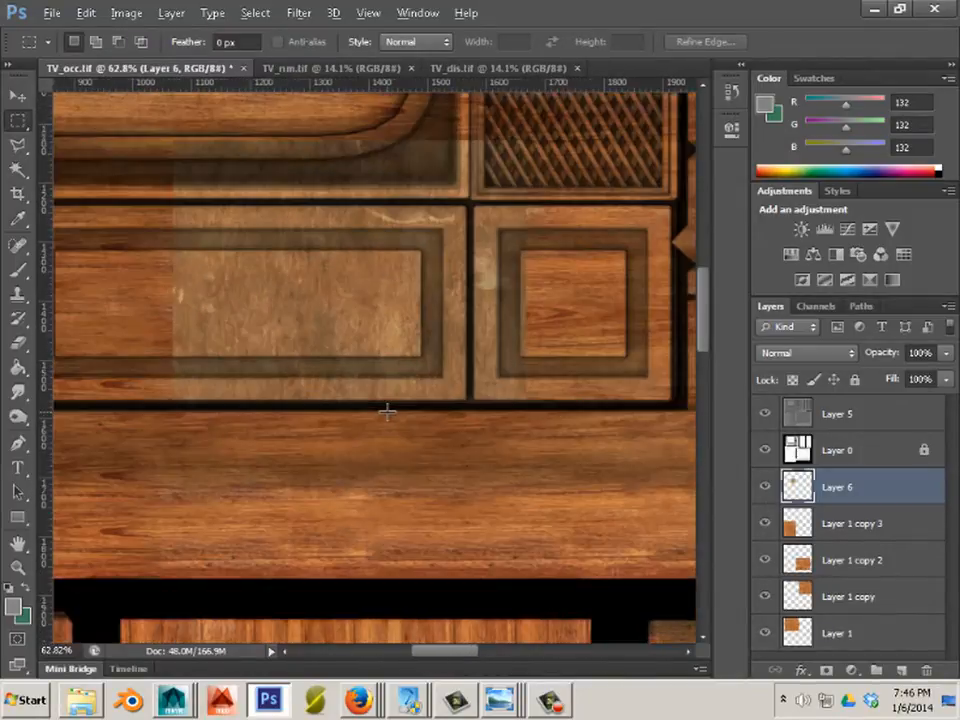
{"action": "scroll", "coordinate": [387, 411], "scroll_direction": "down", "scroll_amount": 4}
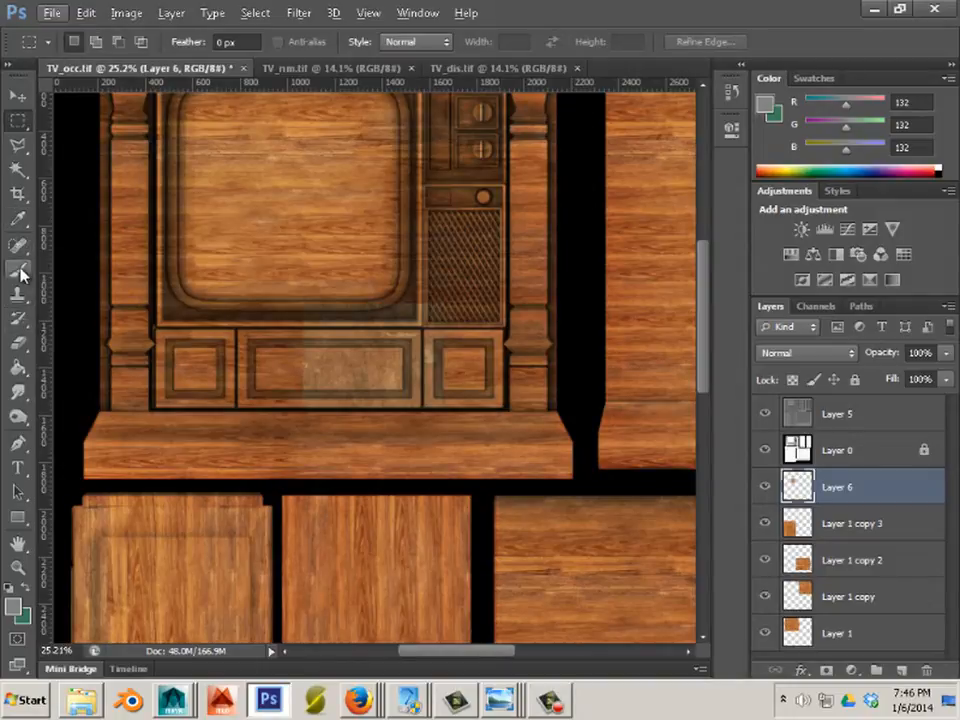
{"action": "left_click", "coordinate": [17, 95]}
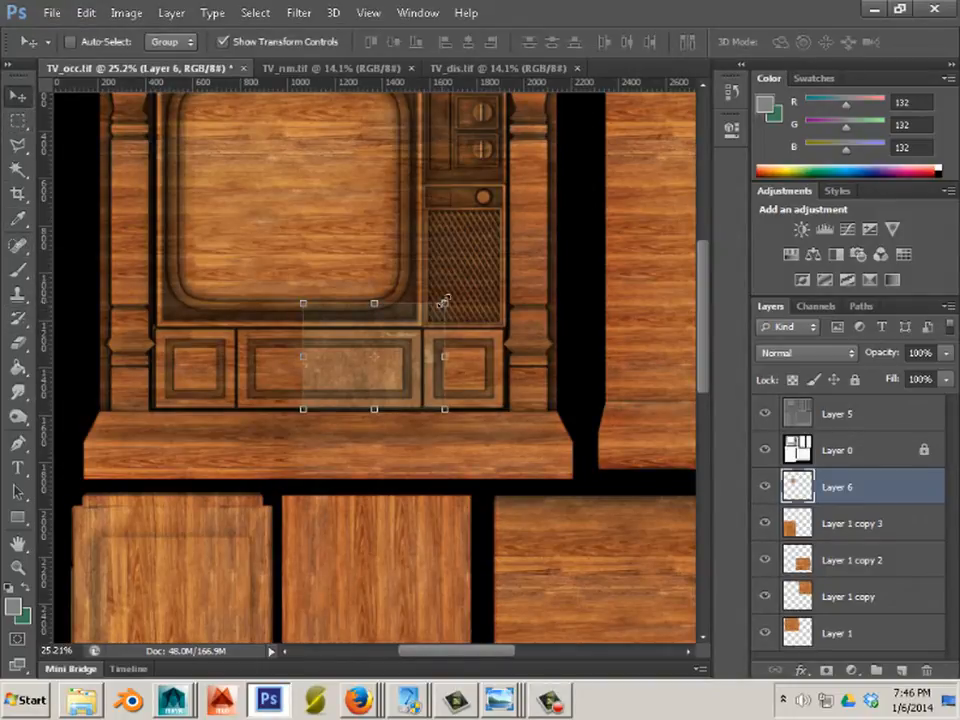
{"action": "left_click_drag", "start_coordinate": [452, 288], "coordinate": [227, 459]}
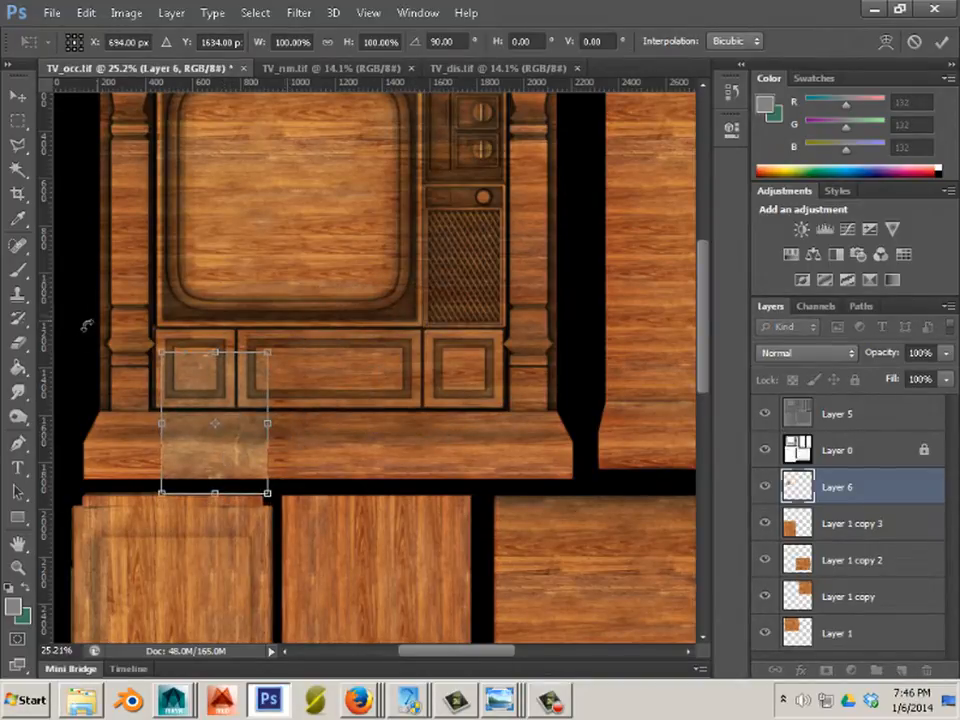
{"action": "left_click", "coordinate": [19, 343]}
{"action": "left_click", "coordinate": [408, 273]}
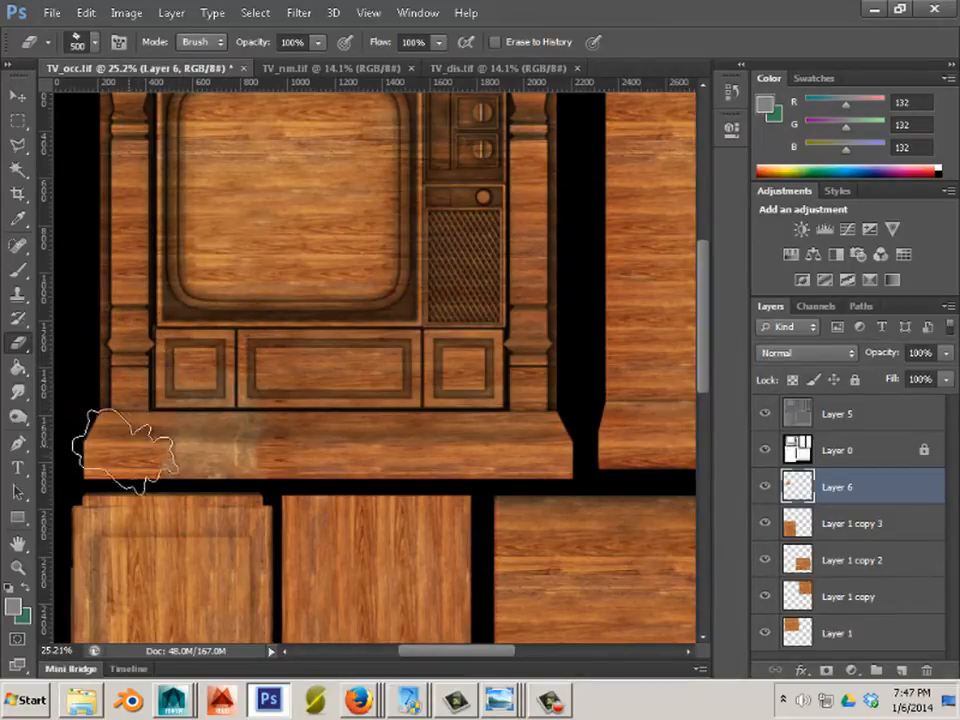
Move the worn patch to the left end of the TV base and place duplicates over its right end
{"action": "left_click", "coordinate": [17, 95]}
{"action": "mouse_move", "coordinate": [228, 445]}
{"action": "left_mouse_down"}
{"action": "mouse_move", "coordinate": [222, 478]}
{"action": "mouse_move", "coordinate": [139, 444]}
{"action": "mouse_move", "coordinate": [541, 455]}
{"action": "left_mouse_up"}
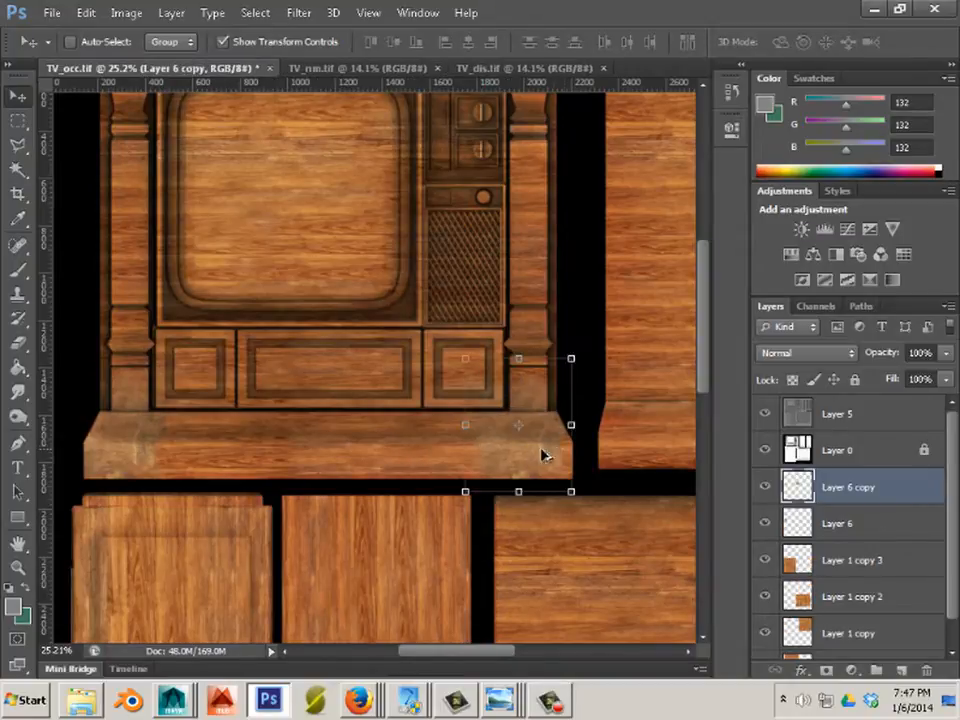
{"action": "left_click_drag", "start_coordinate": [483, 452], "coordinate": [576, 460]}
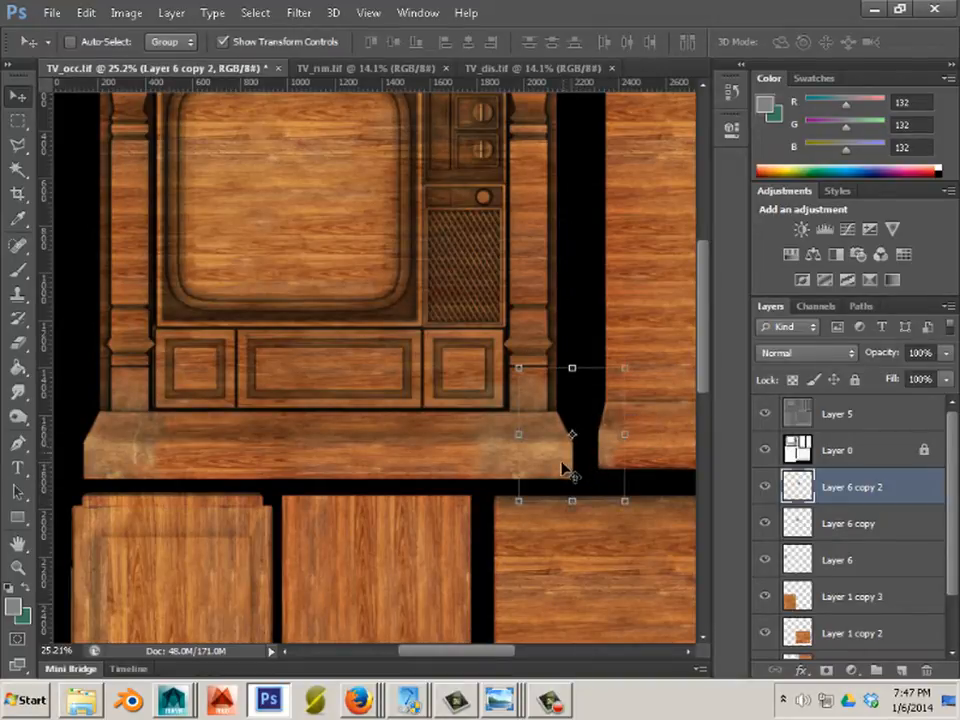
Duplicate the worn patch onto the adjacent side panel's foot, lower edge and upper corner, and once more at the TV base's right end
{"action": "left_click_drag", "start_coordinate": [590, 464], "coordinate": [672, 464], "text": "alt"}
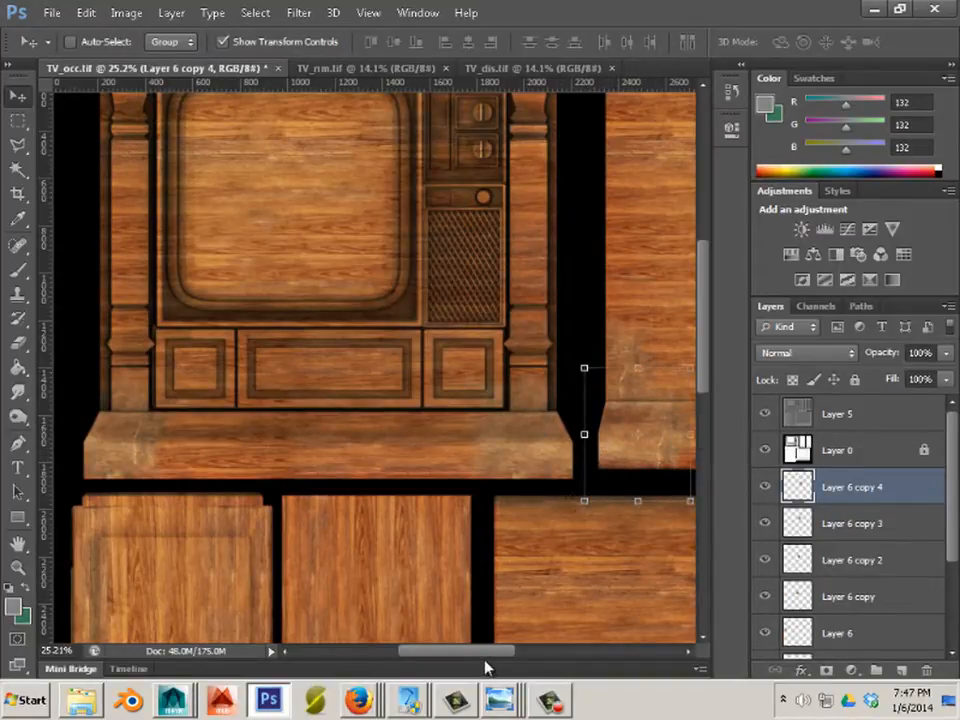
{"action": "scroll", "coordinate": [607, 553], "scroll_direction": "up", "scroll_amount": 3}
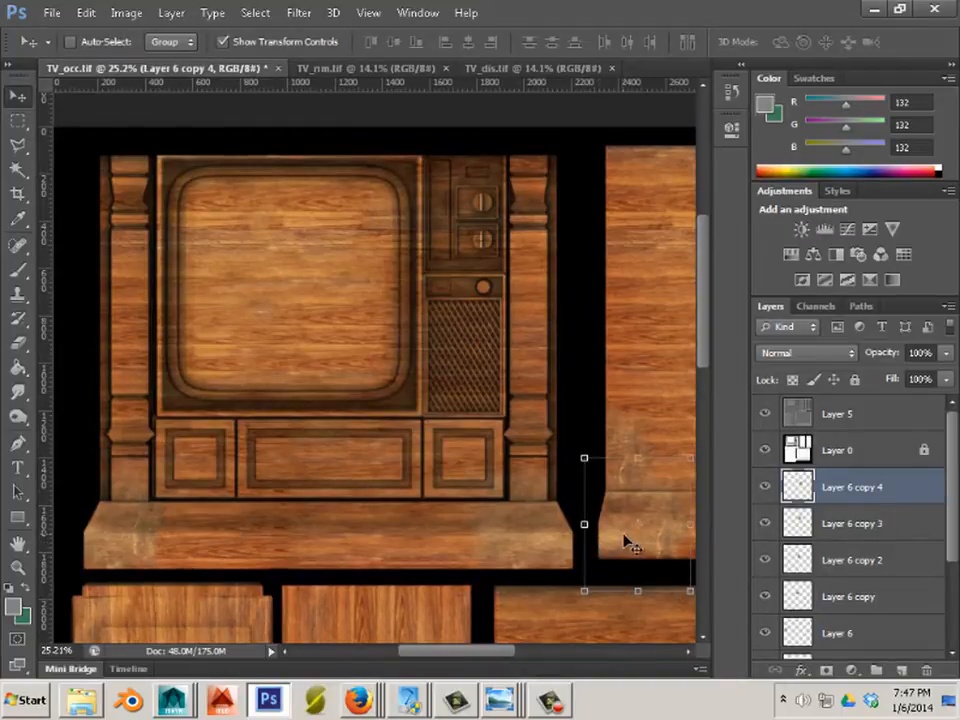
{"action": "left_click_drag", "start_coordinate": [628, 540], "coordinate": [598, 184]}
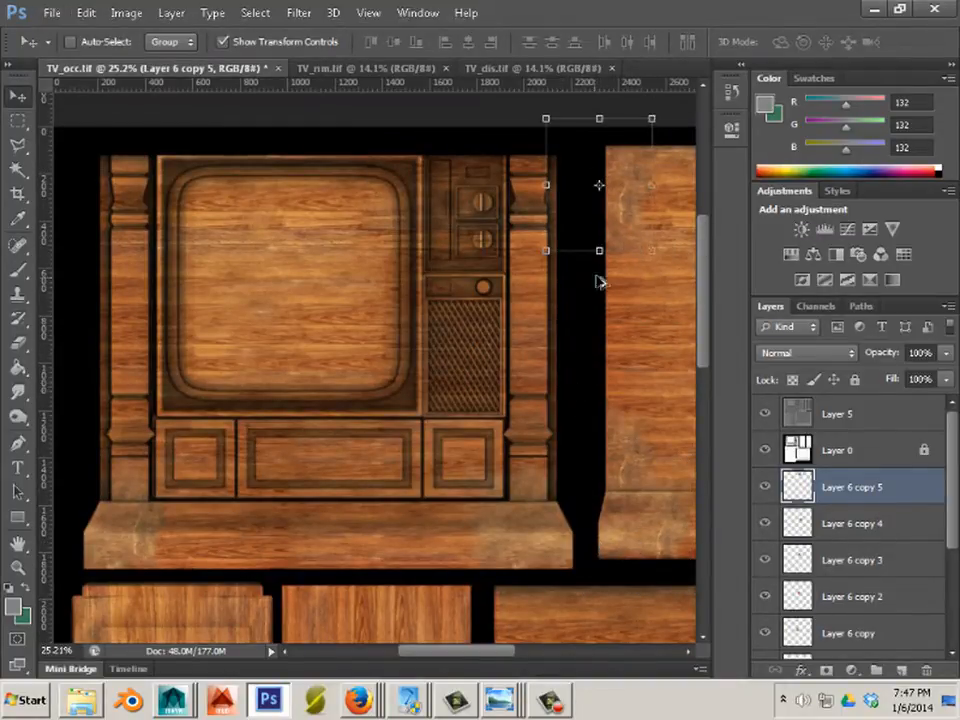
{"action": "left_click_drag", "start_coordinate": [628, 240], "coordinate": [572, 515]}
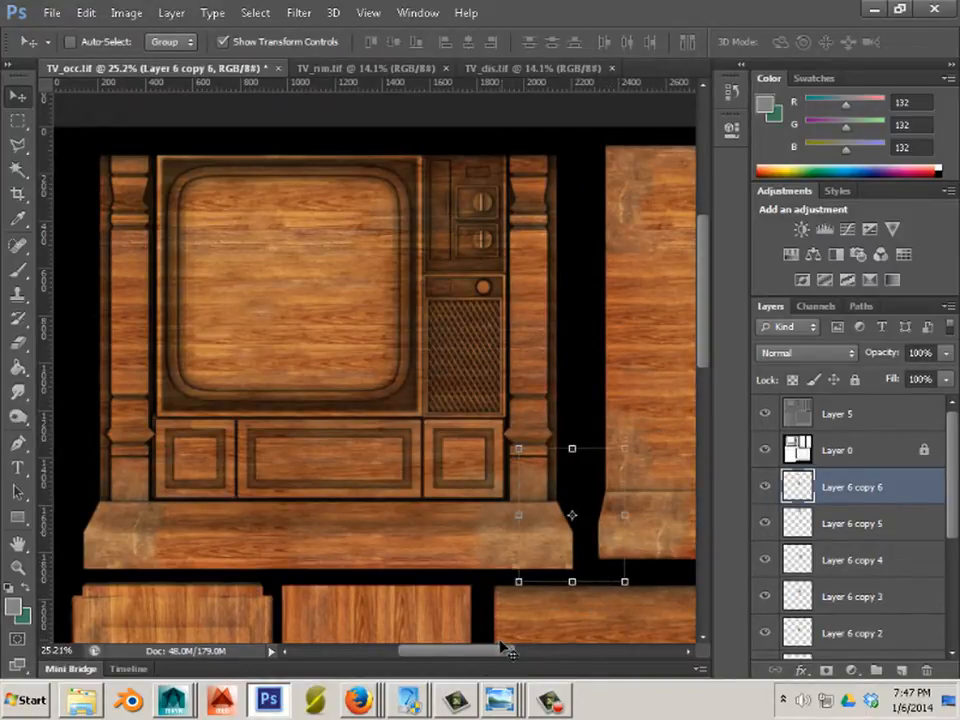
Duplicate the worn patch onto both ends of the far-right side panel's foot
{"action": "left_click_drag", "start_coordinate": [500, 648], "coordinate": [598, 656]}
{"action": "left_click_drag", "start_coordinate": [98, 550], "coordinate": [512, 580]}
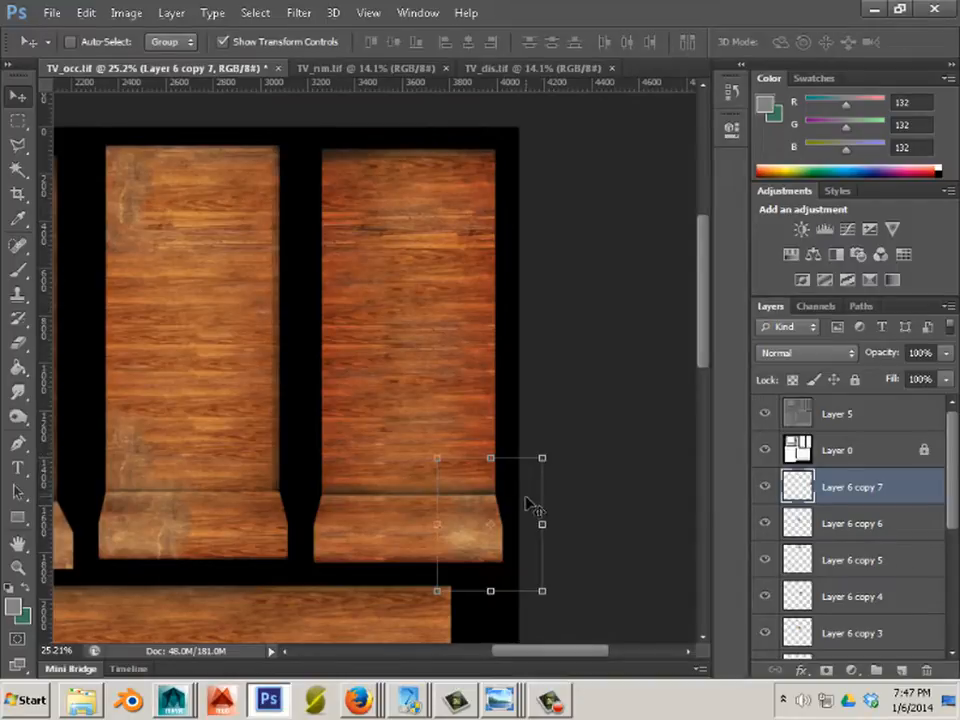
{"action": "left_click_drag", "start_coordinate": [533, 507], "coordinate": [355, 510]}
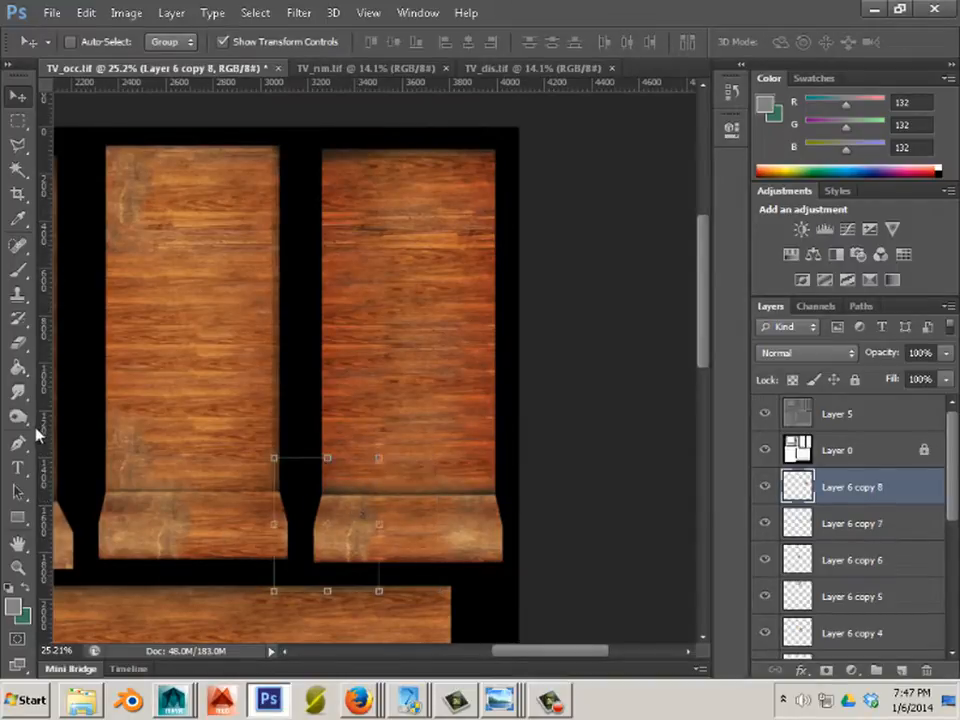
{"action": "left_click", "coordinate": [18, 293]}
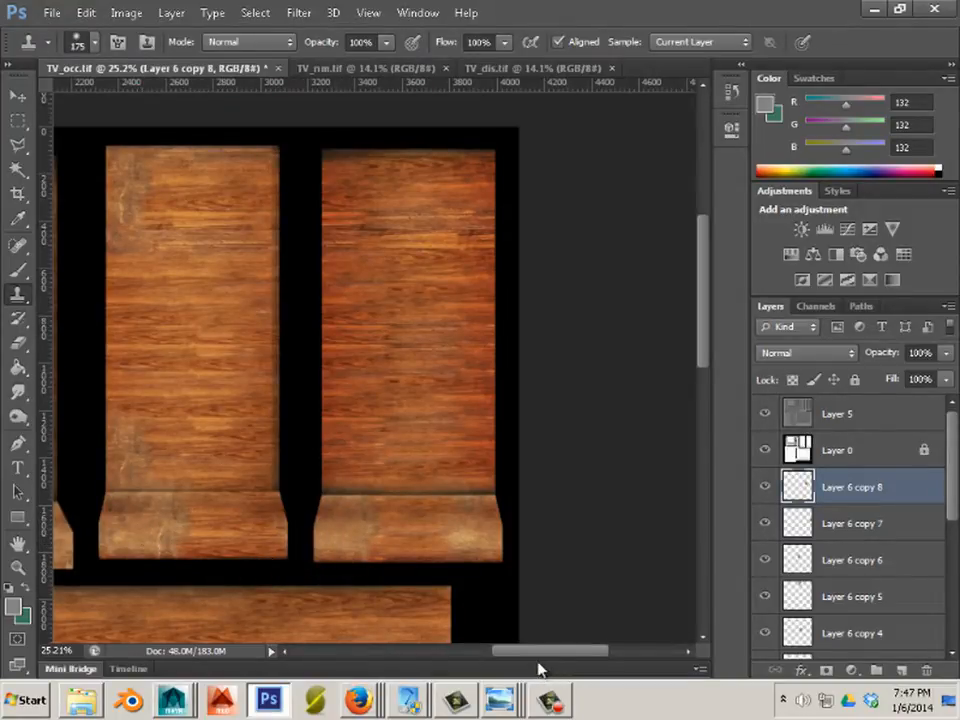
{"action": "left_click_drag", "start_coordinate": [540, 652], "coordinate": [428, 655]}
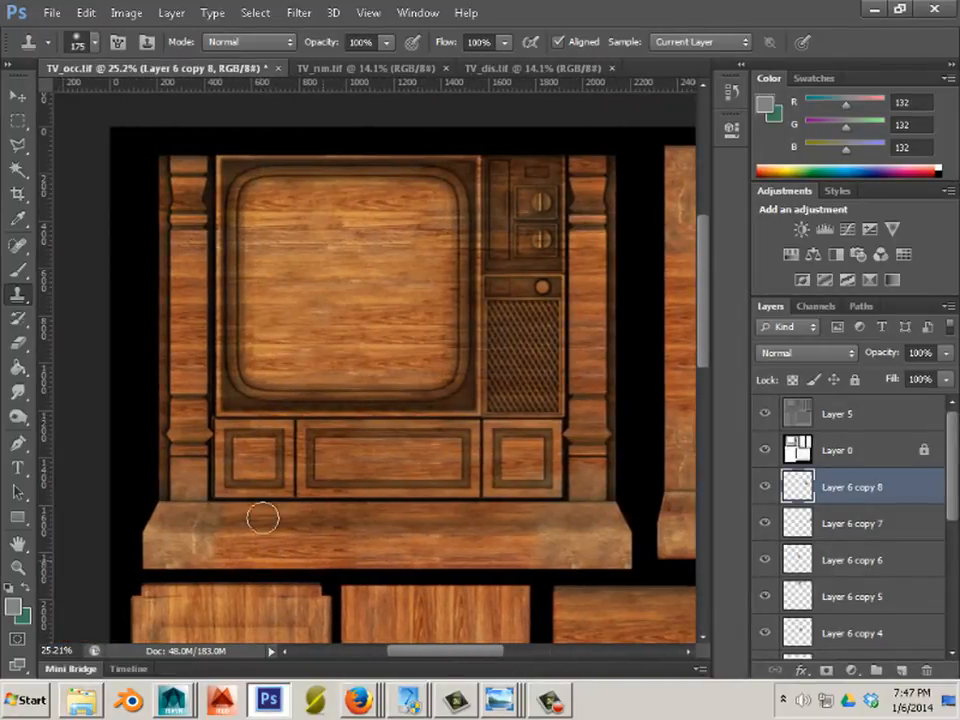
{"action": "left_click", "coordinate": [17, 95]}
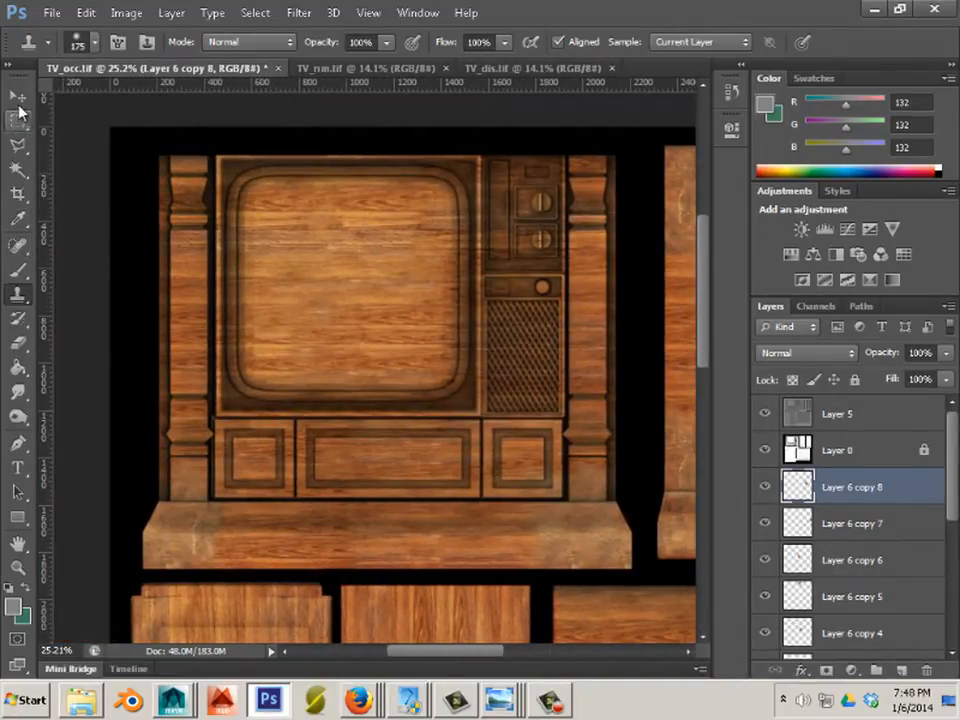
Add two copies of the worn patch to the far-right side panel and erase the hard edges of the middle one
{"action": "left_click_drag", "start_coordinate": [447, 651], "coordinate": [549, 652]}
{"action": "left_click_drag", "start_coordinate": [404, 430], "coordinate": [378, 490]}
{"action": "left_click", "coordinate": [855, 529]}
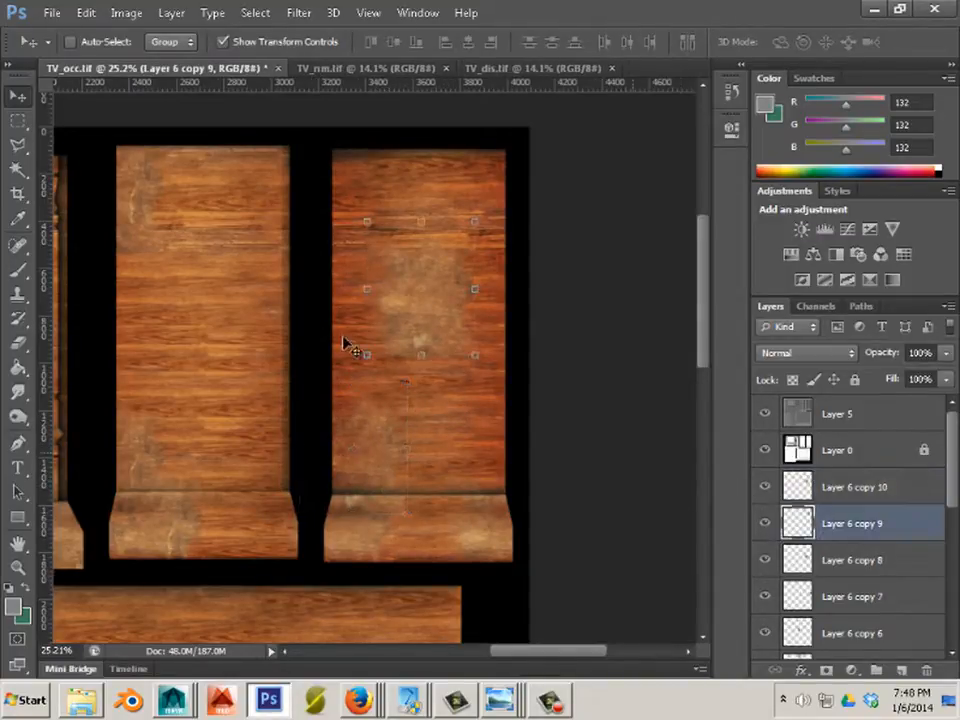
{"action": "left_click", "coordinate": [27, 347]}
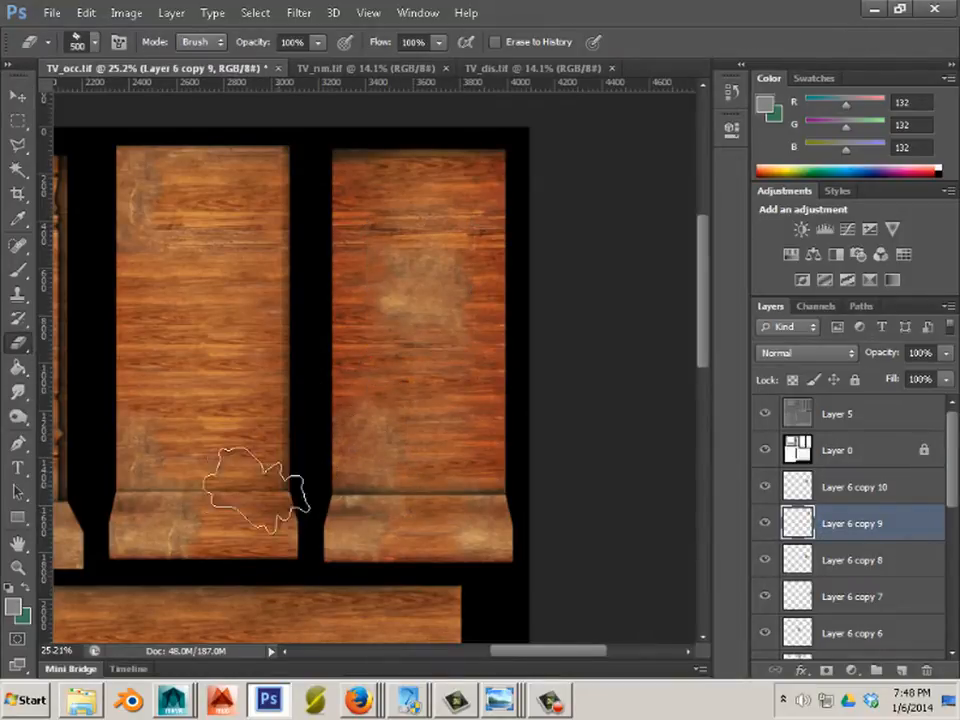
Duplicate the far-right panel's middle worn patch onto the TV front's right and left pillars
{"action": "scroll", "coordinate": [120, 610], "scroll_direction": "down", "scroll_amount": 4}
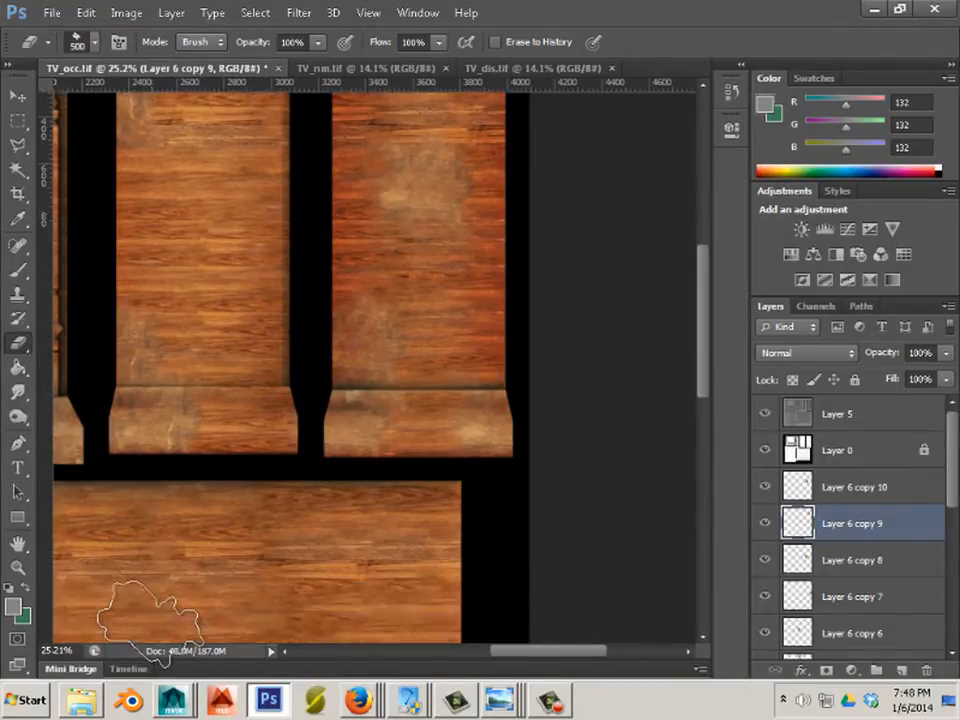
{"action": "left_click_drag", "start_coordinate": [543, 658], "coordinate": [443, 655]}
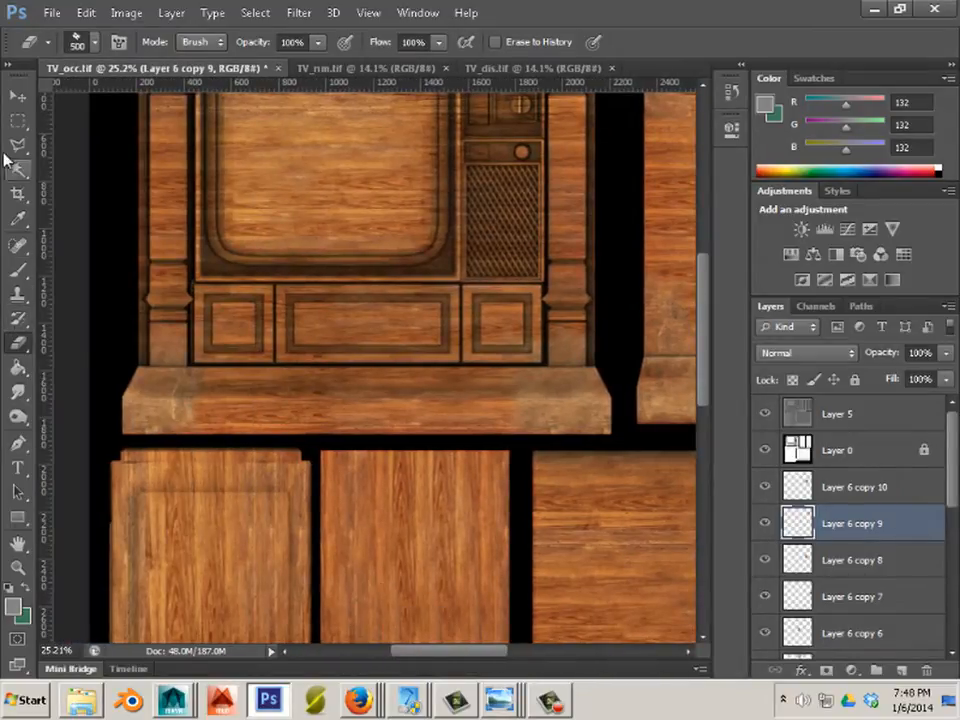
{"action": "left_click", "coordinate": [18, 95]}
{"action": "scroll", "coordinate": [580, 390], "scroll_direction": "up", "scroll_amount": 3}
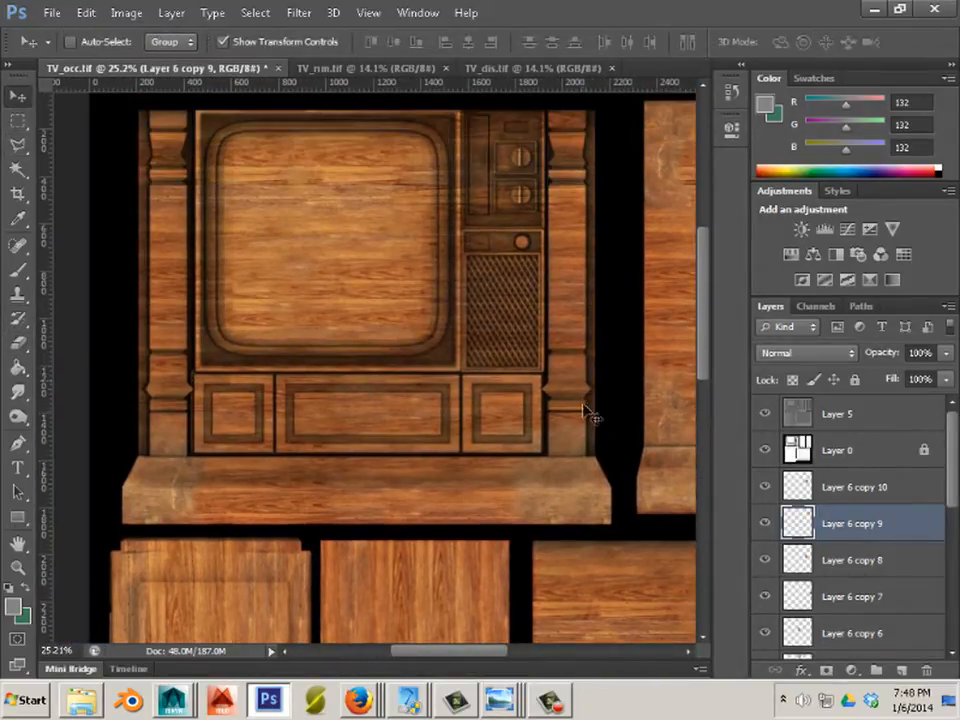
{"action": "left_click_drag", "start_coordinate": [476, 656], "coordinate": [529, 657]}
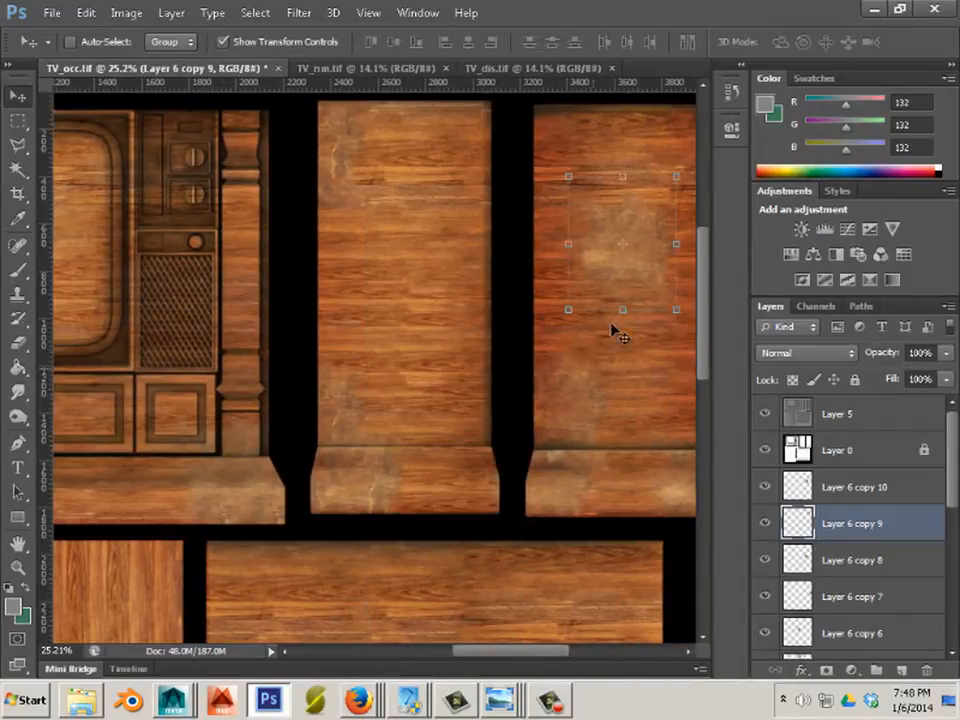
{"action": "left_click_drag", "start_coordinate": [600, 300], "coordinate": [188, 212]}
{"action": "left_click_drag", "start_coordinate": [485, 650], "coordinate": [405, 650]}
{"action": "left_click_drag", "start_coordinate": [548, 202], "coordinate": [179, 335]}
Duplicate the worn patch onto the upper right of the framed panel below the TV front and rotate it 90°
{"action": "scroll", "coordinate": [309, 568], "scroll_direction": "down", "scroll_amount": 3}
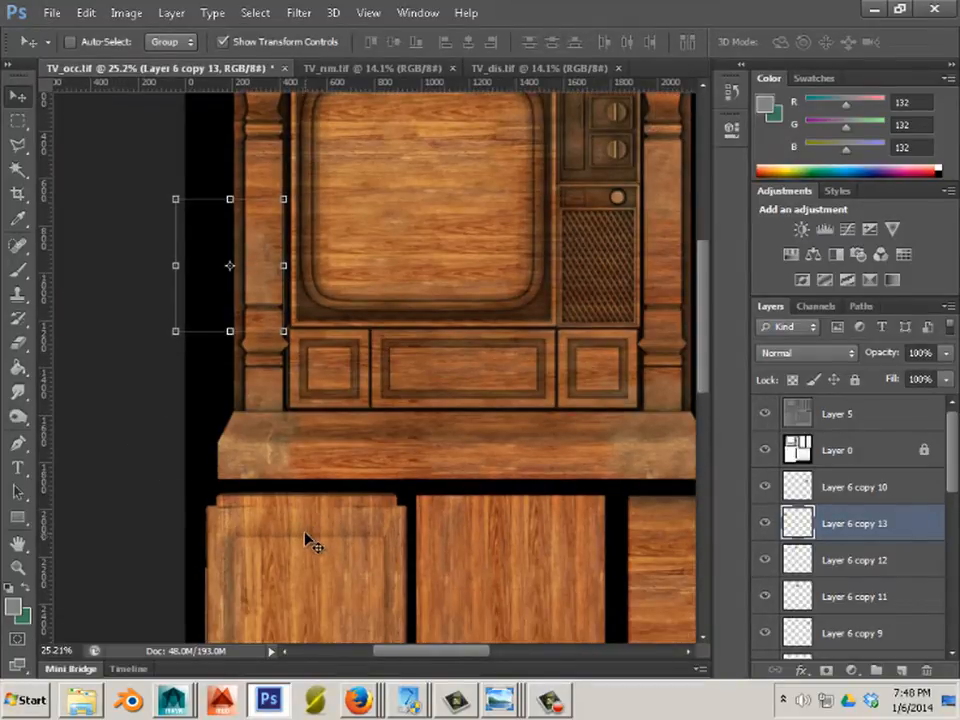
{"action": "left_click_drag", "start_coordinate": [280, 265], "coordinate": [370, 538]}
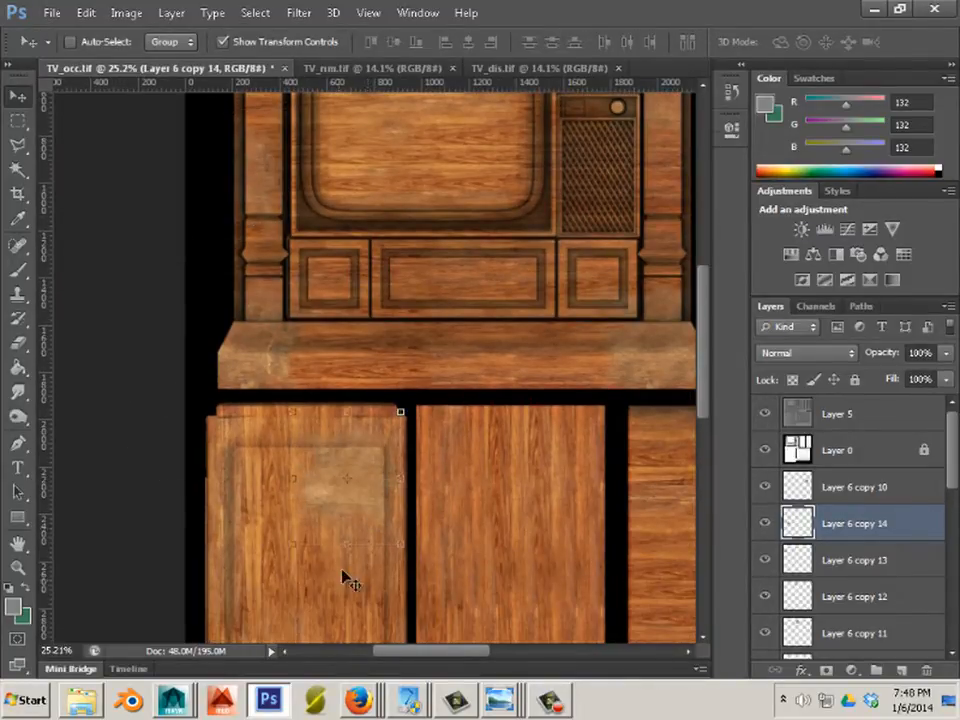
{"action": "scroll", "coordinate": [355, 499], "scroll_direction": "down", "scroll_amount": 3}
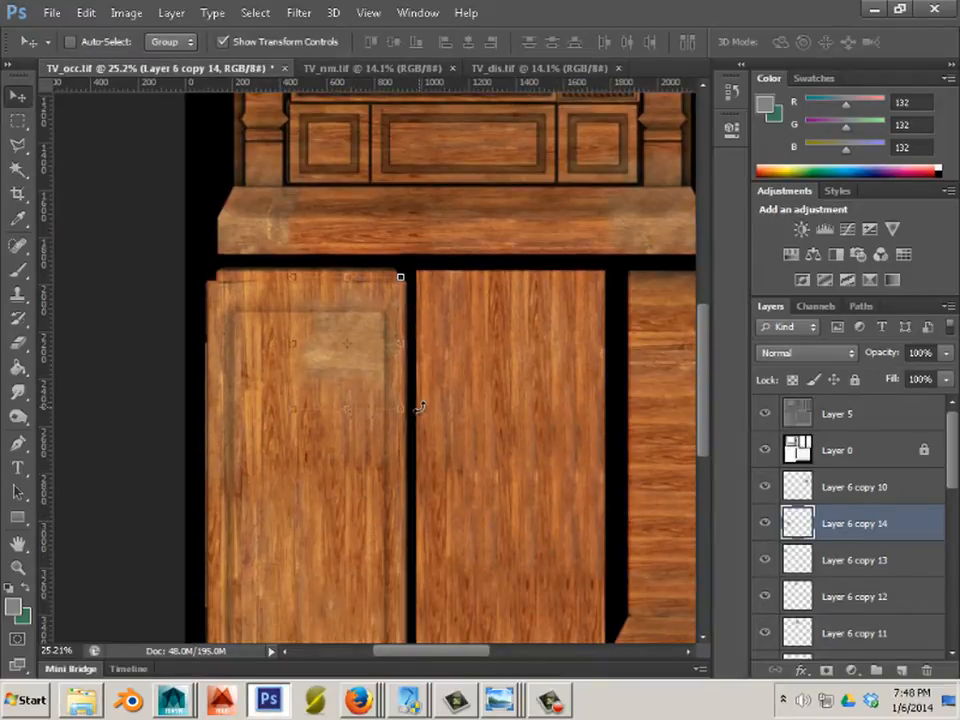
{"action": "left_click_drag", "start_coordinate": [420, 407], "coordinate": [611, 547]}
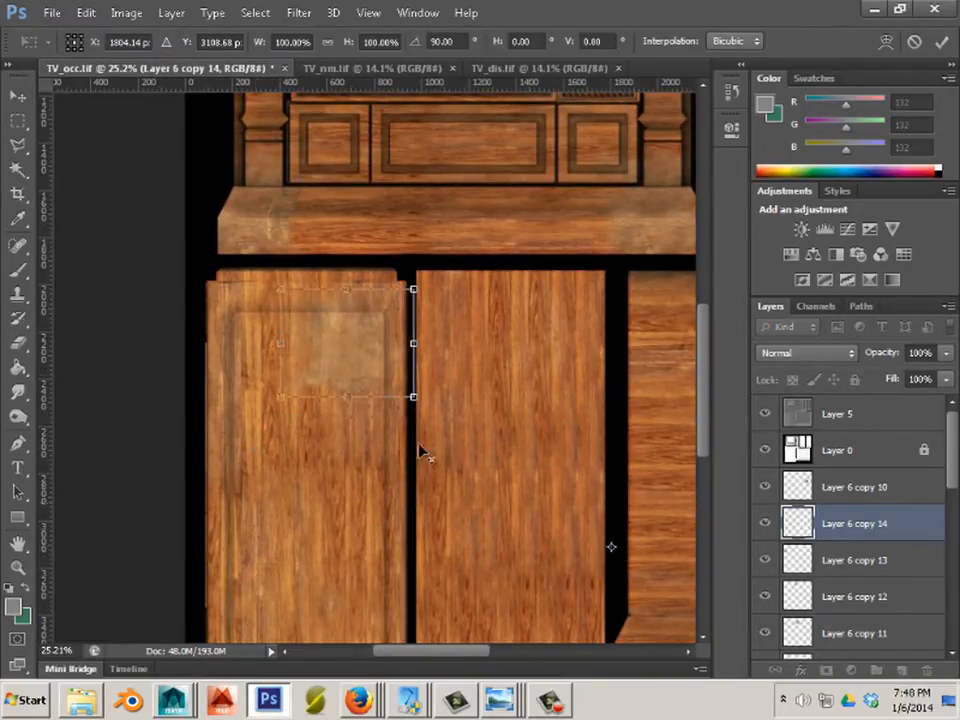
{"action": "left_click", "coordinate": [15, 104]}
{"action": "left_click", "coordinate": [394, 273]}
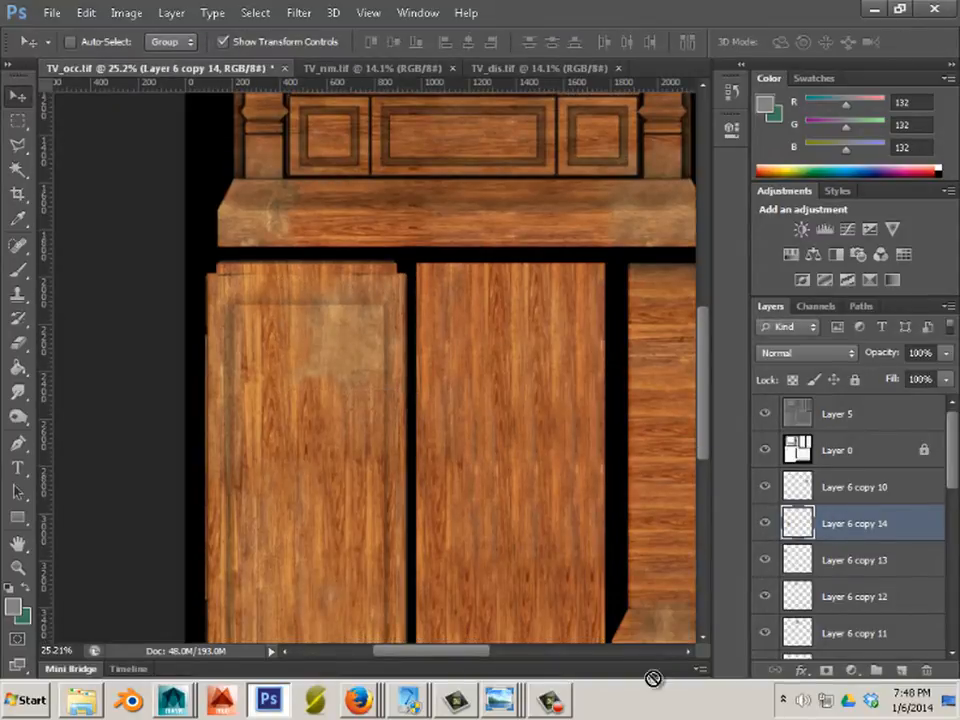
Duplicate the rotated worn patch onto the plain vertical-grain panel beside the framed one
{"action": "left_click_drag", "start_coordinate": [653, 678], "coordinate": [520, 553]}
{"action": "scroll", "coordinate": [540, 641], "scroll_direction": "down", "scroll_amount": 2}
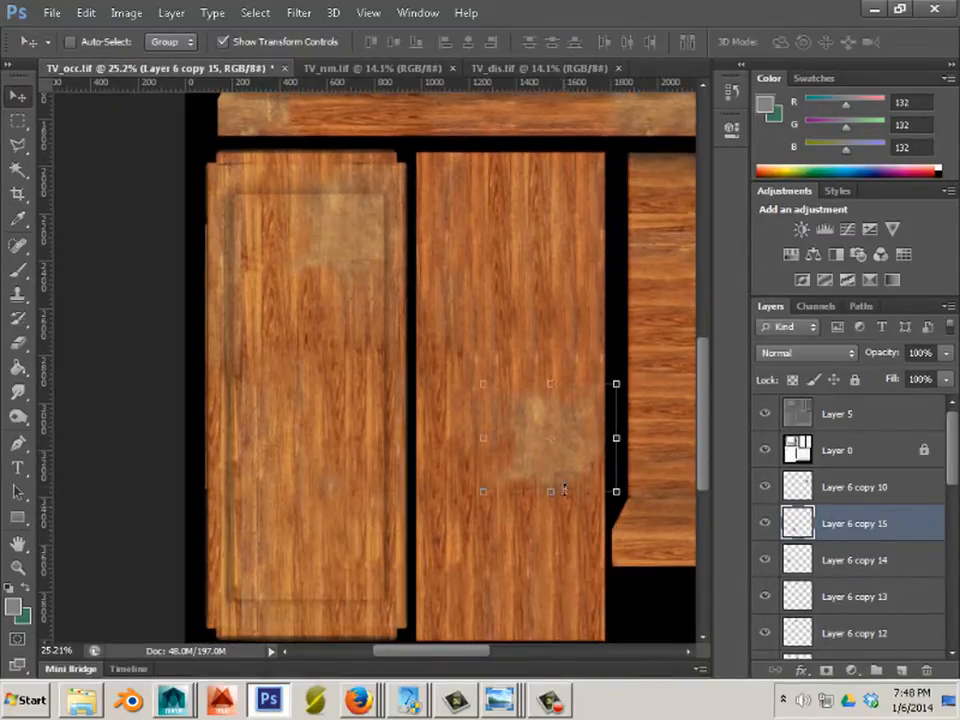
Duplicate the worn patch onto the plain vertical-grain panel's lower left and upper right, and the framed panel's lower-left corner
{"action": "scroll", "coordinate": [563, 467], "scroll_direction": "down", "scroll_amount": 1}
{"action": "left_click_drag", "start_coordinate": [560, 445], "coordinate": [431, 604]}
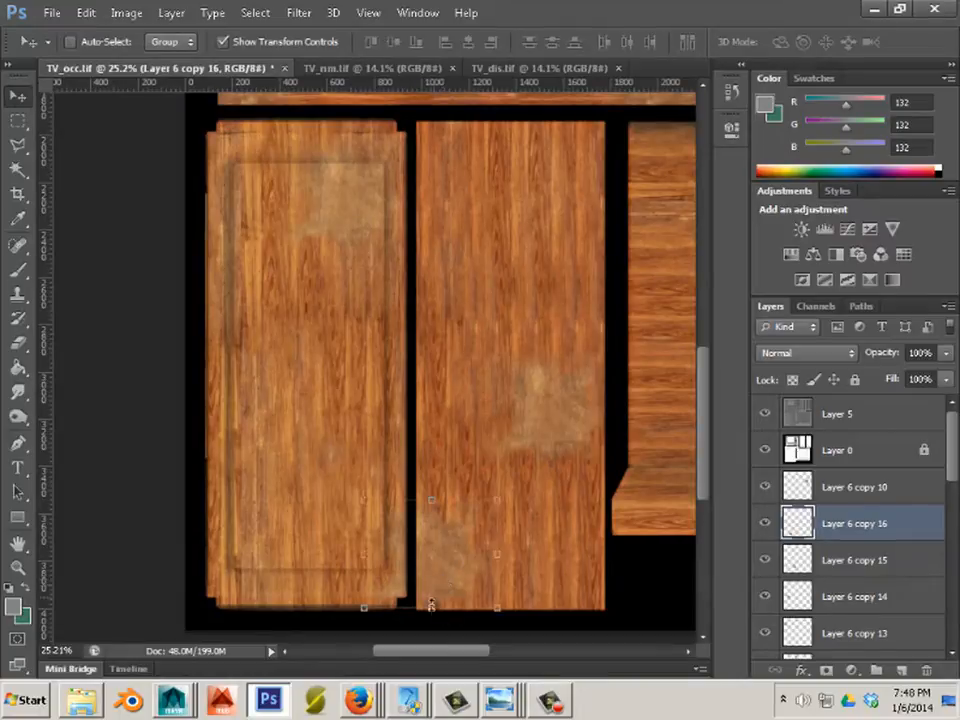
{"action": "left_click_drag", "start_coordinate": [484, 559], "coordinate": [650, 152]}
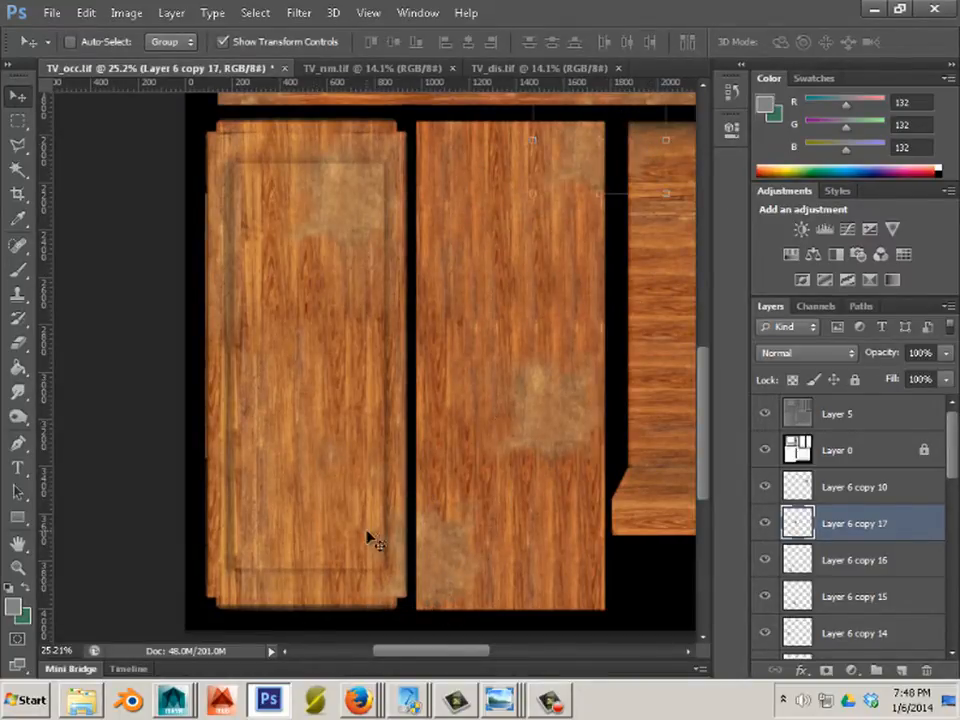
{"action": "left_click_drag", "start_coordinate": [574, 194], "coordinate": [244, 588]}
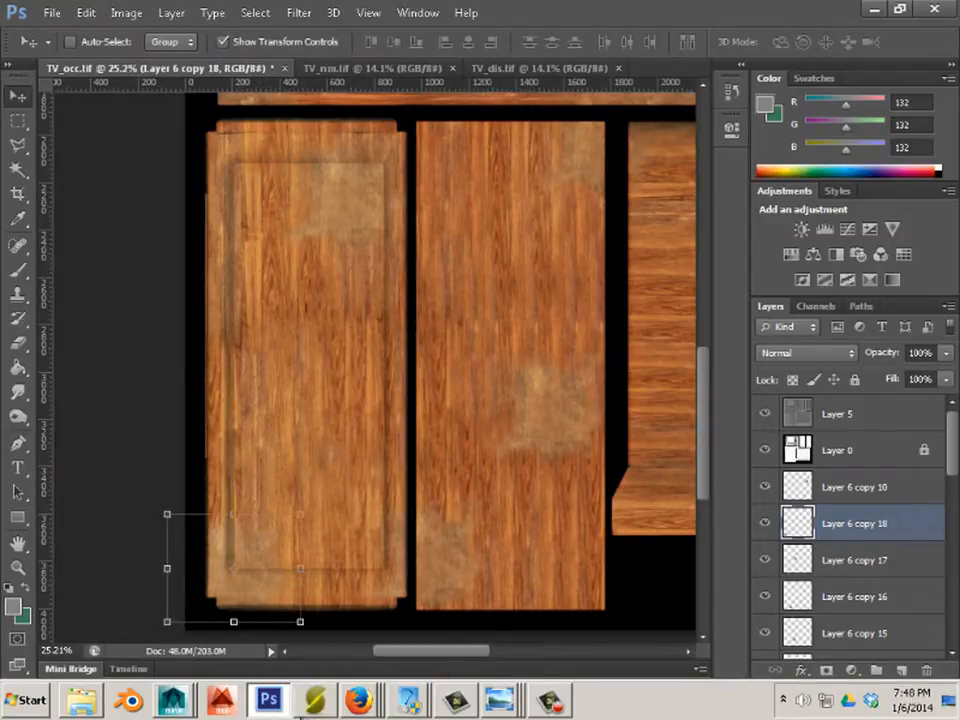
Switch to Firefox, return to the wood texture image results, and copy the full-size Wood-Texture-Old-Door.png
{"action": "mouse_move", "coordinate": [370, 708]}
{"action": "left_click", "coordinate": [378, 656]}
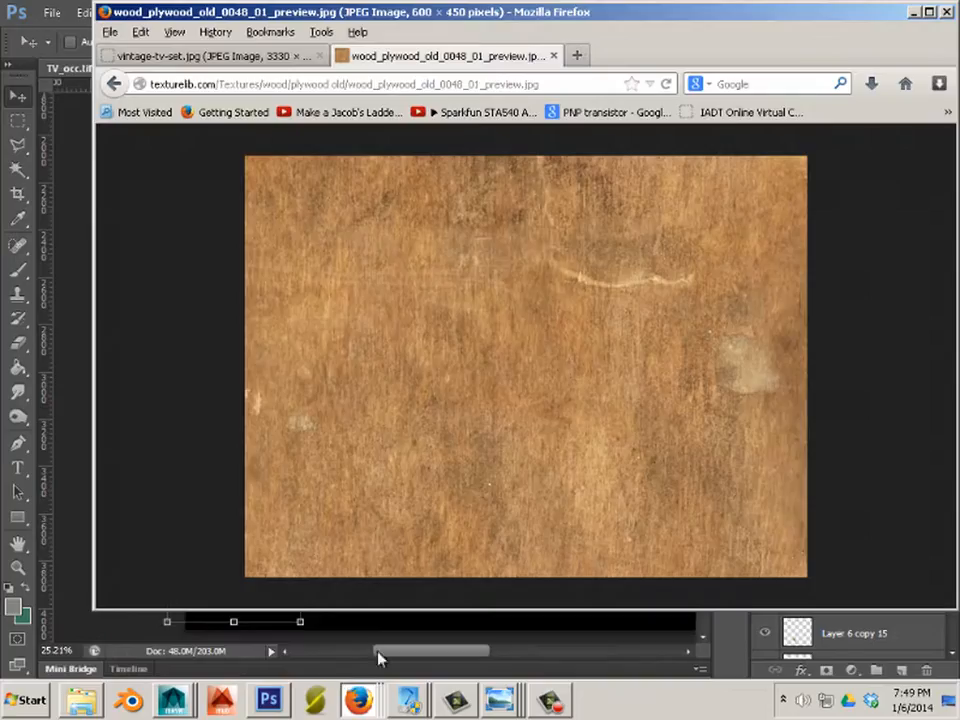
{"action": "left_click", "coordinate": [120, 86]}
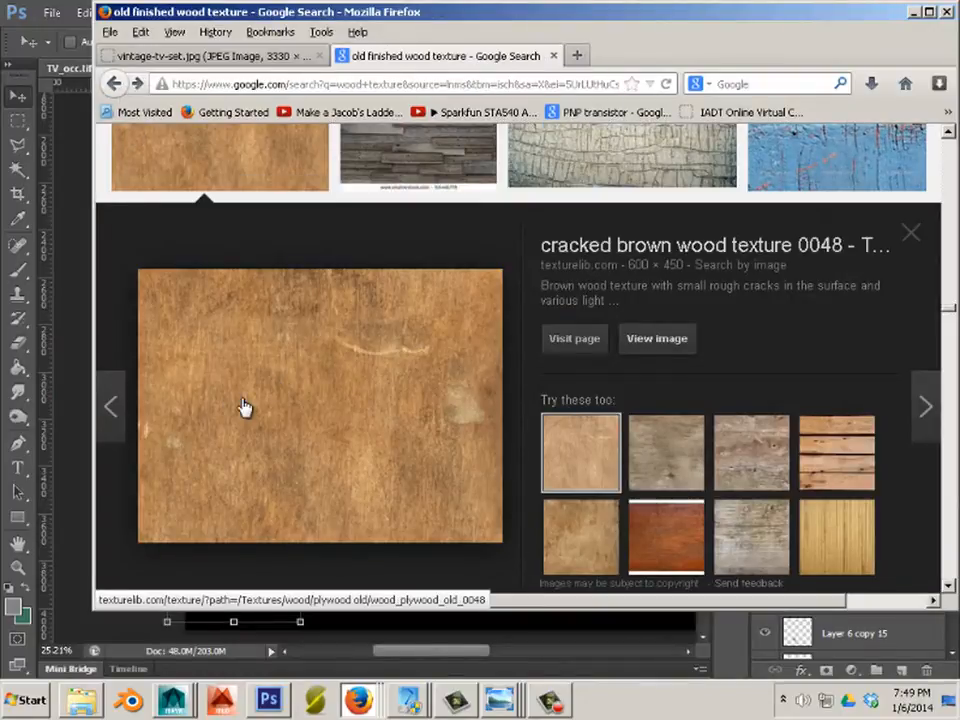
{"action": "scroll", "coordinate": [247, 406], "scroll_direction": "down", "scroll_amount": 5}
{"action": "scroll", "coordinate": [260, 400], "scroll_direction": "up", "scroll_amount": 2}
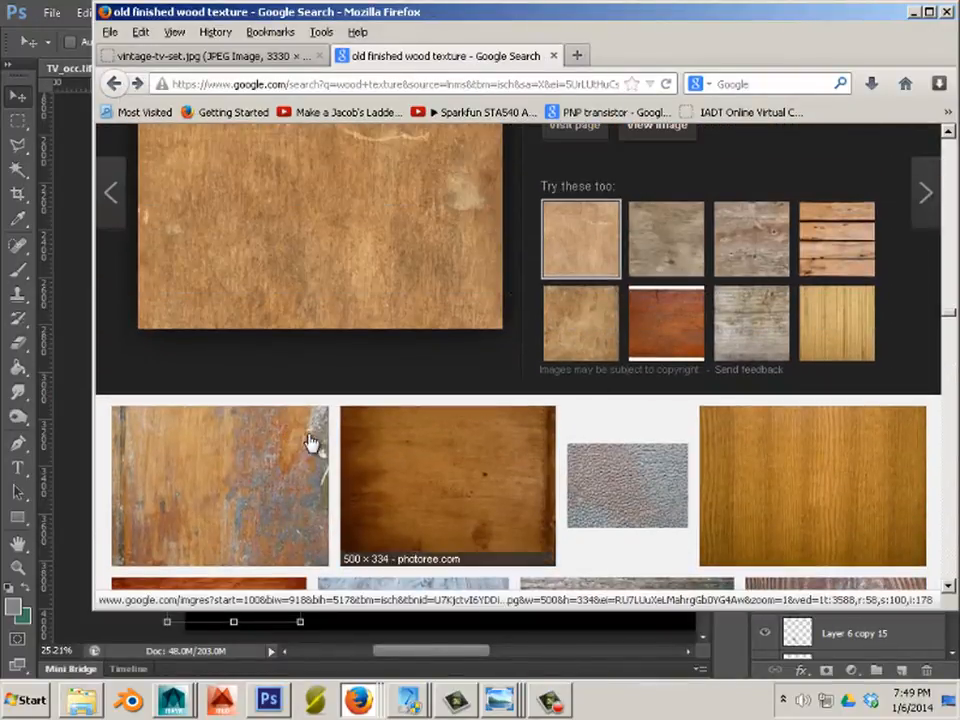
{"action": "scroll", "coordinate": [305, 438], "scroll_direction": "down", "scroll_amount": 5}
{"action": "scroll", "coordinate": [296, 432], "scroll_direction": "up", "scroll_amount": 2}
{"action": "left_click", "coordinate": [250, 300]}
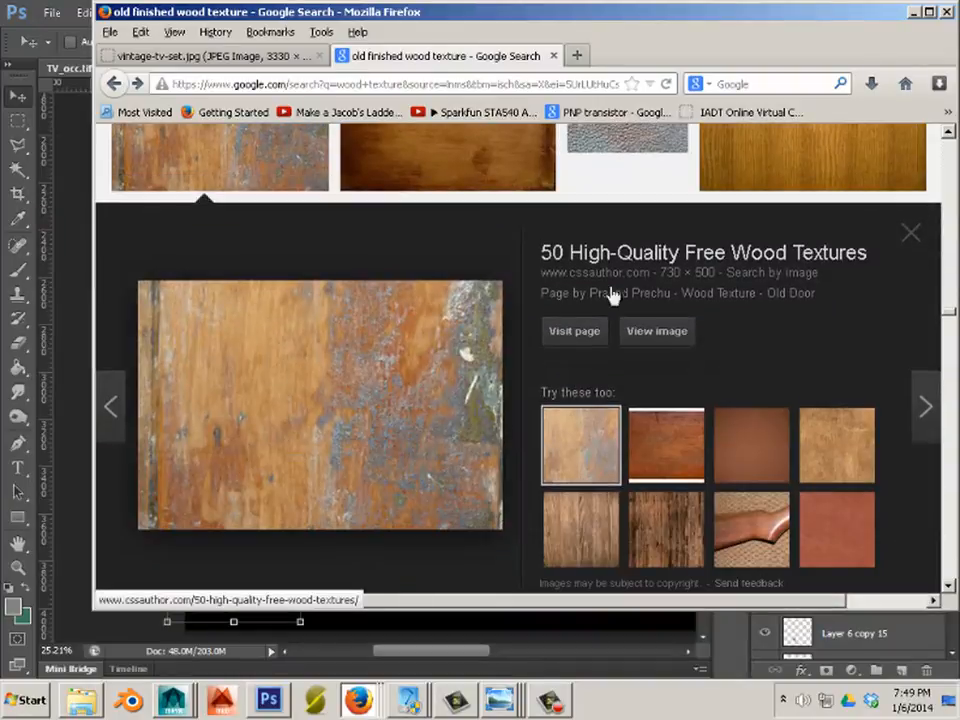
{"action": "left_click", "coordinate": [651, 344]}
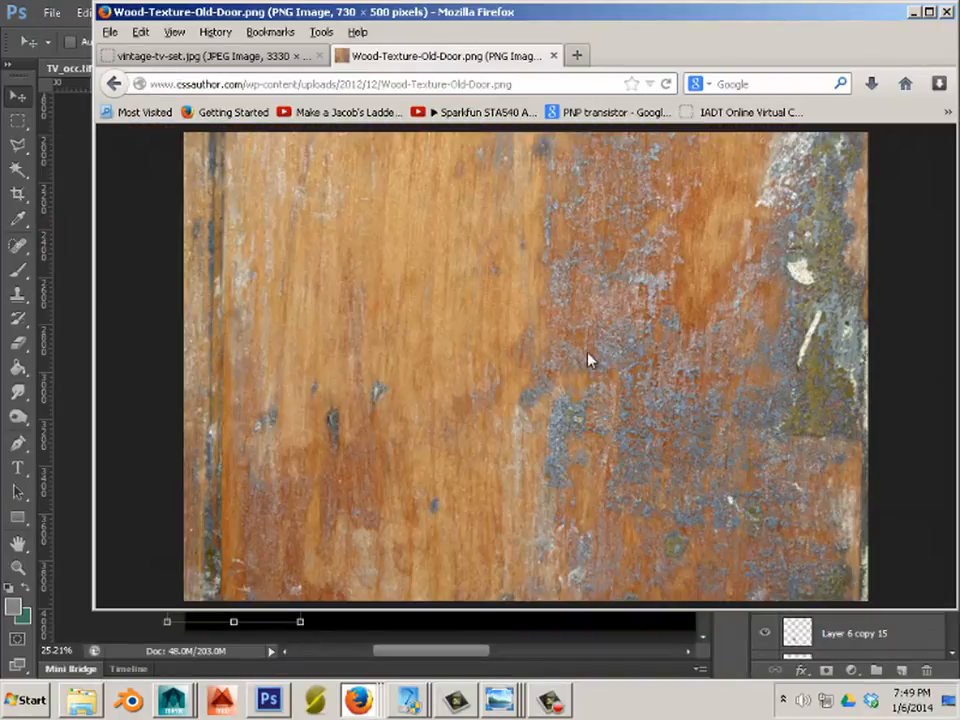
{"action": "right_click", "coordinate": [517, 338]}
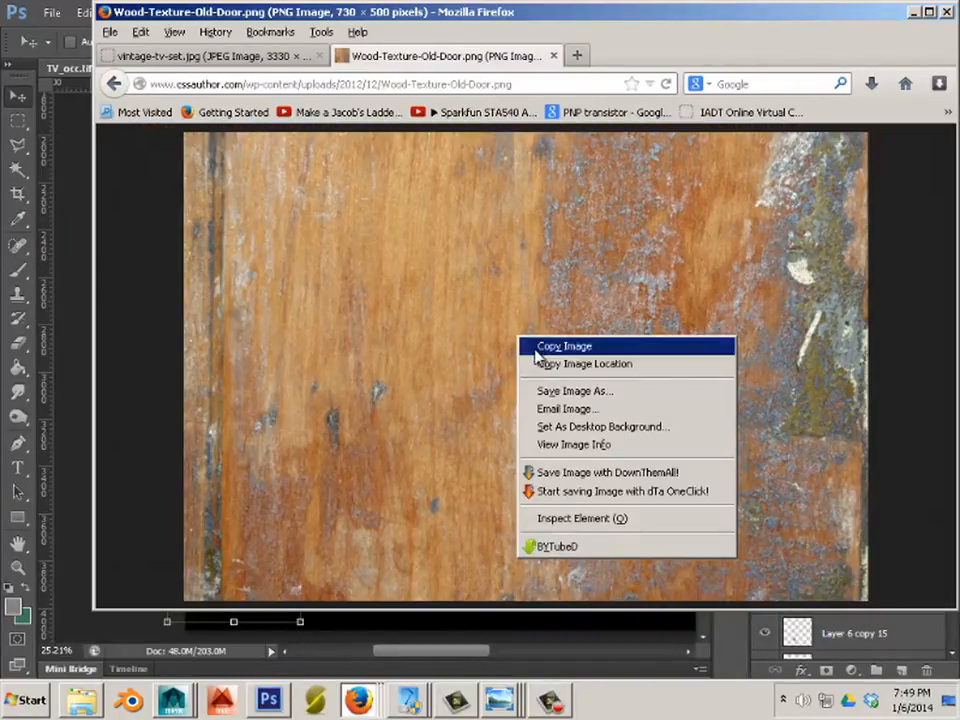
{"action": "left_click", "coordinate": [537, 348]}
Switch back to Photoshop, paste the old door texture into TV_occ.tif, and erase its hard edges
{"action": "key", "text": "alt+Tab"}
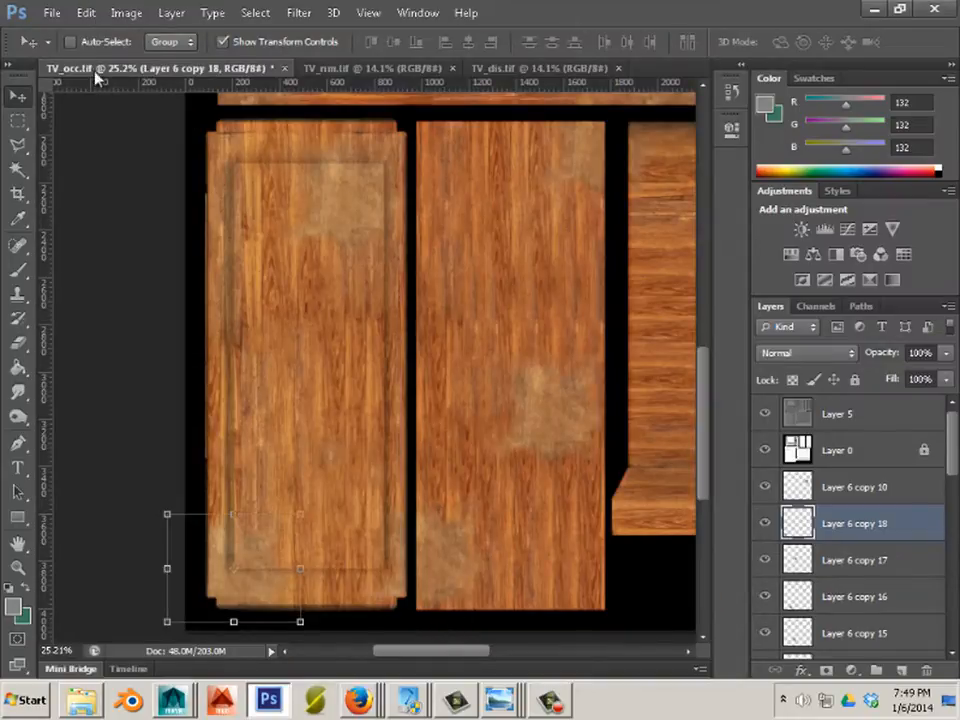
{"action": "left_click", "coordinate": [86, 12]}
{"action": "left_click", "coordinate": [128, 165]}
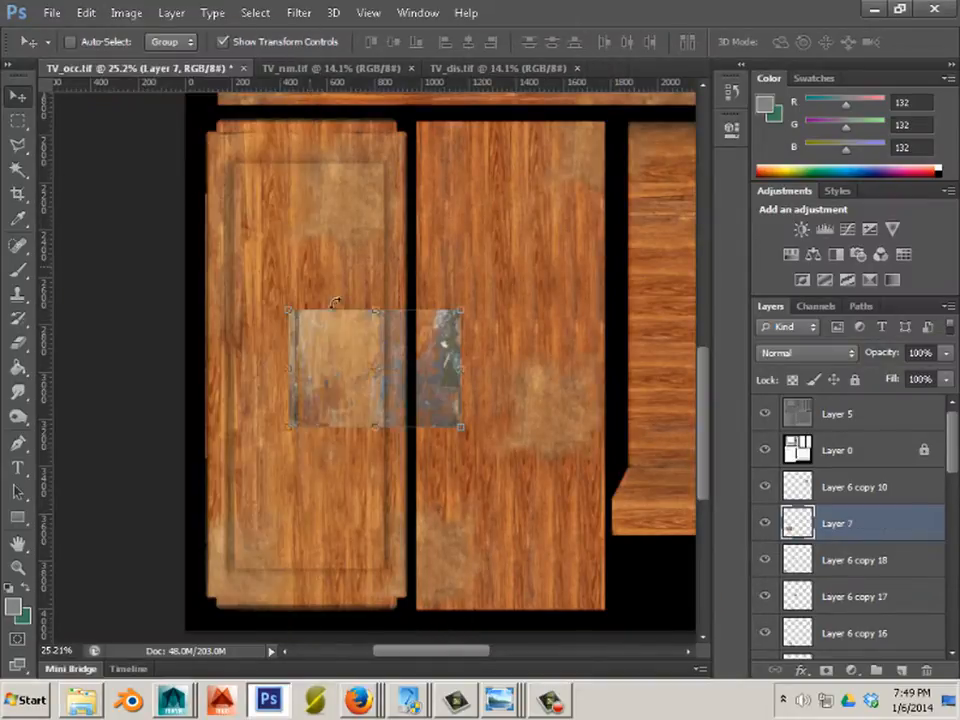
{"action": "left_click", "coordinate": [20, 343]}
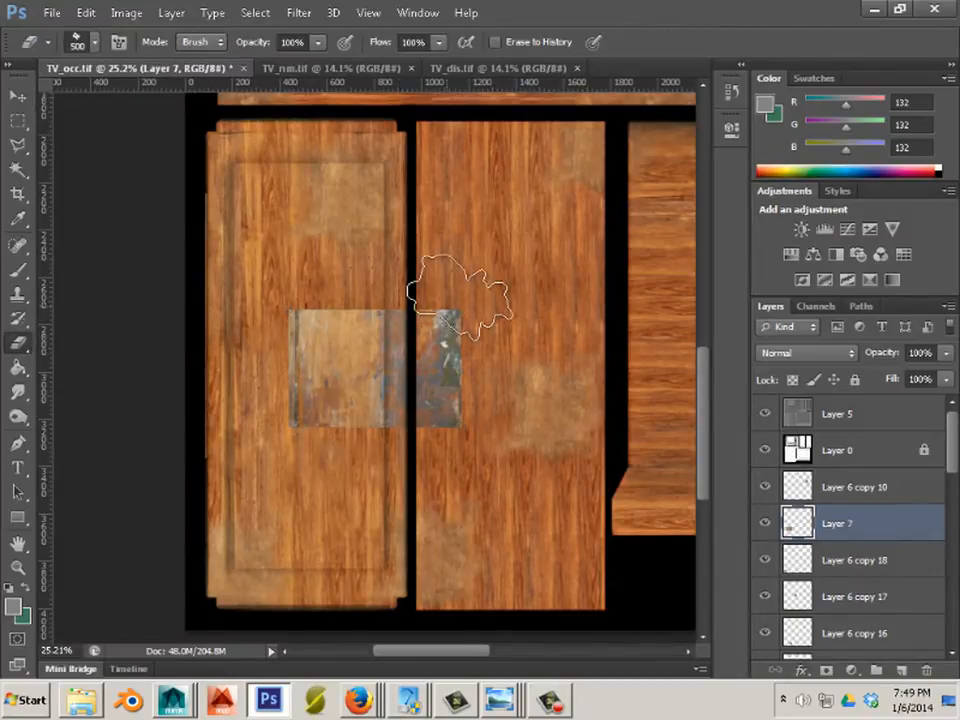
{"action": "mouse_move", "coordinate": [461, 296]}
{"action": "left_mouse_down"}
{"action": "mouse_move", "coordinate": [475, 313]}
{"action": "mouse_move", "coordinate": [481, 360]}
{"action": "mouse_move", "coordinate": [475, 422]}
{"action": "mouse_move", "coordinate": [437, 450]}
{"action": "mouse_move", "coordinate": [309, 446]}
{"action": "mouse_move", "coordinate": [272, 386]}
{"action": "mouse_move", "coordinate": [260, 321]}
{"action": "mouse_move", "coordinate": [290, 279]}
{"action": "mouse_move", "coordinate": [402, 272]}
{"action": "mouse_move", "coordinate": [332, 285]}
{"action": "mouse_move", "coordinate": [278, 335]}
{"action": "mouse_move", "coordinate": [424, 394]}
{"action": "left_mouse_up"}
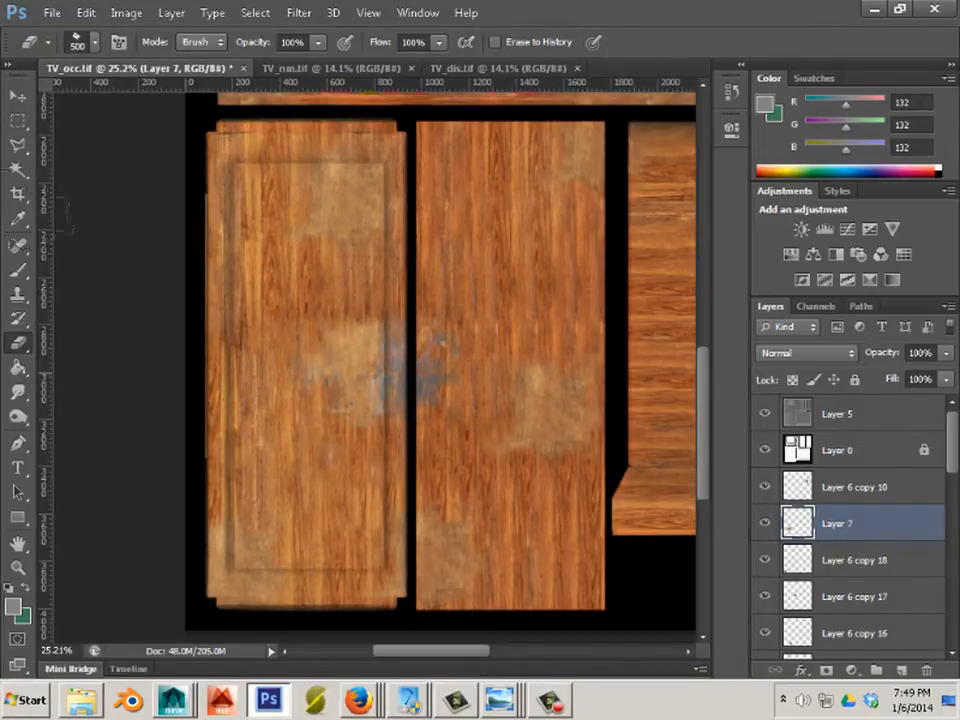
Duplicate the blue-flecked patch onto the lower-left corner of the wide horizontal-grain panel and rotate the copy 90°
{"action": "left_click", "coordinate": [16, 94]}
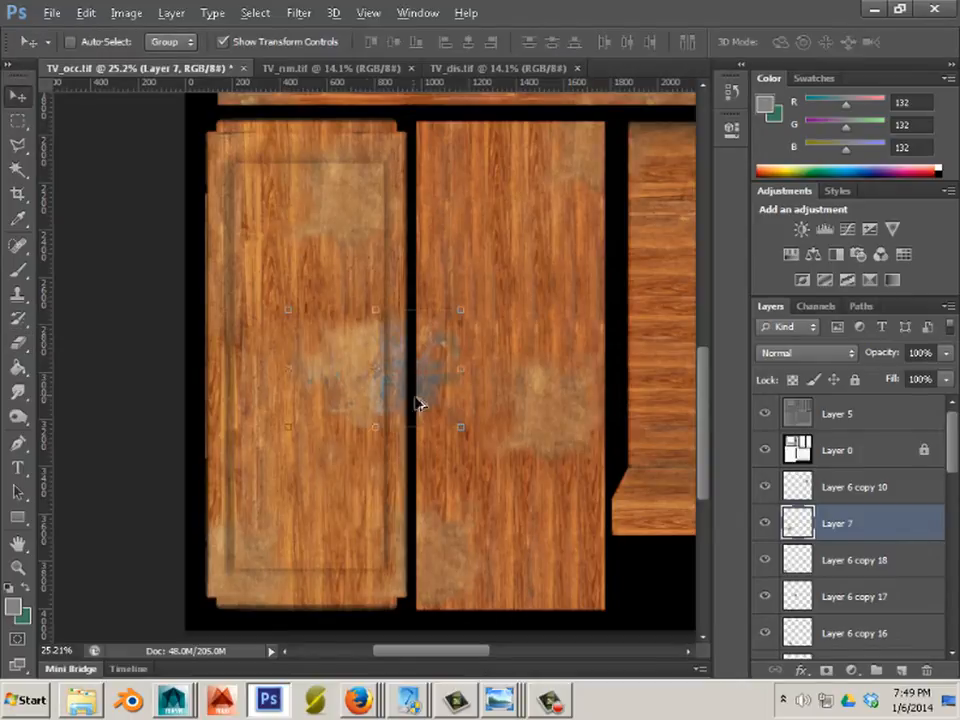
{"action": "left_click_drag", "start_coordinate": [418, 403], "coordinate": [544, 530]}
{"action": "left_click_drag", "start_coordinate": [485, 652], "coordinate": [541, 652]}
{"action": "left_click_drag", "start_coordinate": [300, 422], "coordinate": [256, 568]}
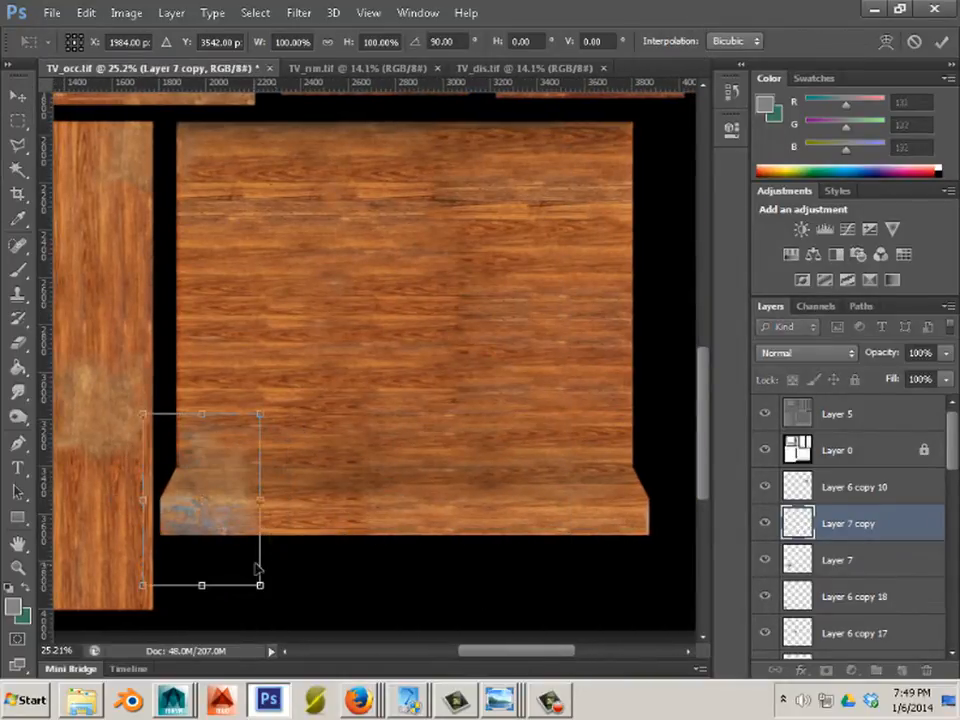
{"action": "left_click", "coordinate": [19, 95]}
{"action": "left_click", "coordinate": [411, 273]}
Duplicate the rotated patch to the same panel's lower-right corner and lower middle, stretching the middle copy to 166.60% width
{"action": "left_click_drag", "start_coordinate": [240, 545], "coordinate": [640, 548]}
{"action": "left_click_drag", "start_coordinate": [624, 582], "coordinate": [499, 568]}
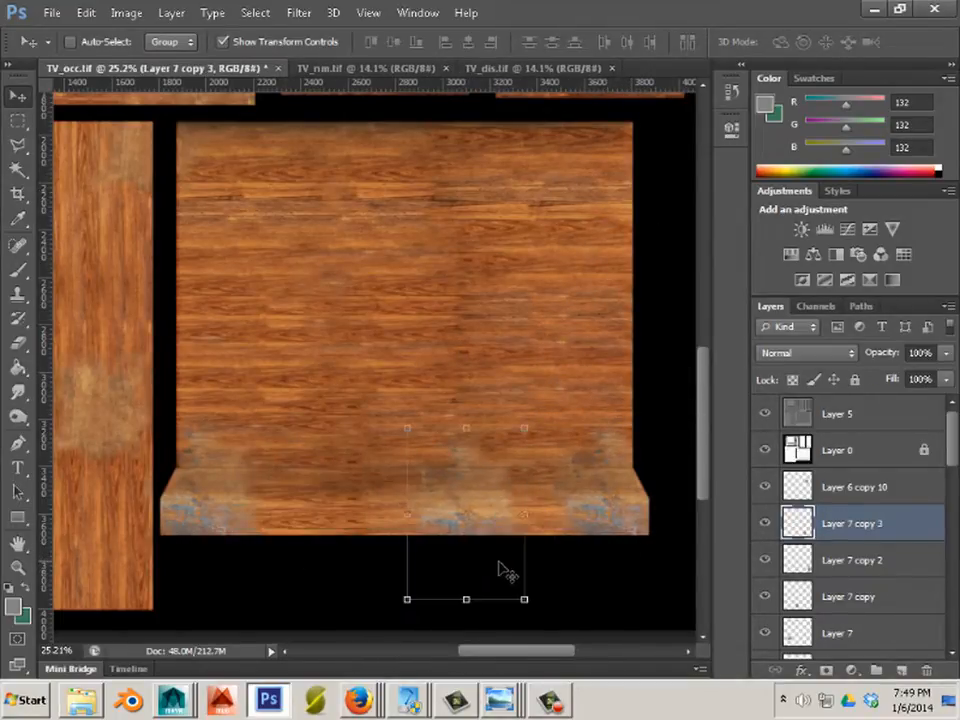
{"action": "left_click_drag", "start_coordinate": [523, 517], "coordinate": [603, 517]}
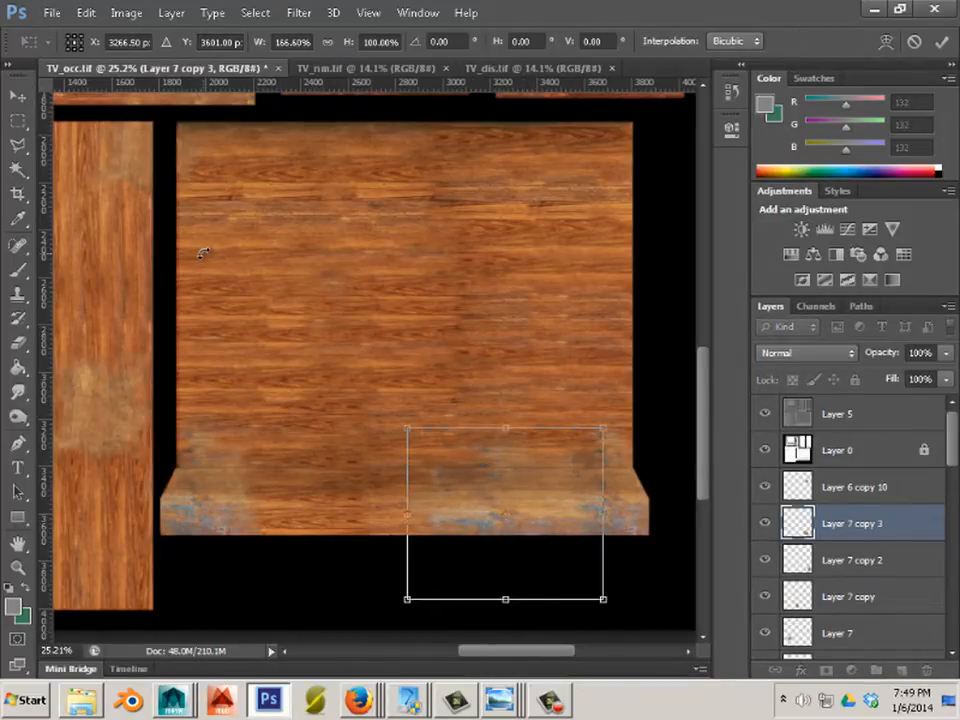
{"action": "left_click", "coordinate": [22, 95]}
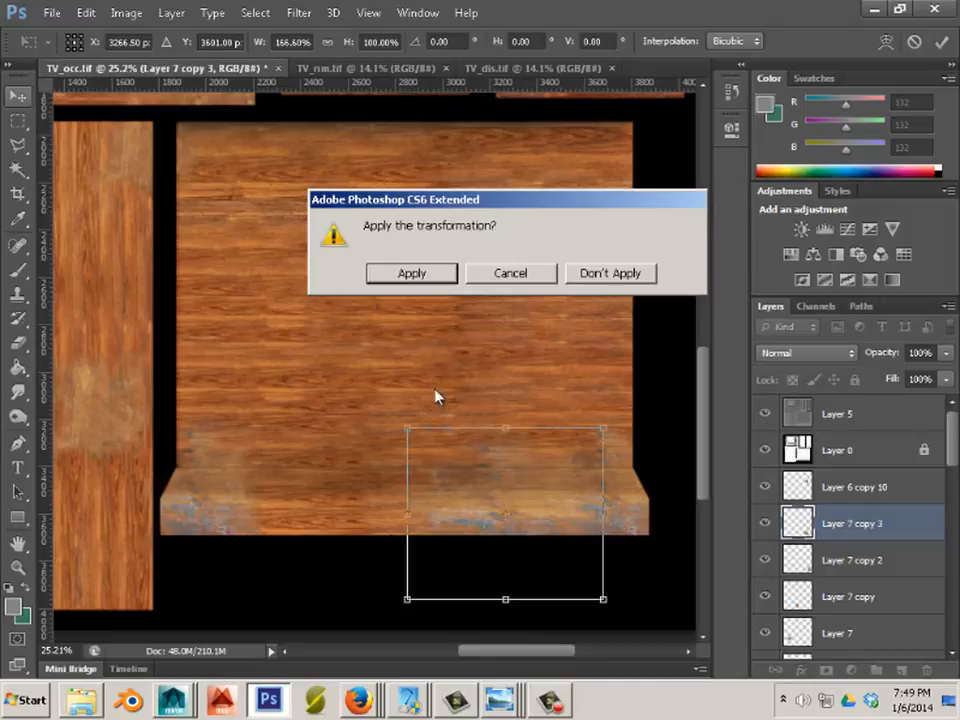
{"action": "left_click", "coordinate": [413, 275]}
Switch to Firefox and browse further through the old finished wood texture image results for another aged texture
{"action": "left_click_drag", "start_coordinate": [505, 658], "coordinate": [439, 658]}
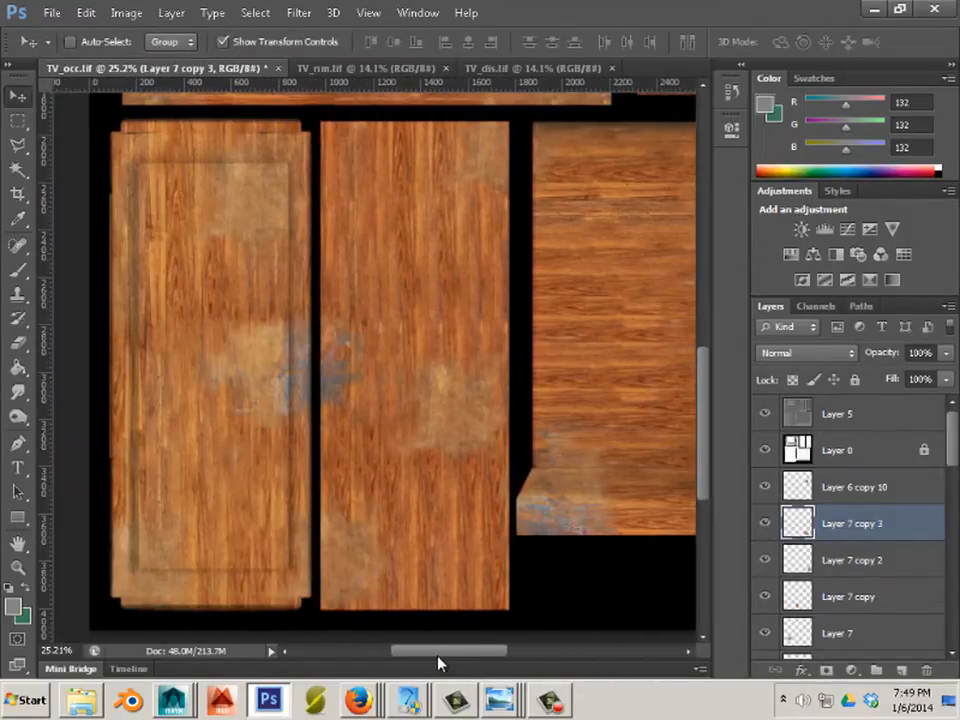
{"action": "scroll", "coordinate": [400, 512], "scroll_direction": "up", "scroll_amount": 3}
{"action": "scroll", "coordinate": [401, 512], "scroll_direction": "up", "scroll_amount": 5}
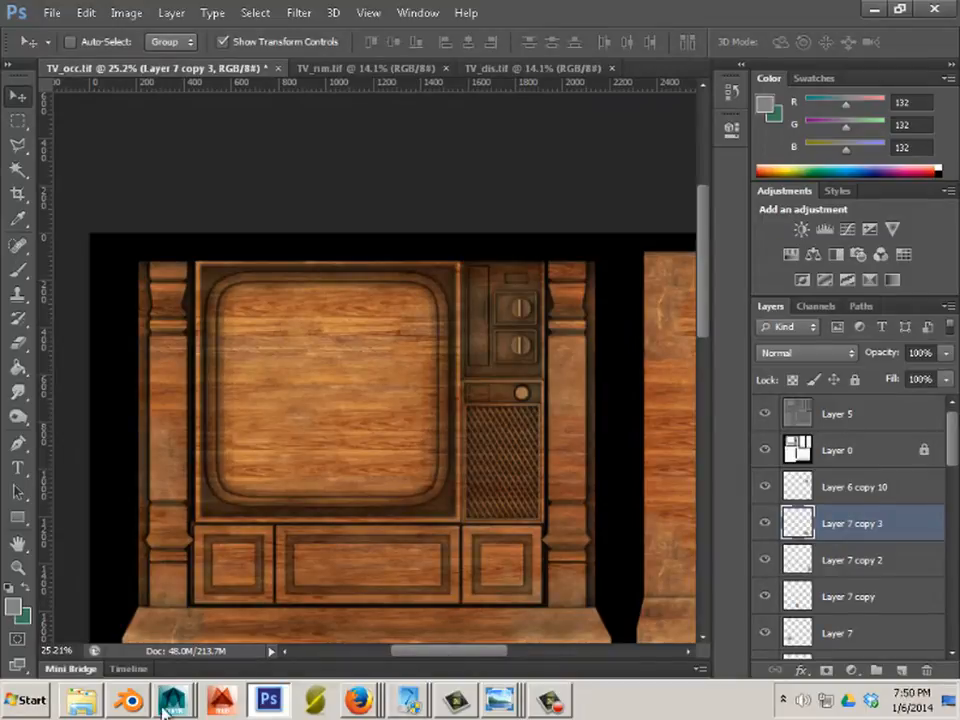
{"action": "mouse_move", "coordinate": [359, 704]}
{"action": "left_click", "coordinate": [390, 660]}
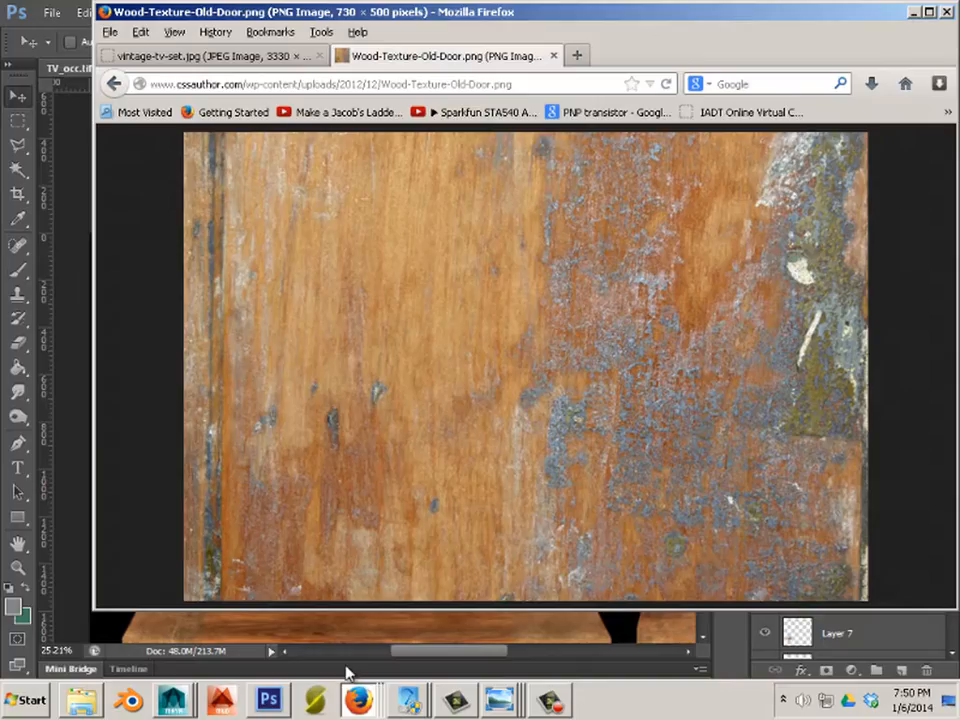
{"action": "left_click", "coordinate": [113, 83]}
{"action": "scroll", "coordinate": [332, 343], "scroll_direction": "down", "scroll_amount": 5}
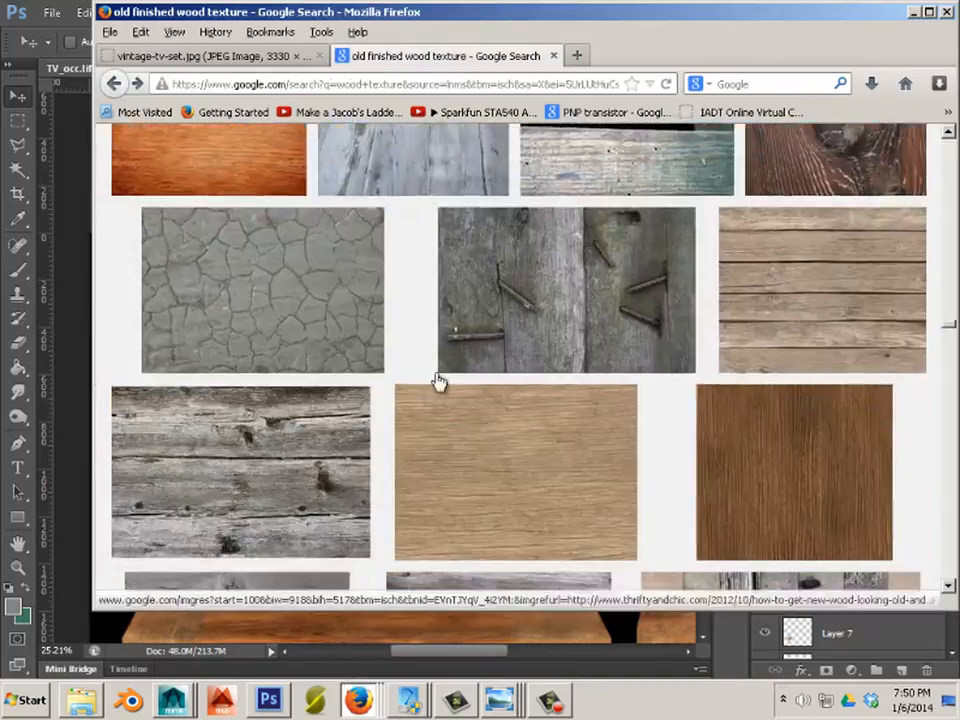
{"action": "scroll", "coordinate": [441, 385], "scroll_direction": "down", "scroll_amount": 10}
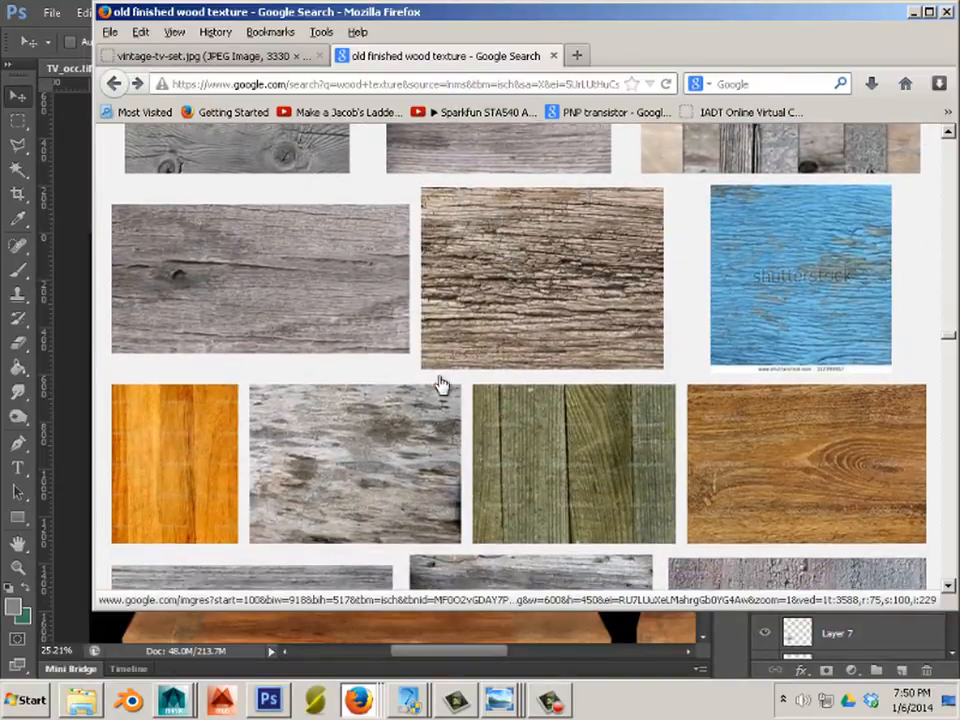
{"action": "scroll", "coordinate": [441, 385], "scroll_direction": "down", "scroll_amount": 10}
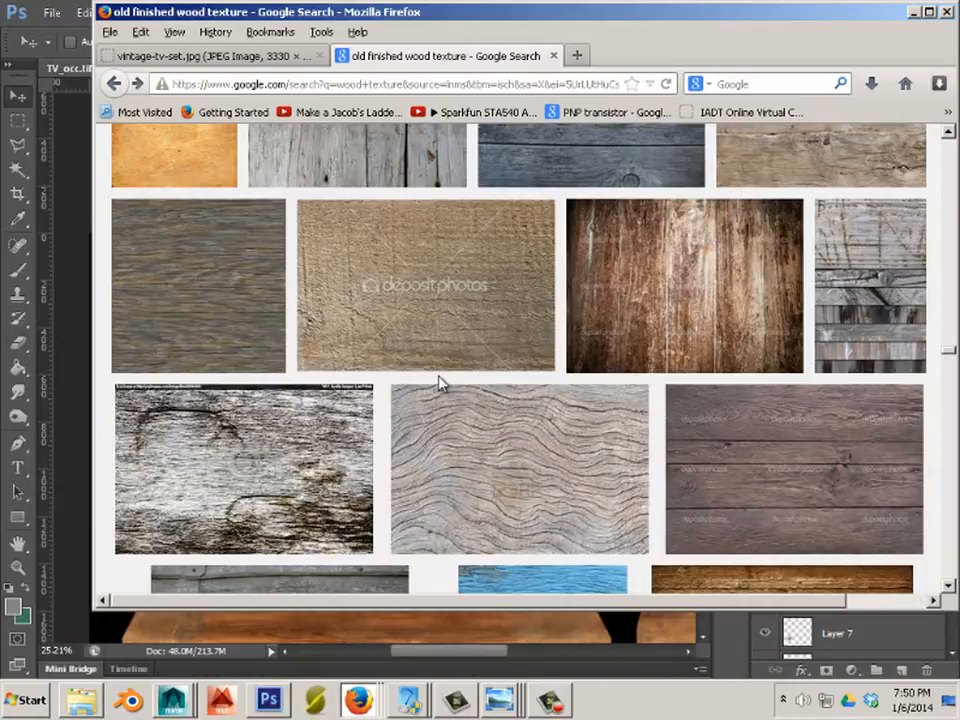
{"action": "scroll", "coordinate": [441, 383], "scroll_direction": "down", "scroll_amount": 5}
{"action": "scroll", "coordinate": [441, 385], "scroll_direction": "down", "scroll_amount": 5}
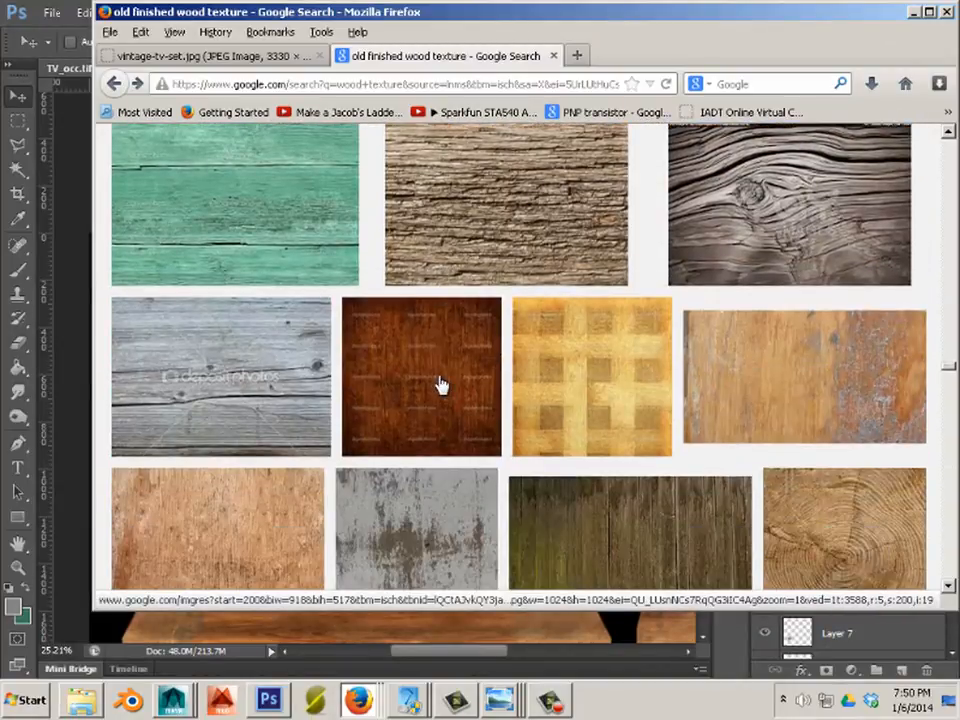
{"action": "scroll", "coordinate": [441, 385], "scroll_direction": "down", "scroll_amount": 5}
{"action": "scroll", "coordinate": [441, 385], "scroll_direction": "down", "scroll_amount": 5}
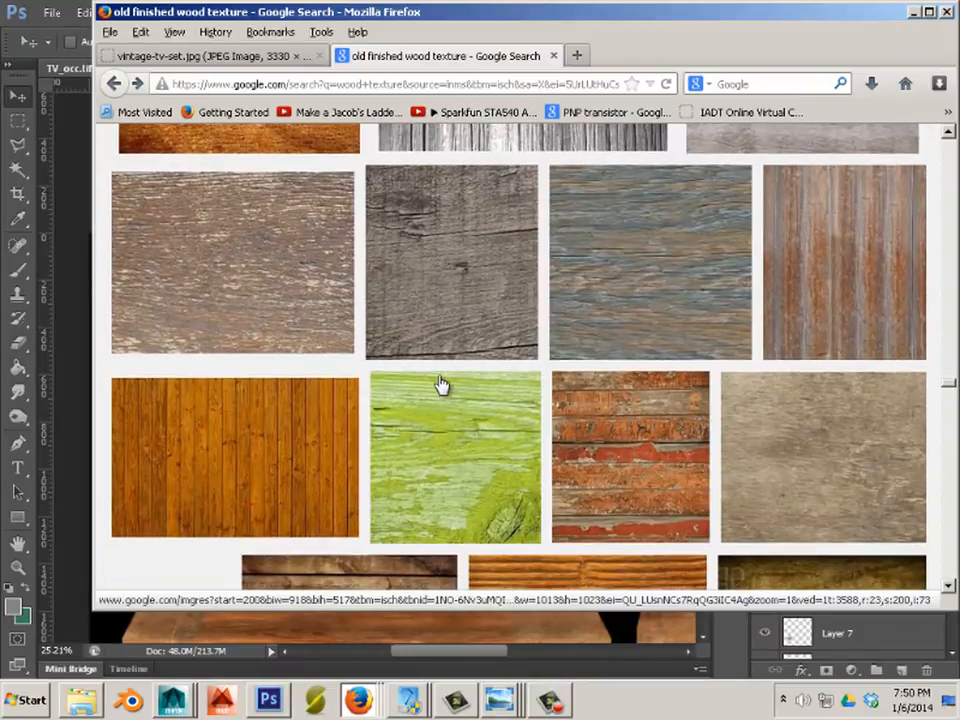
{"action": "scroll", "coordinate": [441, 385], "scroll_direction": "down", "scroll_amount": 3}
Open the rough knotted wood texture 0017 at full size and copy the image
{"action": "left_click", "coordinate": [836, 253]}
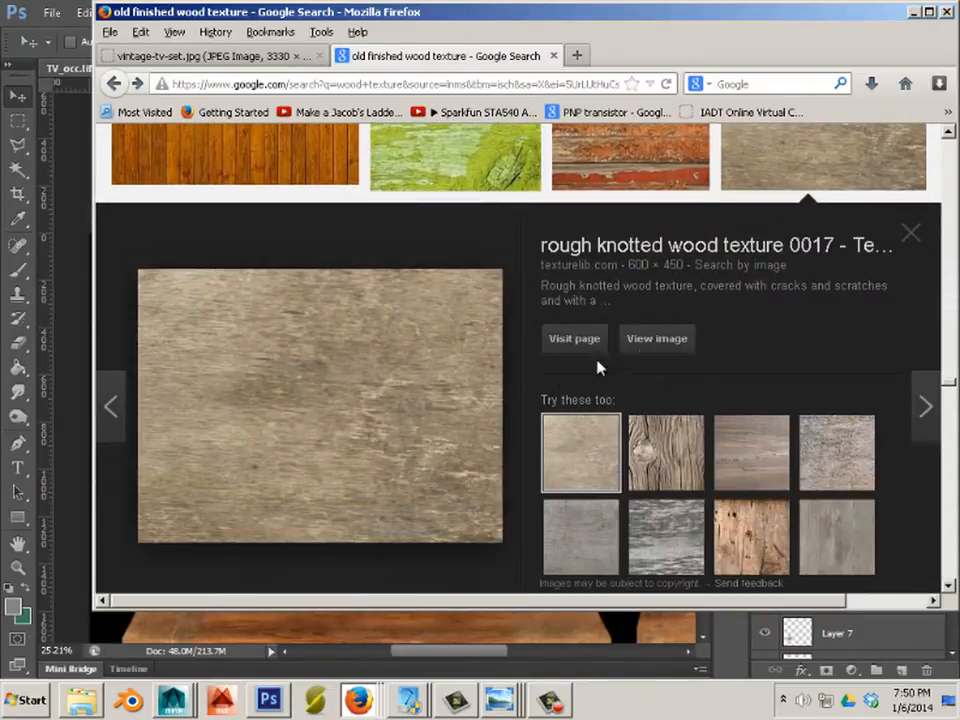
{"action": "left_click", "coordinate": [657, 338]}
{"action": "right_click", "coordinate": [499, 327]}
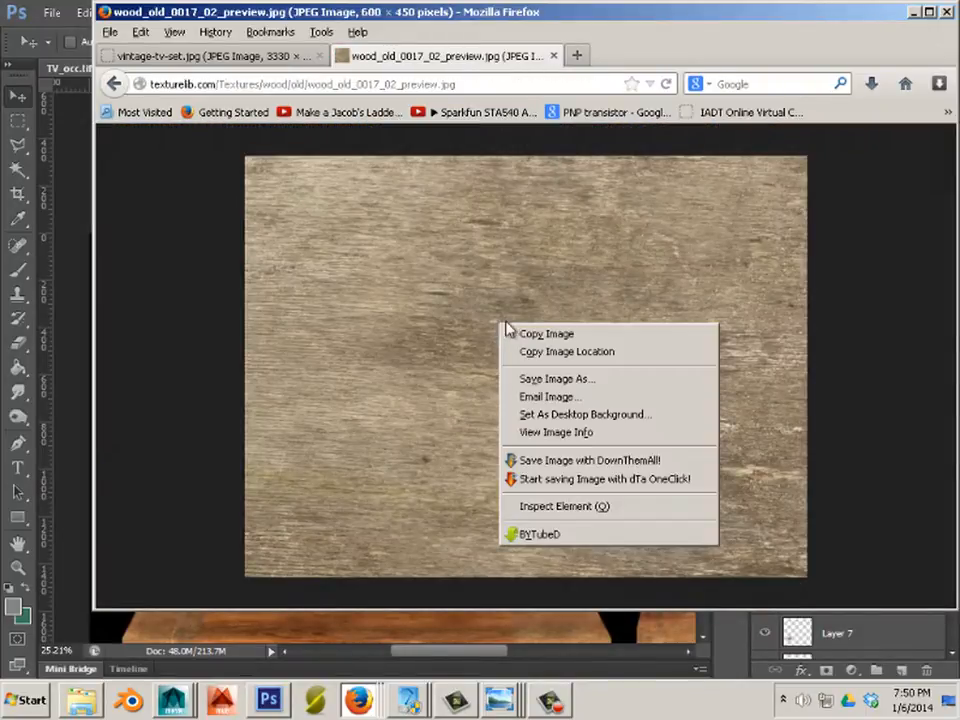
{"action": "left_click", "coordinate": [517, 332]}
Switch to Photoshop, paste the grey wood texture into TV_occ.tif, and erase its hard edges
{"action": "left_click", "coordinate": [268, 702]}
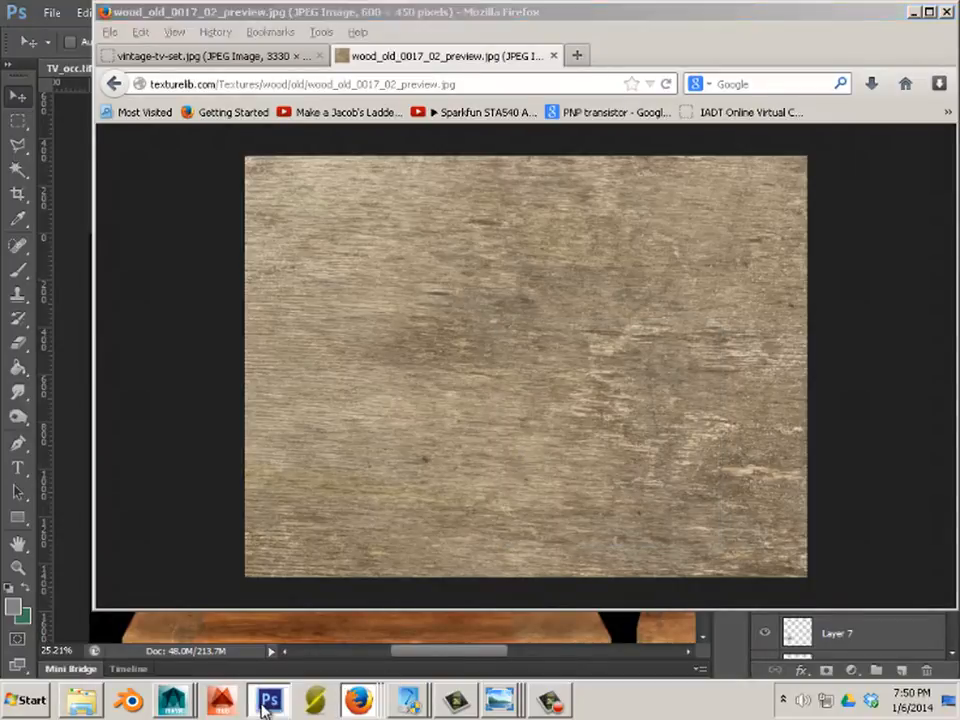
{"action": "left_click", "coordinate": [92, 17]}
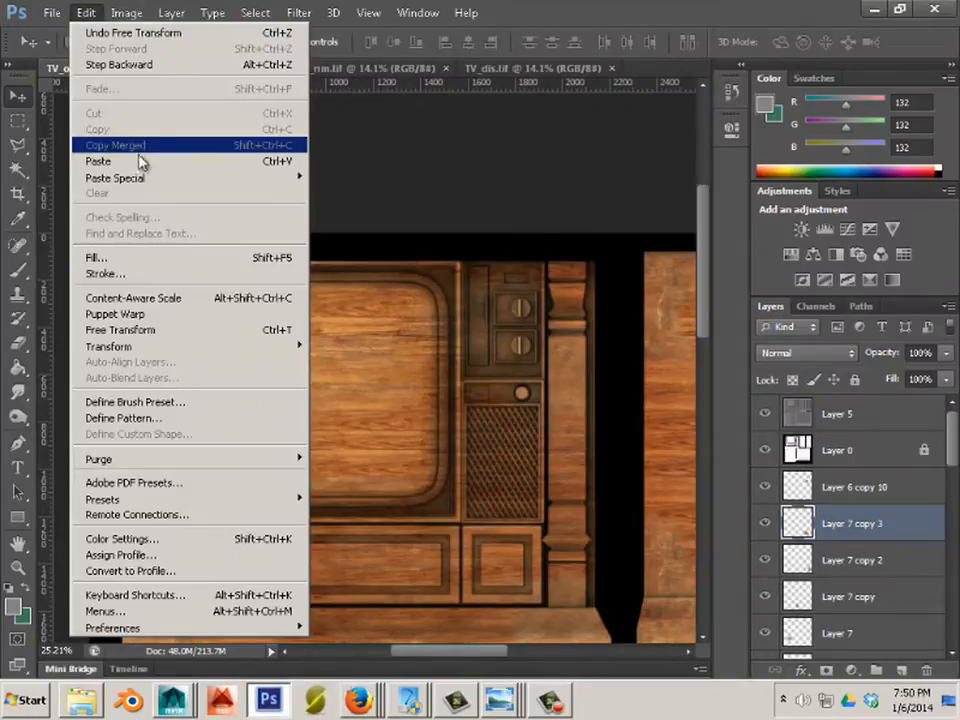
{"action": "left_click", "coordinate": [110, 160]}
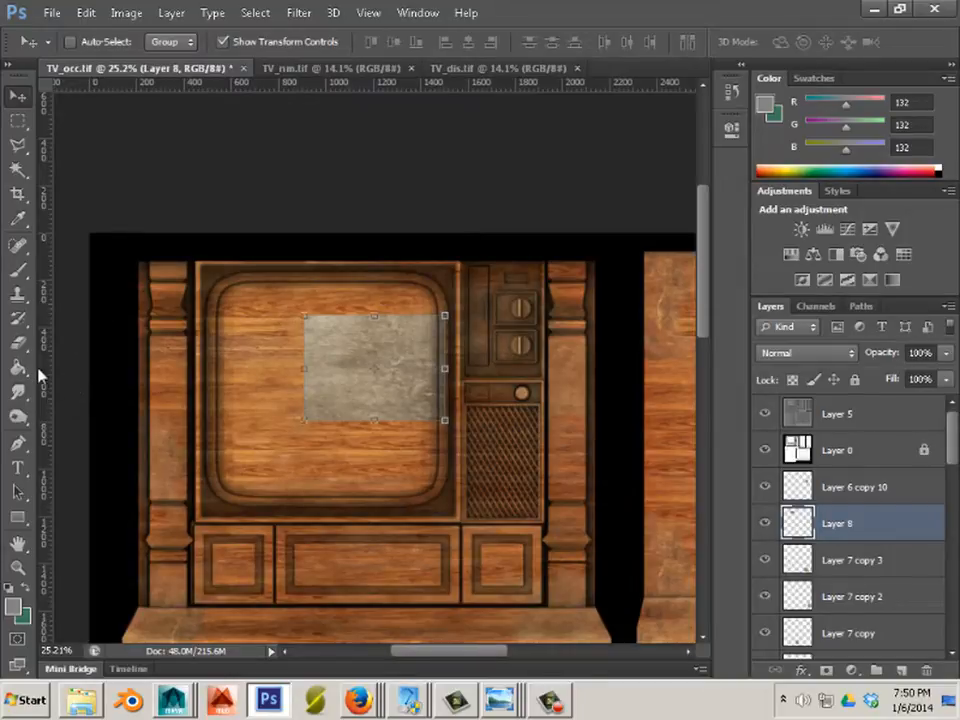
{"action": "left_click", "coordinate": [18, 342]}
{"action": "mouse_move", "coordinate": [265, 372]}
{"action": "left_mouse_down"}
{"action": "mouse_move", "coordinate": [274, 412]}
{"action": "mouse_move", "coordinate": [420, 442]}
{"action": "mouse_move", "coordinate": [450, 427]}
{"action": "mouse_move", "coordinate": [480, 370]}
{"action": "mouse_move", "coordinate": [475, 324]}
{"action": "mouse_move", "coordinate": [415, 293]}
{"action": "mouse_move", "coordinate": [287, 299]}
{"action": "left_mouse_up"}
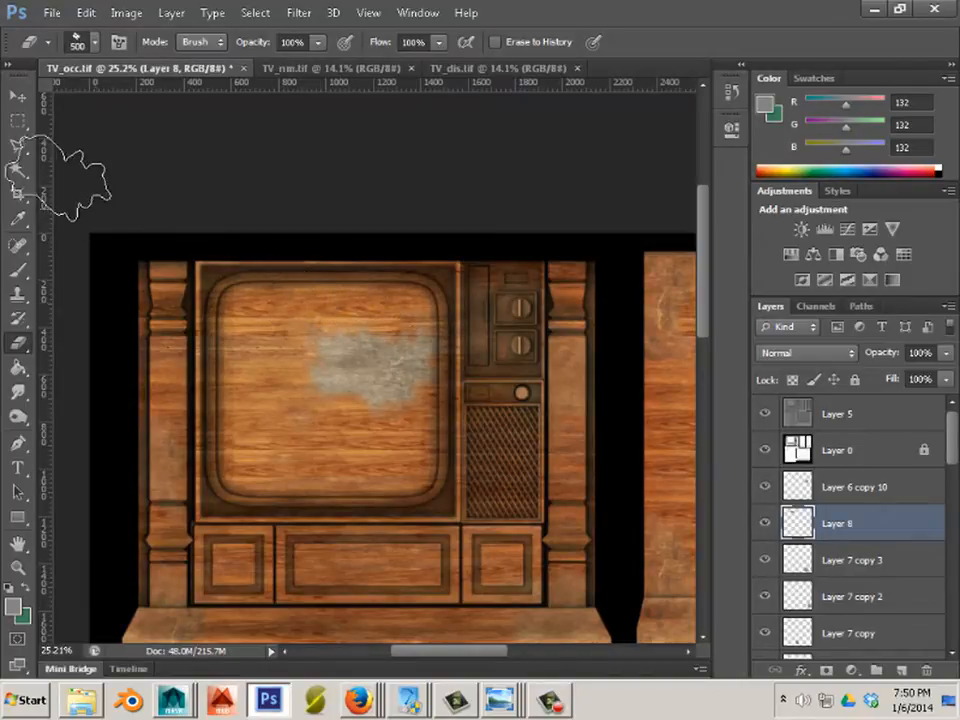
Move the grey patch over the lower right of the TV front, covering the right pillar's base and the small framed panel
{"action": "left_click", "coordinate": [18, 96]}
{"action": "left_click_drag", "start_coordinate": [453, 400], "coordinate": [585, 560]}
{"action": "scroll", "coordinate": [593, 545], "scroll_direction": "down", "scroll_amount": 2}
{"action": "scroll", "coordinate": [593, 545], "scroll_direction": "down", "scroll_amount": 3}
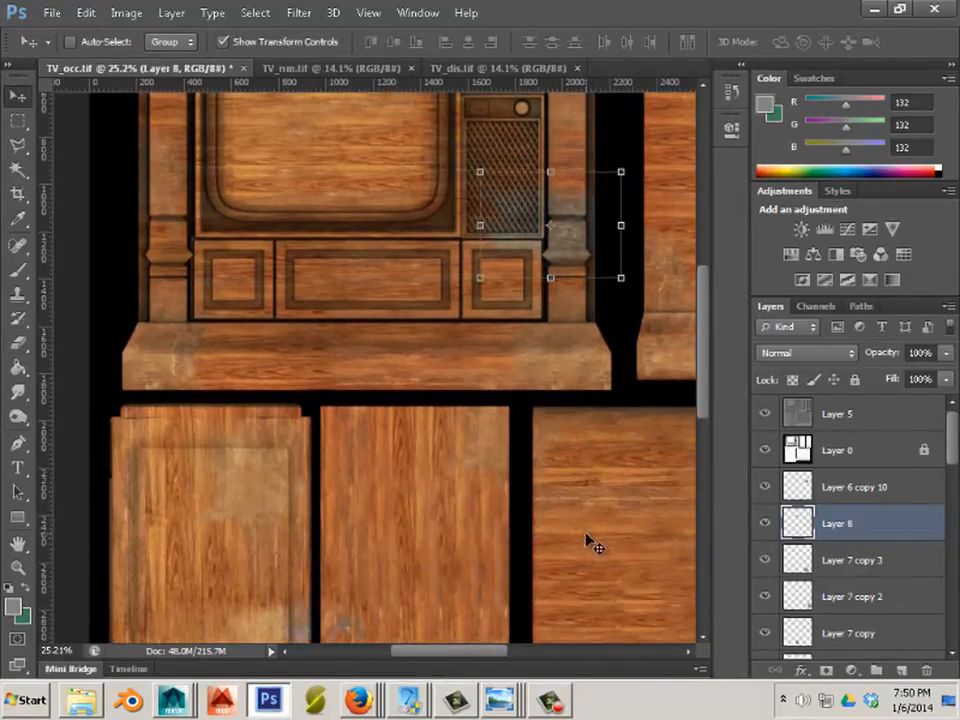
{"action": "mouse_move", "coordinate": [574, 268]}
{"action": "left_mouse_down"}
{"action": "mouse_move", "coordinate": [560, 302]}
{"action": "mouse_move", "coordinate": [570, 275]}
{"action": "left_mouse_up"}
{"action": "scroll", "coordinate": [535, 497], "scroll_direction": "down", "scroll_amount": 1}
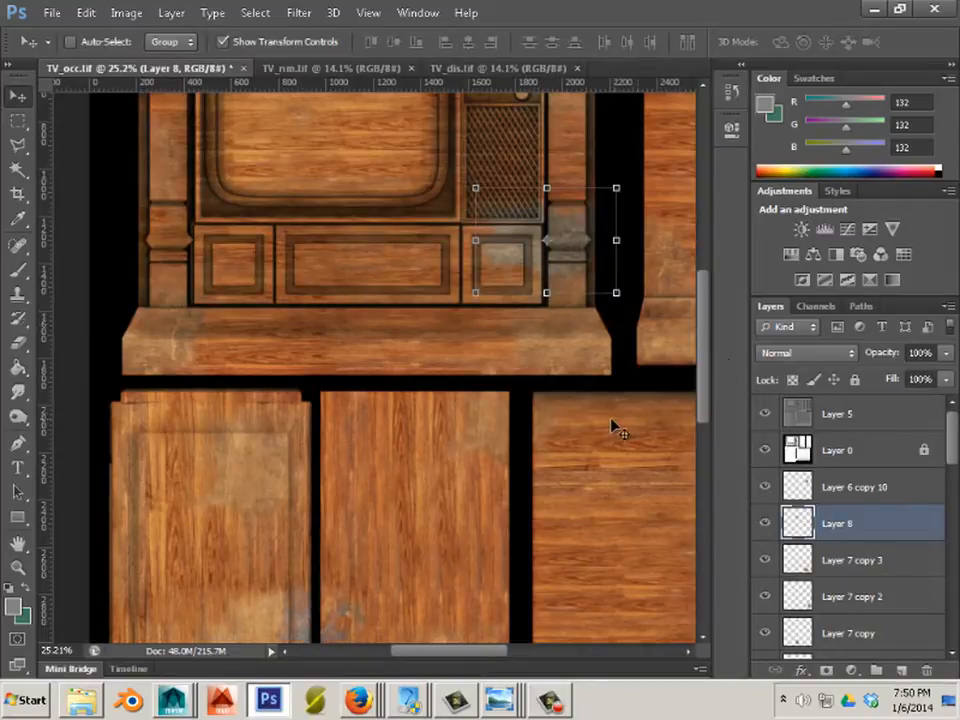
{"action": "left_click", "coordinate": [126, 13]}
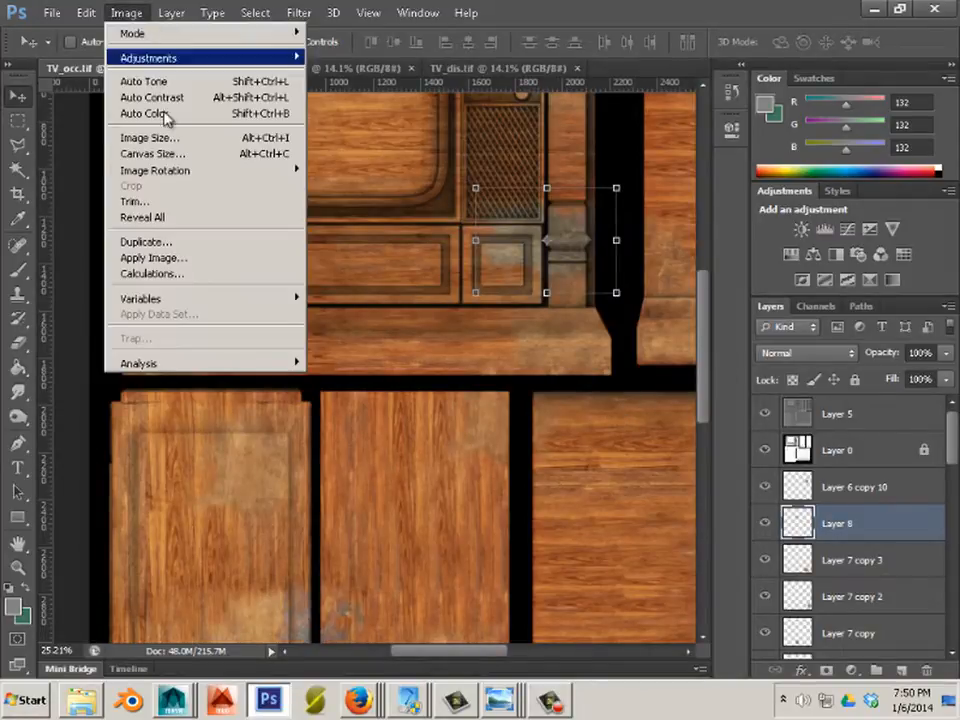
{"action": "mouse_move", "coordinate": [174, 58]}
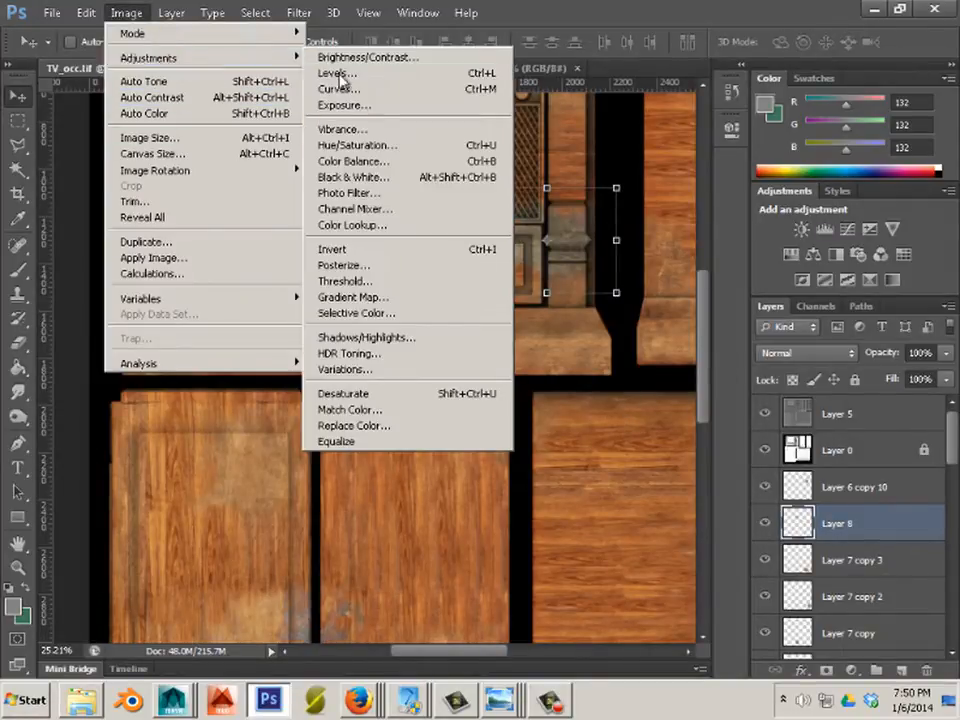
{"action": "left_click", "coordinate": [372, 150]}
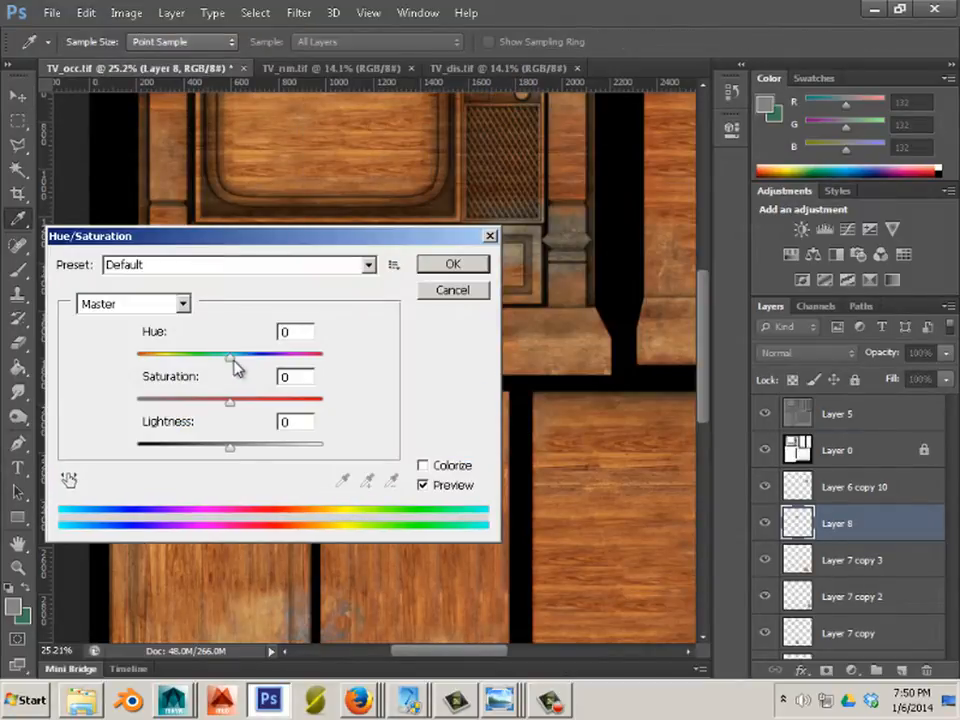
{"action": "mouse_move", "coordinate": [229, 364]}
{"action": "left_mouse_down"}
{"action": "mouse_move", "coordinate": [208, 360]}
{"action": "mouse_move", "coordinate": [255, 360]}
{"action": "mouse_move", "coordinate": [229, 364]}
{"action": "mouse_move", "coordinate": [253, 405]}
{"action": "mouse_move", "coordinate": [221, 403]}
{"action": "mouse_move", "coordinate": [270, 403]}
{"action": "mouse_move", "coordinate": [240, 364]}
{"action": "mouse_move", "coordinate": [255, 364]}
{"action": "mouse_move", "coordinate": [211, 365]}
{"action": "left_mouse_up"}
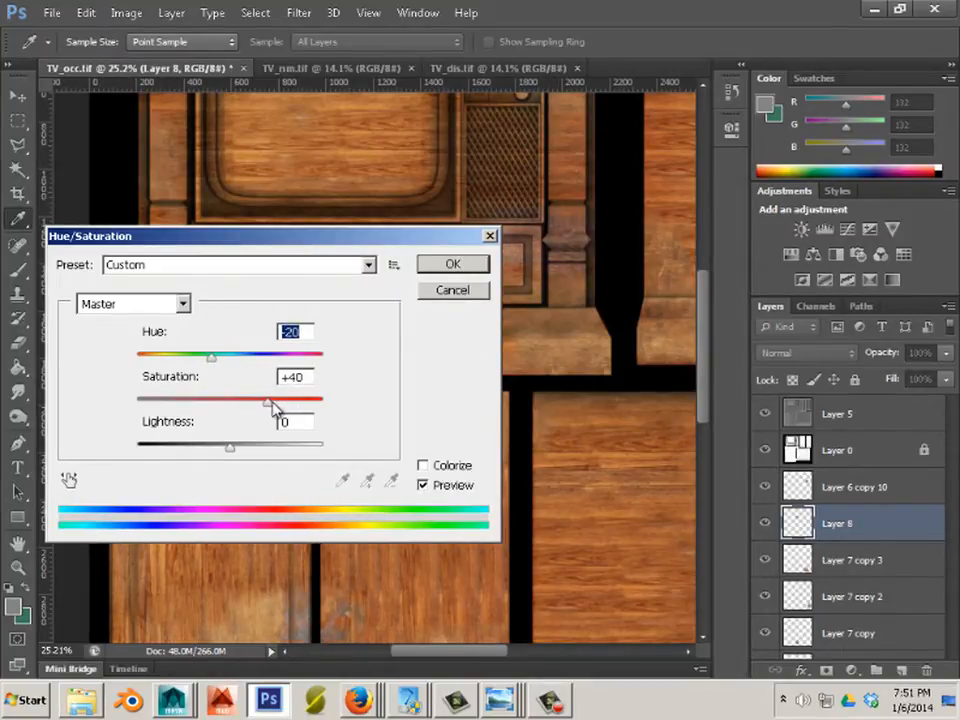
{"action": "left_click_drag", "start_coordinate": [272, 405], "coordinate": [227, 452]}
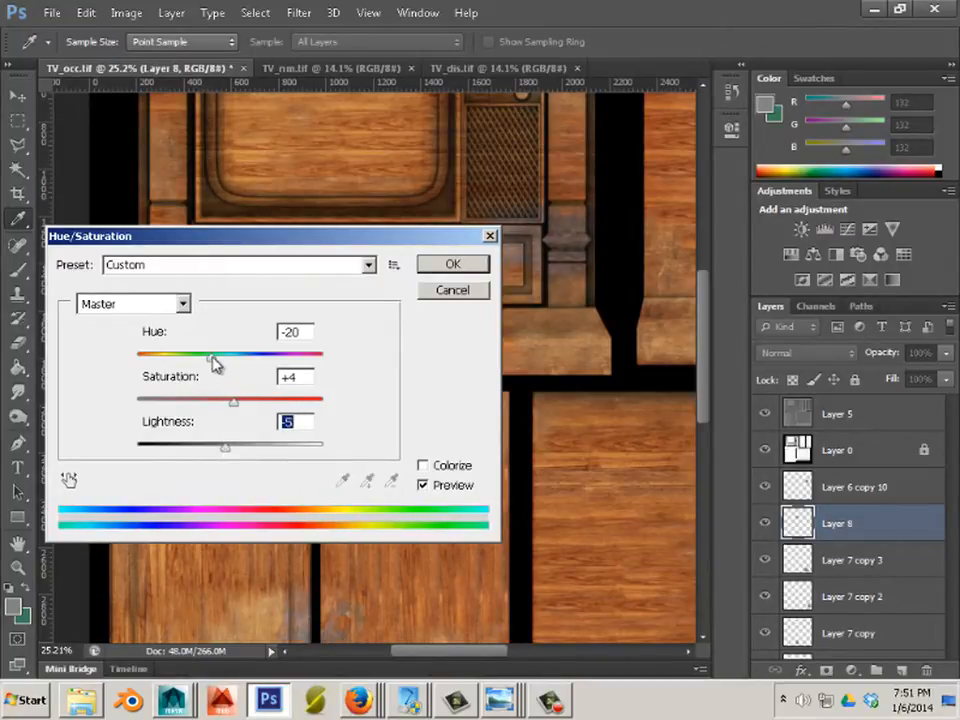
{"action": "mouse_move", "coordinate": [213, 362]}
{"action": "left_mouse_down"}
{"action": "mouse_move", "coordinate": [135, 362]}
{"action": "mouse_move", "coordinate": [223, 364]}
{"action": "mouse_move", "coordinate": [213, 362]}
{"action": "left_mouse_up"}
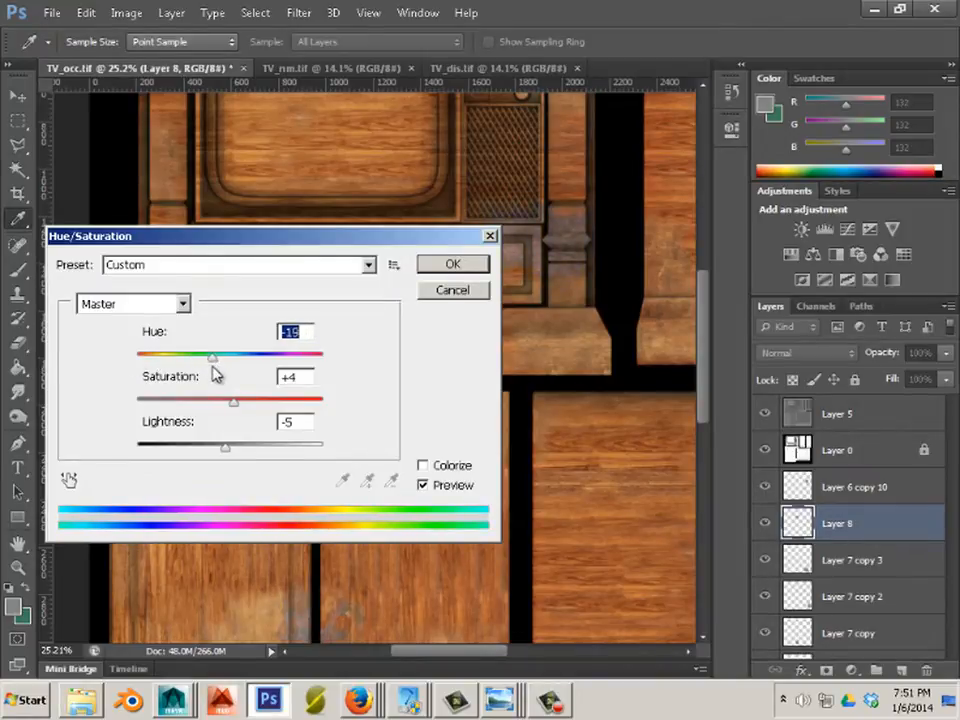
{"action": "left_click", "coordinate": [489, 238]}
{"action": "key", "text": "v"}
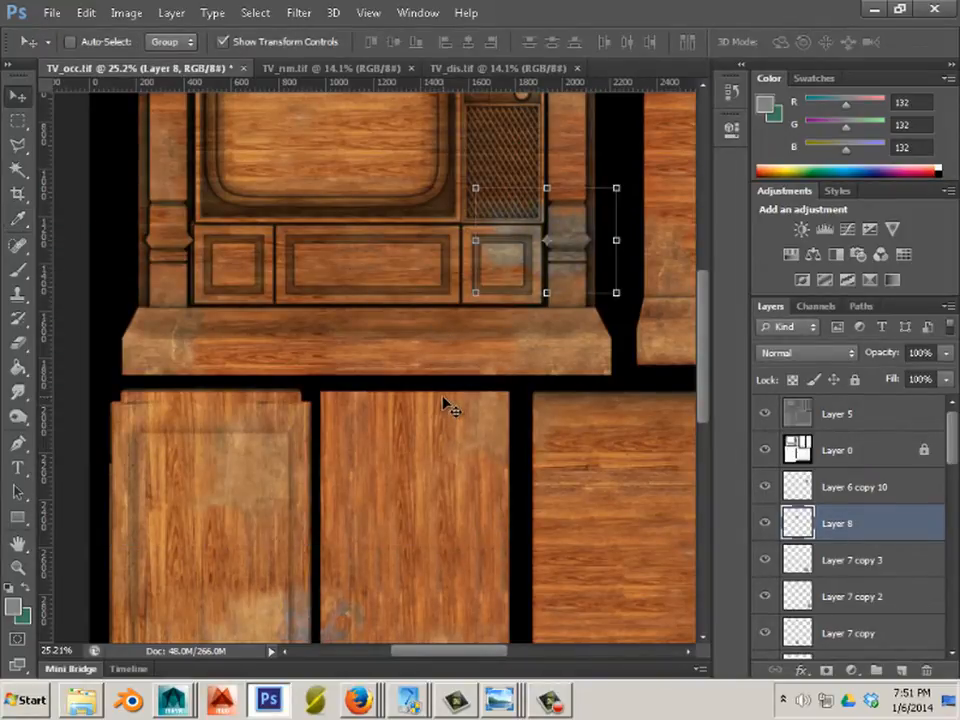
Adjust the grey wood patch on Layer 8 with Hue/Saturation: hue -3, saturation +11, lightness -13
{"action": "left_click", "coordinate": [137, 15]}
{"action": "mouse_move", "coordinate": [148, 56]}
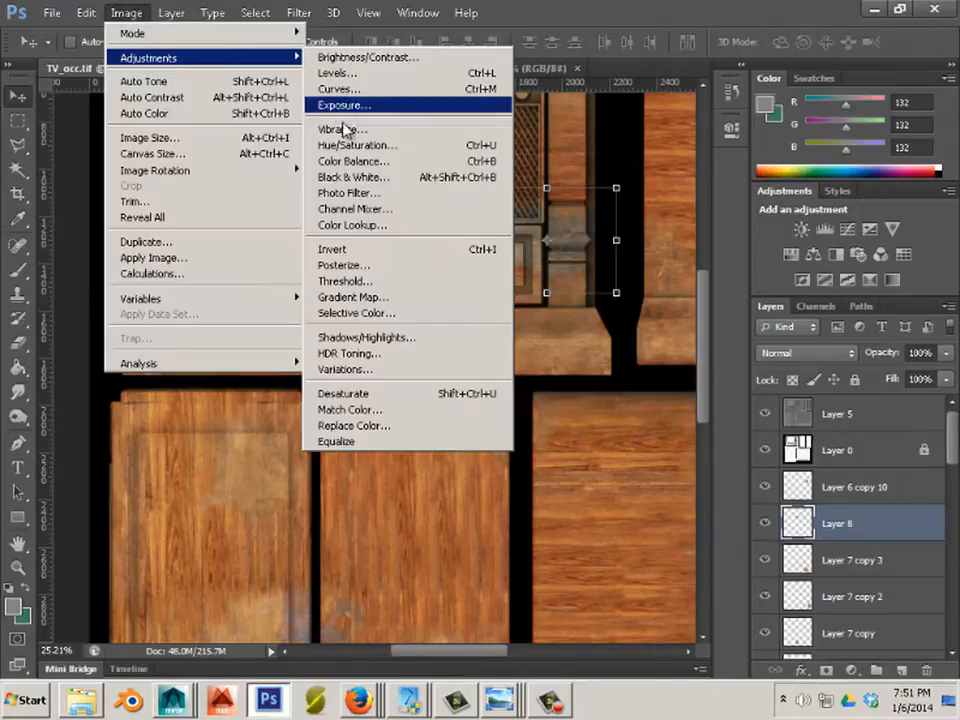
{"action": "left_click", "coordinate": [354, 146]}
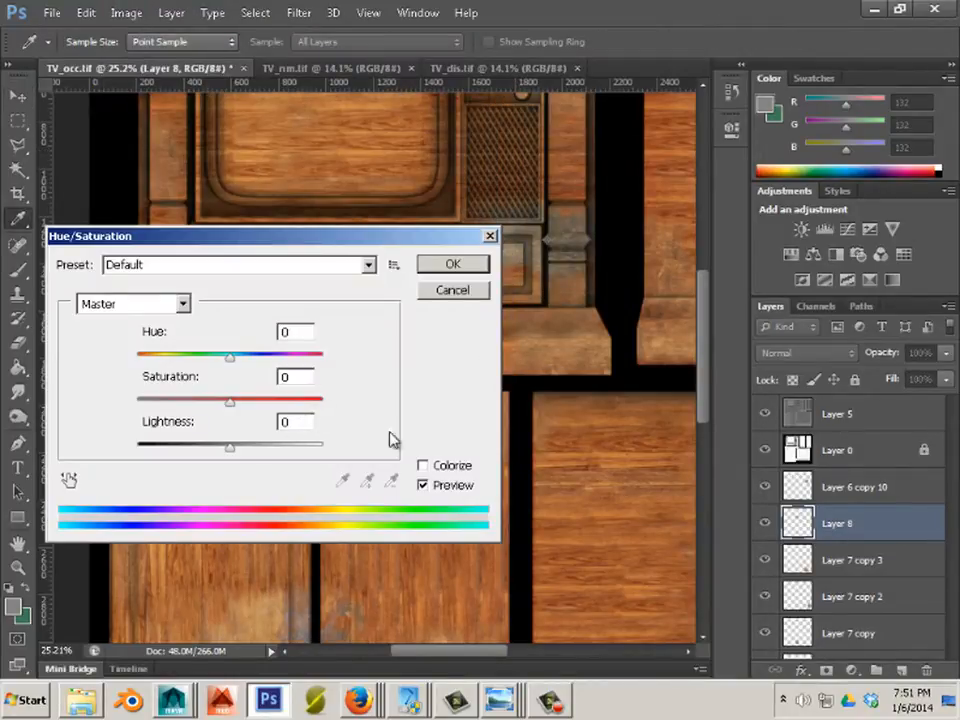
{"action": "mouse_move", "coordinate": [229, 362]}
{"action": "left_mouse_down"}
{"action": "mouse_move", "coordinate": [276, 364]}
{"action": "mouse_move", "coordinate": [243, 358]}
{"action": "left_mouse_up"}
{"action": "left_click_drag", "start_coordinate": [230, 401], "coordinate": [181, 414]}
{"action": "mouse_move", "coordinate": [245, 362]}
{"action": "left_mouse_down"}
{"action": "mouse_move", "coordinate": [178, 360]}
{"action": "mouse_move", "coordinate": [313, 360]}
{"action": "mouse_move", "coordinate": [231, 368]}
{"action": "left_mouse_up"}
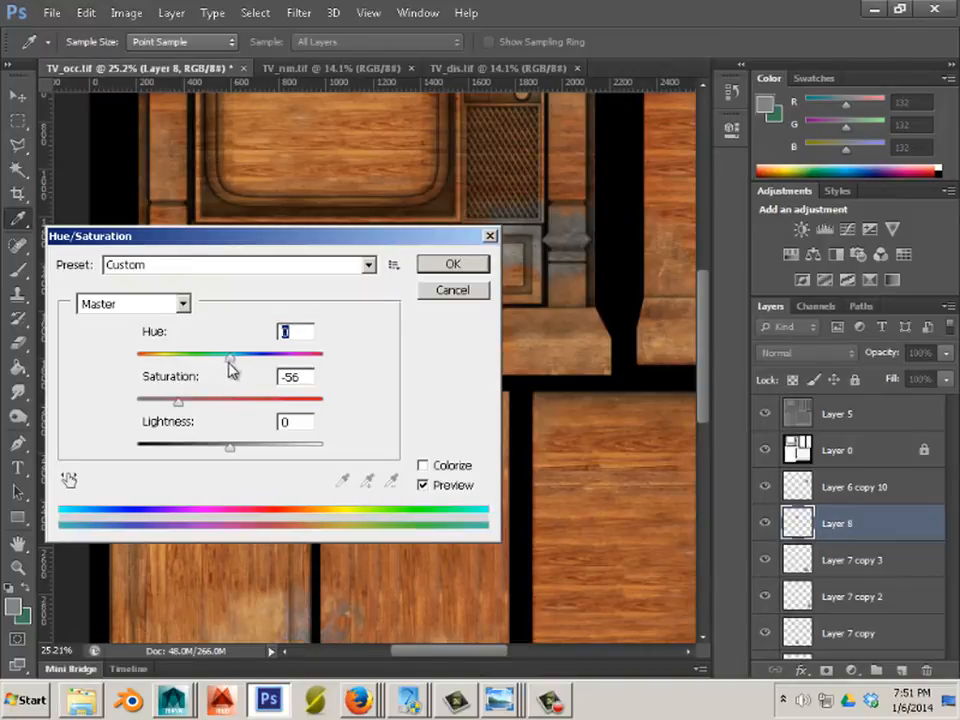
{"action": "mouse_move", "coordinate": [226, 452]}
{"action": "left_mouse_down"}
{"action": "mouse_move", "coordinate": [213, 451]}
{"action": "mouse_move", "coordinate": [245, 443]}
{"action": "mouse_move", "coordinate": [217, 447]}
{"action": "left_mouse_up"}
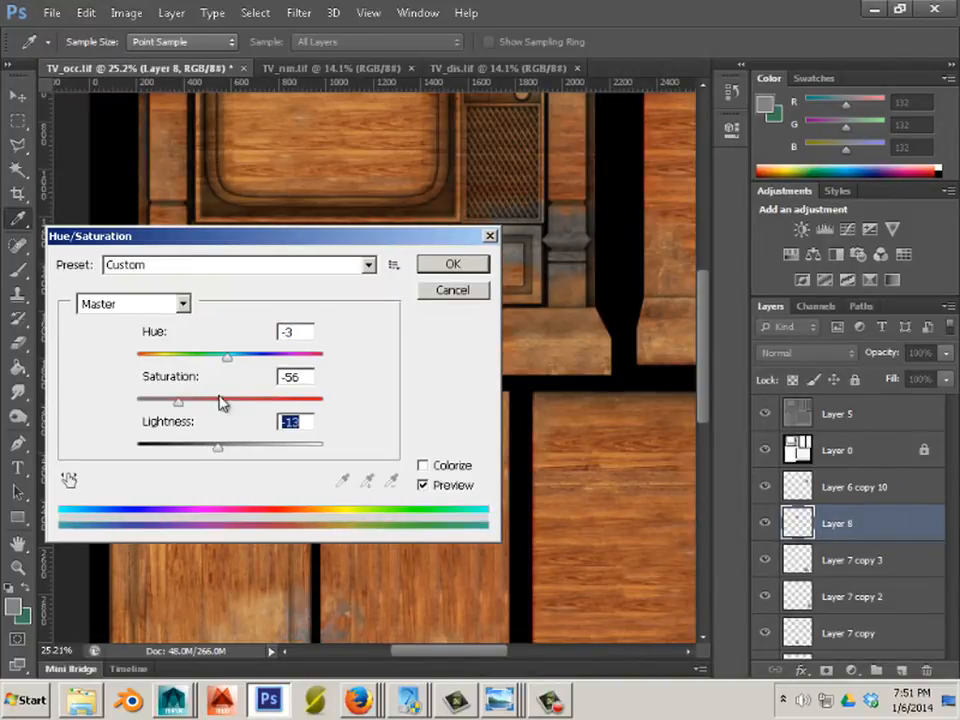
{"action": "left_click_drag", "start_coordinate": [185, 403], "coordinate": [181, 401]}
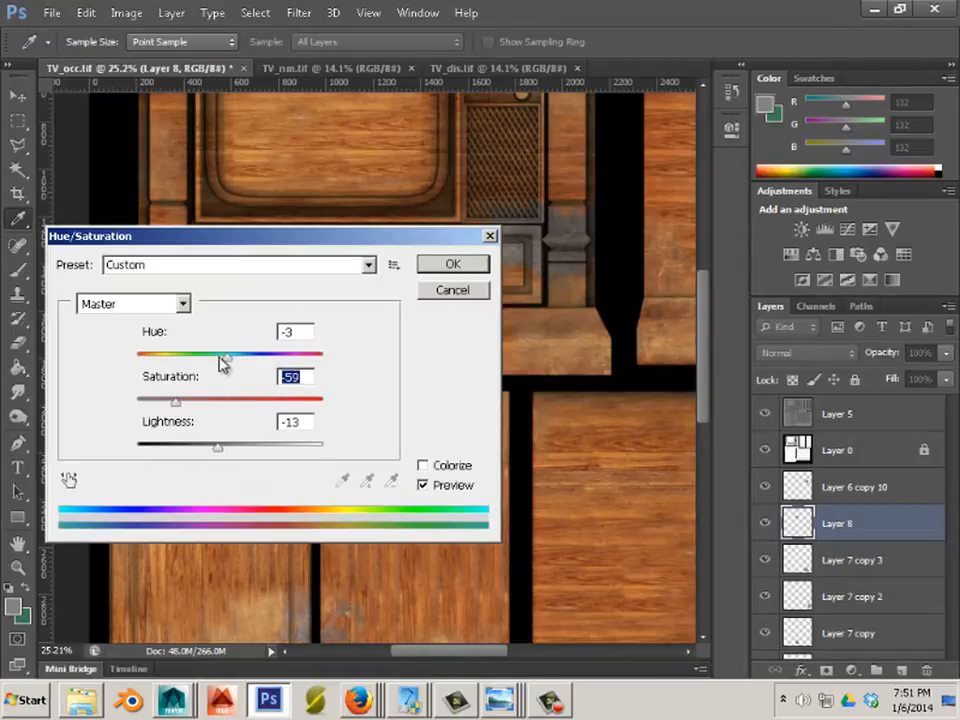
{"action": "left_click_drag", "start_coordinate": [222, 362], "coordinate": [245, 376]}
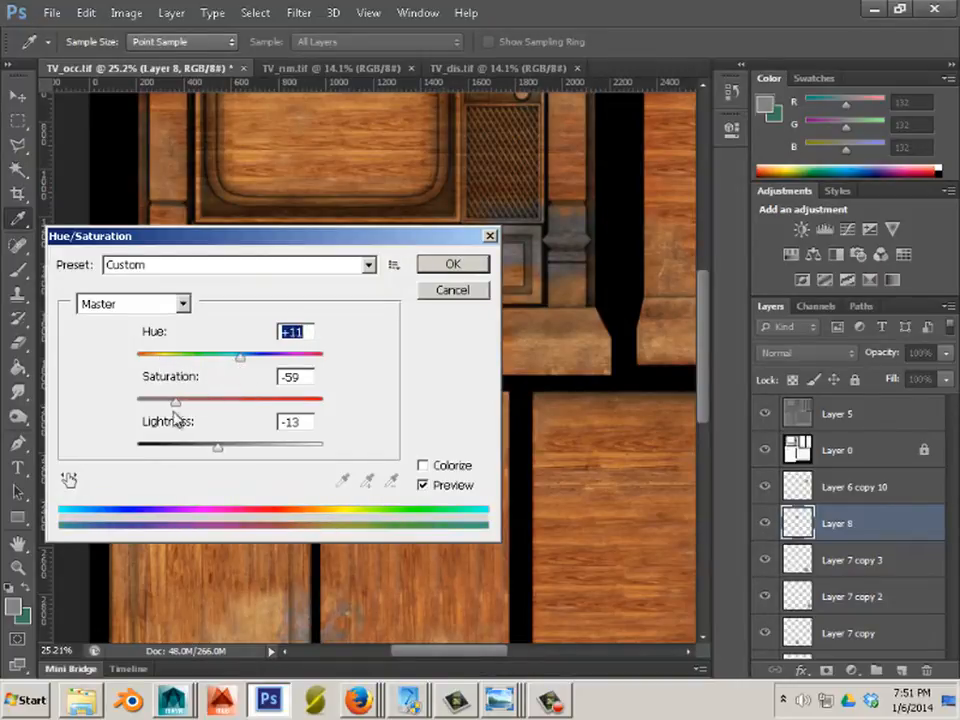
{"action": "left_click_drag", "start_coordinate": [177, 409], "coordinate": [242, 405]}
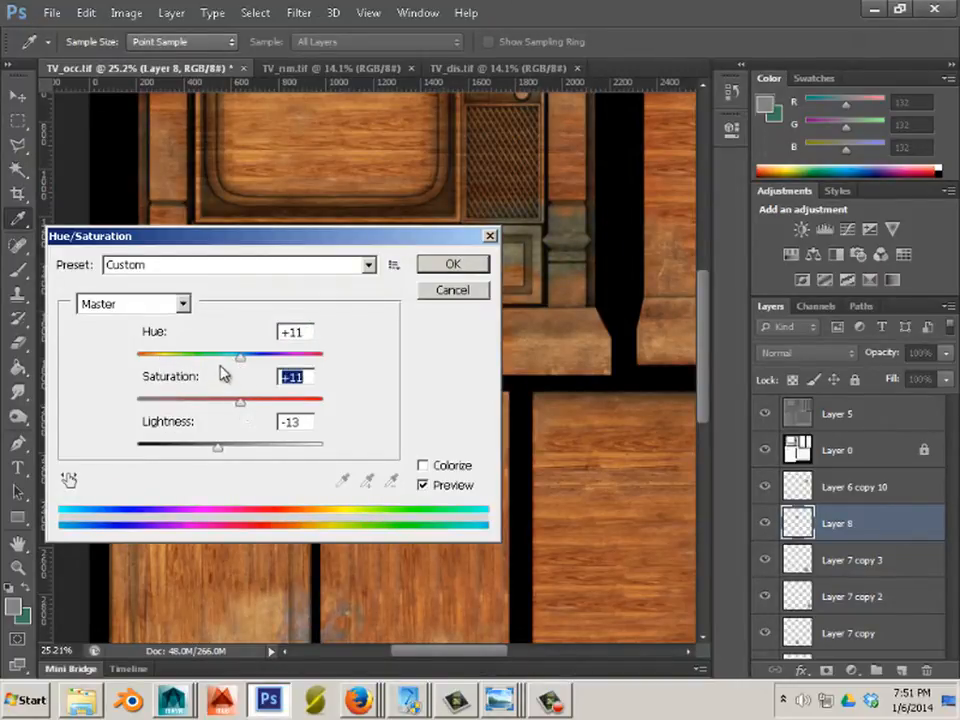
{"action": "mouse_move", "coordinate": [240, 357]}
{"action": "left_mouse_down"}
{"action": "mouse_move", "coordinate": [214, 364]}
{"action": "mouse_move", "coordinate": [230, 365]}
{"action": "left_mouse_up"}
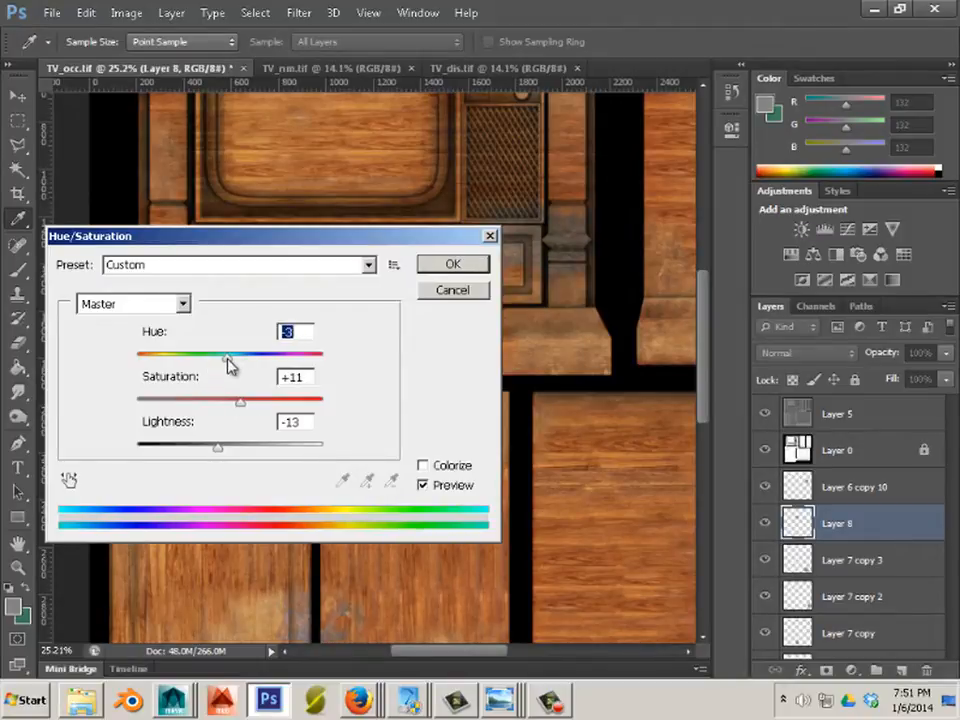
{"action": "left_click", "coordinate": [450, 266]}
{"action": "key", "text": "v"}
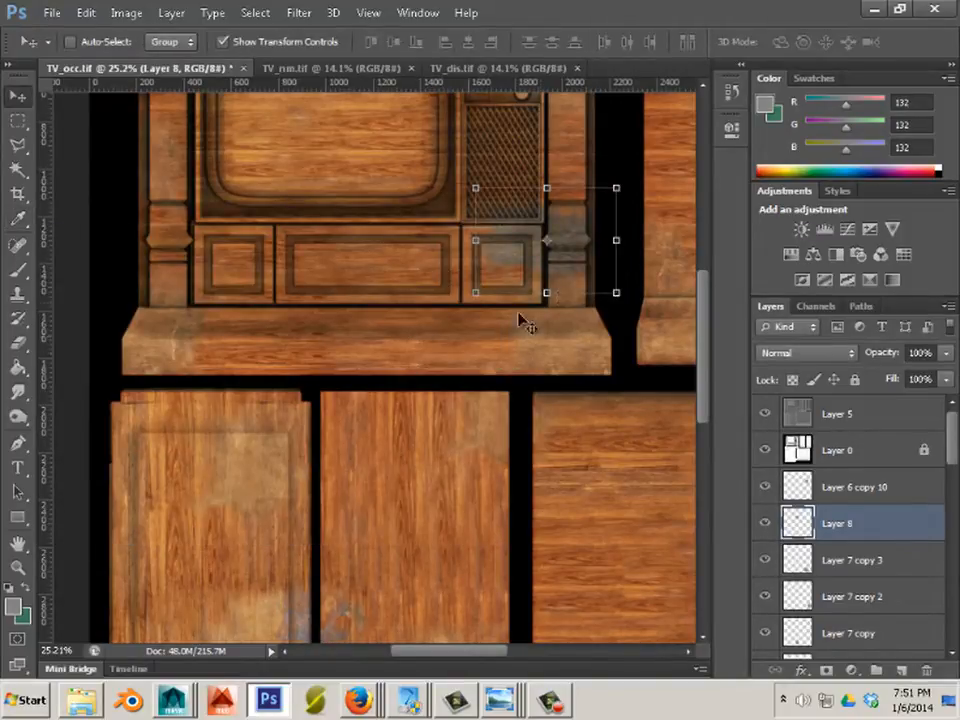
Duplicate the grey patch onto the middle of the large wide wood panel and enlarge it to about 181% width and 188% height
{"action": "scroll", "coordinate": [551, 345], "scroll_direction": "down", "scroll_amount": 1}
{"action": "scroll", "coordinate": [551, 342], "scroll_direction": "down", "scroll_amount": 2}
{"action": "scroll", "coordinate": [553, 343], "scroll_direction": "up", "scroll_amount": 3}
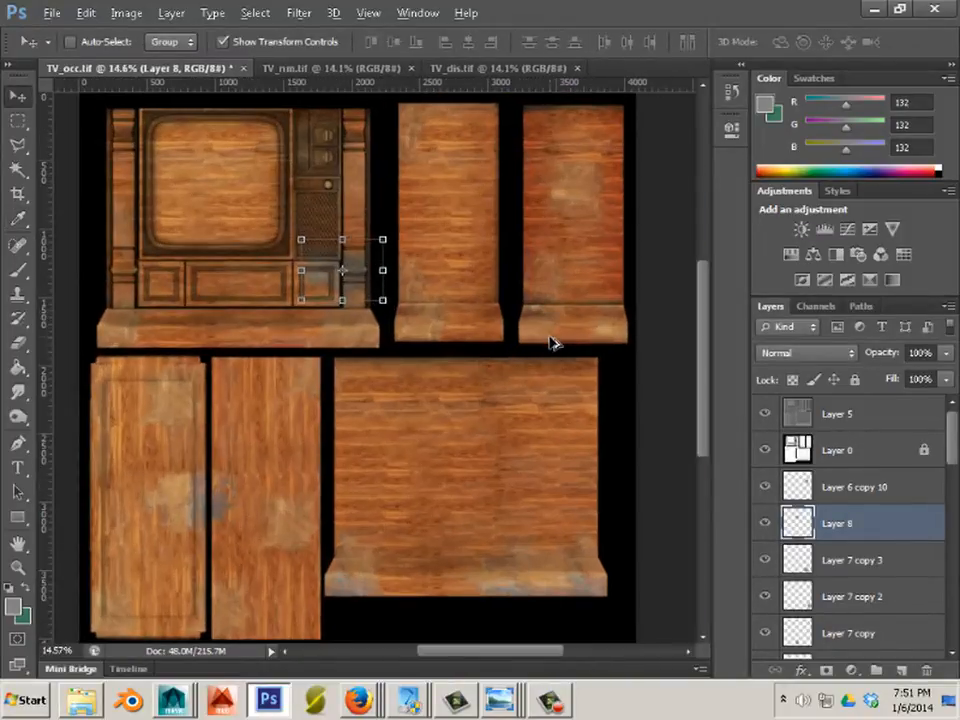
{"action": "scroll", "coordinate": [540, 346], "scroll_direction": "down", "scroll_amount": 1}
{"action": "scroll", "coordinate": [528, 345], "scroll_direction": "down", "scroll_amount": 1}
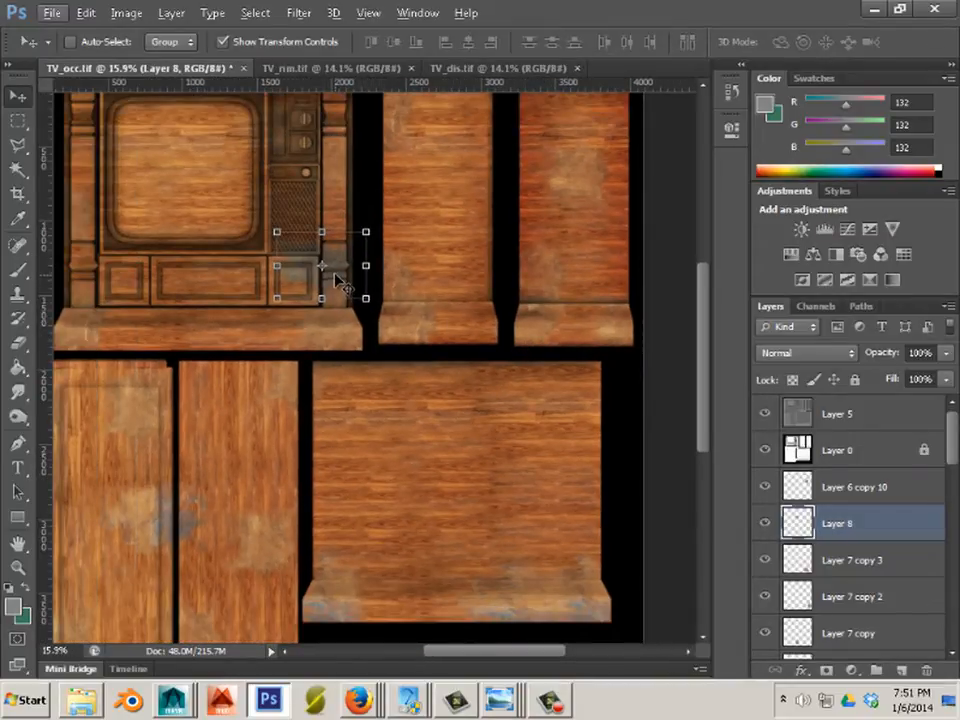
{"action": "left_click_drag", "start_coordinate": [340, 285], "coordinate": [462, 465]}
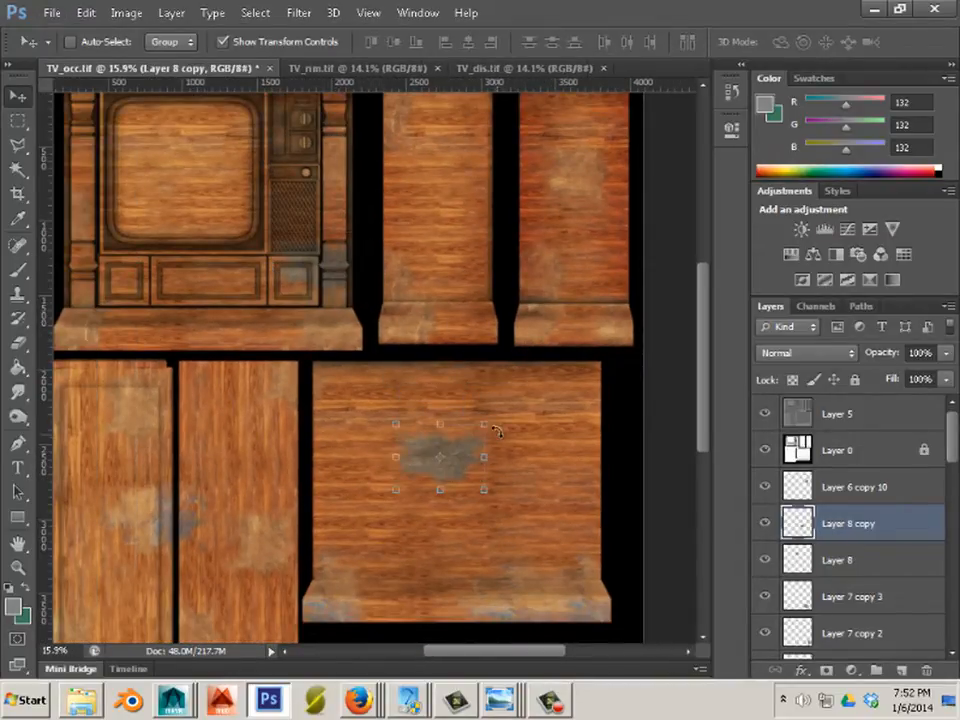
{"action": "mouse_move", "coordinate": [487, 425]}
{"action": "left_mouse_down"}
{"action": "mouse_move", "coordinate": [559, 364]}
{"action": "mouse_move", "coordinate": [497, 452]}
{"action": "mouse_move", "coordinate": [486, 459]}
{"action": "mouse_move", "coordinate": [484, 447]}
{"action": "left_mouse_up"}
{"action": "left_click", "coordinate": [18, 95]}
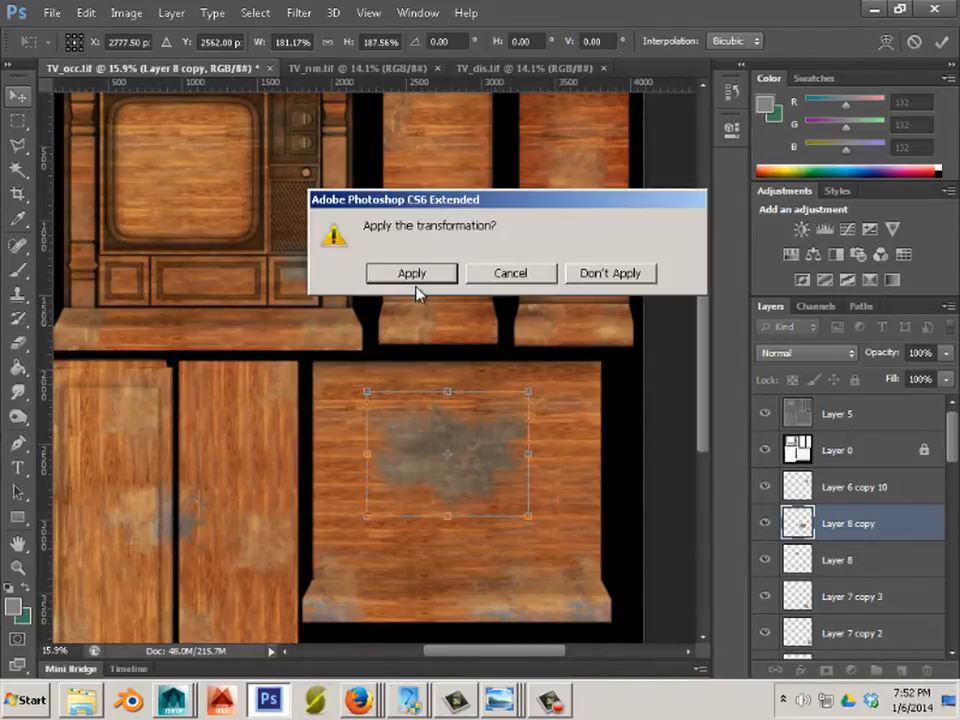
{"action": "left_click", "coordinate": [418, 278]}
Try several blend modes on the enlarged patch, keep Saturation, and lower its opacity to 64%
{"action": "left_click", "coordinate": [806, 357]}
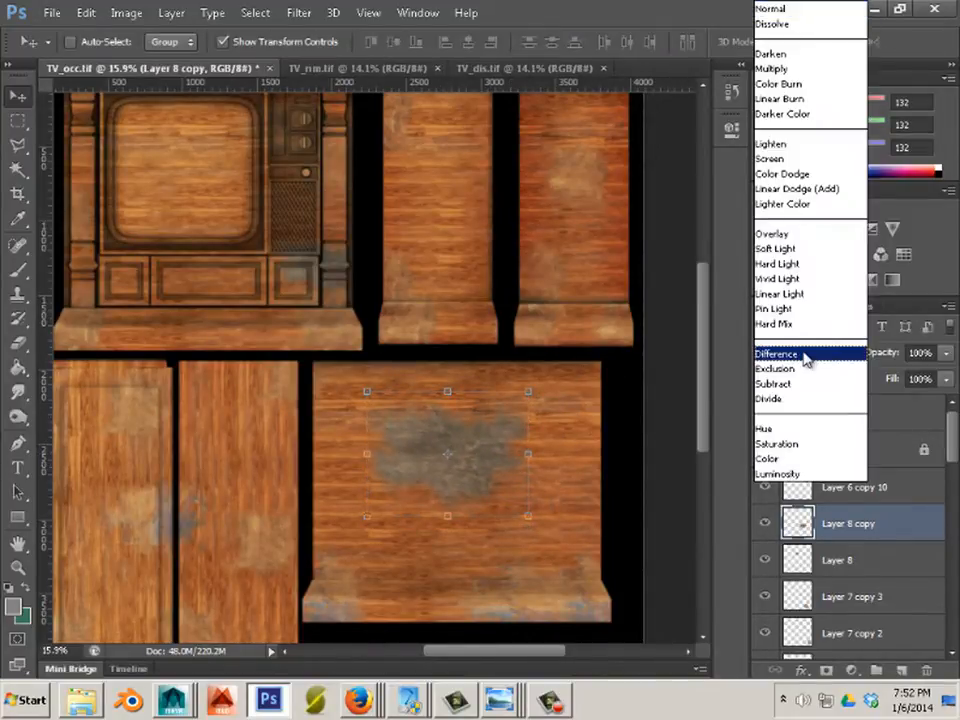
{"action": "left_click", "coordinate": [788, 250]}
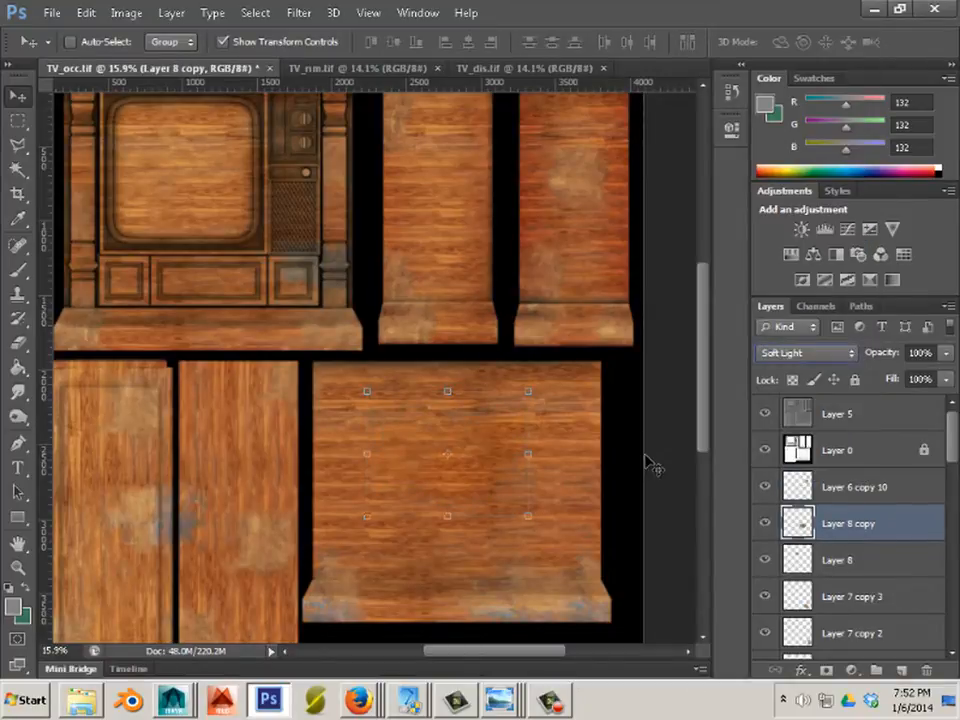
{"action": "scroll", "coordinate": [778, 357], "scroll_direction": "down", "scroll_amount": 6}
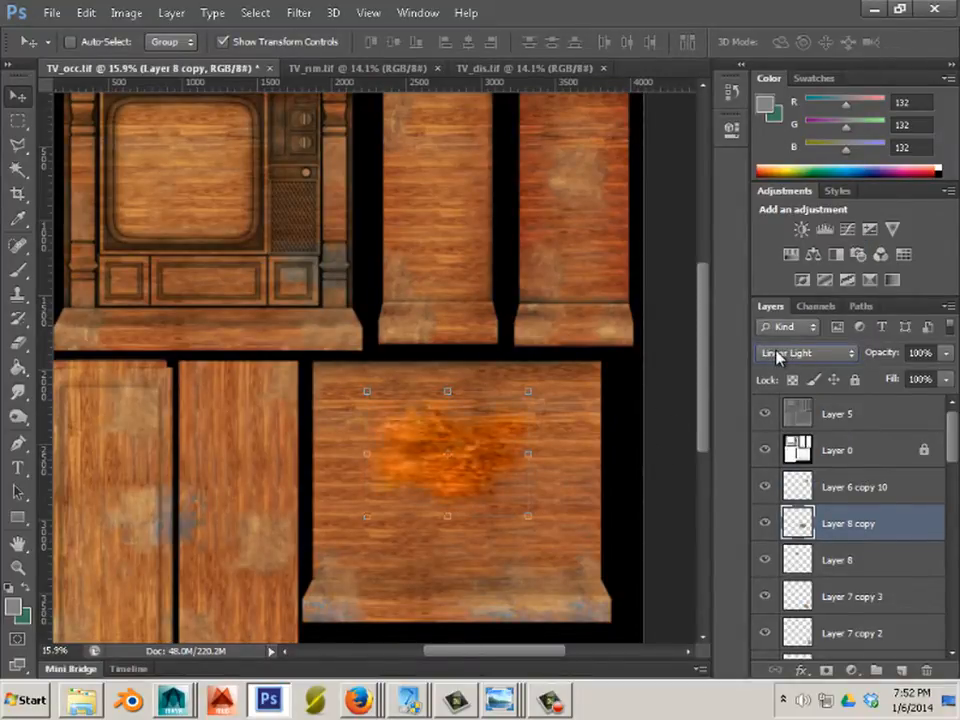
{"action": "scroll", "coordinate": [778, 357], "scroll_direction": "down", "scroll_amount": 3}
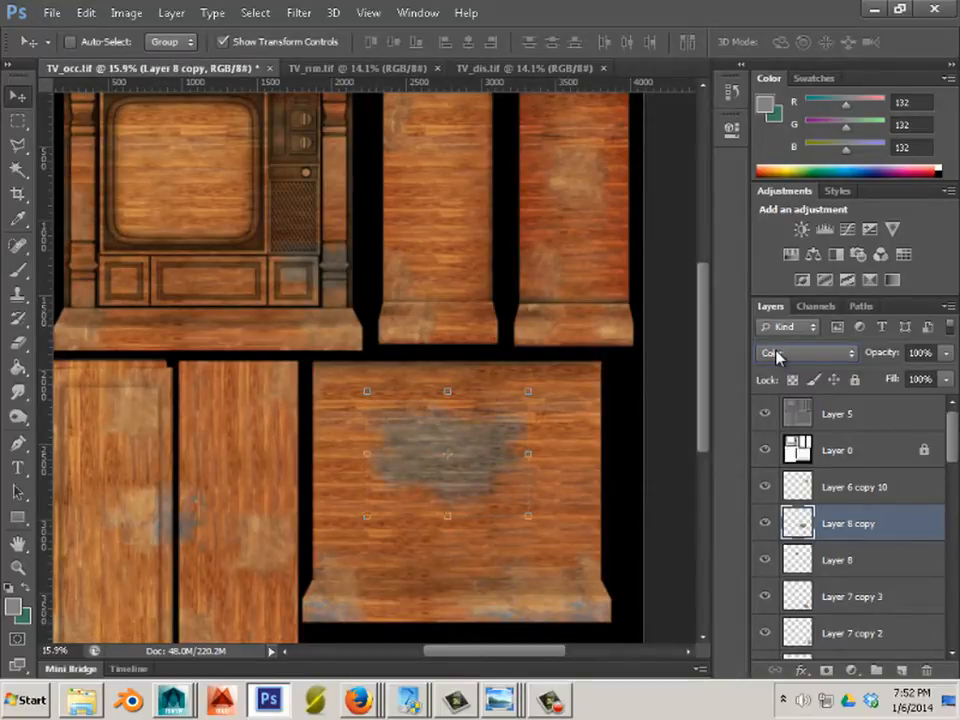
{"action": "scroll", "coordinate": [778, 357], "scroll_direction": "up", "scroll_amount": 1}
{"action": "left_click", "coordinate": [945, 353]}
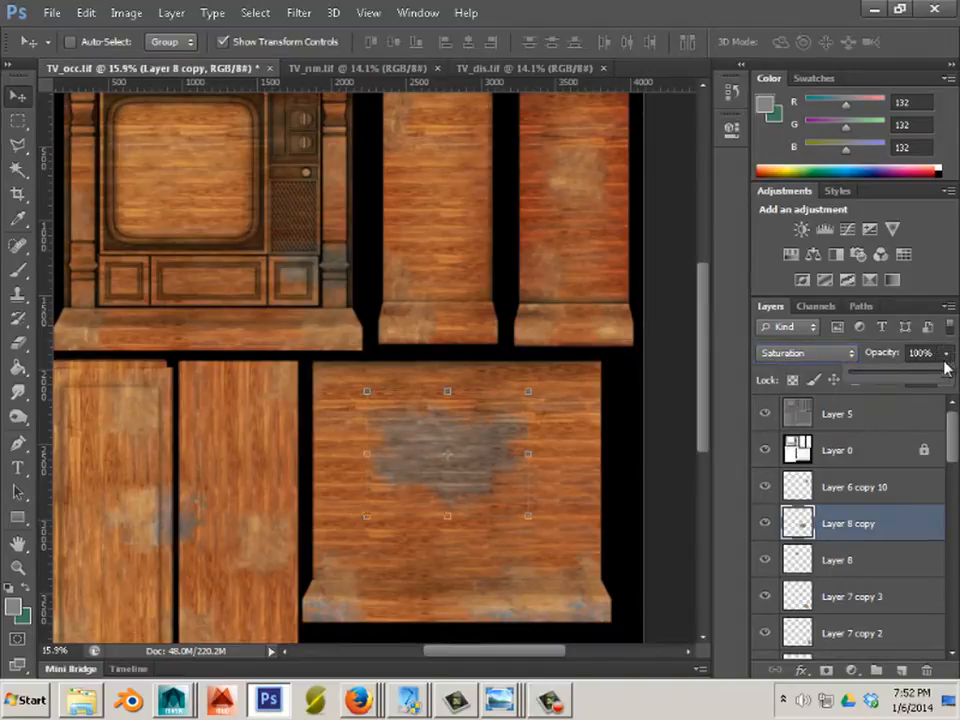
{"action": "left_click_drag", "start_coordinate": [940, 378], "coordinate": [913, 378]}
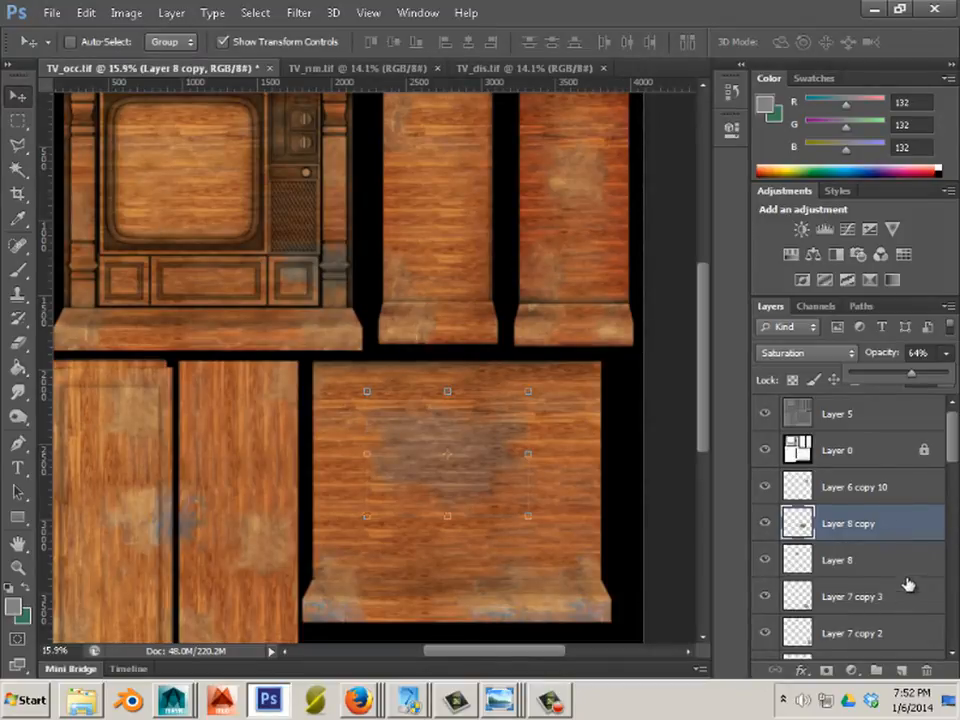
{"action": "left_click", "coordinate": [957, 444]}
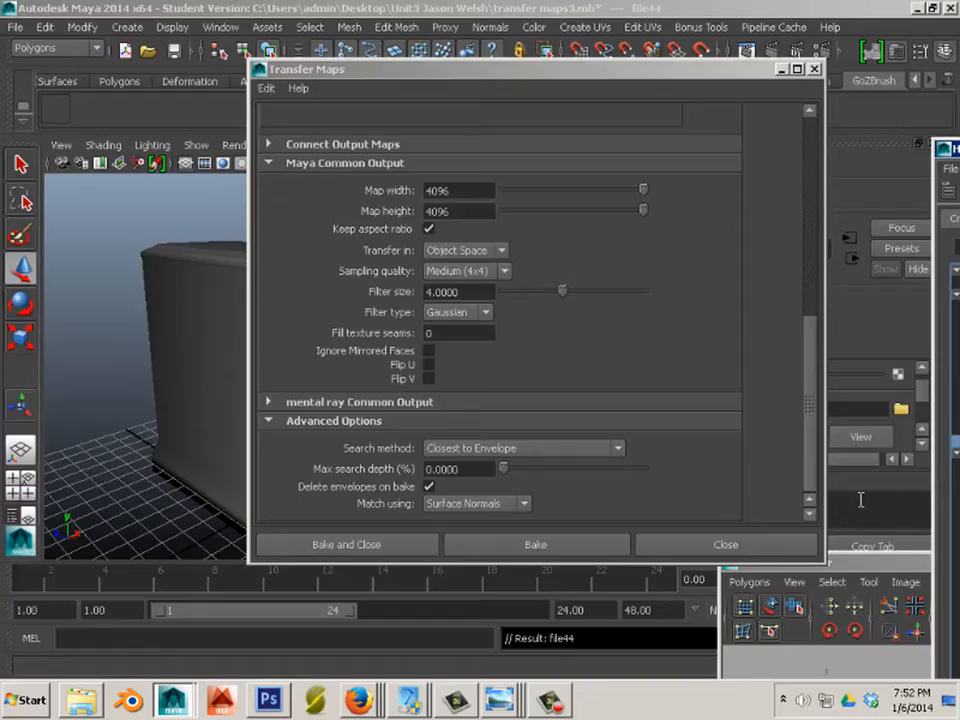
{"action": "left_click", "coordinate": [268, 699]}
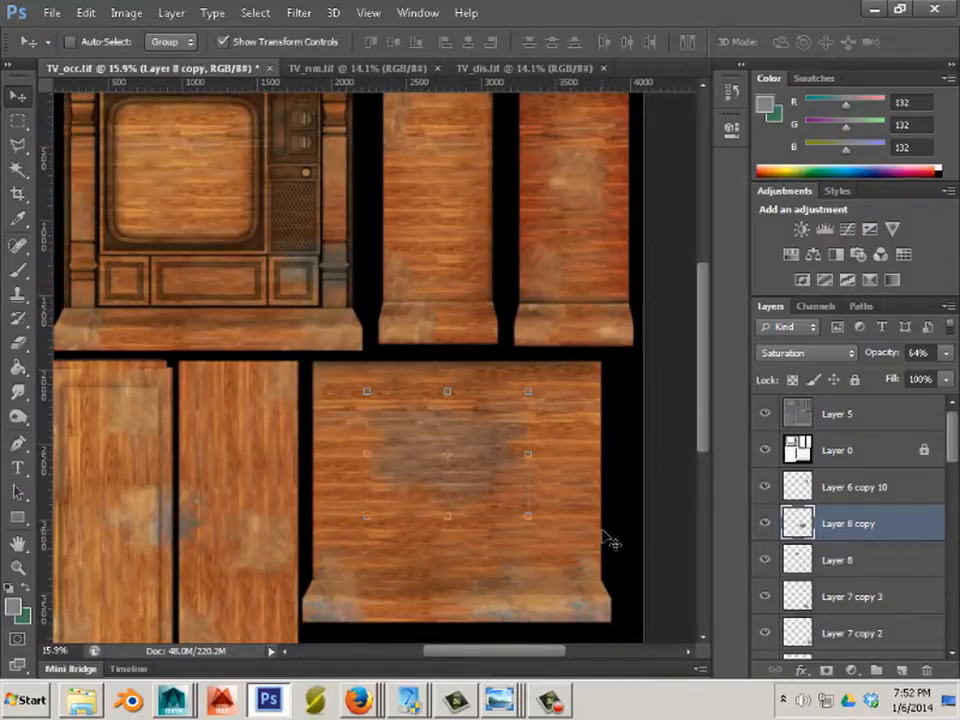
Duplicate the occlusion layer, Layer 0, in TV_occ.tif to strengthen the shading around the TV's frames and speaker grille
{"action": "left_click", "coordinate": [845, 451]}
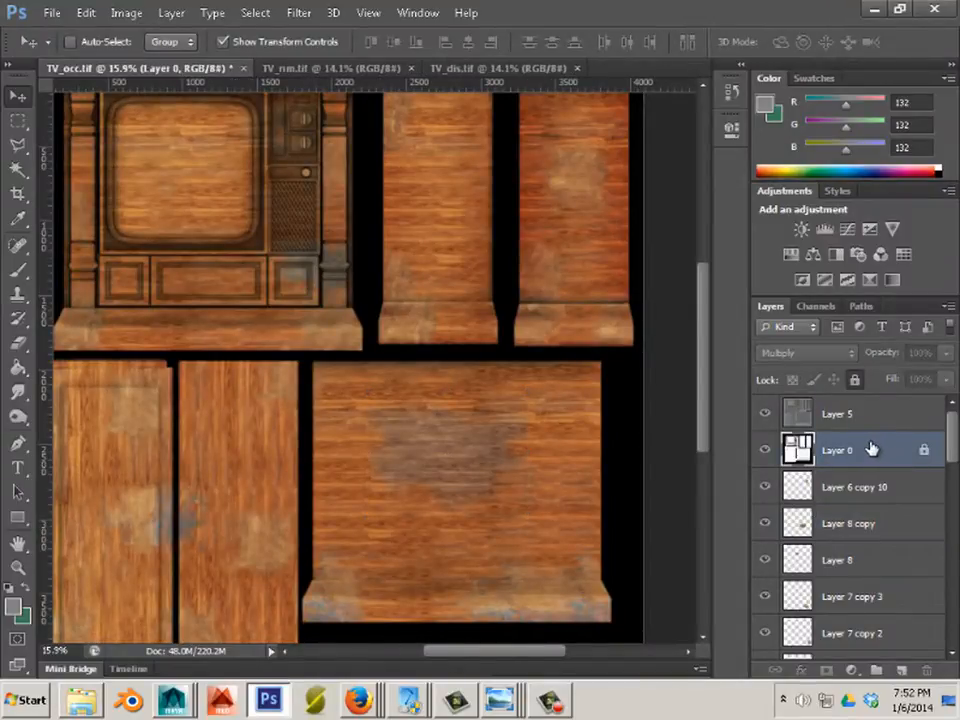
{"action": "left_click_drag", "start_coordinate": [871, 450], "coordinate": [901, 669]}
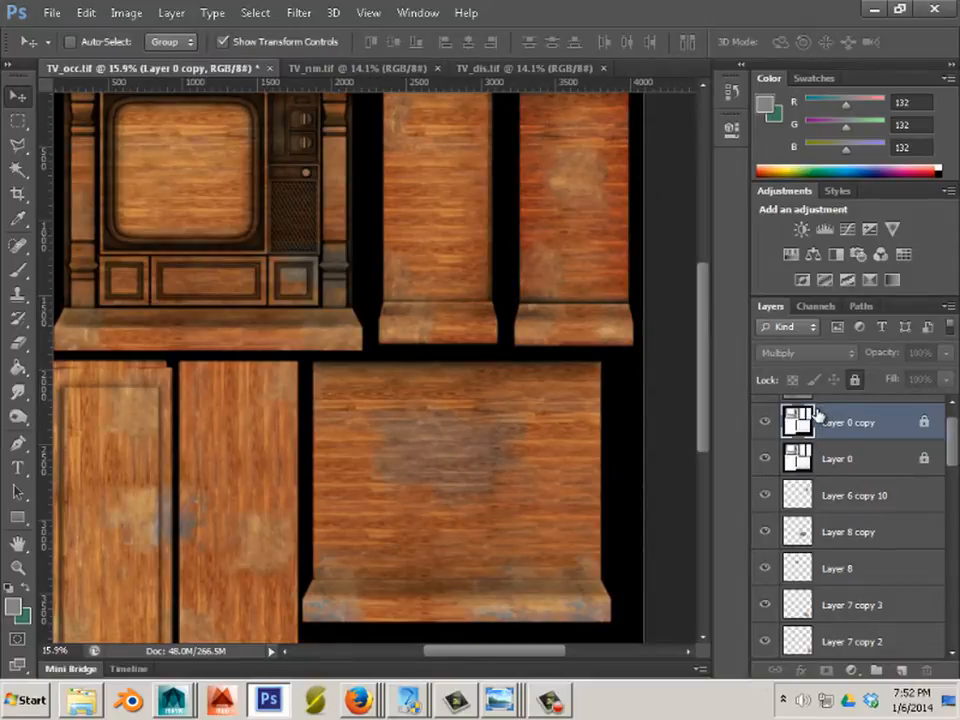
{"action": "scroll", "coordinate": [223, 208], "scroll_direction": "up", "scroll_amount": 10}
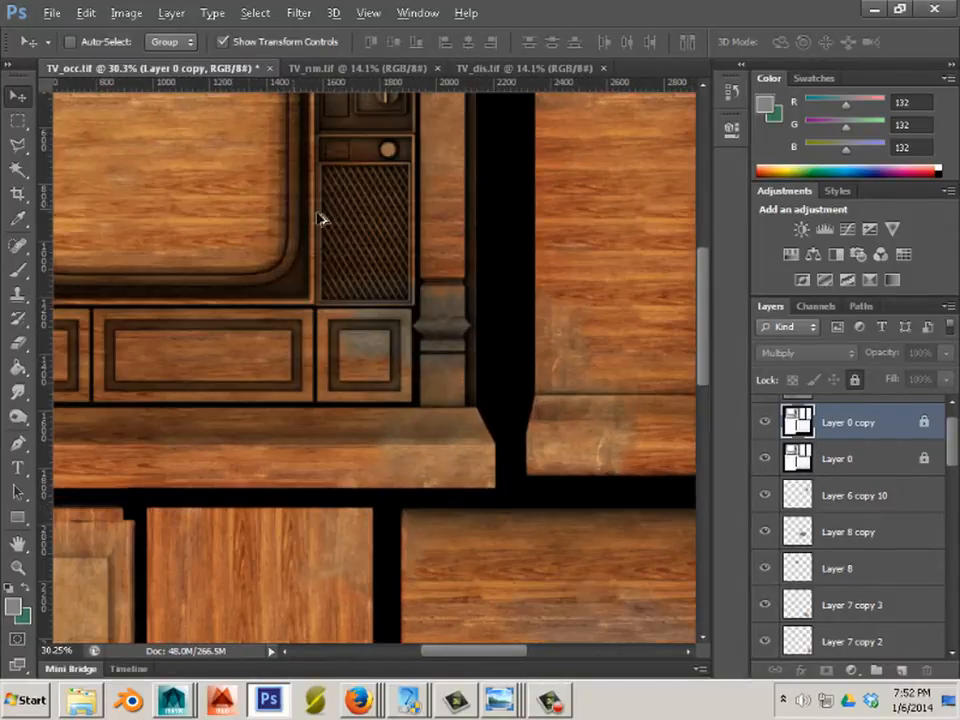
{"action": "scroll", "coordinate": [392, 234], "scroll_direction": "up", "scroll_amount": 10}
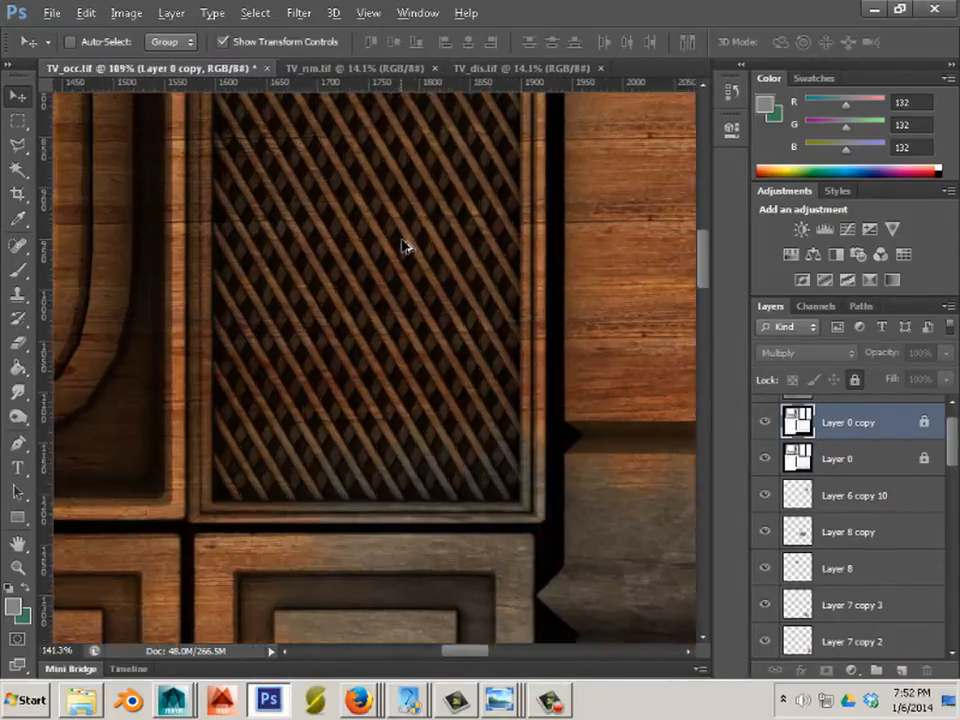
{"action": "scroll", "coordinate": [405, 247], "scroll_direction": "down", "scroll_amount": 10}
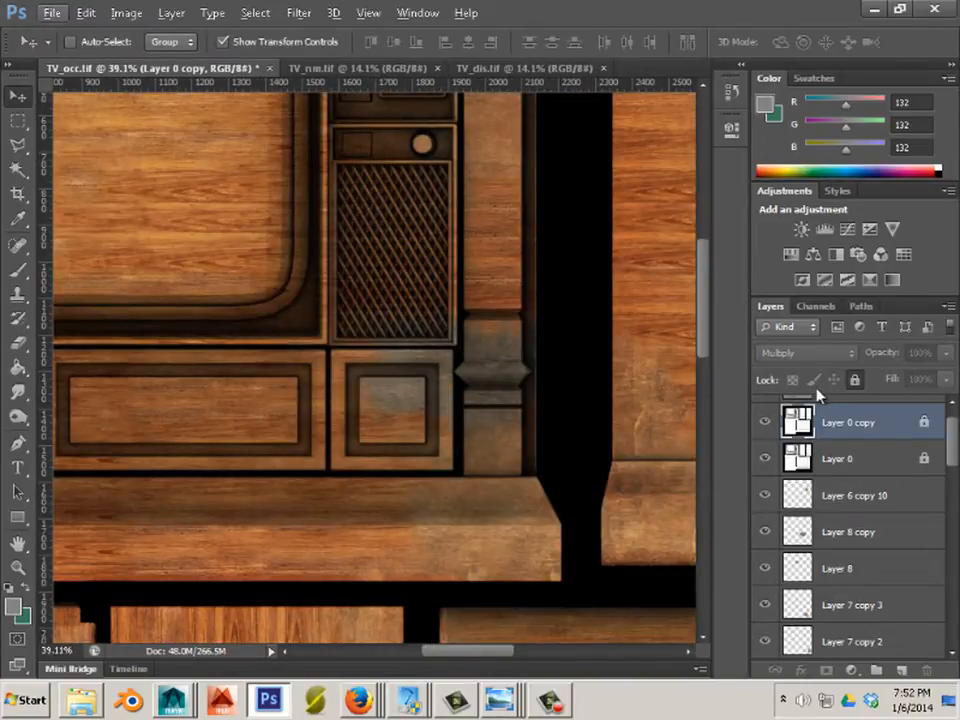
Unlock the duplicated occlusion layer, Layer 0 copy
{"action": "scroll", "coordinate": [845, 435], "scroll_direction": "up", "scroll_amount": 1}
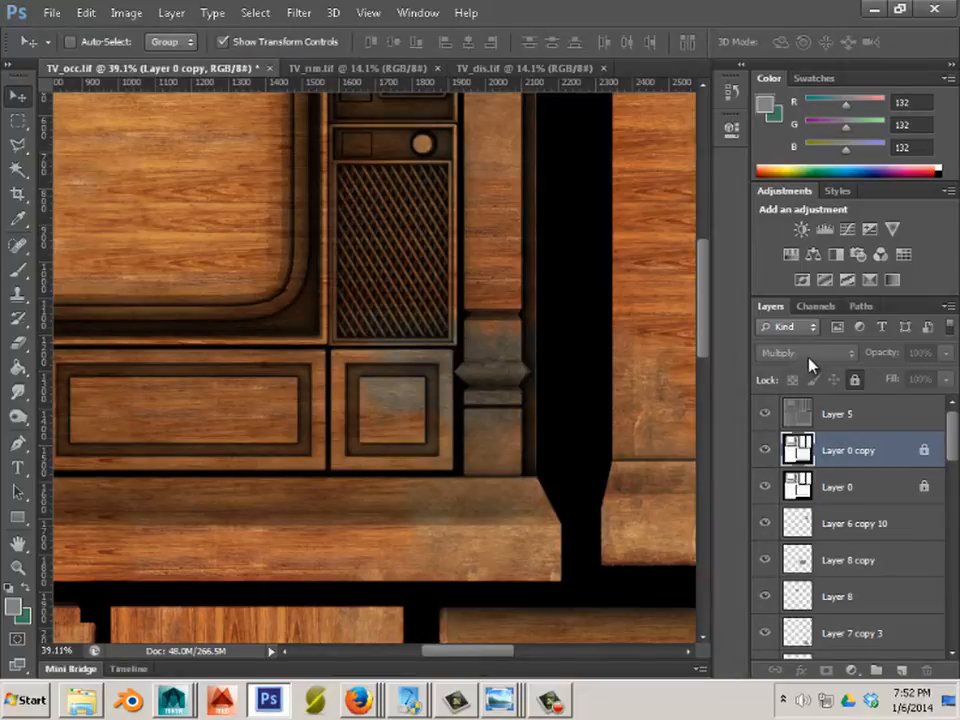
{"action": "left_click", "coordinate": [924, 451]}
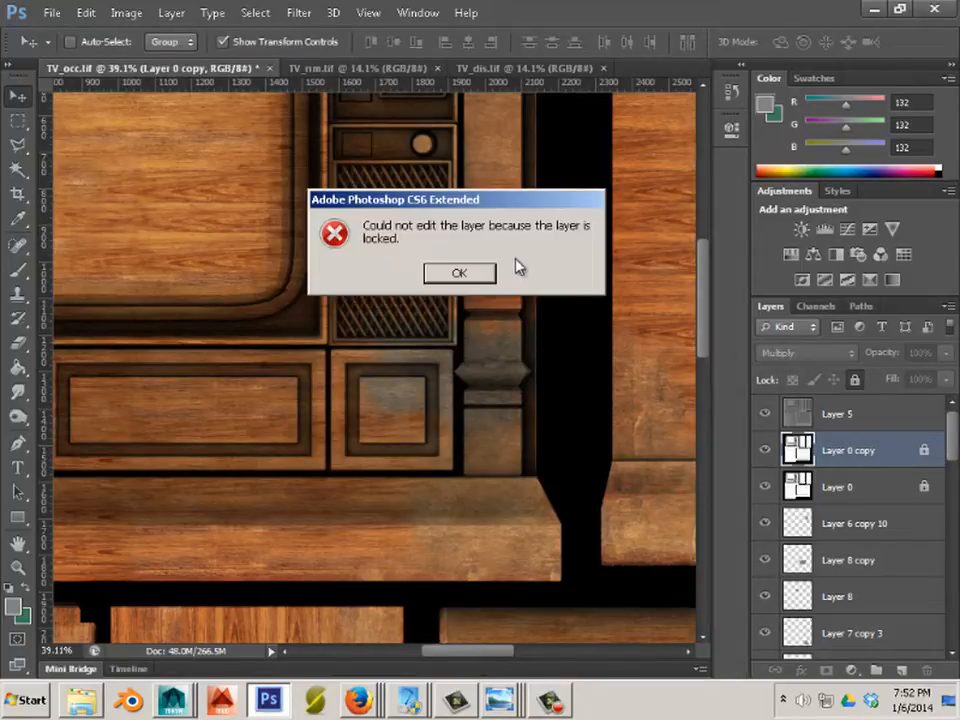
{"action": "key", "text": "Return"}
{"action": "left_click", "coordinate": [852, 378]}
Try a range of blend modes on Layer 0 copy, including Hue, Exclusion, Vivid Light, Overlay and Screen, and keep Darker Color
{"action": "left_click", "coordinate": [808, 353]}
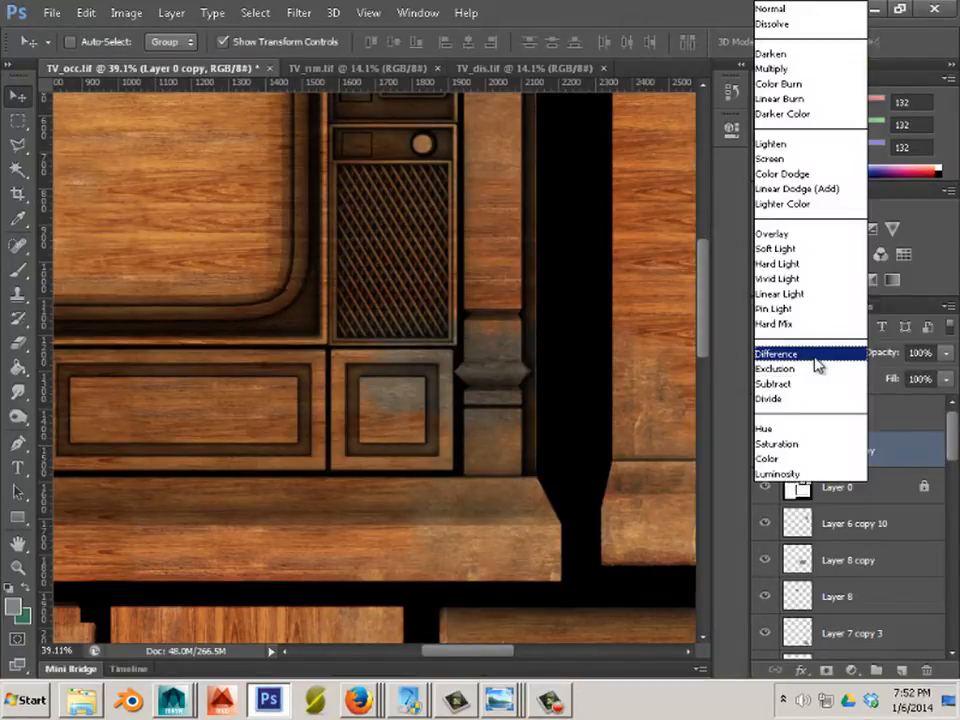
{"action": "left_click", "coordinate": [813, 357]}
{"action": "scroll", "coordinate": [810, 362], "scroll_direction": "down", "scroll_amount": 1}
{"action": "scroll", "coordinate": [812, 362], "scroll_direction": "down", "scroll_amount": 5}
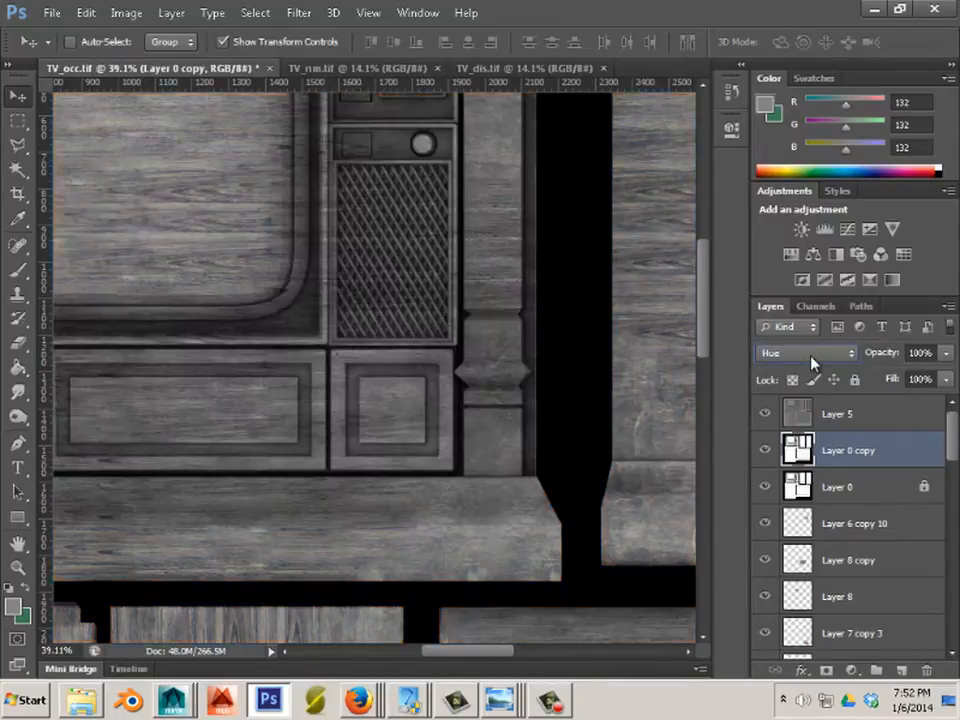
{"action": "scroll", "coordinate": [812, 362], "scroll_direction": "up", "scroll_amount": 7}
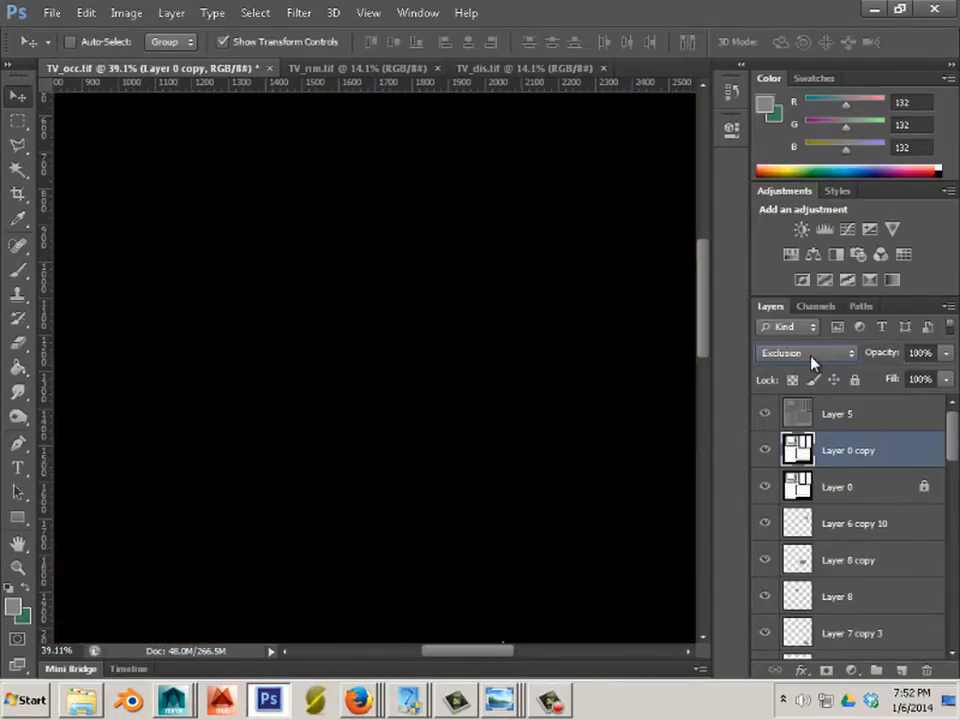
{"action": "scroll", "coordinate": [812, 362], "scroll_direction": "up", "scroll_amount": 4}
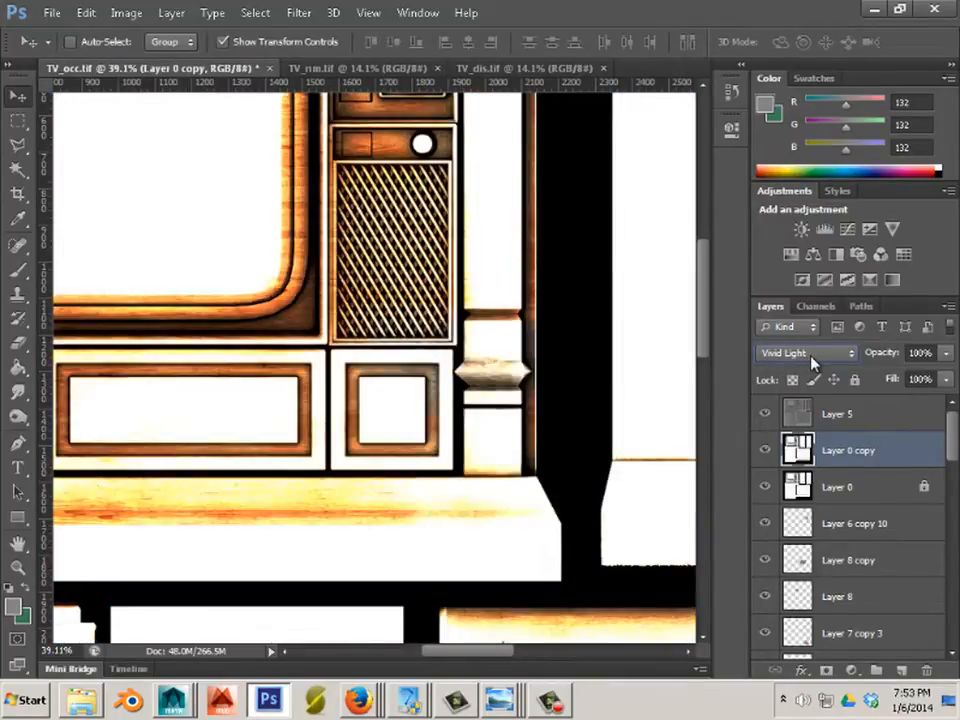
{"action": "scroll", "coordinate": [812, 362], "scroll_direction": "up", "scroll_amount": 2}
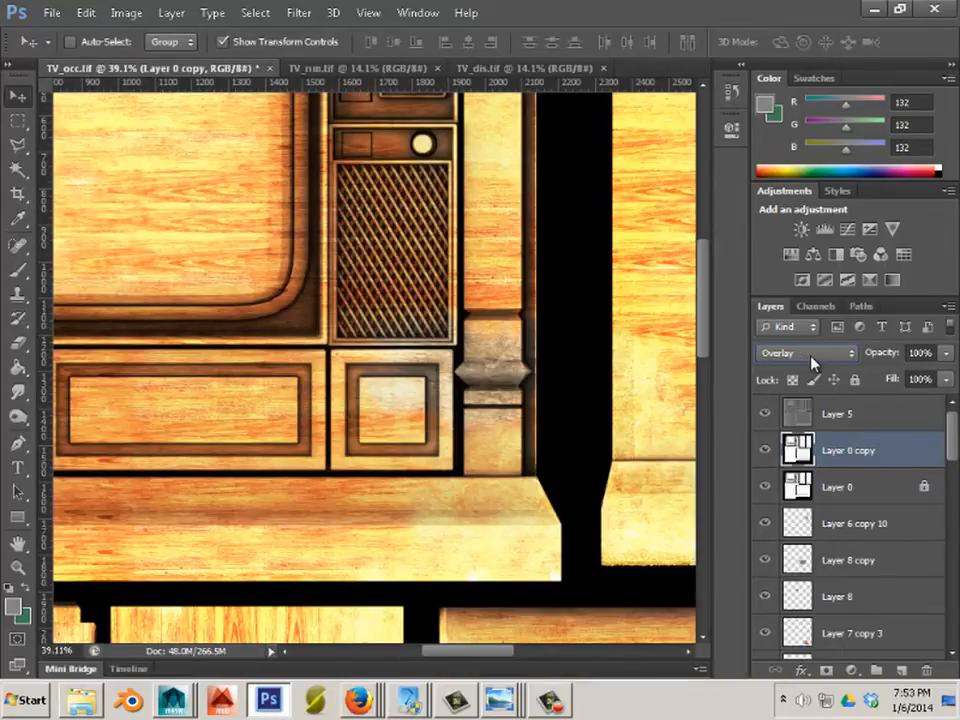
{"action": "scroll", "coordinate": [812, 362], "scroll_direction": "down", "scroll_amount": 1}
{"action": "scroll", "coordinate": [812, 362], "scroll_direction": "up", "scroll_amount": 3}
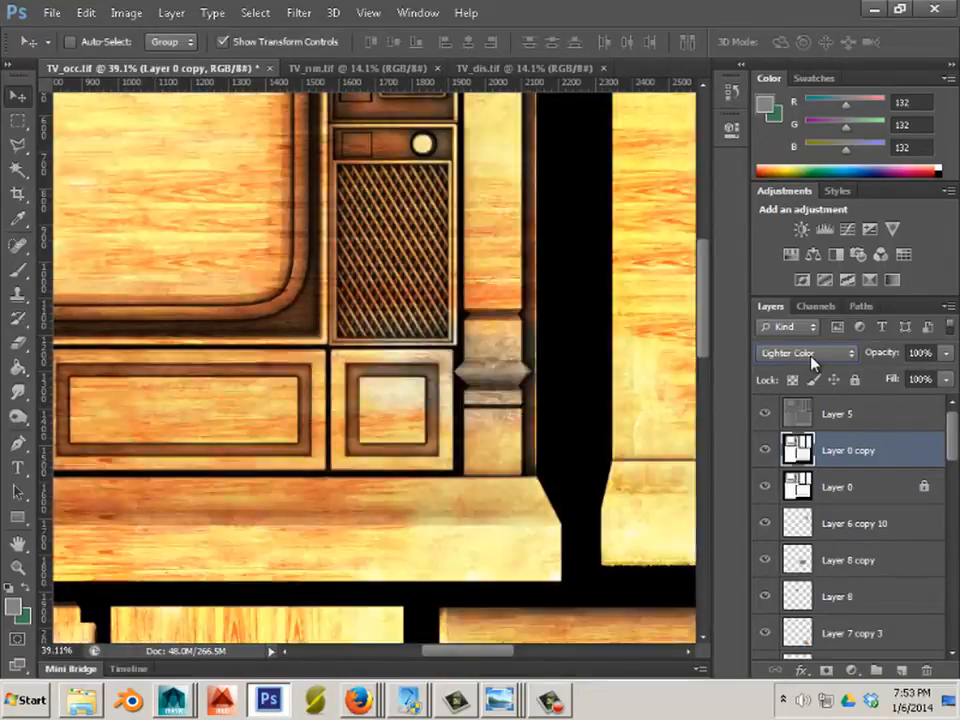
{"action": "scroll", "coordinate": [811, 361], "scroll_direction": "up", "scroll_amount": 1}
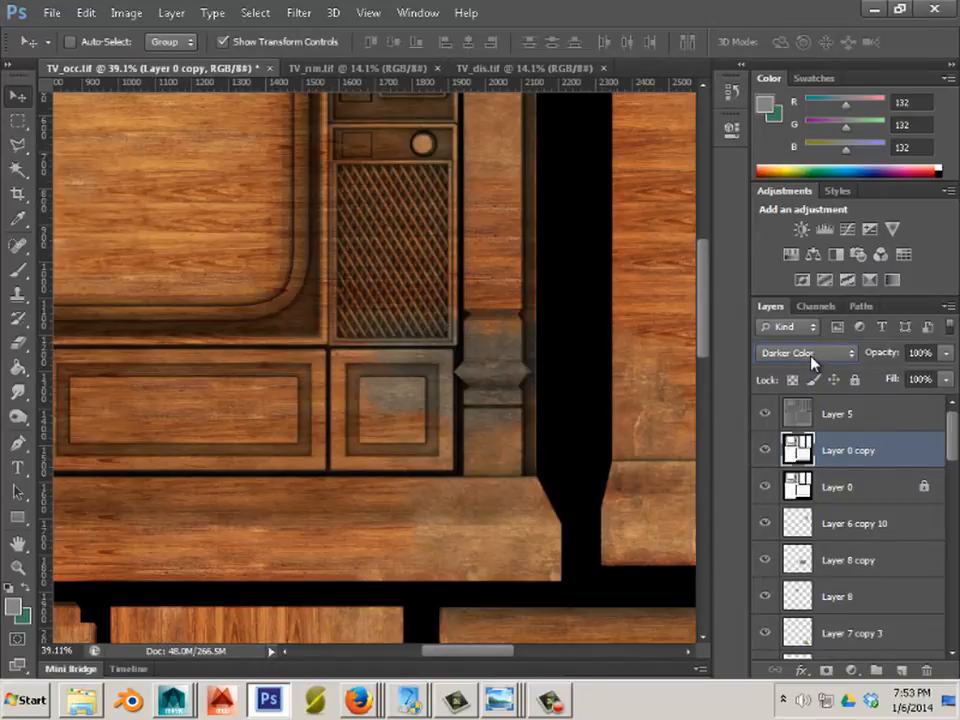
{"action": "scroll", "coordinate": [811, 361], "scroll_direction": "up", "scroll_amount": 1}
{"action": "scroll", "coordinate": [811, 361], "scroll_direction": "down", "scroll_amount": 1}
{"action": "key", "text": "shift+alt+s"}
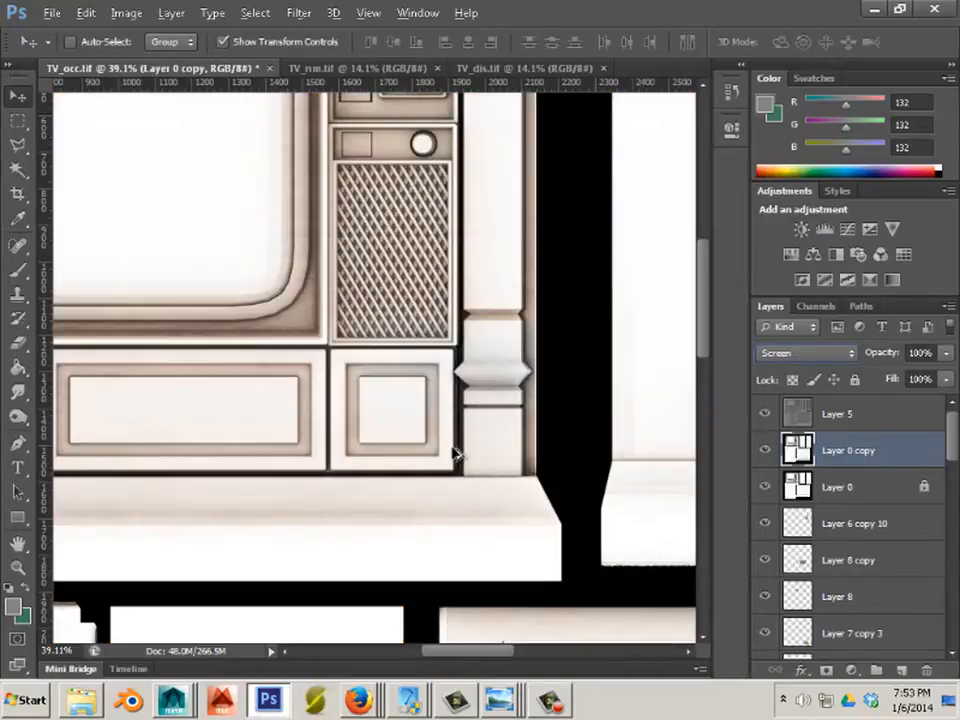
{"action": "left_click", "coordinate": [797, 353]}
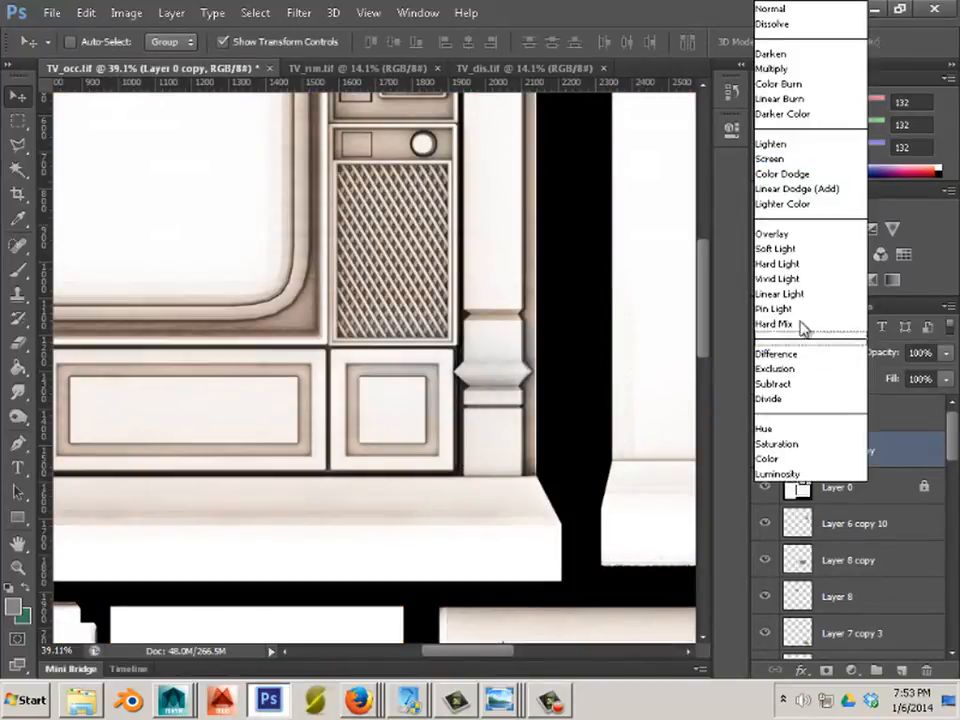
{"action": "left_click", "coordinate": [817, 115]}
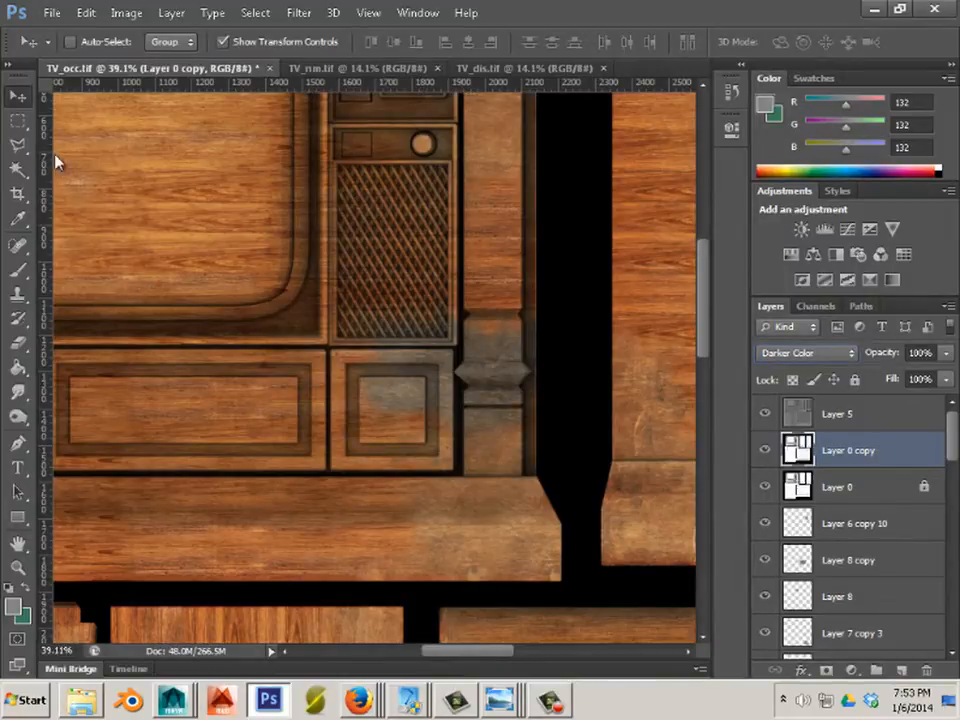
Set the worn patch on Layer 6 copy 10, low on the rightmost tall panel, to Multiply at 65% opacity
{"action": "left_click", "coordinate": [818, 526]}
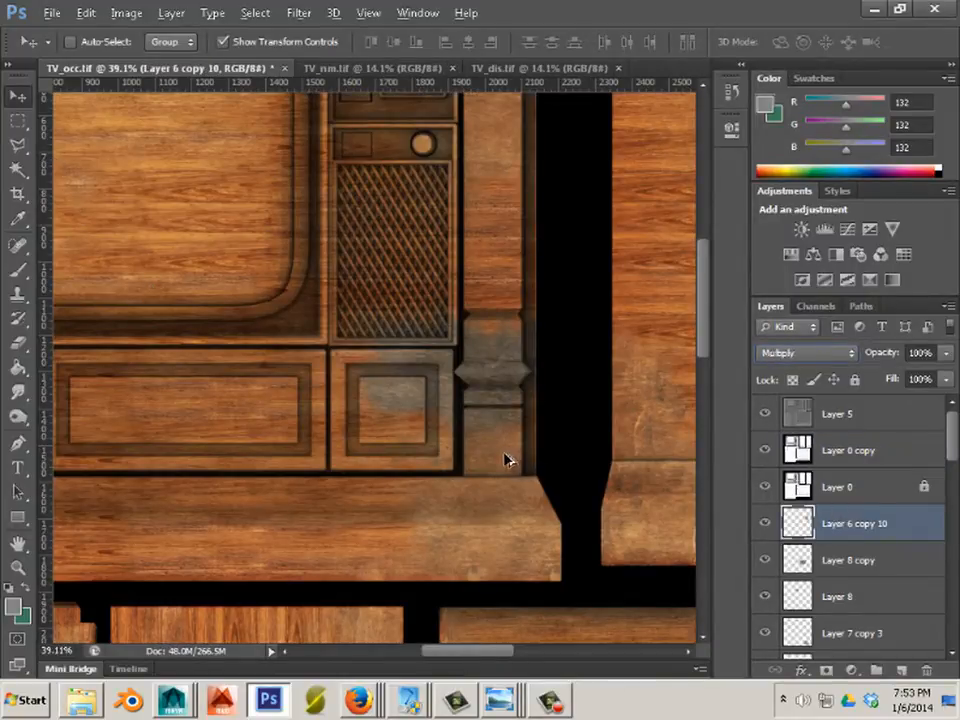
{"action": "scroll", "coordinate": [542, 450], "scroll_direction": "down", "scroll_amount": 3}
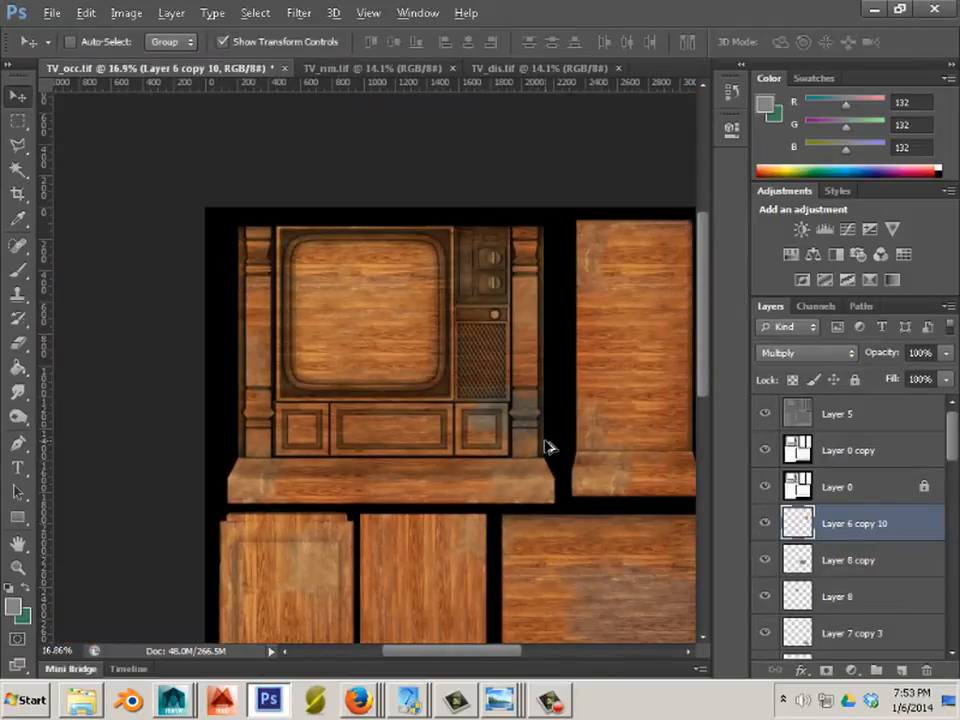
{"action": "scroll", "coordinate": [545, 447], "scroll_direction": "down", "scroll_amount": 2}
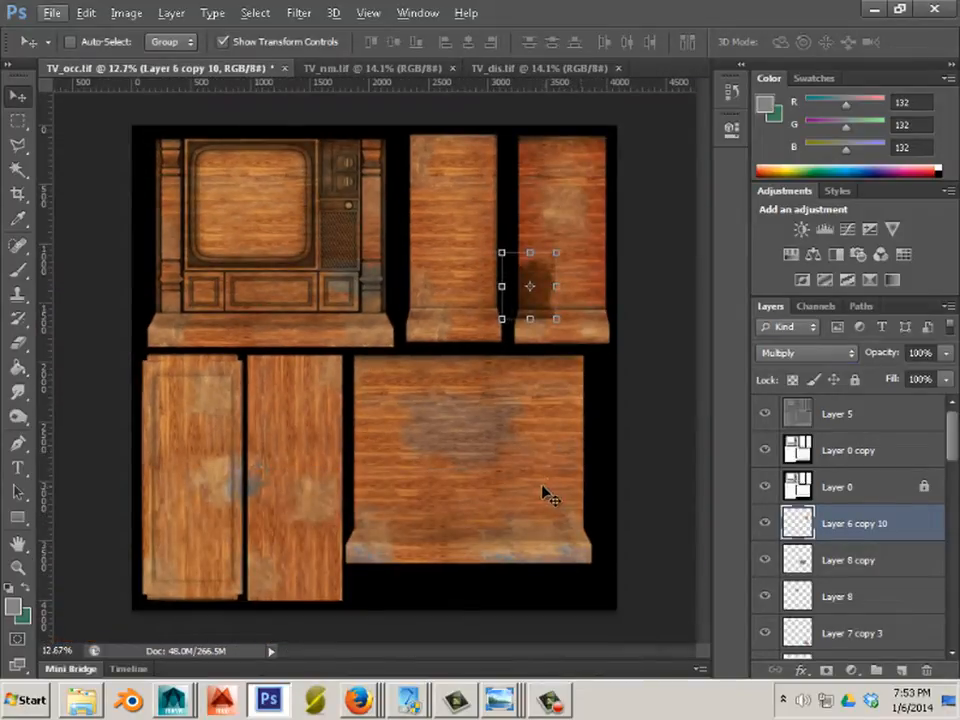
{"action": "scroll", "coordinate": [541, 489], "scroll_direction": "up", "scroll_amount": 2}
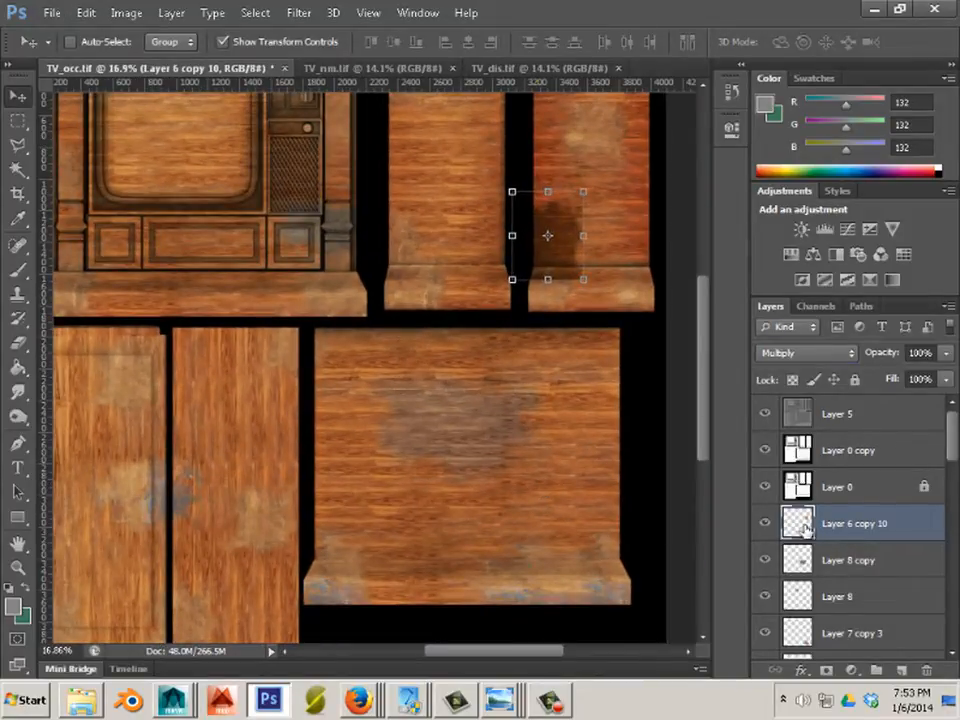
{"action": "left_click", "coordinate": [766, 524]}
{"action": "left_click", "coordinate": [766, 524]}
{"action": "left_click", "coordinate": [945, 353]}
{"action": "left_click_drag", "start_coordinate": [905, 371], "coordinate": [911, 371]}
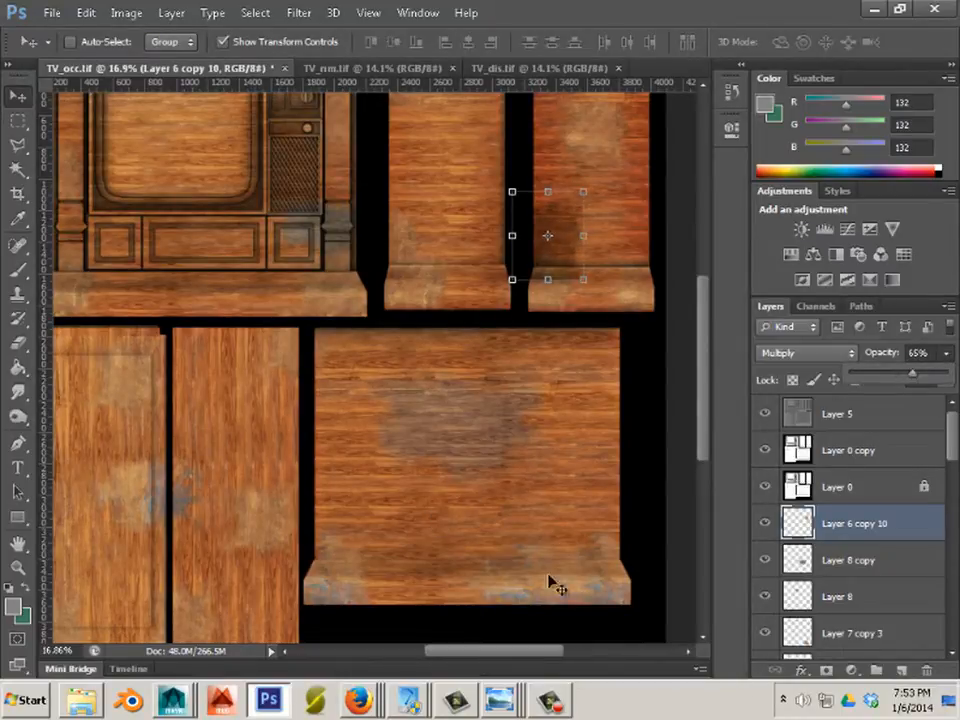
{"action": "left_click", "coordinate": [522, 628]}
{"action": "left_click_drag", "start_coordinate": [519, 655], "coordinate": [478, 654]}
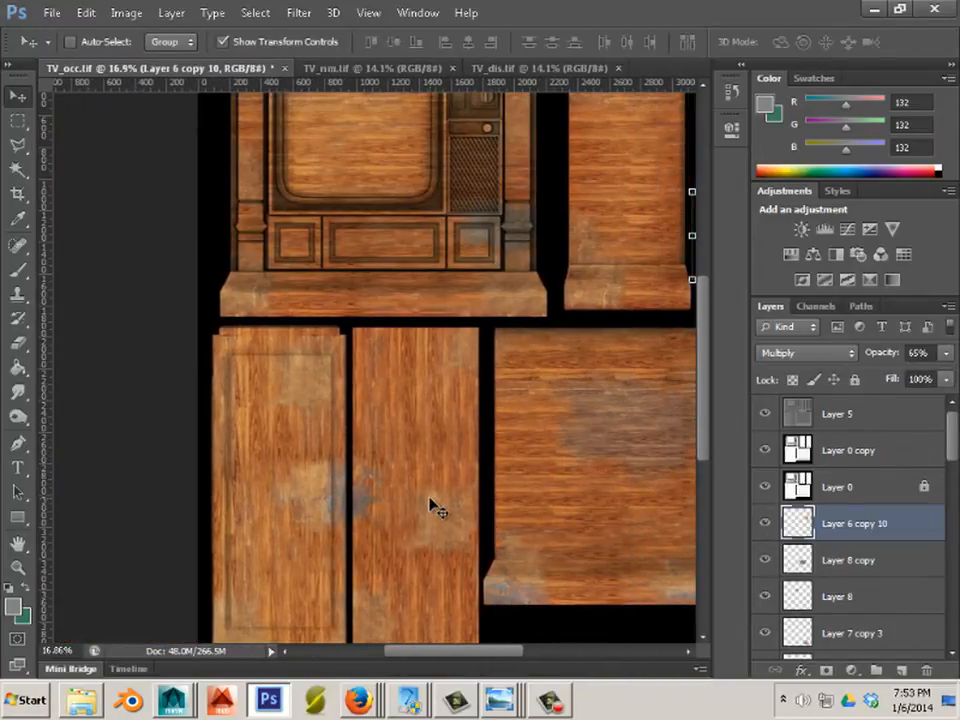
{"action": "scroll", "coordinate": [484, 470], "scroll_direction": "down", "scroll_amount": 3}
{"action": "scroll", "coordinate": [484, 470], "scroll_direction": "up", "scroll_amount": 4}
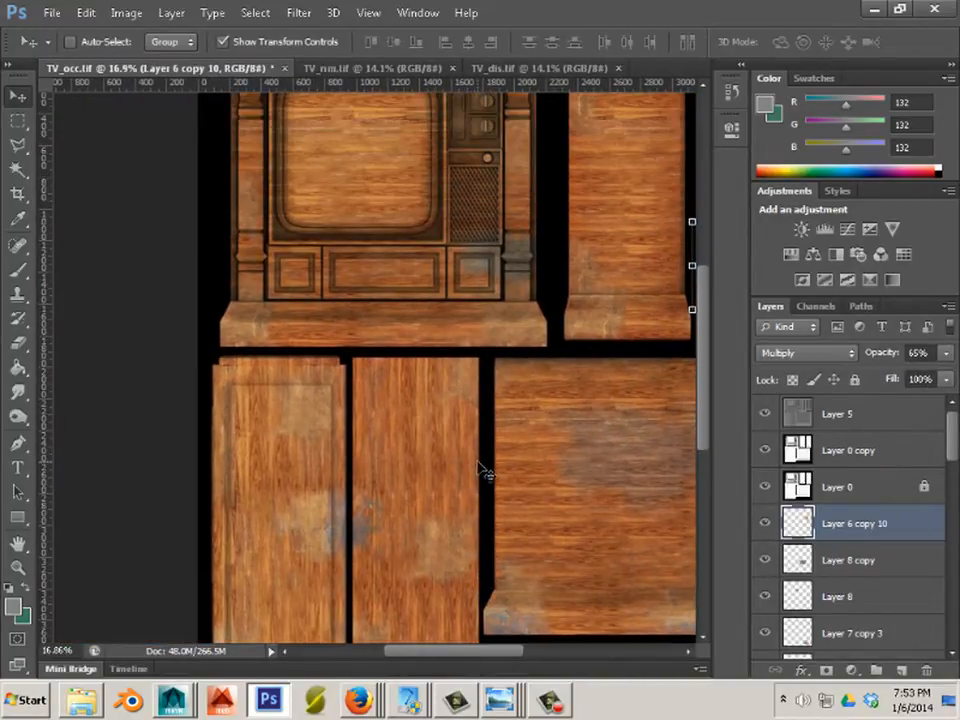
{"action": "scroll", "coordinate": [484, 470], "scroll_direction": "up", "scroll_amount": 2}
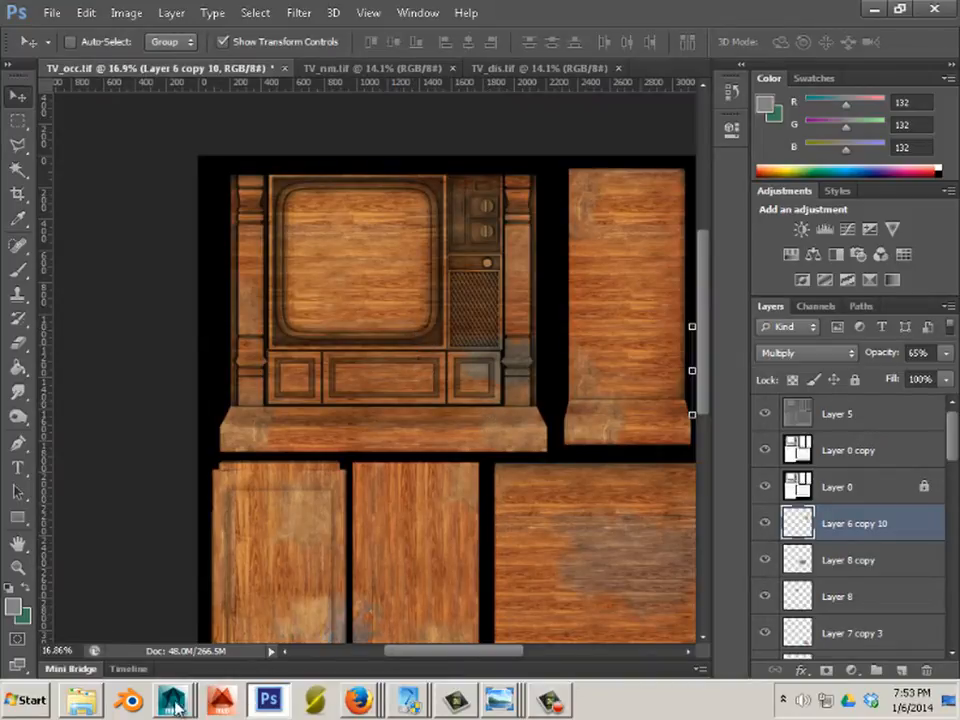
Switch to the Firefox window showing wood_old_0017_02_preview.jpg and return to the start of the Google image results for "old finished wood texture"
{"action": "left_click", "coordinate": [358, 700]}
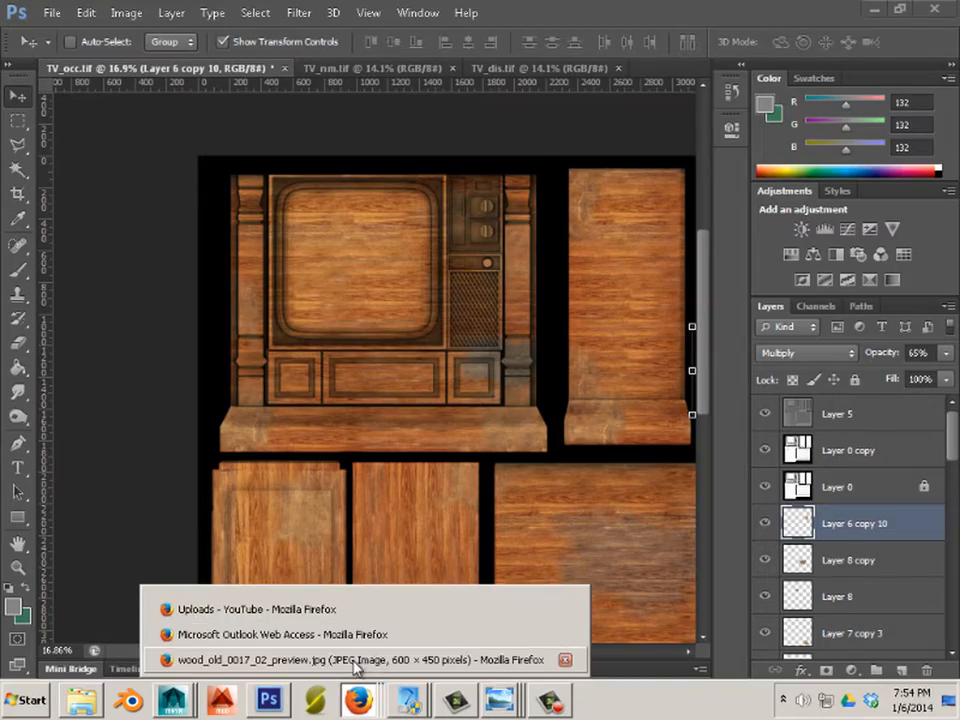
{"action": "left_click", "coordinate": [355, 660]}
{"action": "left_click", "coordinate": [116, 85]}
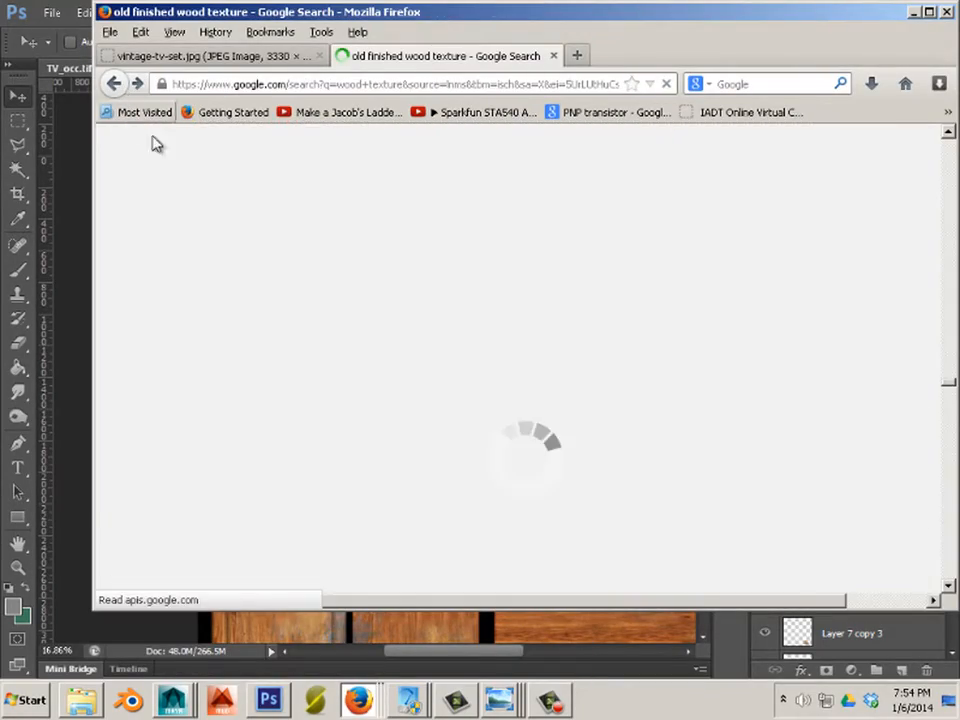
{"action": "scroll", "coordinate": [208, 225], "scroll_direction": "up", "scroll_amount": 10}
{"action": "scroll", "coordinate": [212, 235], "scroll_direction": "up", "scroll_amount": 15}
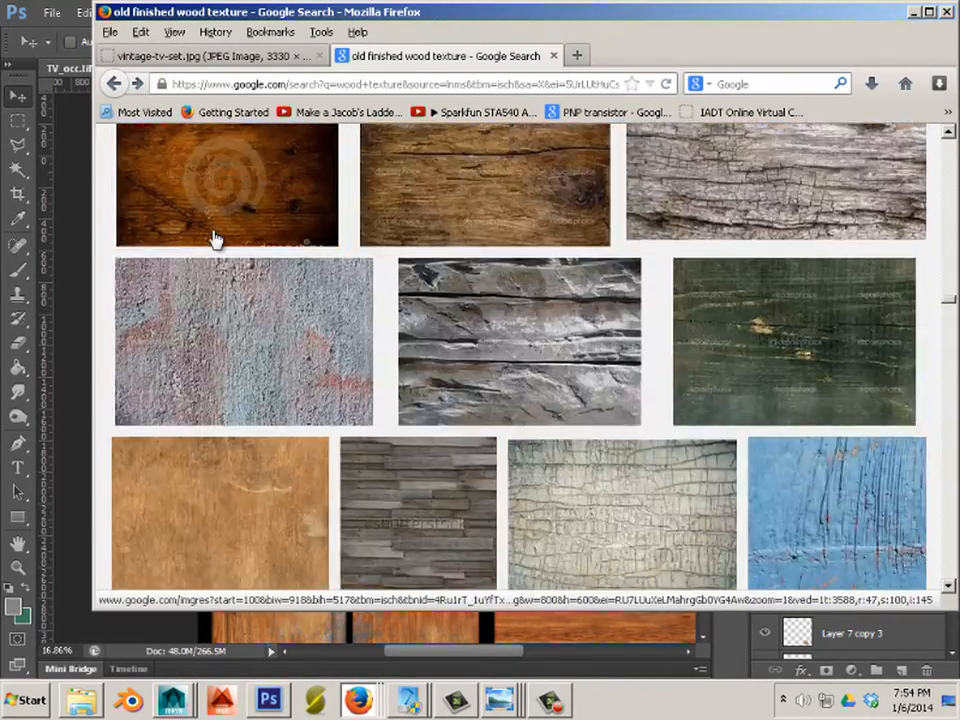
{"action": "scroll", "coordinate": [226, 246], "scroll_direction": "up", "scroll_amount": 5}
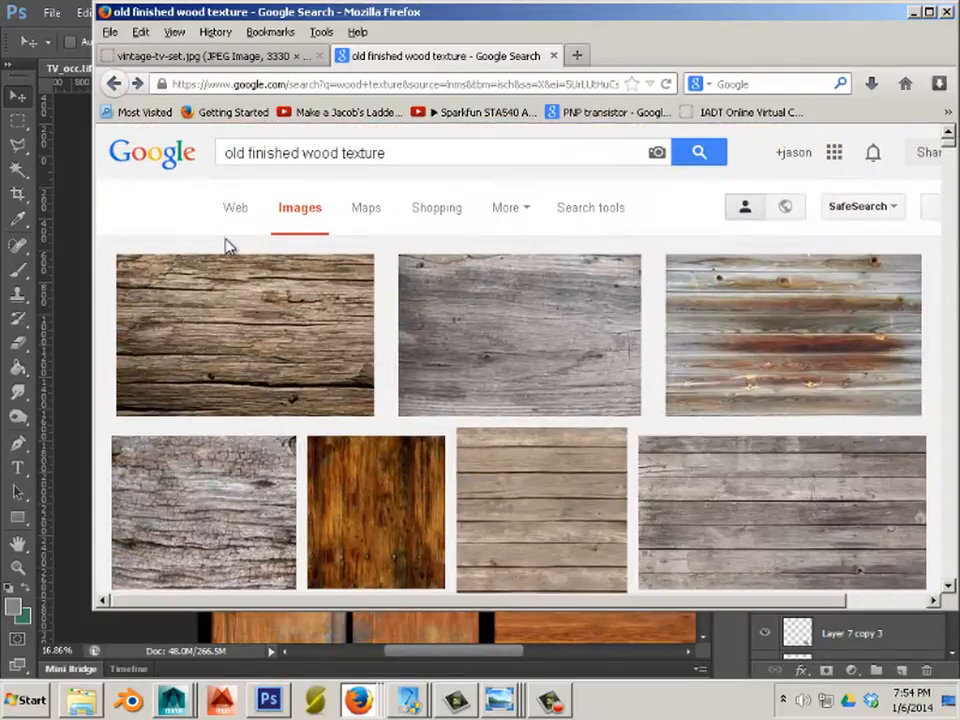
Search Google Images for "old PLASTIC TEXTURE"
{"action": "left_click_drag", "start_coordinate": [400, 155], "coordinate": [252, 160]}
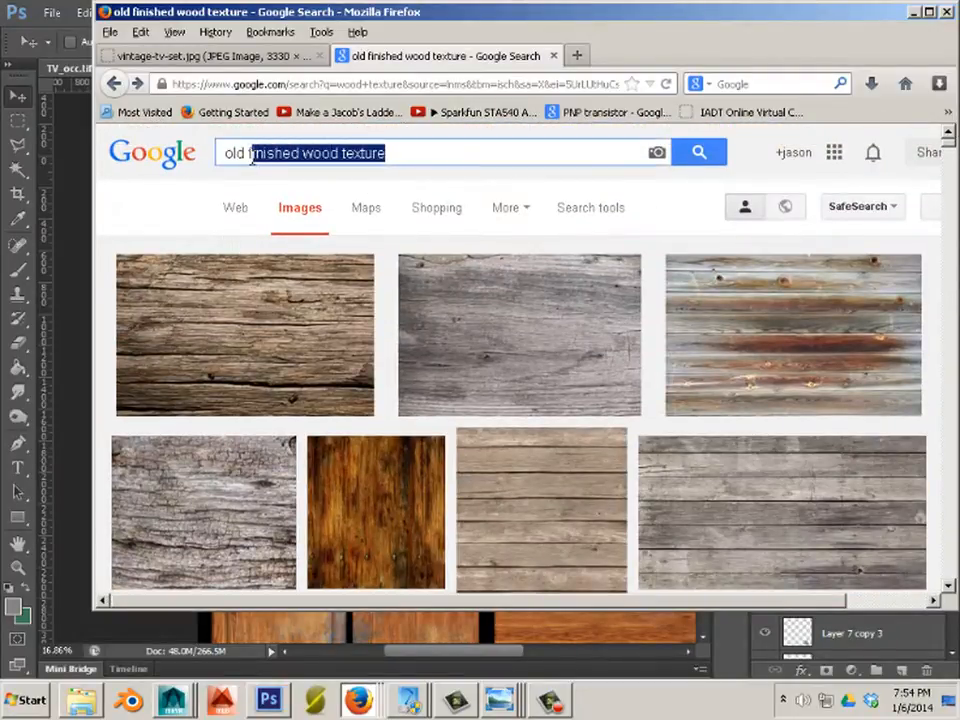
{"action": "type", "text": "PLA"}
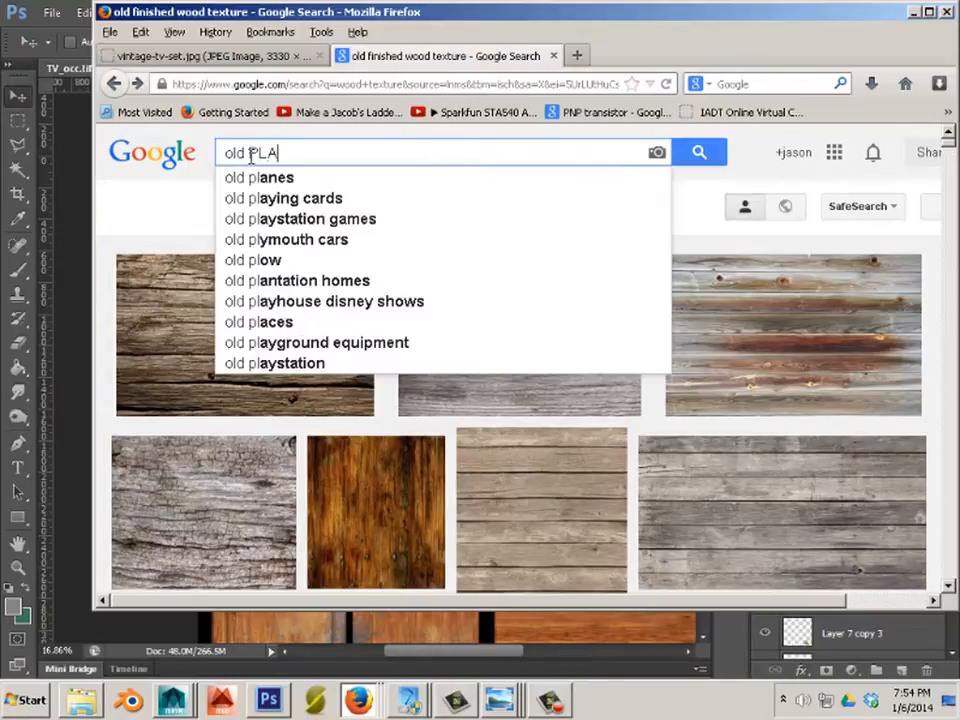
{"action": "type", "text": "STIC "}
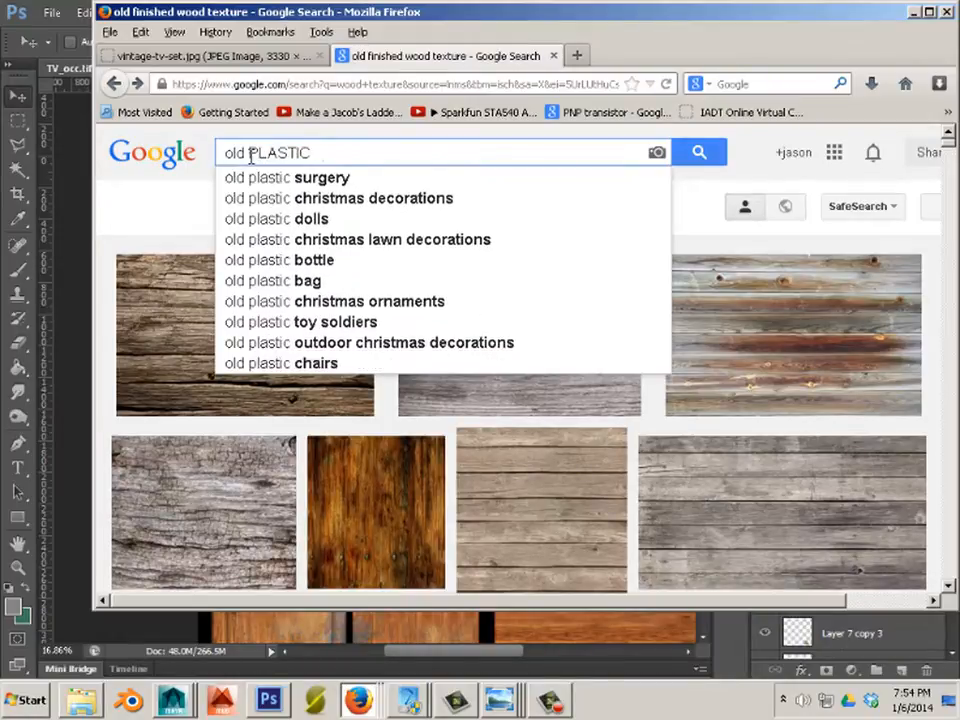
{"action": "type", "text": "TEXTURE"}
{"action": "key", "text": "Return"}
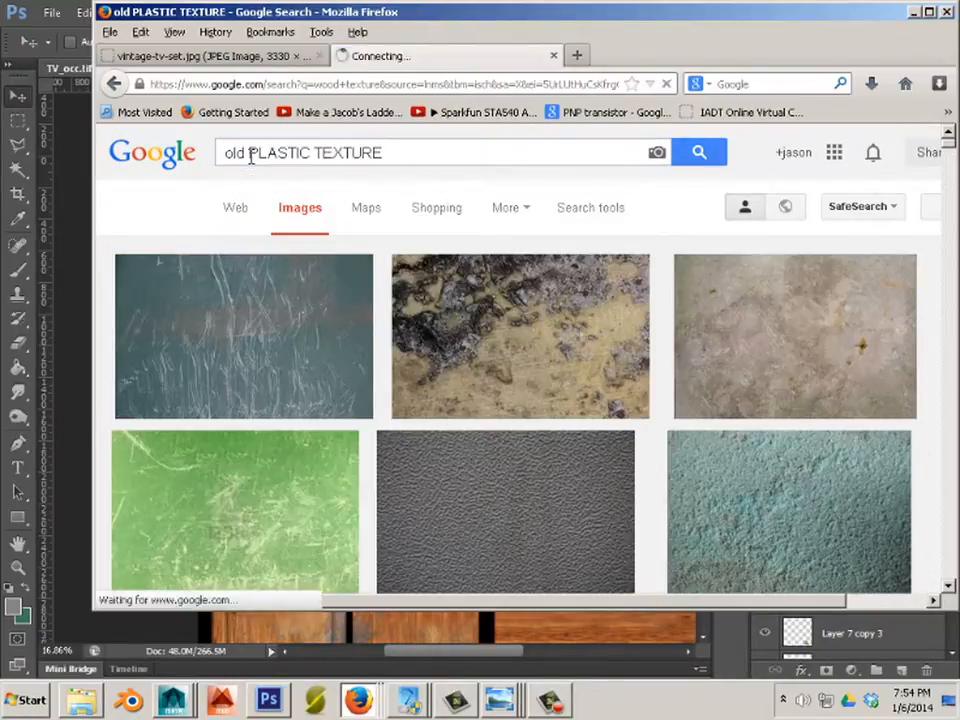
Look through the old plastic texture results for a suitable surface and return to the start of the results
{"action": "scroll", "coordinate": [408, 208], "scroll_direction": "down", "scroll_amount": 5}
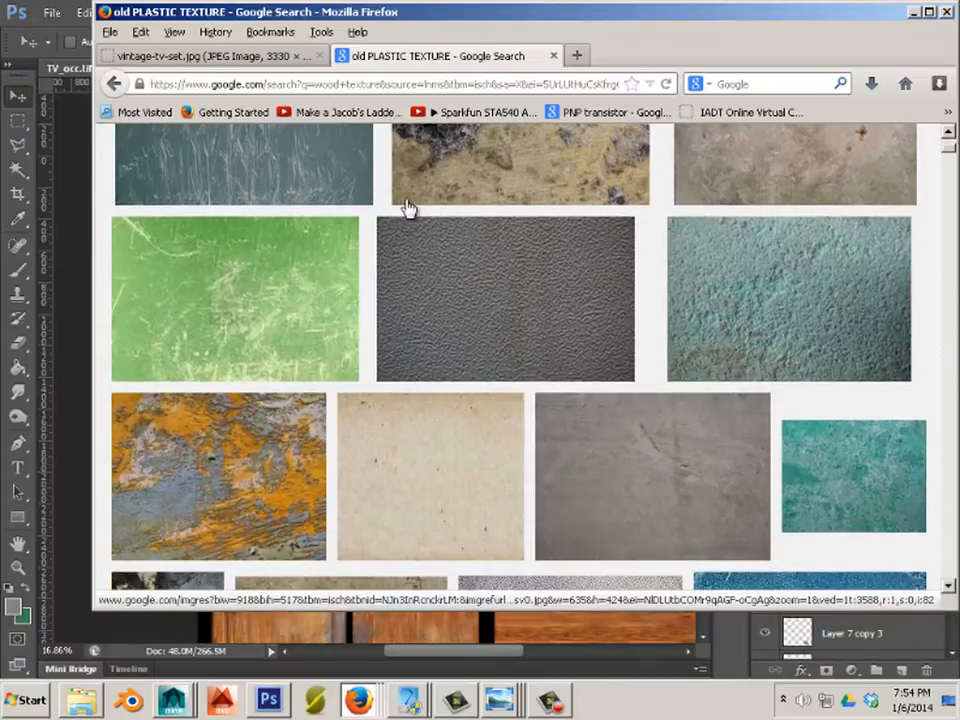
{"action": "scroll", "coordinate": [408, 208], "scroll_direction": "down", "scroll_amount": 3}
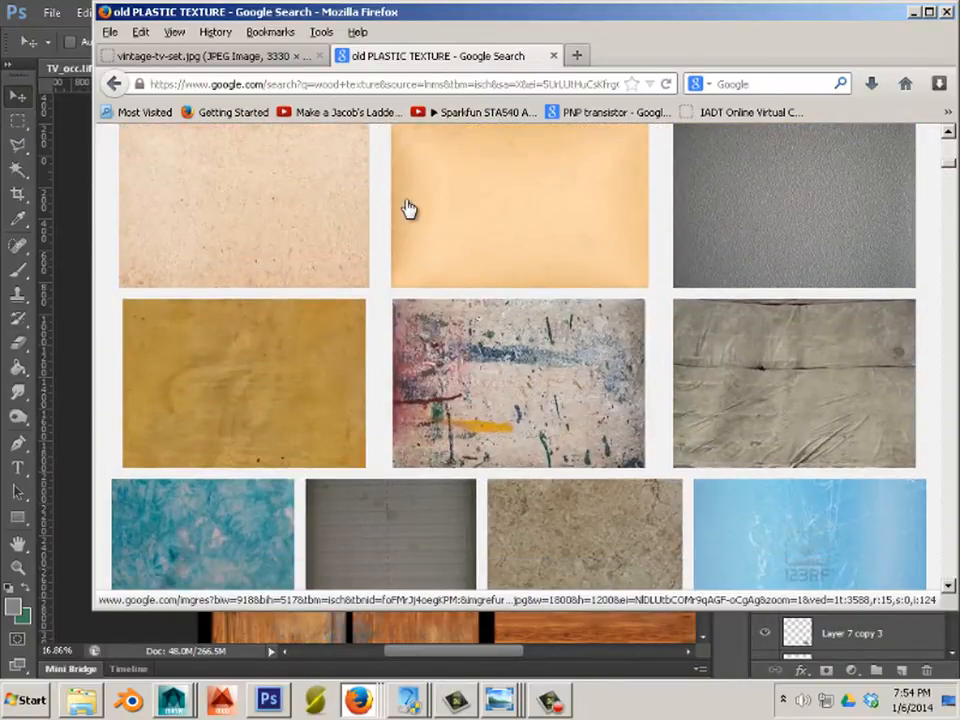
{"action": "scroll", "coordinate": [408, 208], "scroll_direction": "down", "scroll_amount": 5}
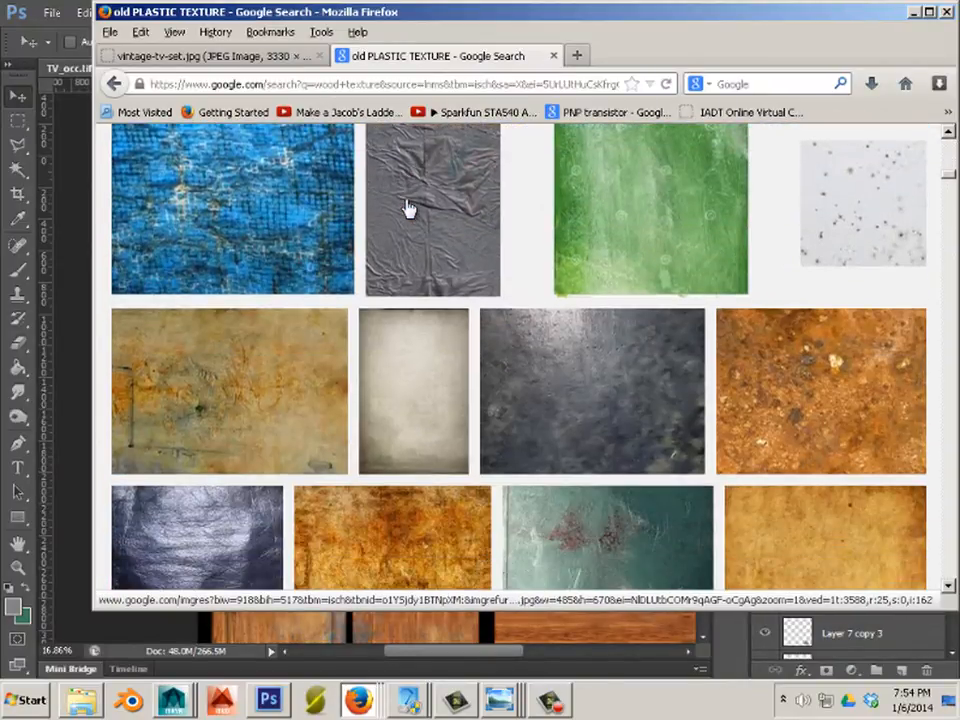
{"action": "scroll", "coordinate": [408, 208], "scroll_direction": "down", "scroll_amount": 8}
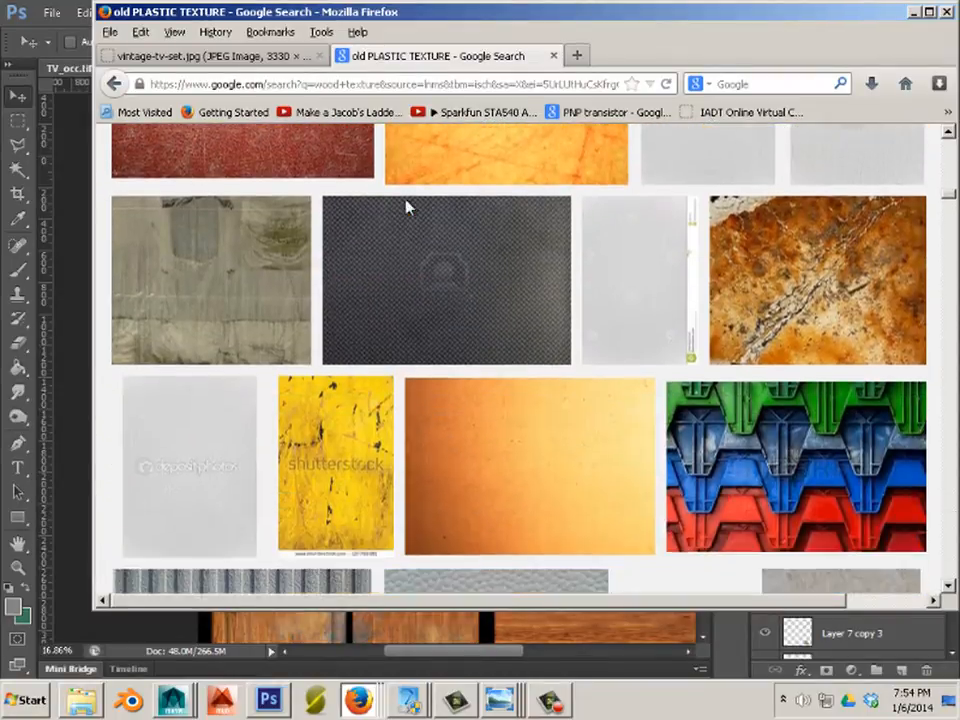
{"action": "scroll", "coordinate": [408, 207], "scroll_direction": "down", "scroll_amount": 10}
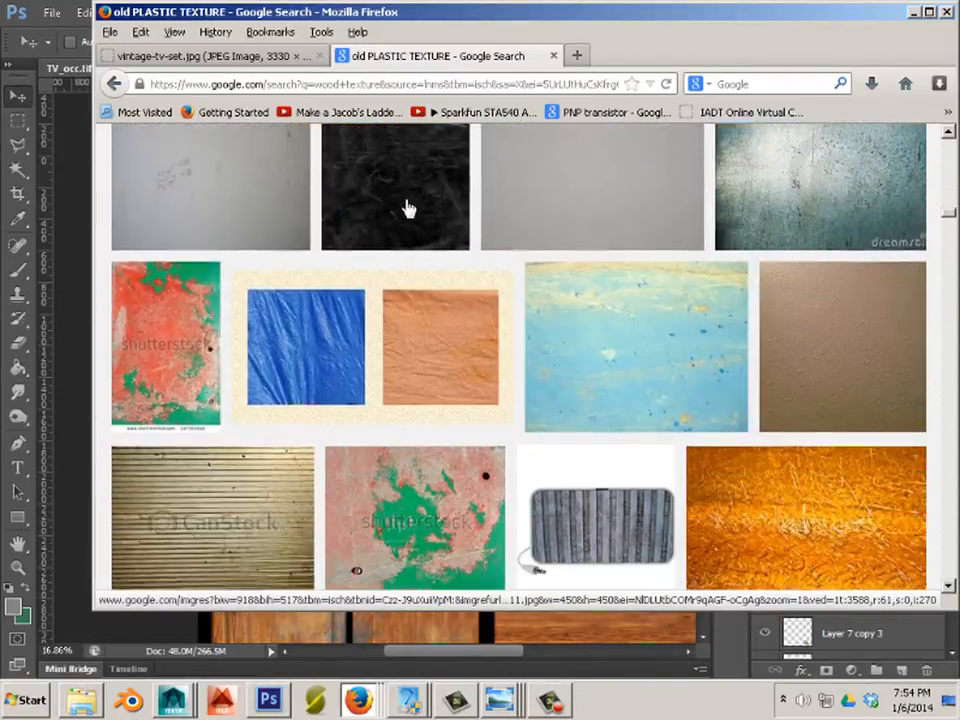
{"action": "scroll", "coordinate": [408, 208], "scroll_direction": "down", "scroll_amount": 7}
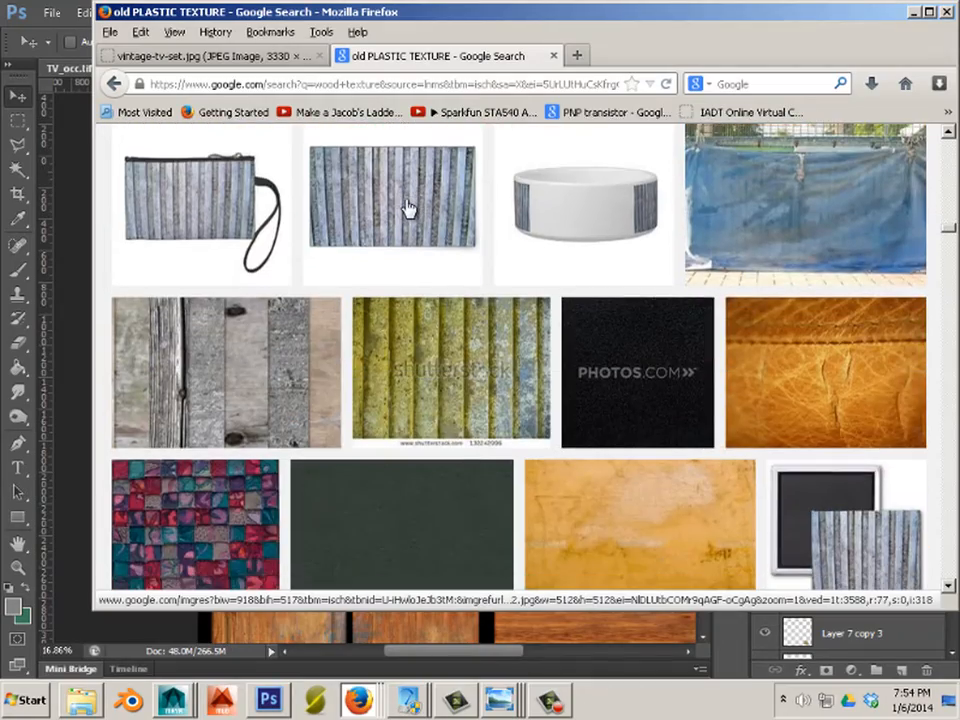
{"action": "scroll", "coordinate": [408, 208], "scroll_direction": "down", "scroll_amount": 5}
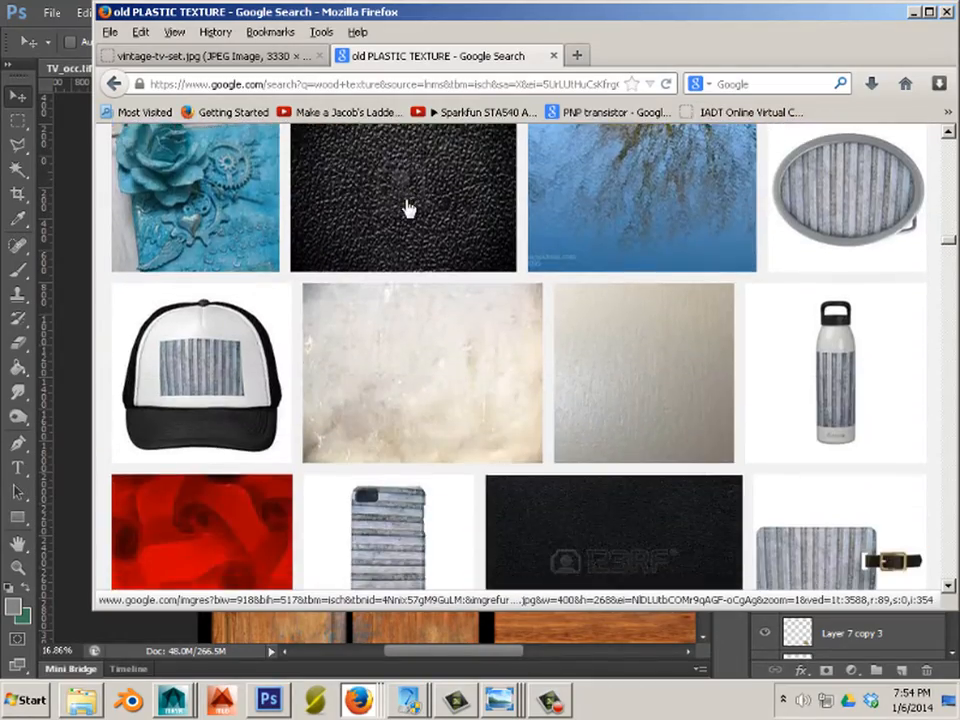
{"action": "scroll", "coordinate": [408, 207], "scroll_direction": "down", "scroll_amount": 5}
{"action": "key", "text": "Home"}
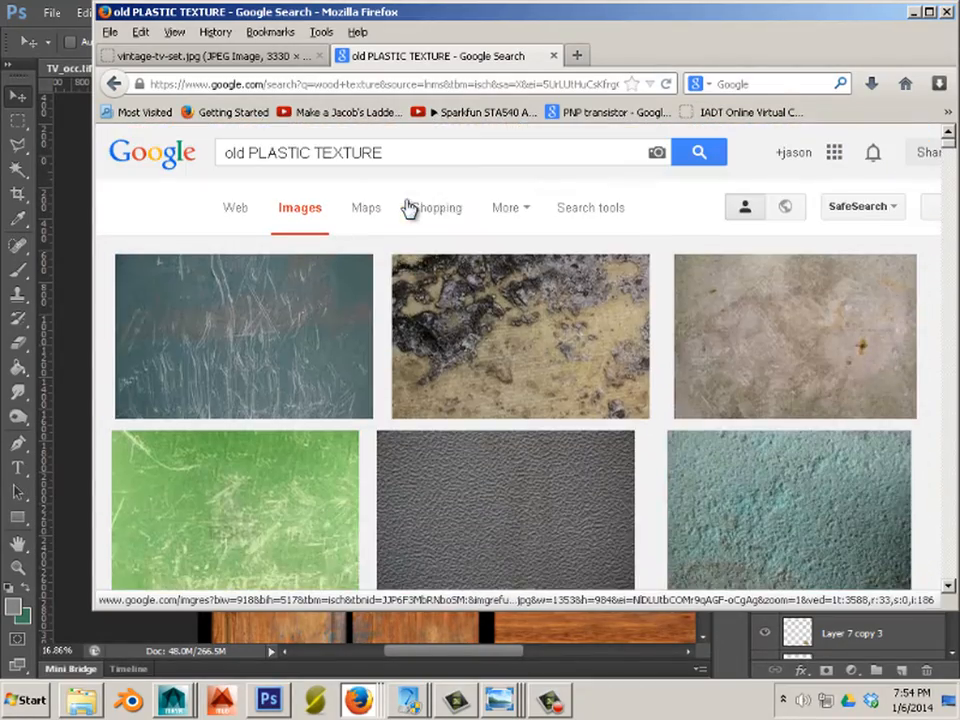
Restrict the plastic texture results to images larger than 15 MP (4480×3360) and look through them
{"action": "left_click", "coordinate": [566, 215]}
{"action": "left_click", "coordinate": [238, 253]}
{"action": "mouse_move", "coordinate": [281, 398]}
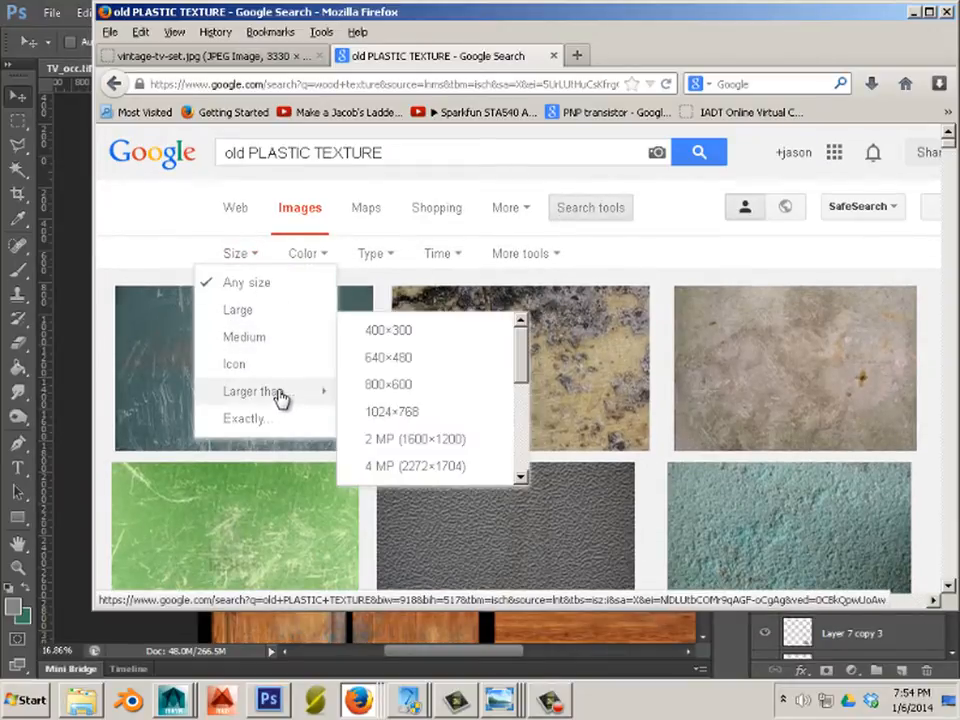
{"action": "scroll", "coordinate": [440, 415], "scroll_direction": "down", "scroll_amount": 4}
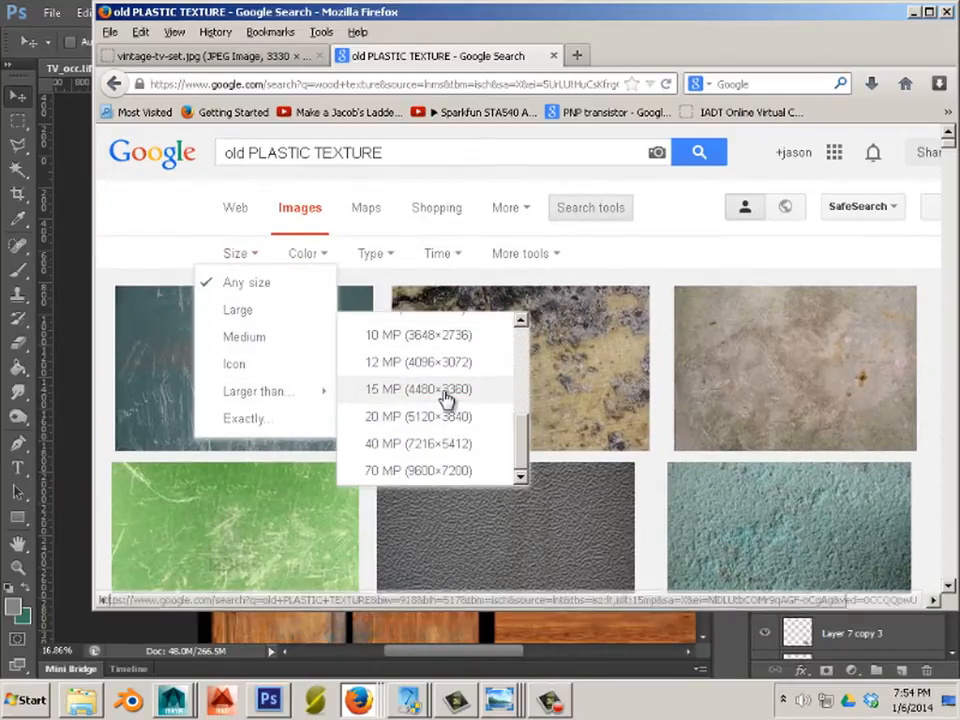
{"action": "left_click", "coordinate": [446, 398]}
{"action": "scroll", "coordinate": [409, 372], "scroll_direction": "down", "scroll_amount": 5}
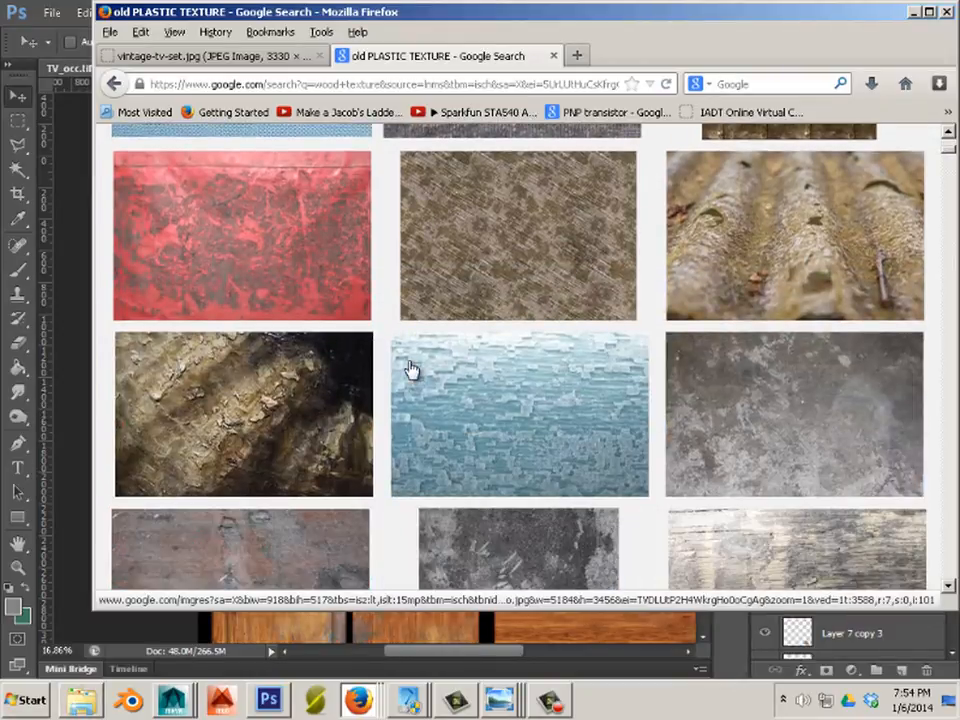
{"action": "scroll", "coordinate": [409, 370], "scroll_direction": "down", "scroll_amount": 3}
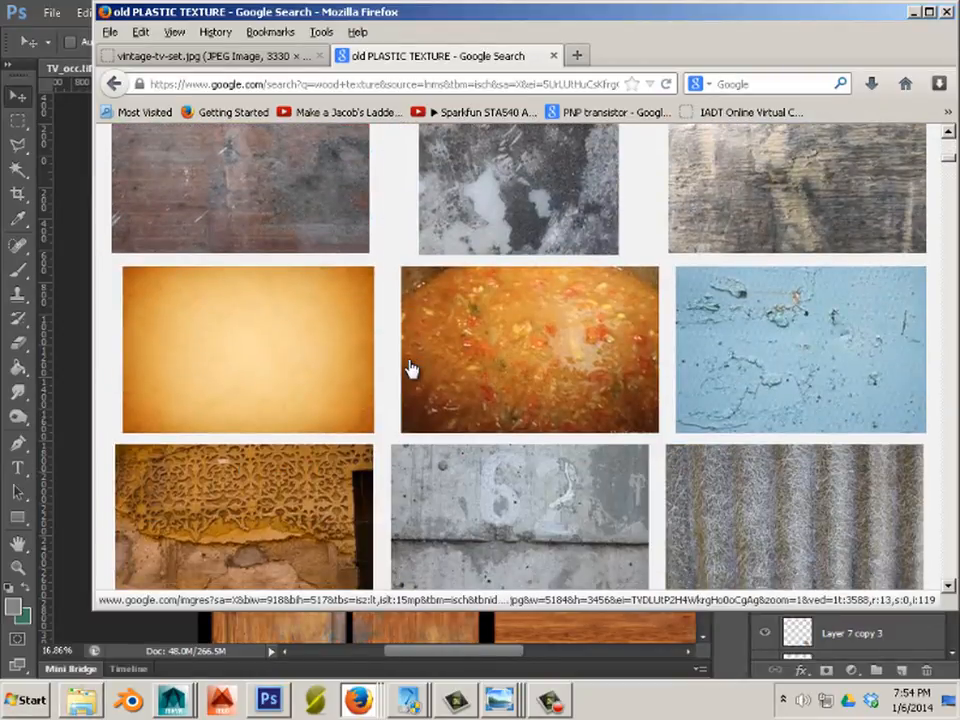
{"action": "scroll", "coordinate": [409, 370], "scroll_direction": "down", "scroll_amount": 8}
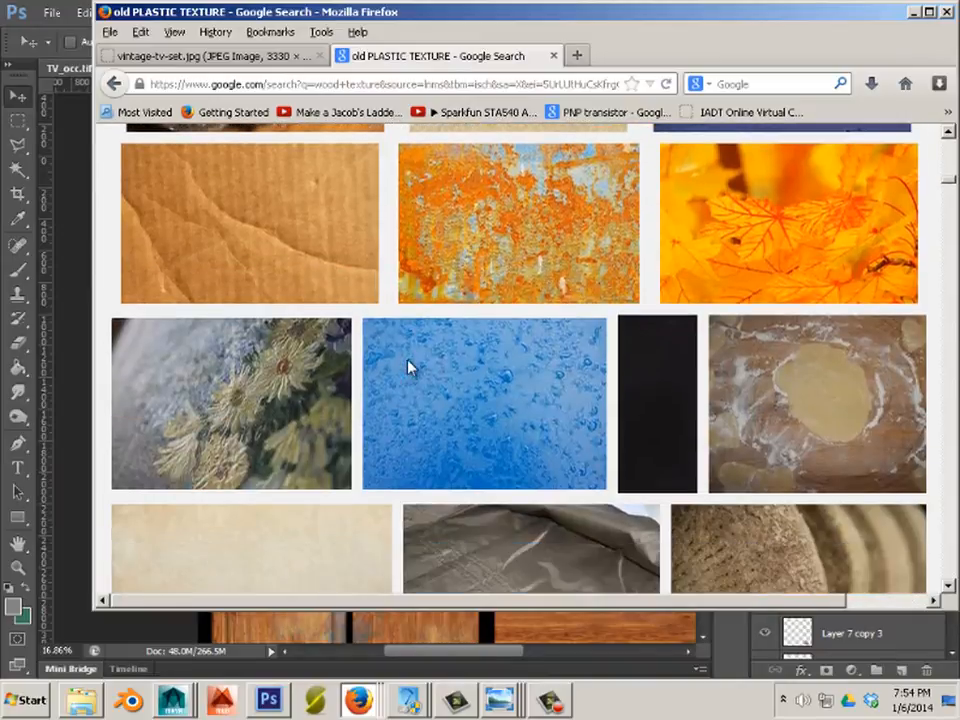
{"action": "scroll", "coordinate": [409, 368], "scroll_direction": "down", "scroll_amount": 4}
{"action": "scroll", "coordinate": [409, 370], "scroll_direction": "down", "scroll_amount": 3}
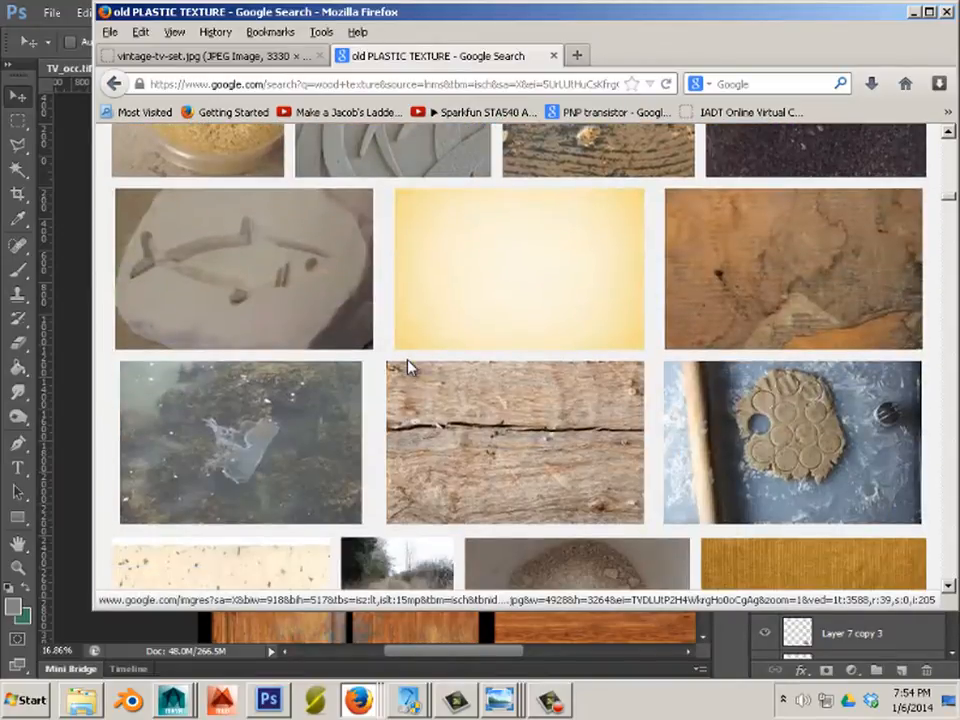
Examine the channel dials and control panel in the vintage-tv-set.jpg reference photo, comparing them with TV_occ.tif in Photoshop
{"action": "left_click", "coordinate": [212, 56]}
{"action": "scroll", "coordinate": [317, 194], "scroll_direction": "up", "scroll_amount": 20}
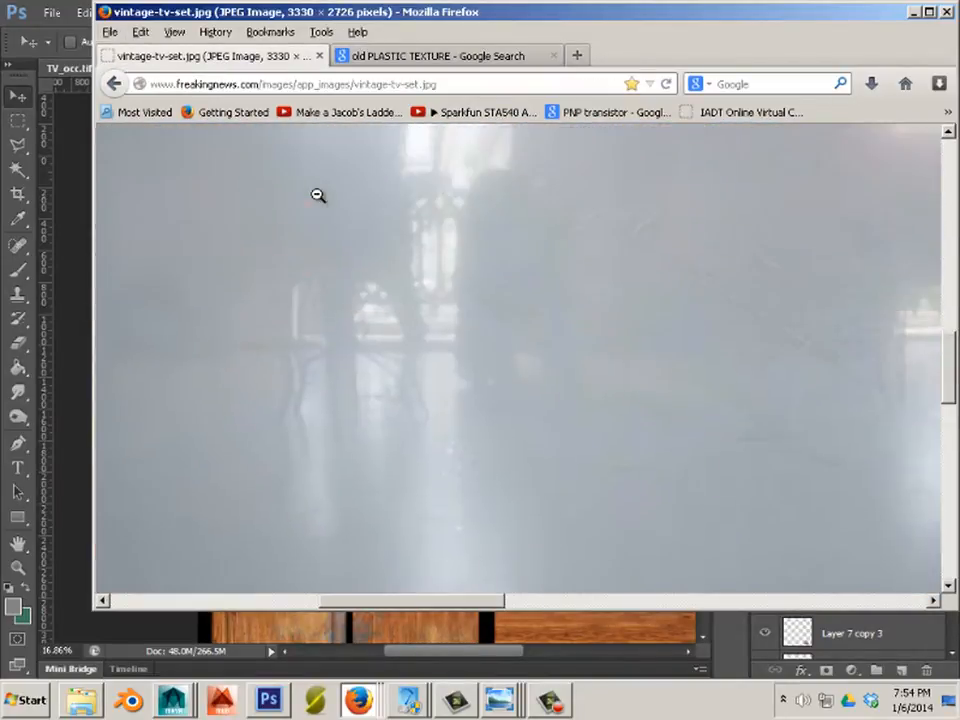
{"action": "scroll", "coordinate": [317, 194], "scroll_direction": "down", "scroll_amount": 18}
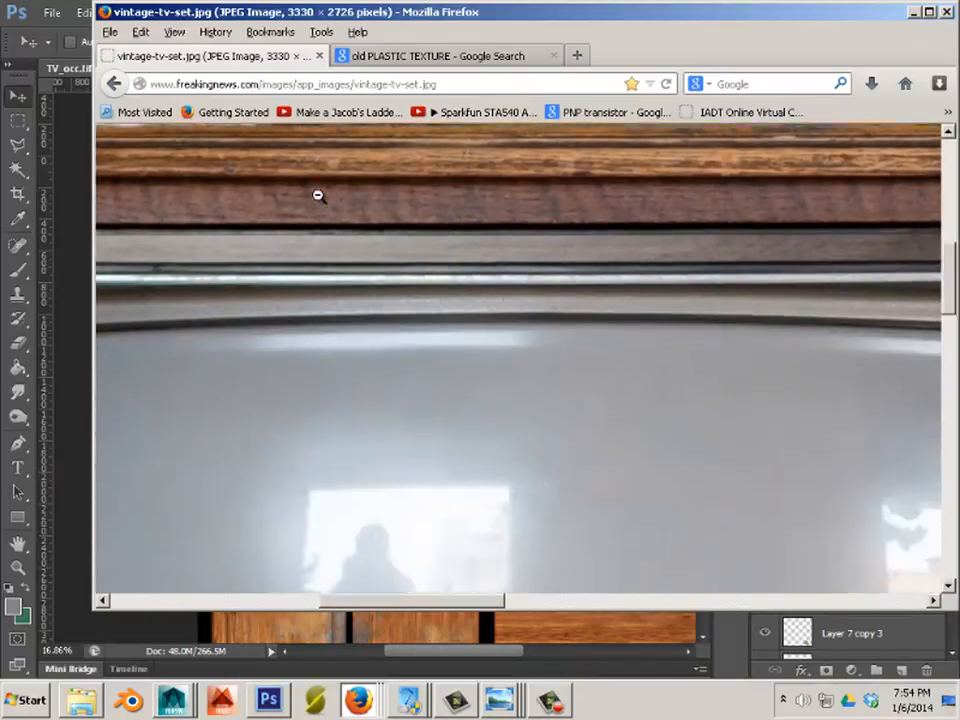
{"action": "left_click_drag", "start_coordinate": [426, 607], "coordinate": [697, 630]}
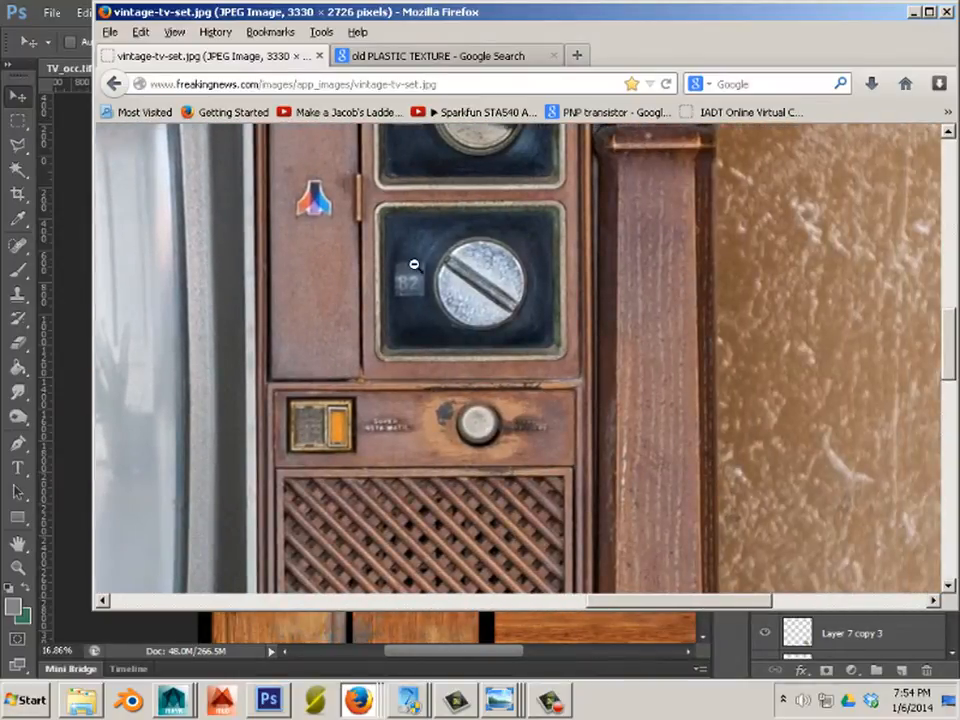
{"action": "scroll", "coordinate": [389, 278], "scroll_direction": "up", "scroll_amount": 2}
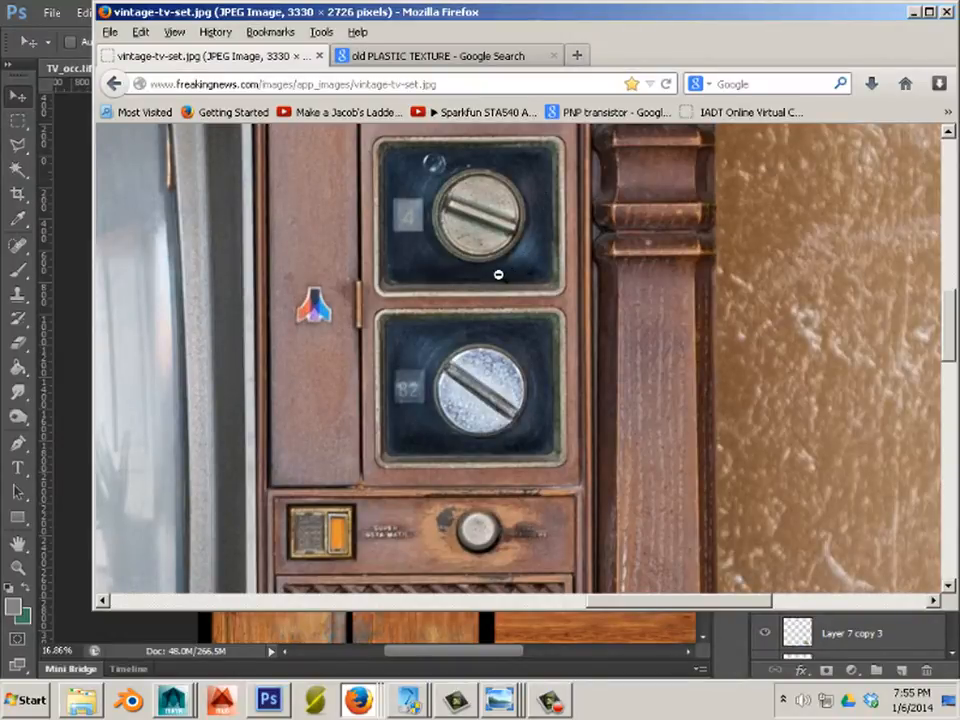
{"action": "key", "text": "alt+Tab"}
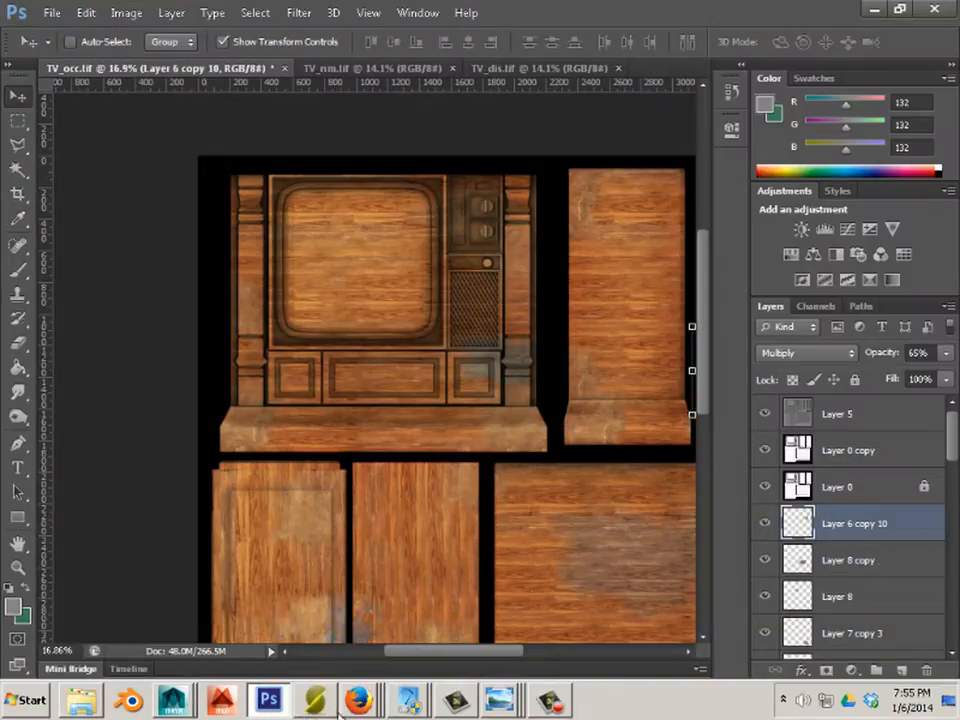
{"action": "mouse_move", "coordinate": [360, 702]}
{"action": "left_click", "coordinate": [352, 662]}
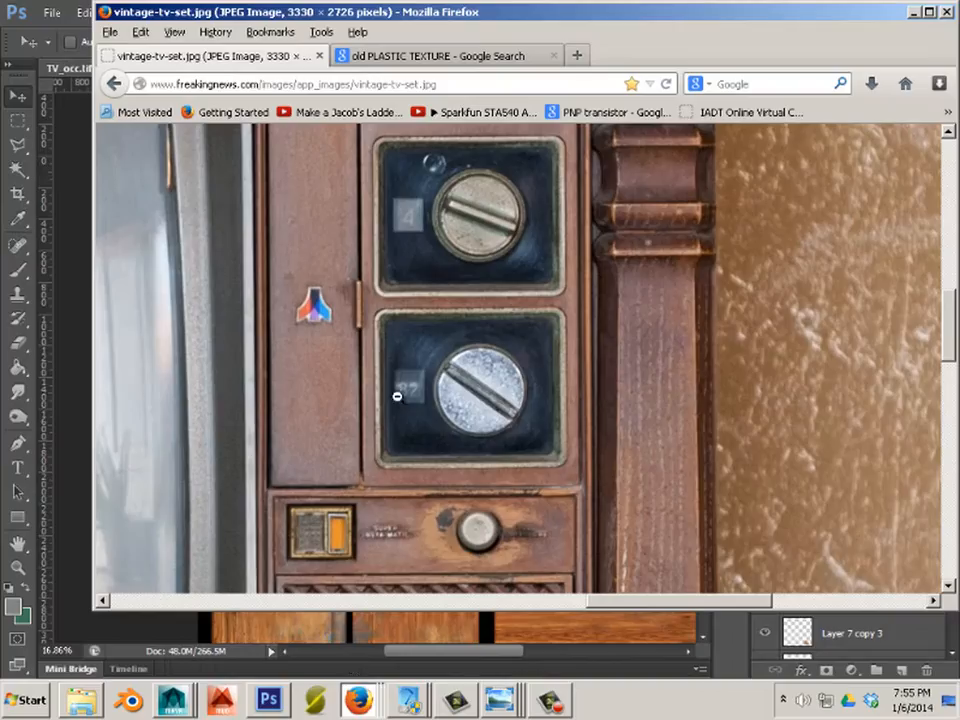
{"action": "mouse_move", "coordinate": [358, 700]}
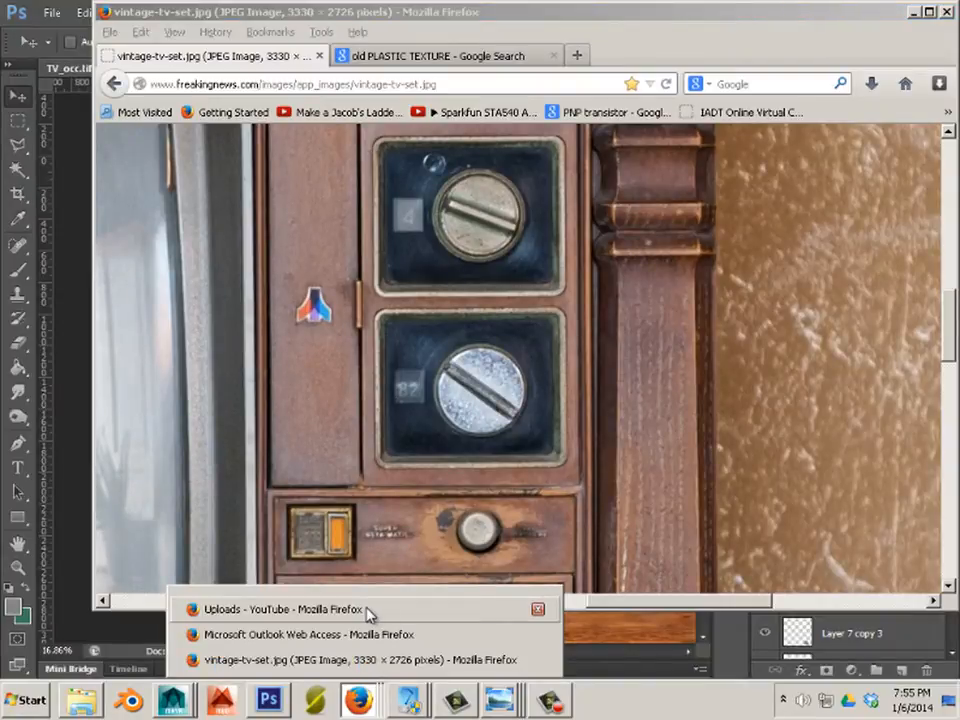
Return to the Google image results and search for "old VINYL PLASTIC TEXTURE"
{"action": "left_click", "coordinate": [425, 58]}
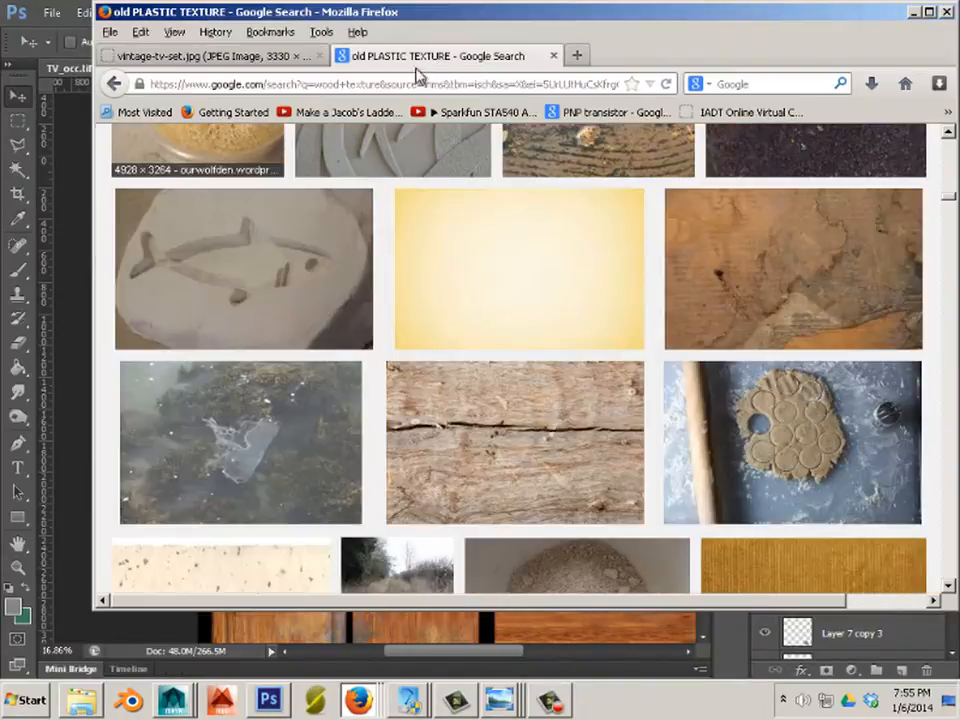
{"action": "scroll", "coordinate": [420, 318], "scroll_direction": "up", "scroll_amount": 10}
{"action": "scroll", "coordinate": [425, 323], "scroll_direction": "up", "scroll_amount": 1}
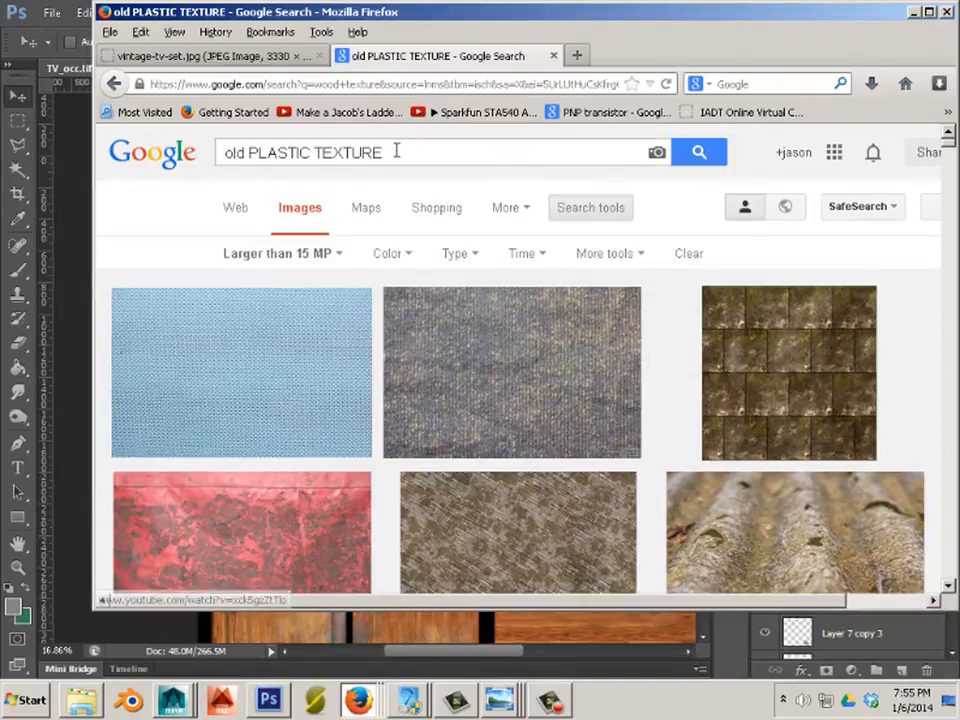
{"action": "left_click_drag", "start_coordinate": [396, 152], "coordinate": [254, 160]}
{"action": "type", "text": "VINYL"}
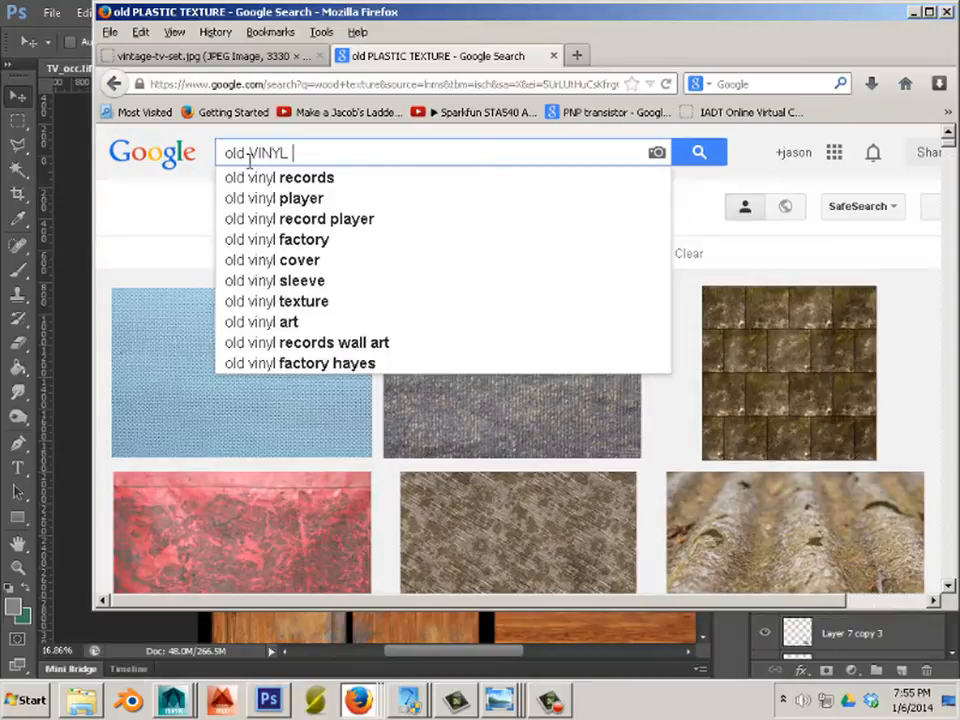
{"action": "type", "text": " PLASTIC TE"}
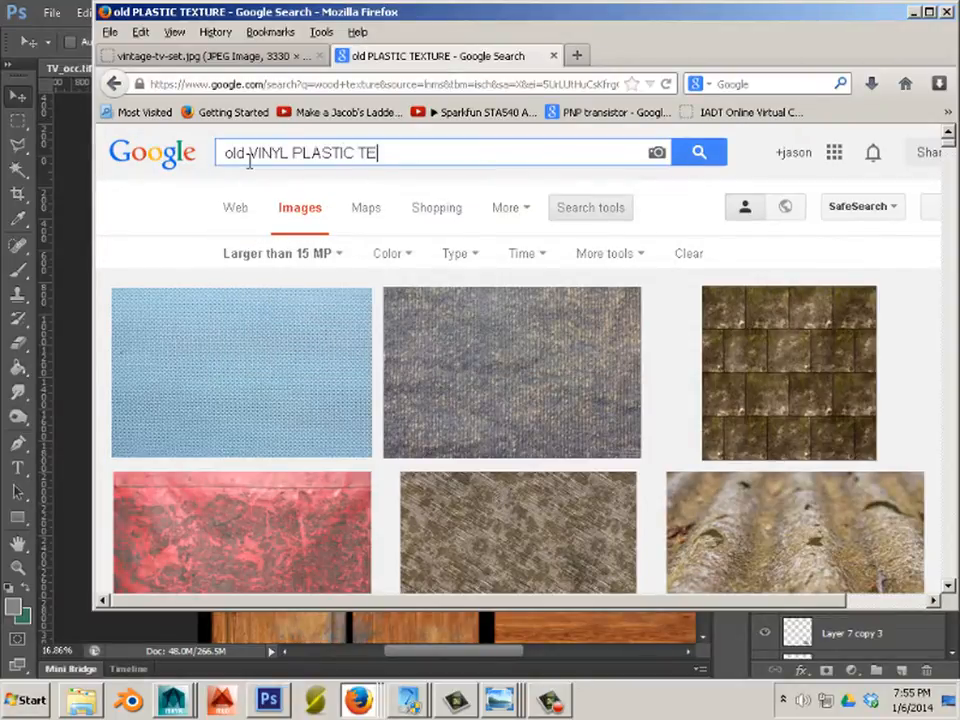
{"action": "type", "text": "XTURE"}
{"action": "key", "text": "Return"}
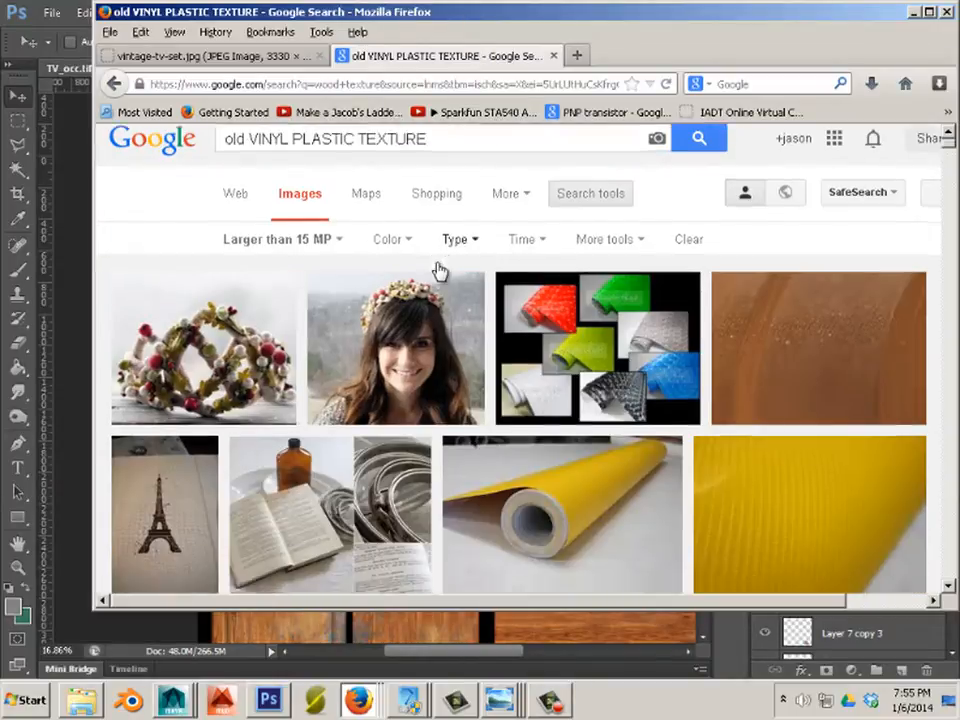
View the brown vinyl image img_0023.jpg from wookiecostuming.wordpress.com at full size, then go back to the image results
{"action": "scroll", "coordinate": [440, 270], "scroll_direction": "down", "scroll_amount": 8}
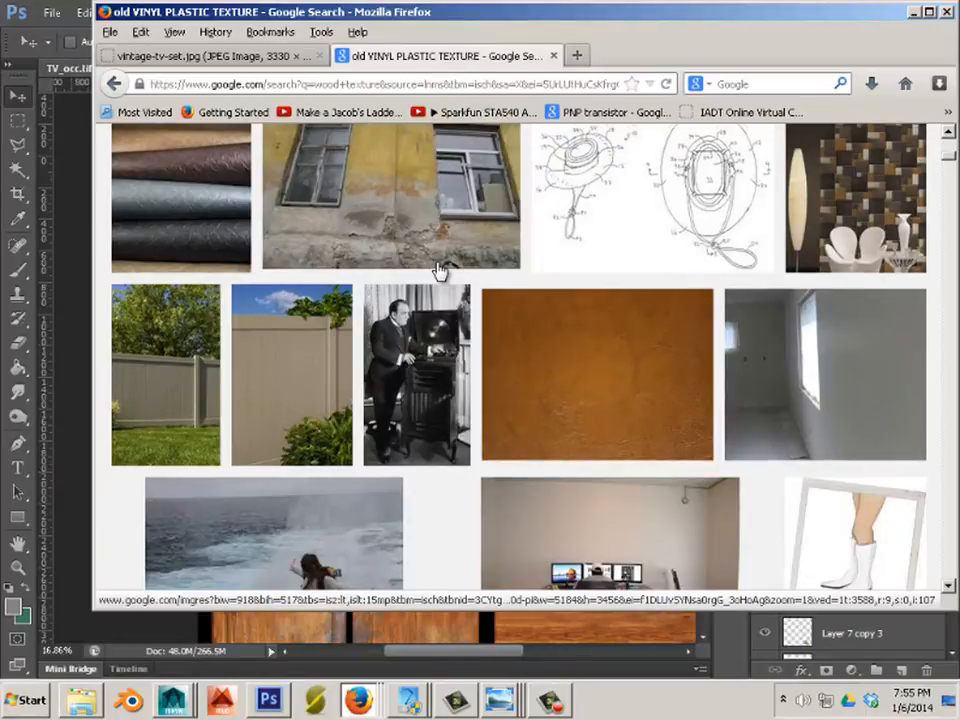
{"action": "scroll", "coordinate": [440, 270], "scroll_direction": "down", "scroll_amount": 3}
{"action": "scroll", "coordinate": [439, 268], "scroll_direction": "up", "scroll_amount": 3}
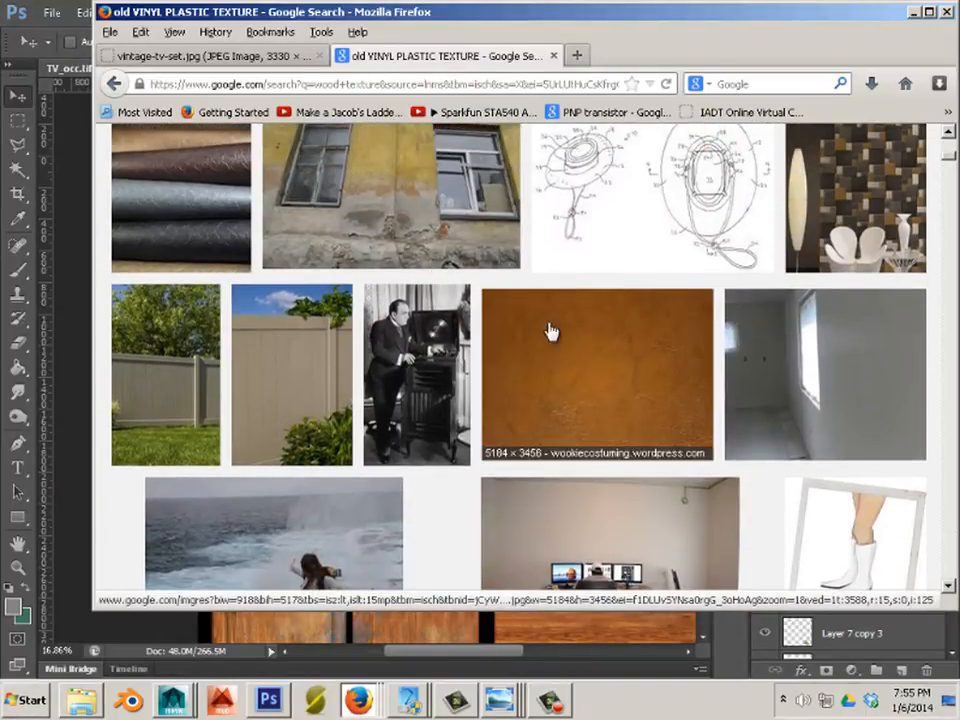
{"action": "left_click", "coordinate": [581, 369]}
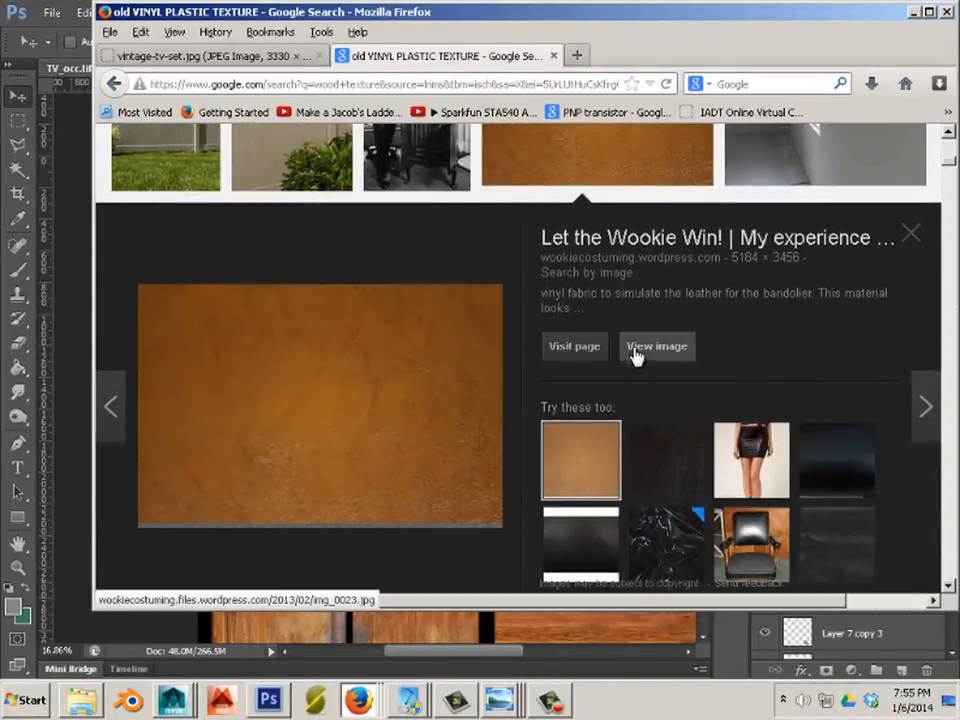
{"action": "left_click", "coordinate": [639, 354]}
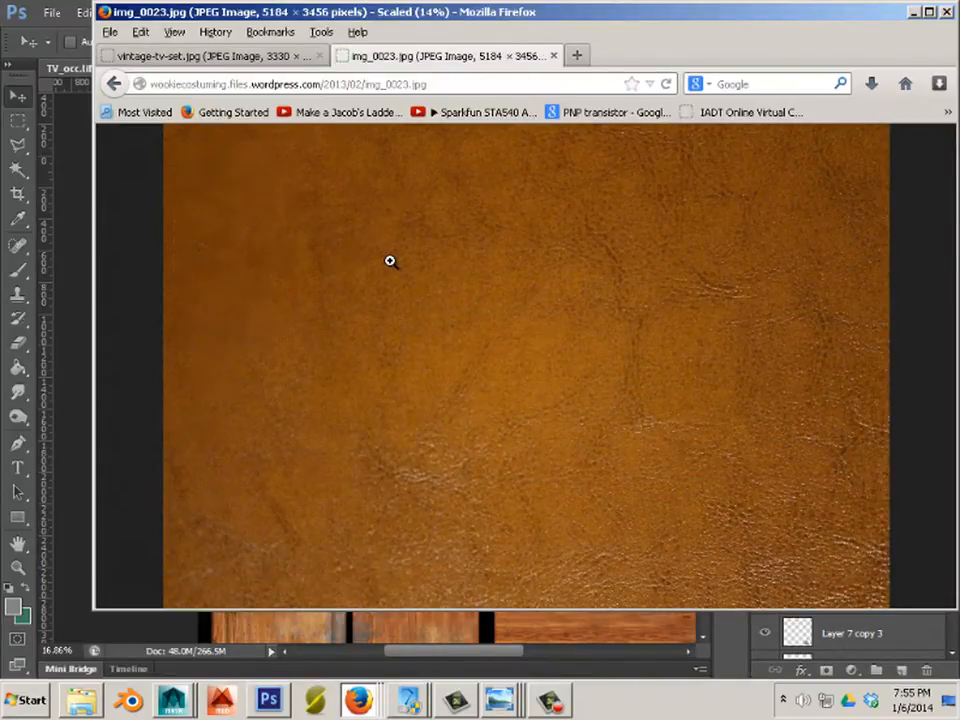
{"action": "left_click", "coordinate": [114, 83]}
{"action": "scroll", "coordinate": [250, 200], "scroll_direction": "up", "scroll_amount": 4}
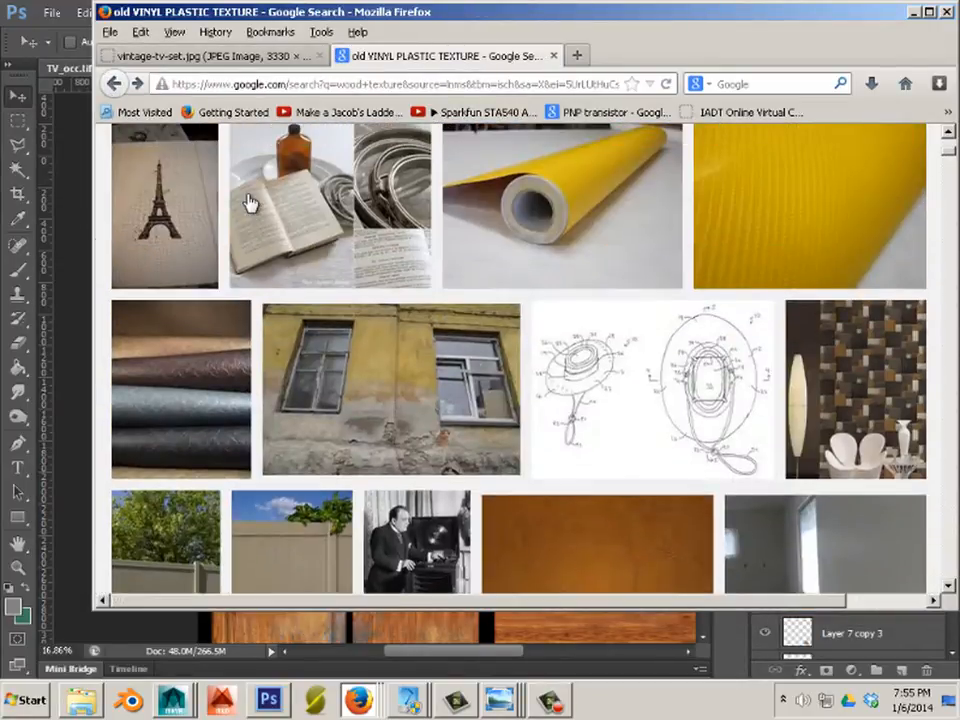
Preview 33rpm_Record_Grooves.JPG and the related gramophone record wallpaper, then return to the "old PLASTIC TEXTURE" image results
{"action": "scroll", "coordinate": [250, 200], "scroll_direction": "up", "scroll_amount": 3}
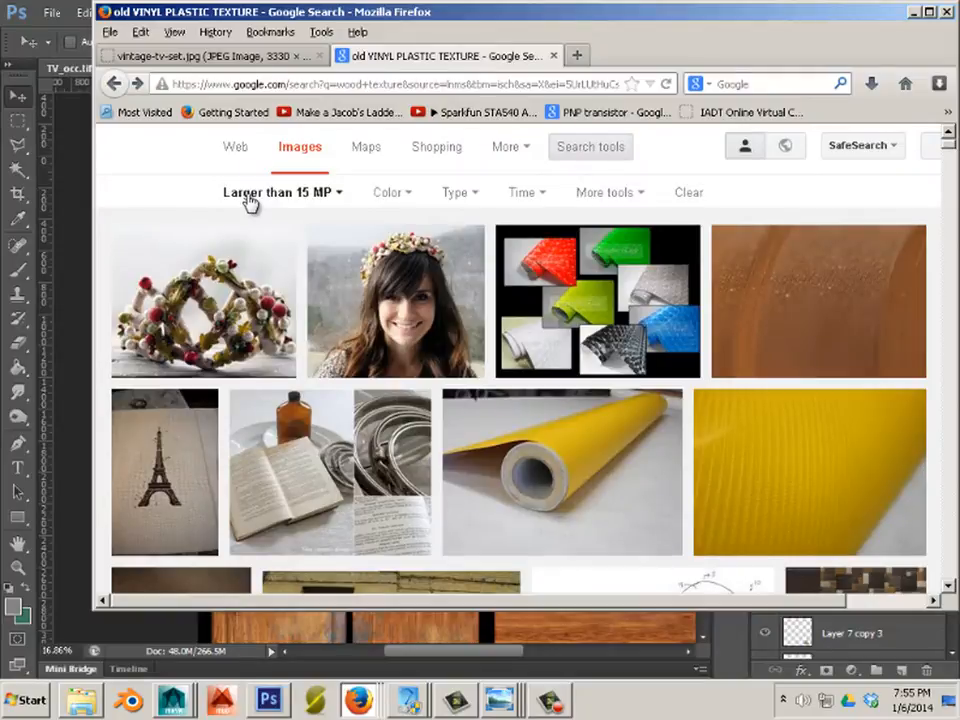
{"action": "left_click", "coordinate": [845, 300]}
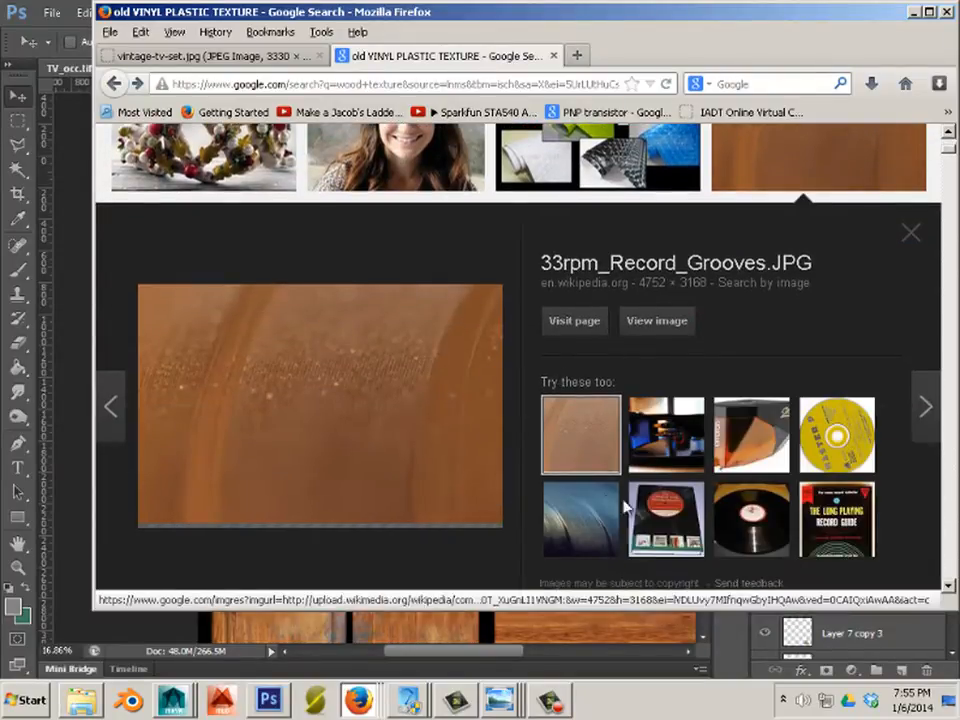
{"action": "left_click", "coordinate": [587, 525]}
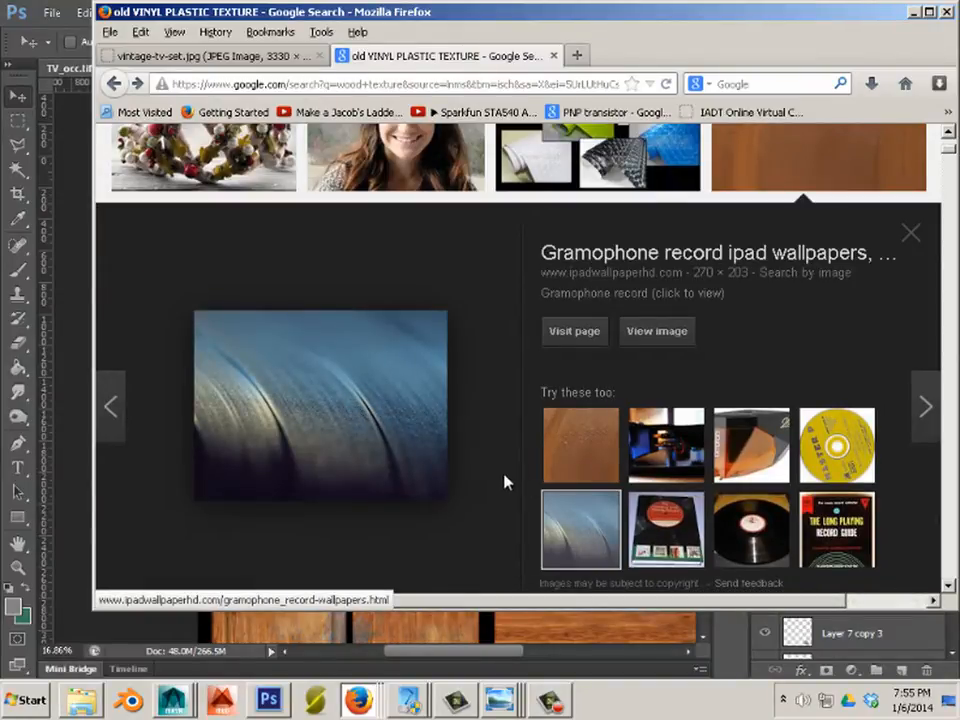
{"action": "scroll", "coordinate": [733, 484], "scroll_direction": "down", "scroll_amount": 3}
{"action": "scroll", "coordinate": [720, 483], "scroll_direction": "up", "scroll_amount": 3}
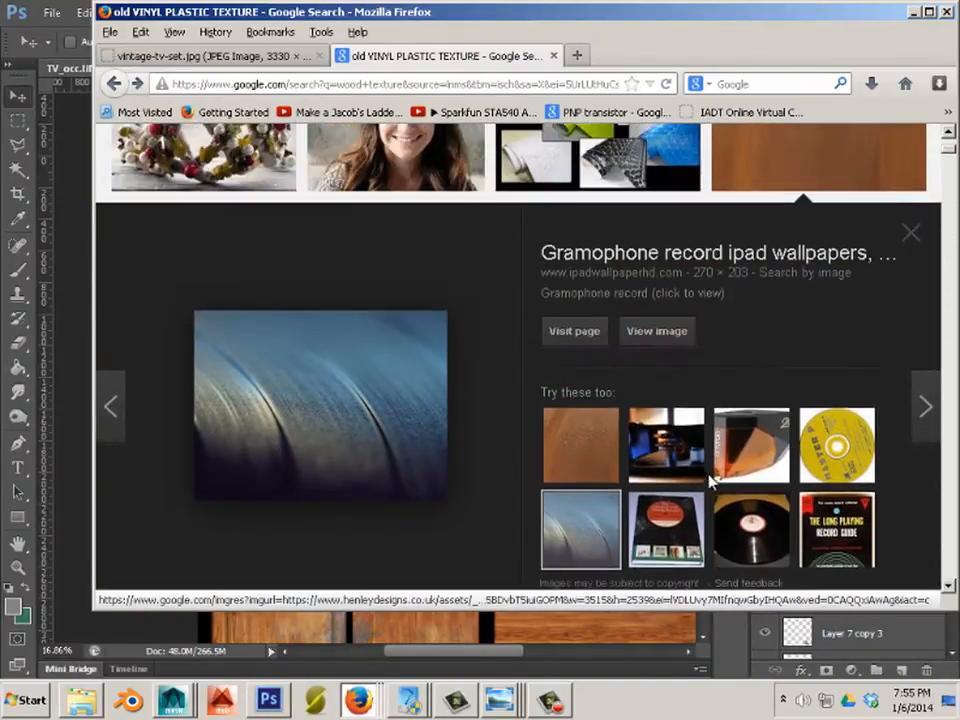
{"action": "scroll", "coordinate": [712, 482], "scroll_direction": "up", "scroll_amount": 3}
{"action": "left_click", "coordinate": [115, 84]}
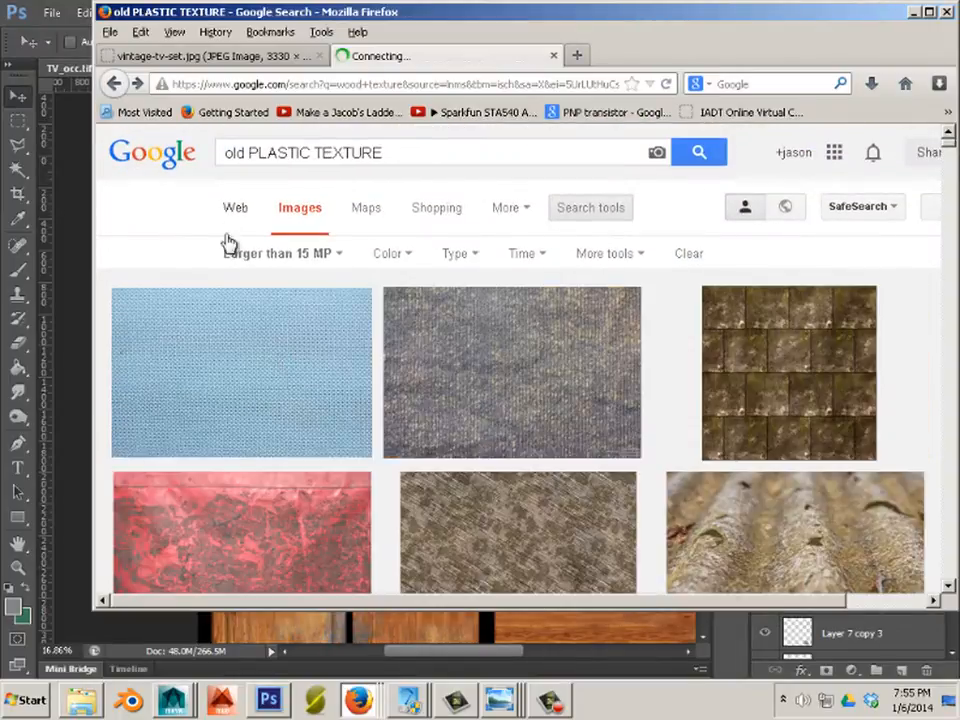
Remove "old" from the image query and search for "PLASTIC TEXTURE" instead
{"action": "scroll", "coordinate": [300, 392], "scroll_direction": "down", "scroll_amount": 2}
{"action": "scroll", "coordinate": [300, 392], "scroll_direction": "up", "scroll_amount": 2}
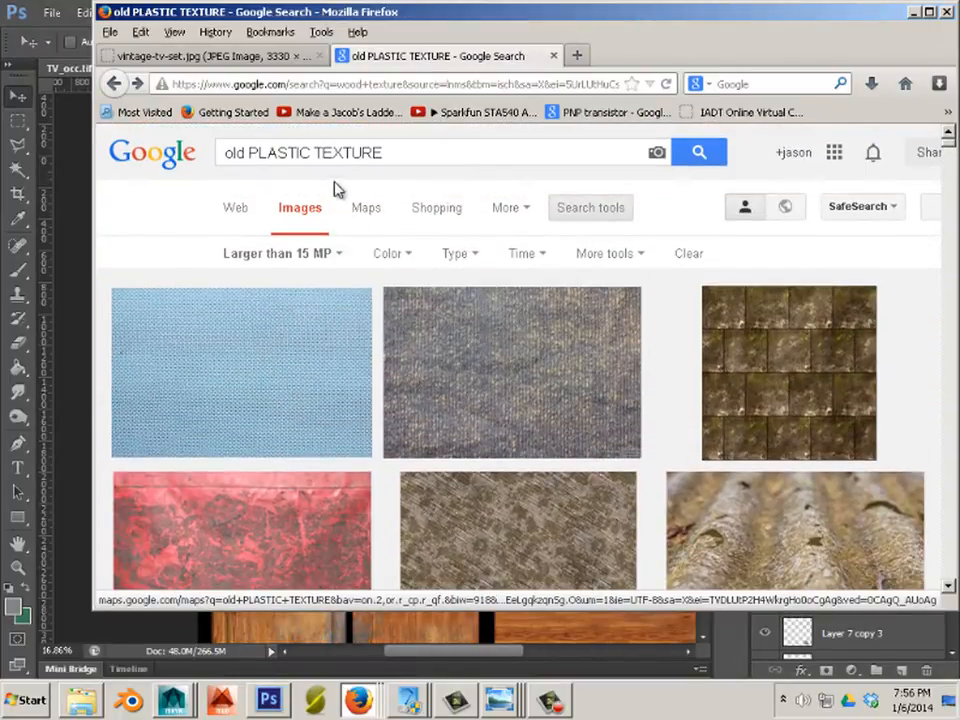
{"action": "left_click_drag", "start_coordinate": [396, 154], "coordinate": [322, 152]}
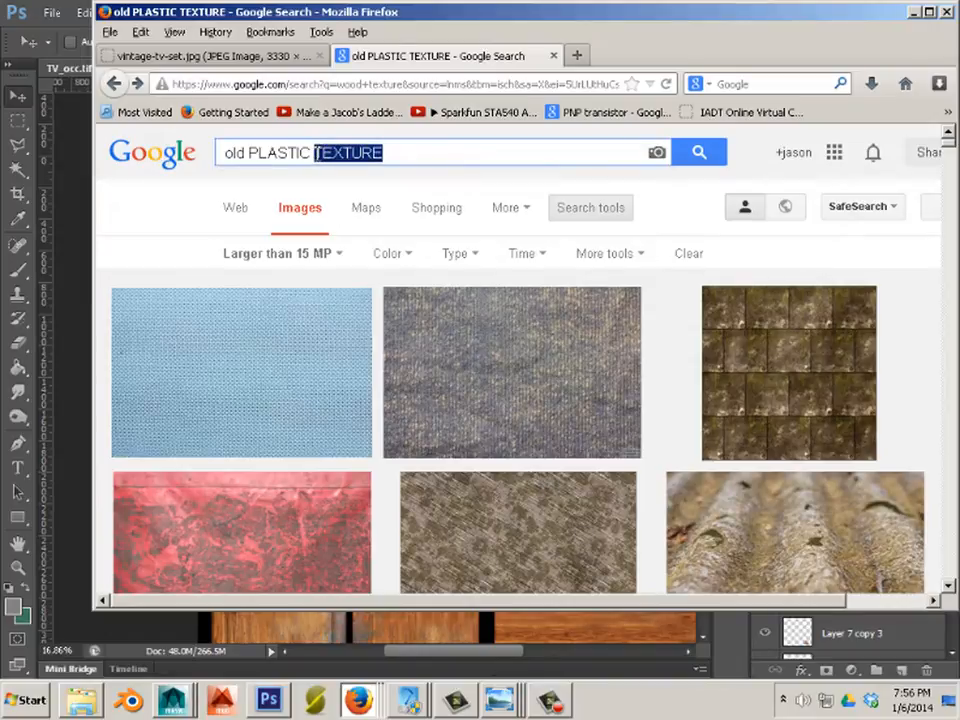
{"action": "left_click_drag", "start_coordinate": [248, 152], "coordinate": [133, 171]}
{"action": "key", "text": "BackSpace"}
{"action": "key", "text": "Return"}
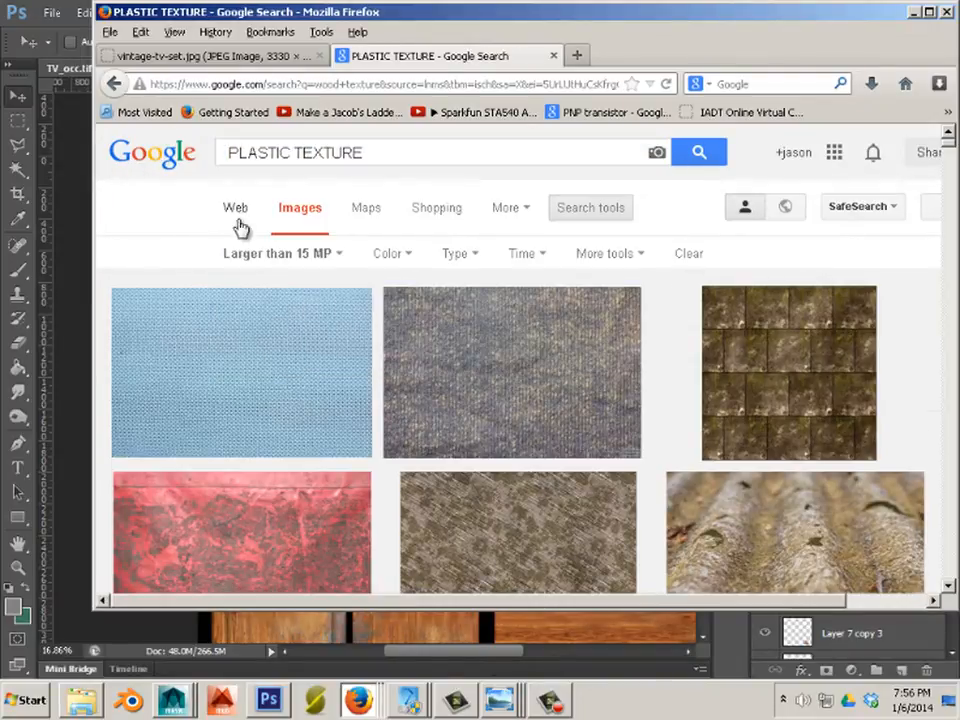
Look through the PLASTIC TEXTURE image results for a dark surface suited to the TV's plastic parts
{"action": "scroll", "coordinate": [403, 356], "scroll_direction": "down", "scroll_amount": 5}
{"action": "scroll", "coordinate": [406, 358], "scroll_direction": "down", "scroll_amount": 15}
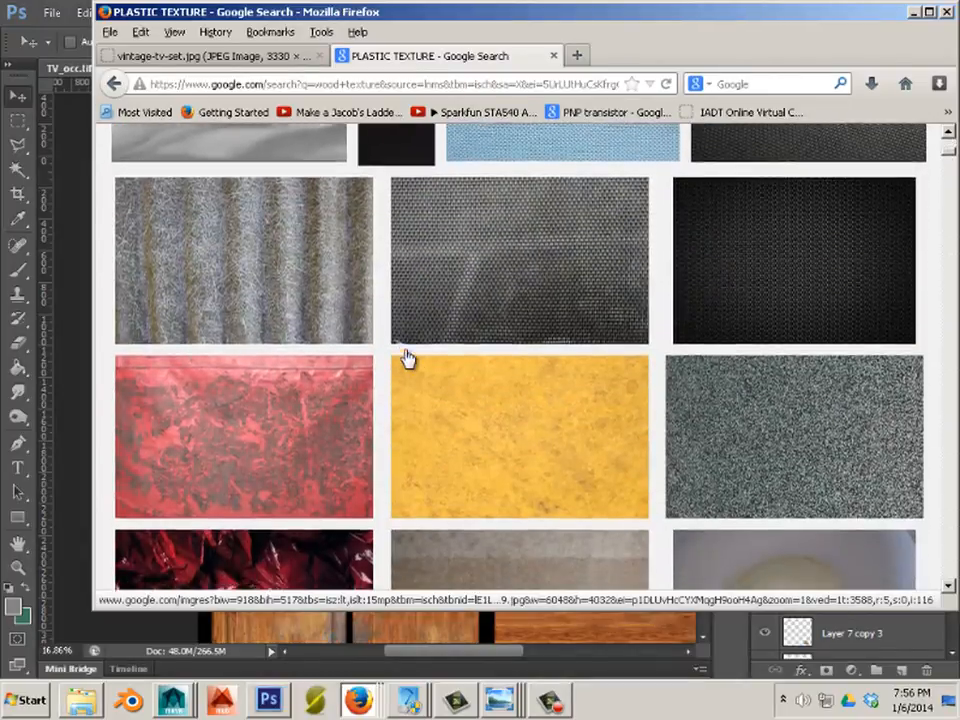
{"action": "scroll", "coordinate": [406, 358], "scroll_direction": "down", "scroll_amount": 12}
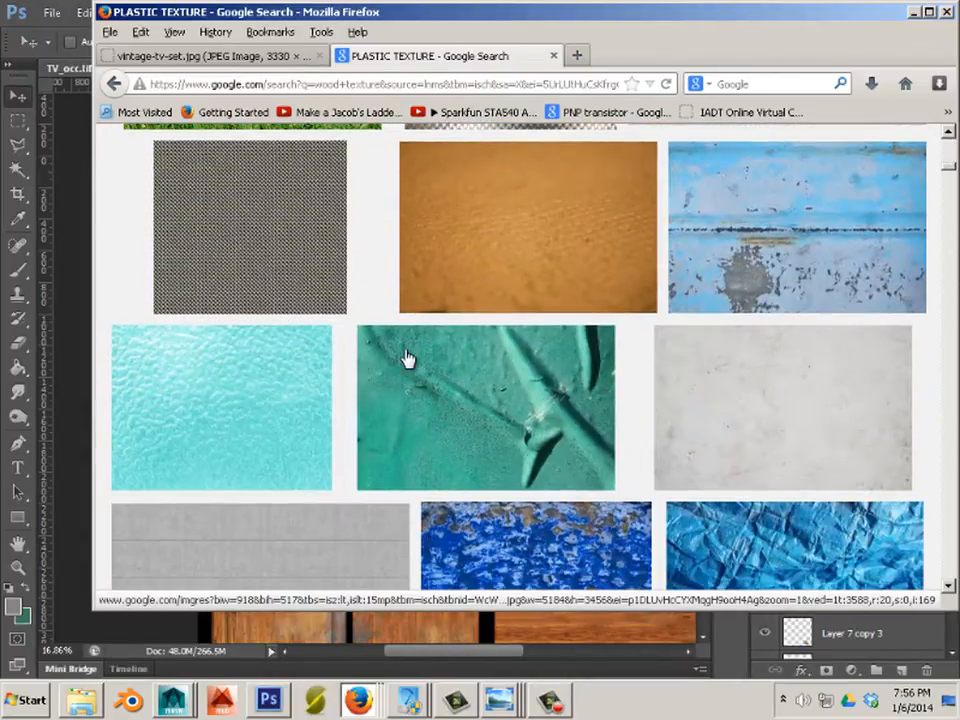
{"action": "scroll", "coordinate": [406, 358], "scroll_direction": "down", "scroll_amount": 12}
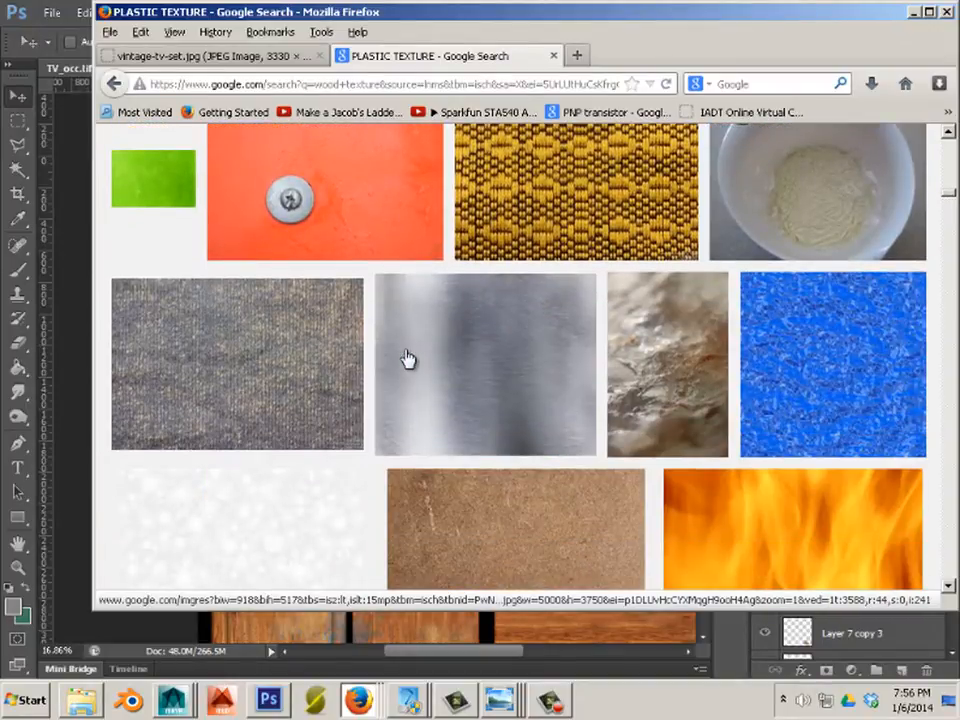
{"action": "scroll", "coordinate": [406, 358], "scroll_direction": "down", "scroll_amount": 8}
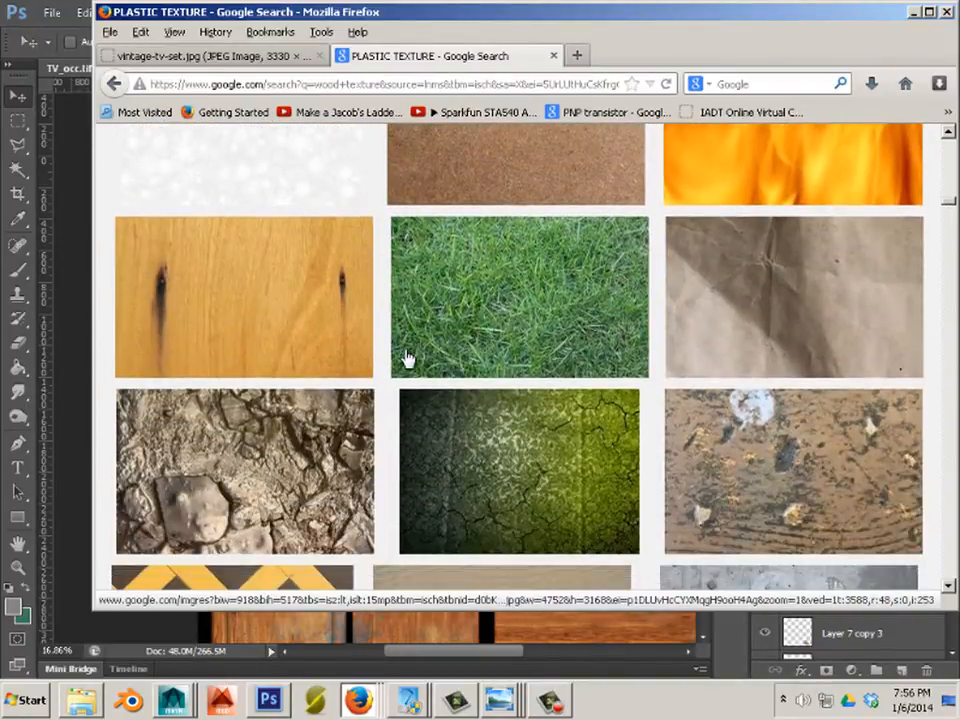
{"action": "scroll", "coordinate": [406, 358], "scroll_direction": "down", "scroll_amount": 10}
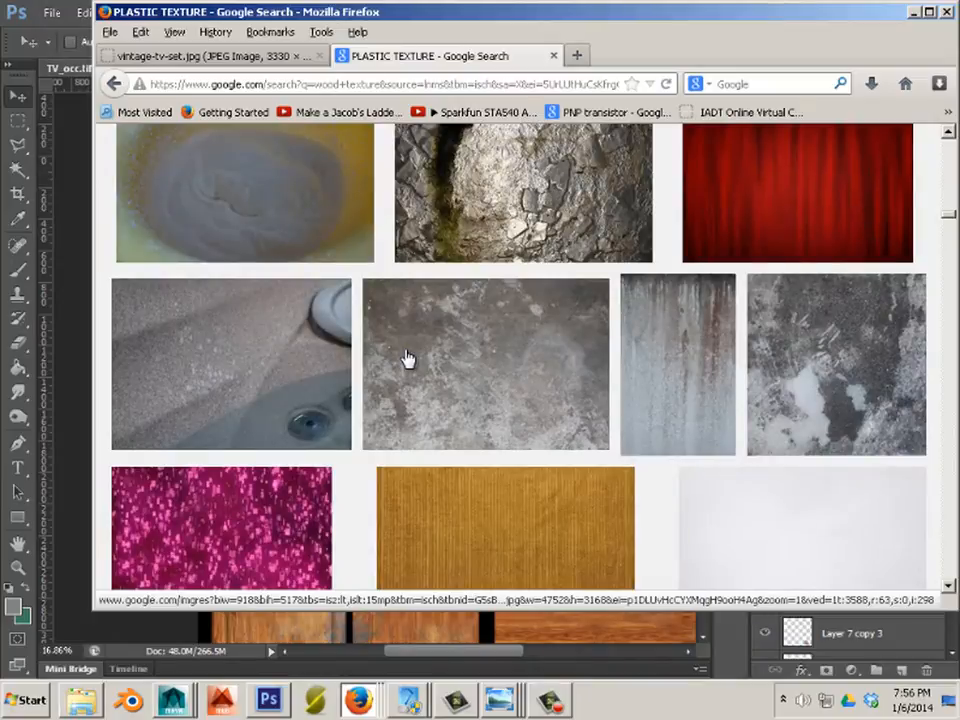
{"action": "scroll", "coordinate": [406, 358], "scroll_direction": "down", "scroll_amount": 10}
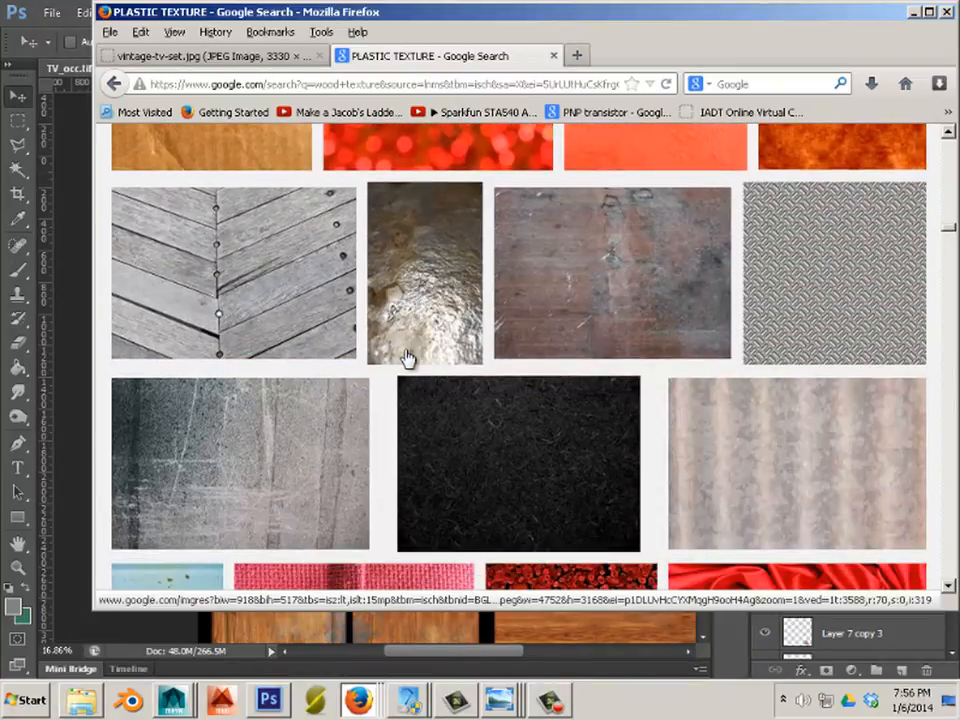
{"action": "scroll", "coordinate": [406, 358], "scroll_direction": "down", "scroll_amount": 4}
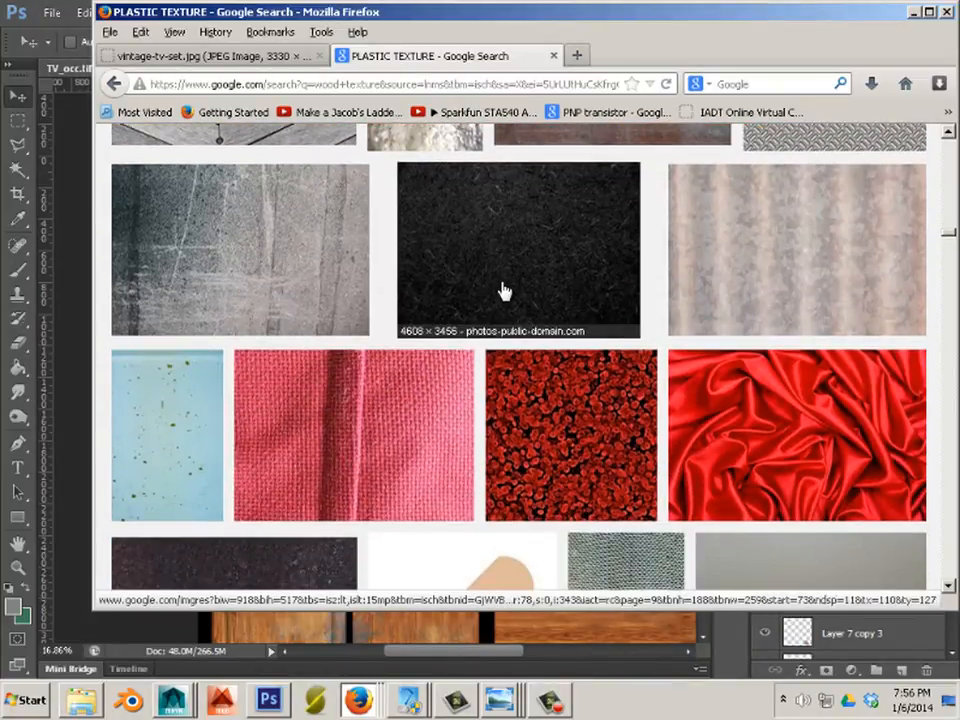
Open the full-size black-abstract-pattern-laminate-counterop-texture.jpg, copy the image and paste it into TV_occ.tif in Photoshop
{"action": "left_click", "coordinate": [503, 291]}
{"action": "left_click", "coordinate": [654, 336]}
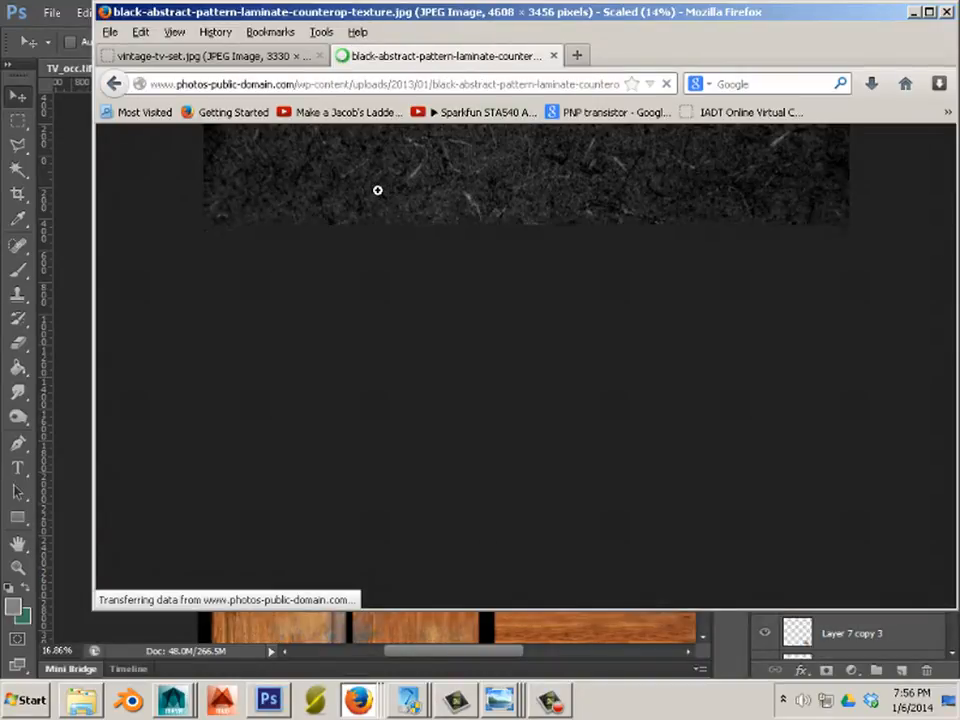
{"action": "left_click", "coordinate": [379, 192]}
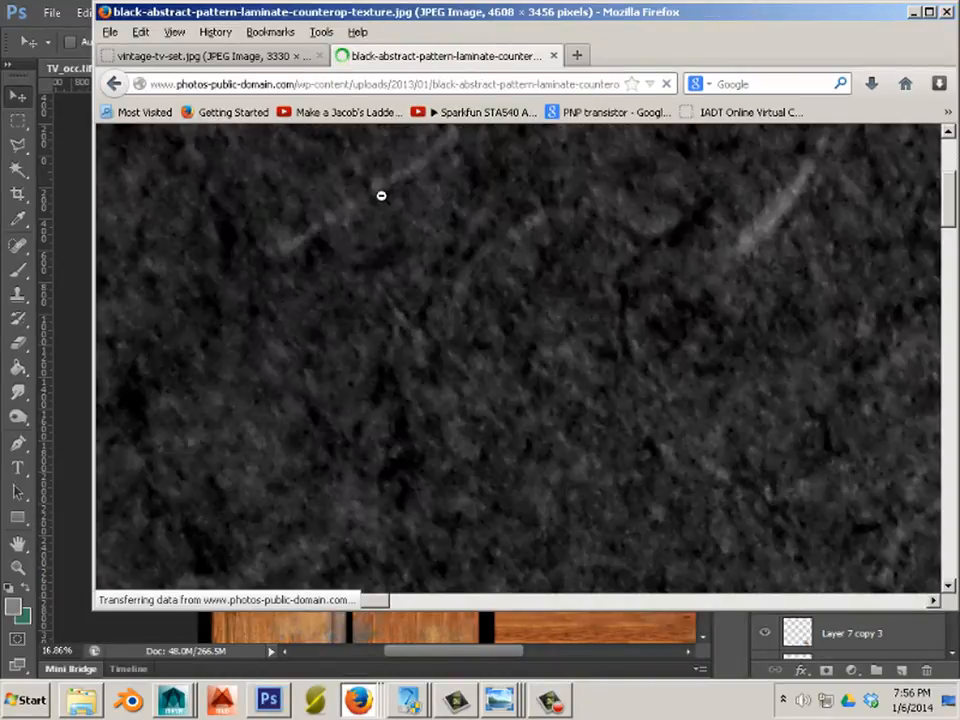
{"action": "right_click", "coordinate": [428, 228]}
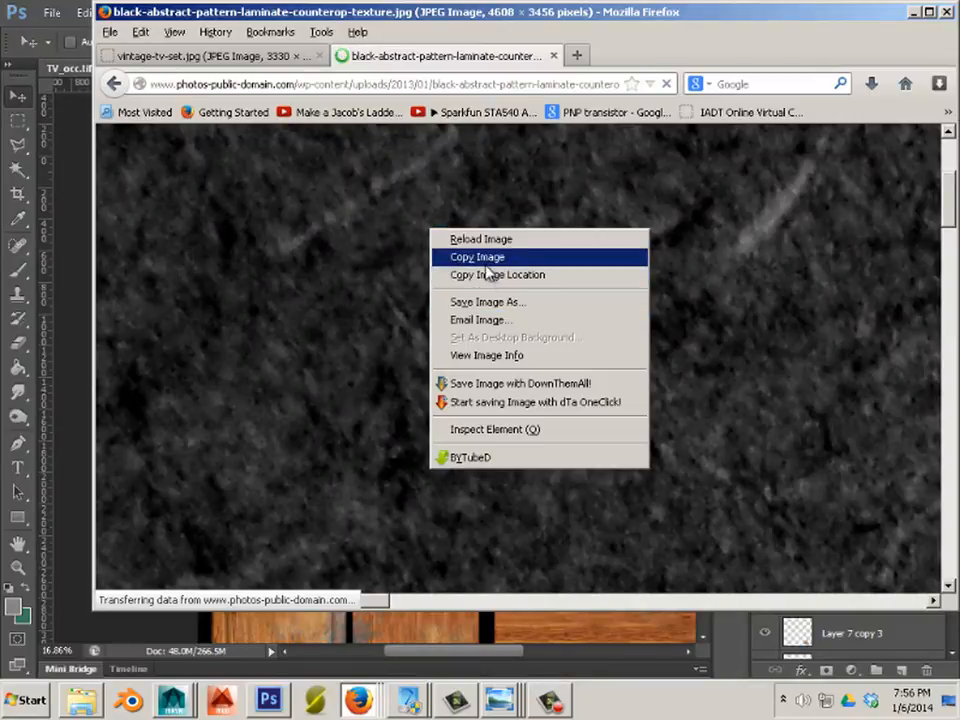
{"action": "left_click", "coordinate": [485, 262]}
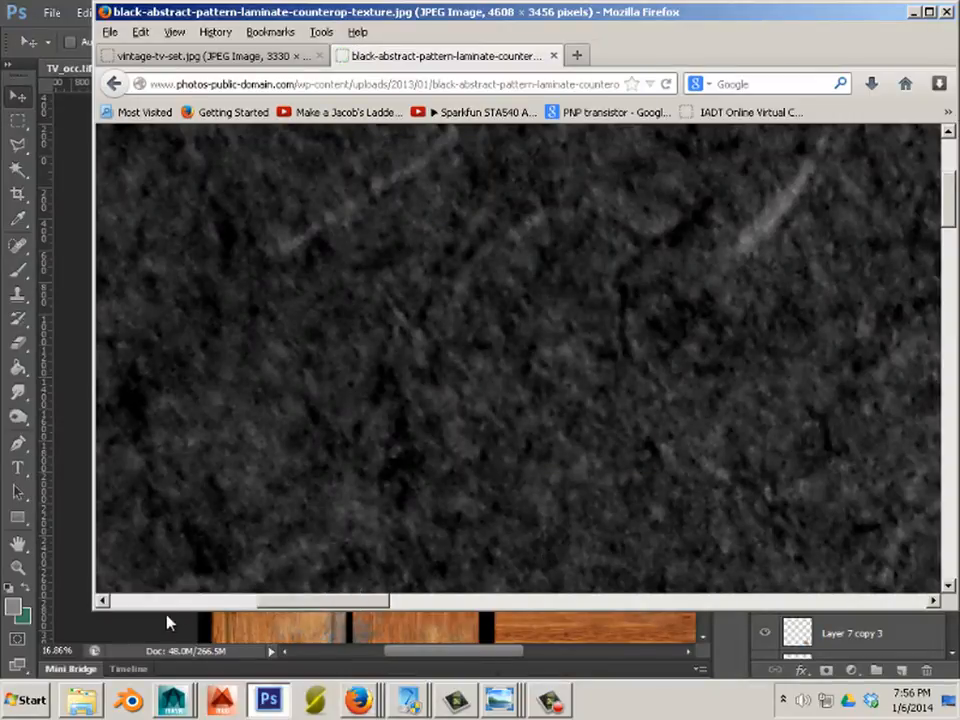
{"action": "left_click", "coordinate": [167, 621]}
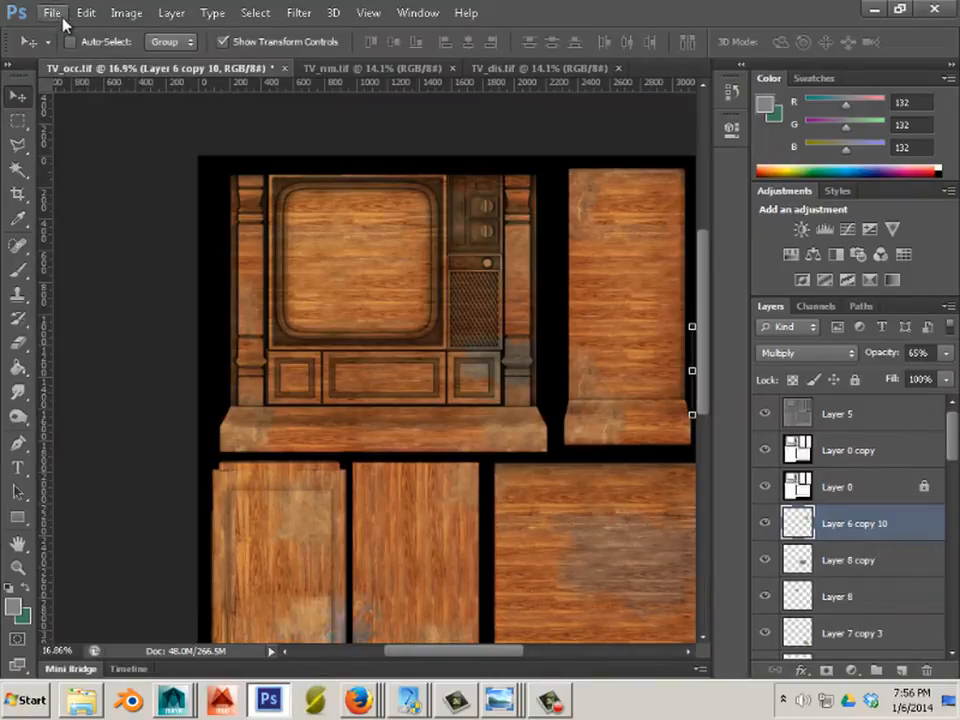
{"action": "left_click", "coordinate": [84, 13]}
{"action": "left_click", "coordinate": [129, 159]}
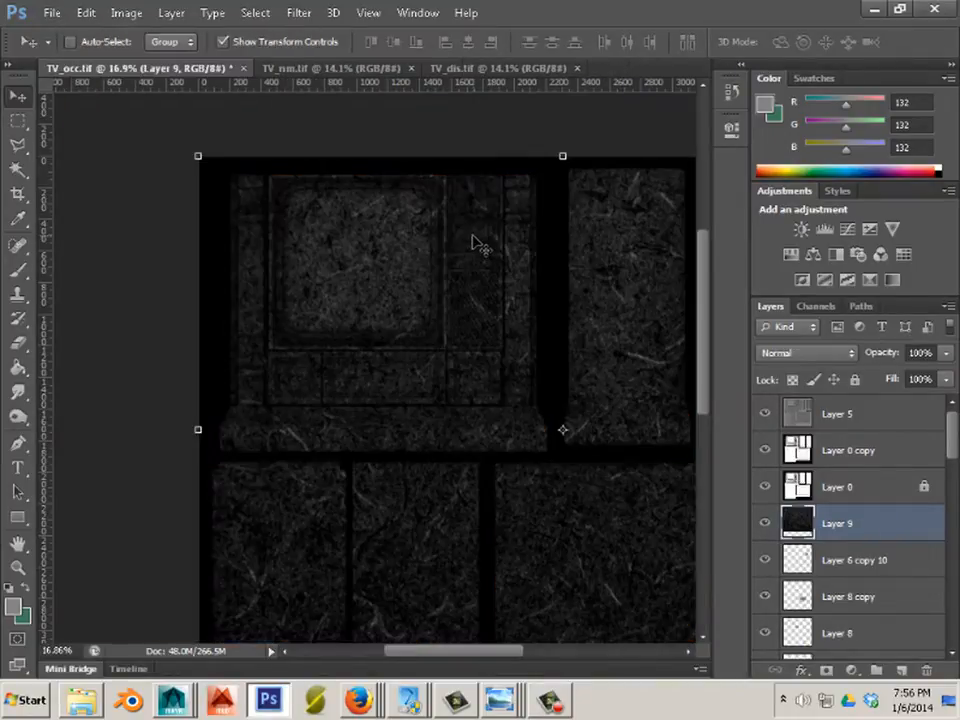
Scale the pasted black texture to 15.10% and place it over the TV's lower control panel and speaker grille
{"action": "left_click_drag", "start_coordinate": [200, 158], "coordinate": [555, 464]}
{"action": "left_click_drag", "start_coordinate": [590, 470], "coordinate": [525, 369]}
{"action": "left_click_drag", "start_coordinate": [561, 418], "coordinate": [411, 219]}
{"action": "left_click_drag", "start_coordinate": [372, 168], "coordinate": [431, 204]}
{"action": "key", "text": "v"}
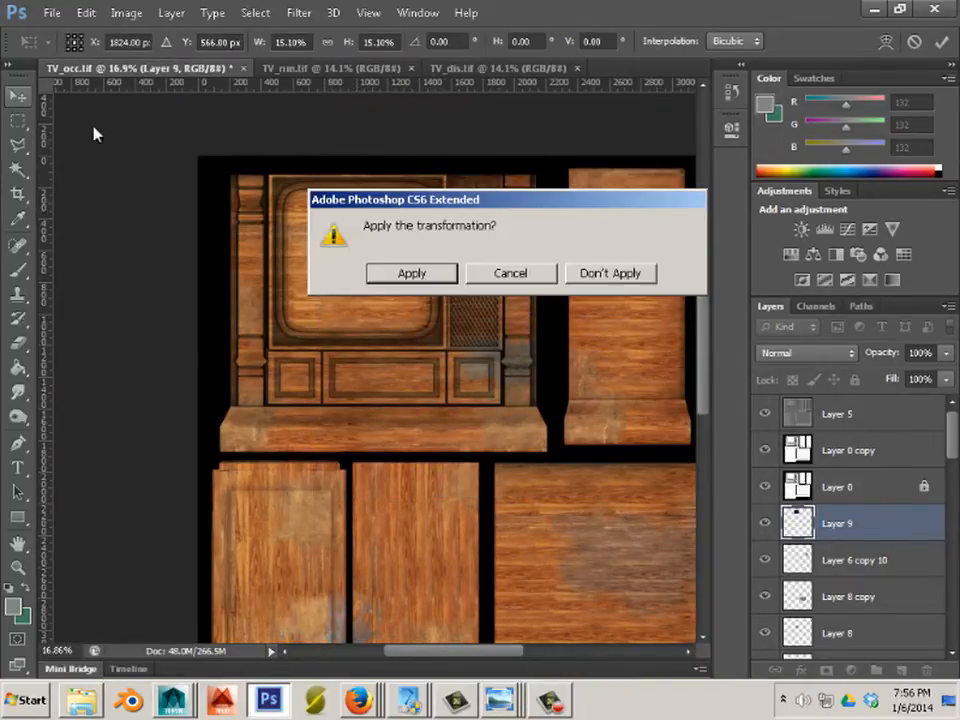
{"action": "left_click", "coordinate": [404, 273]}
{"action": "scroll", "coordinate": [478, 276], "scroll_direction": "up", "scroll_amount": 5}
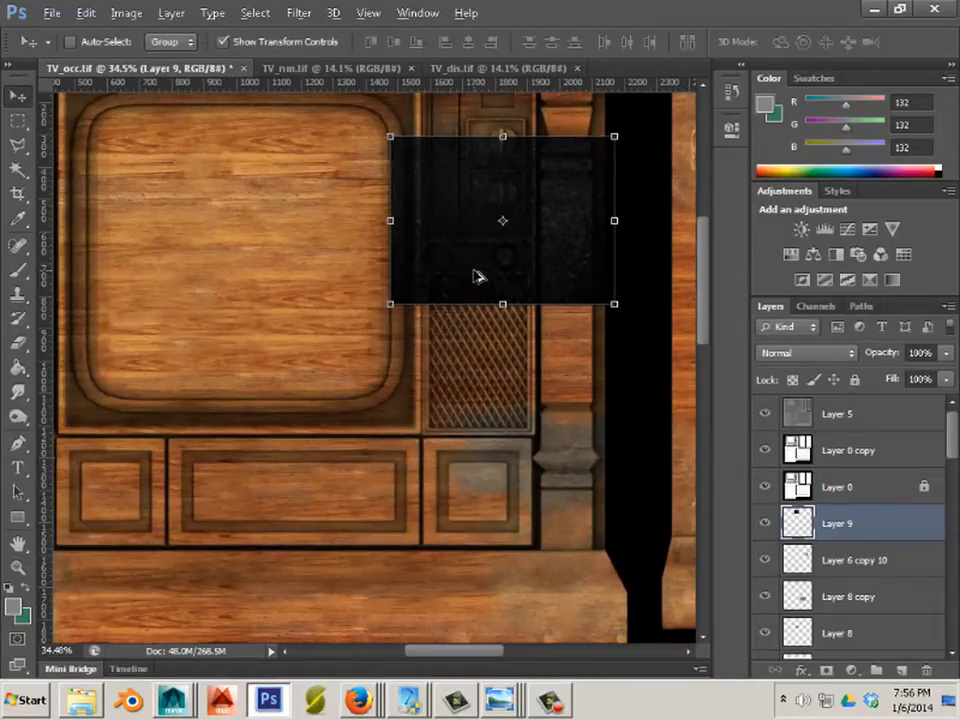
{"action": "scroll", "coordinate": [478, 276], "scroll_direction": "up", "scroll_amount": 2}
{"action": "left_click_drag", "start_coordinate": [484, 253], "coordinate": [395, 440]}
Apply a Motion Blur to the black texture layer with an angle of 0° and a distance of 43 pixels
{"action": "left_click", "coordinate": [297, 14]}
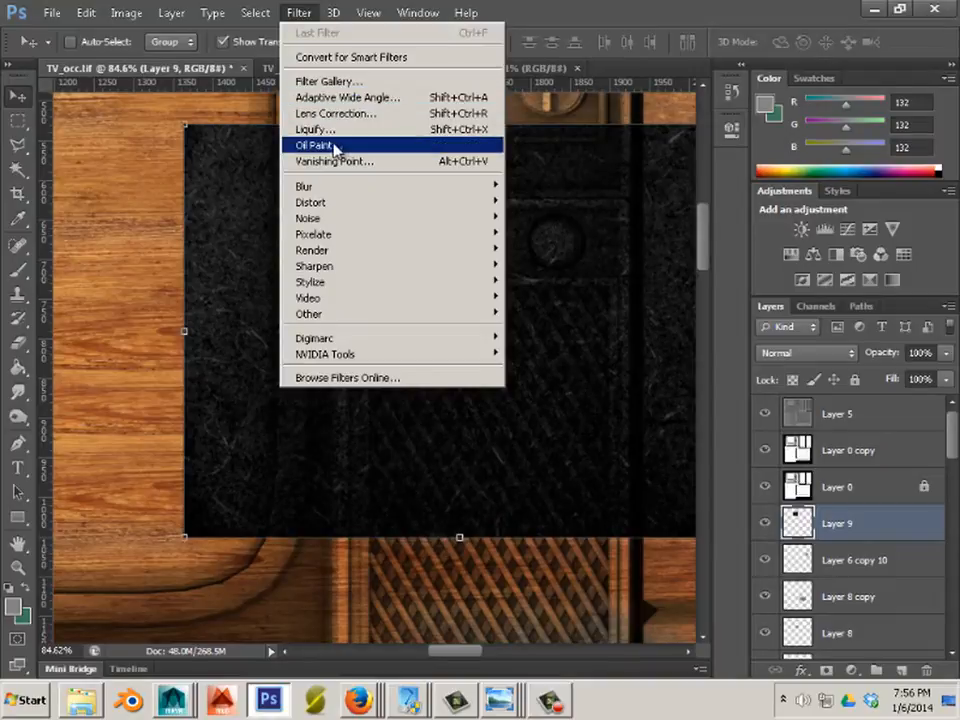
{"action": "mouse_move", "coordinate": [323, 191]}
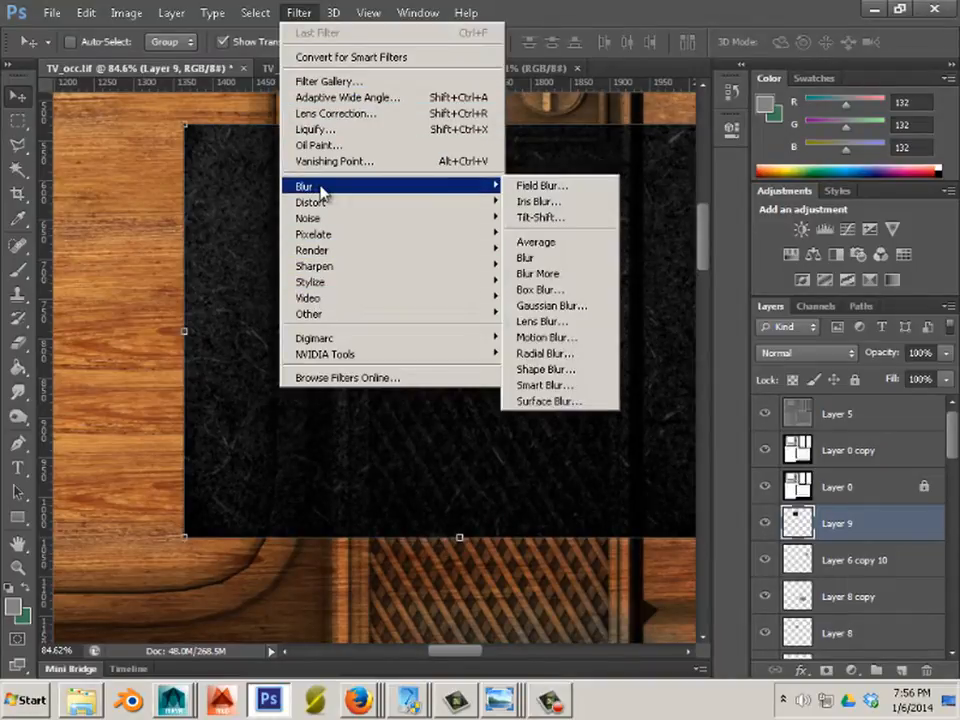
{"action": "left_click", "coordinate": [548, 338]}
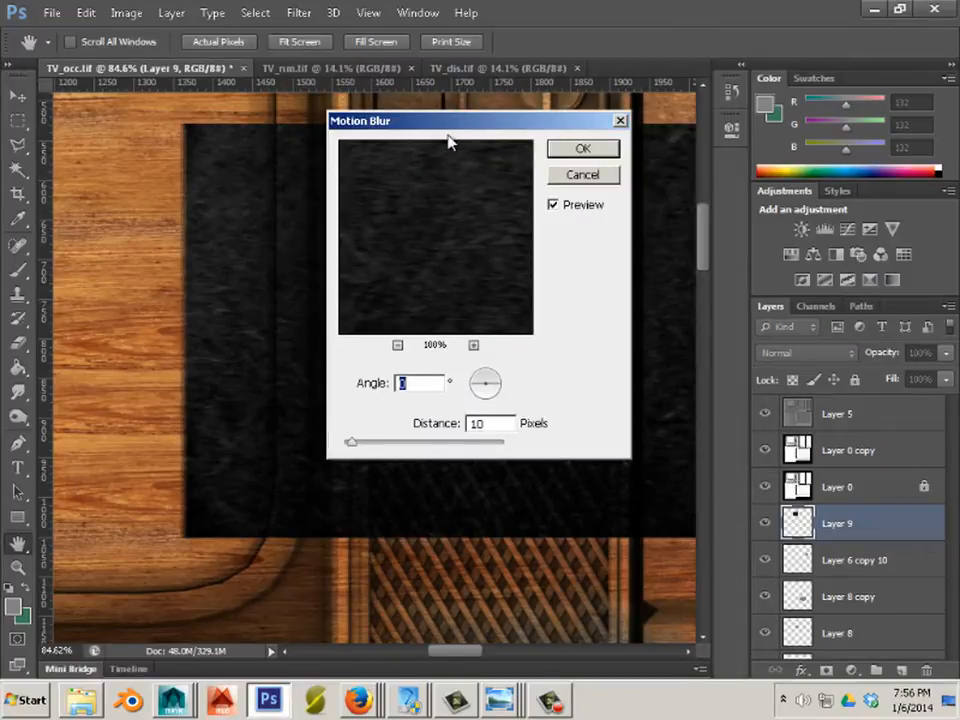
{"action": "left_click_drag", "start_coordinate": [448, 143], "coordinate": [711, 155]}
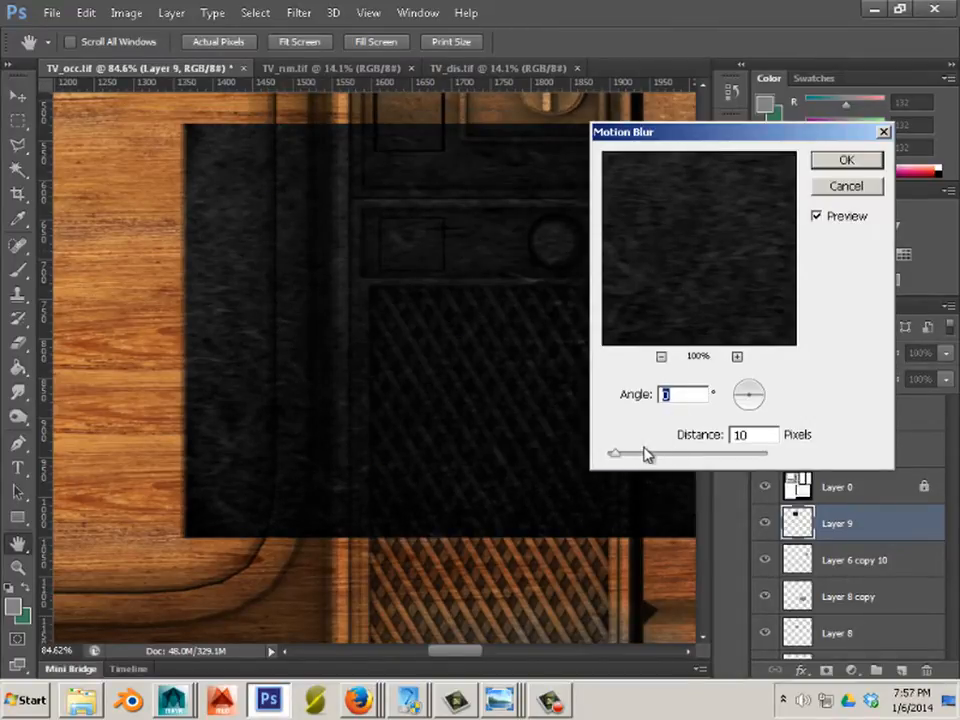
{"action": "left_click_drag", "start_coordinate": [656, 456], "coordinate": [659, 460]}
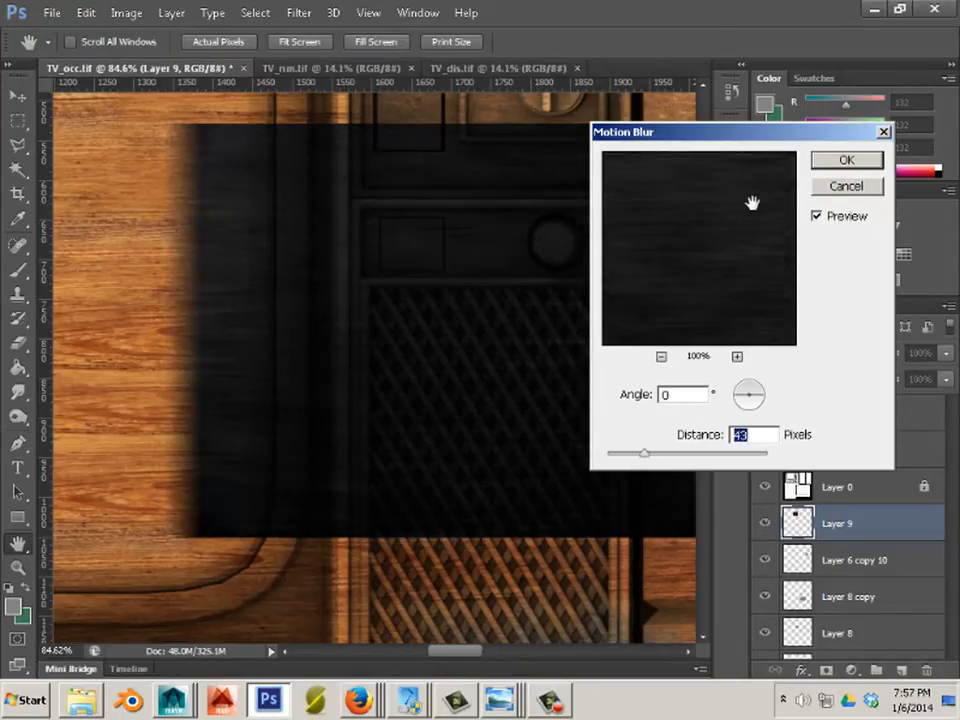
{"action": "left_click", "coordinate": [842, 163]}
Move the blurred black texture up so that it covers the TV's channel dial panel
{"action": "key", "text": "v"}
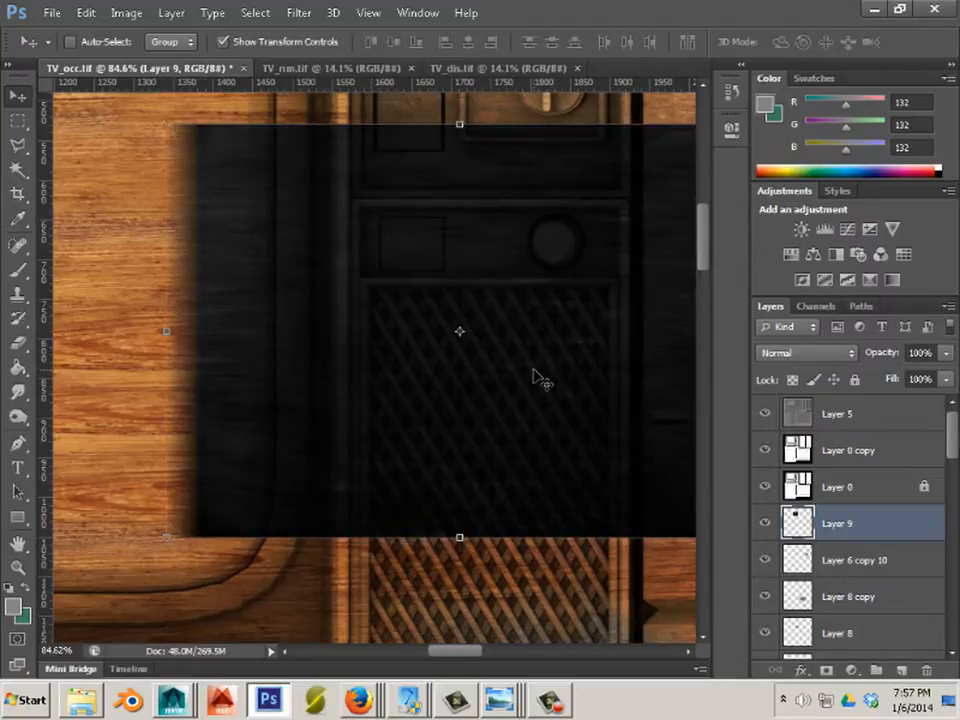
{"action": "left_click_drag", "start_coordinate": [540, 380], "coordinate": [551, 246]}
{"action": "scroll", "coordinate": [557, 261], "scroll_direction": "up", "scroll_amount": 4}
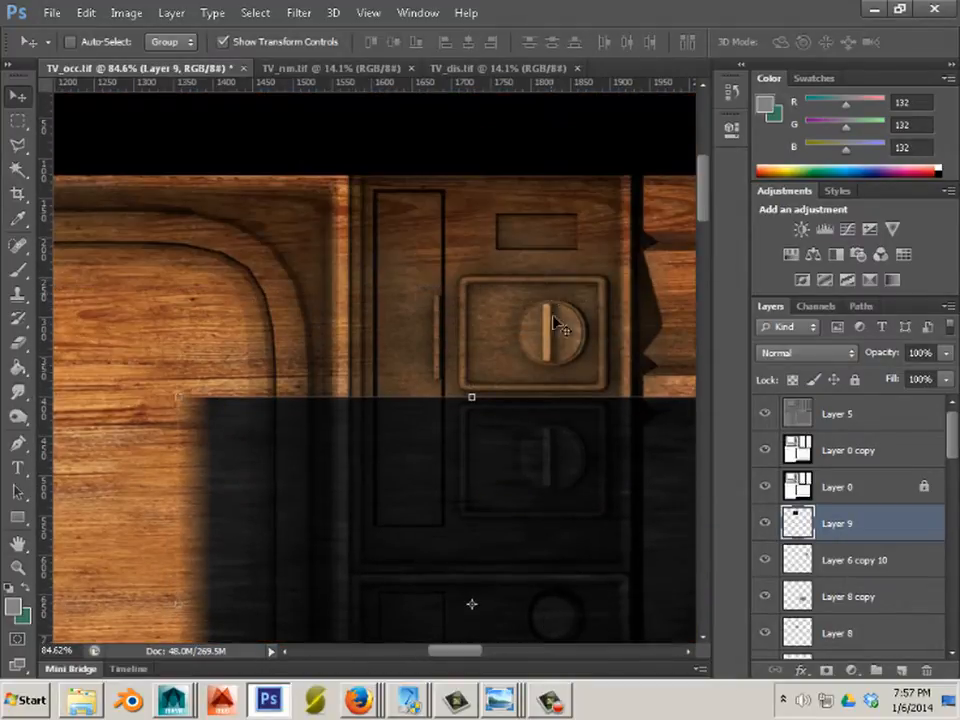
{"action": "left_click_drag", "start_coordinate": [557, 513], "coordinate": [546, 285]}
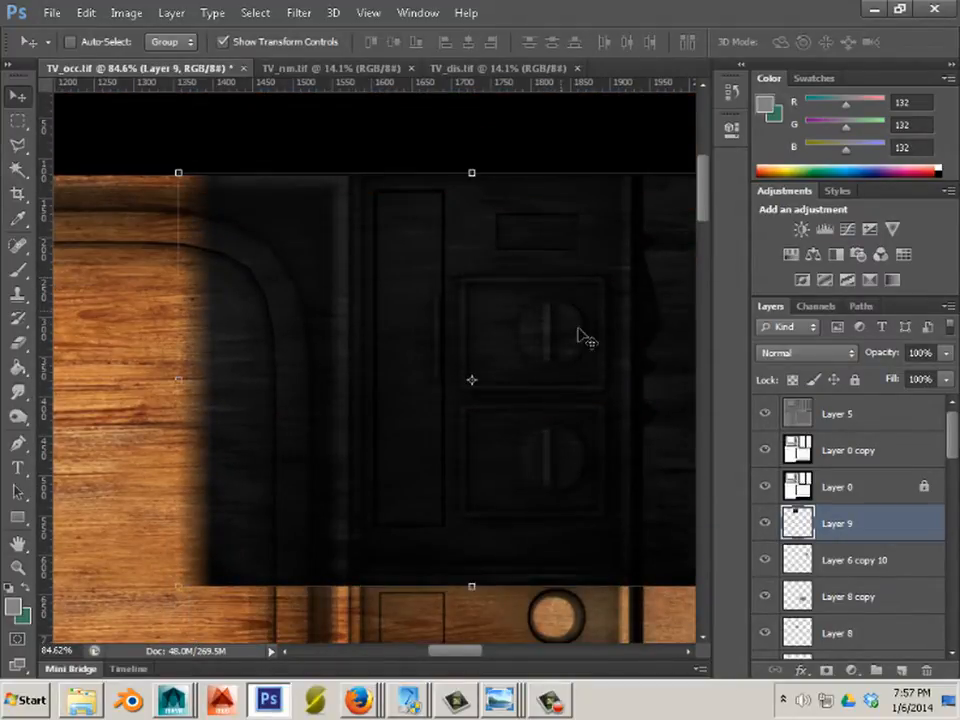
{"action": "scroll", "coordinate": [585, 338], "scroll_direction": "up", "scroll_amount": 1}
{"action": "scroll", "coordinate": [585, 338], "scroll_direction": "down", "scroll_amount": 1}
{"action": "scroll", "coordinate": [585, 338], "scroll_direction": "up", "scroll_amount": 5}
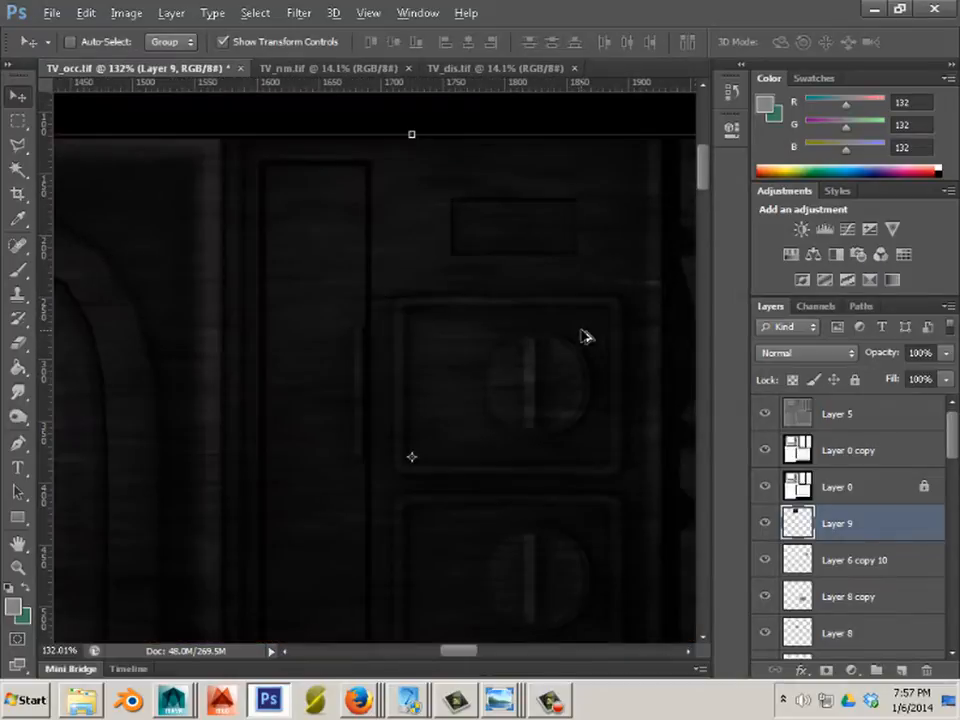
{"action": "scroll", "coordinate": [587, 342], "scroll_direction": "down", "scroll_amount": 3}
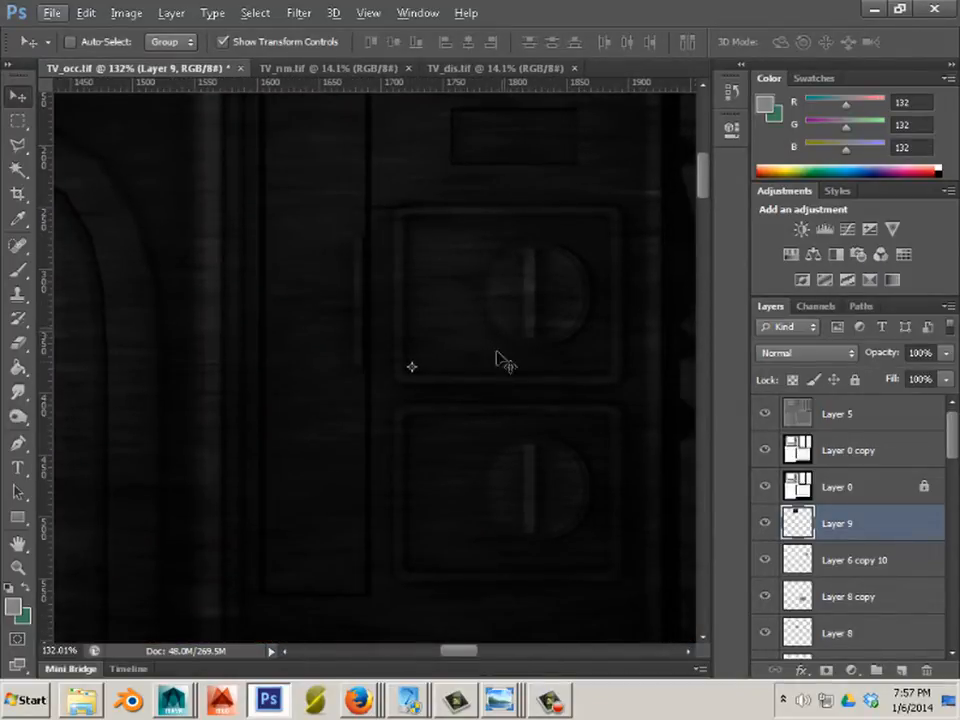
{"action": "left_click_drag", "start_coordinate": [418, 346], "coordinate": [423, 372]}
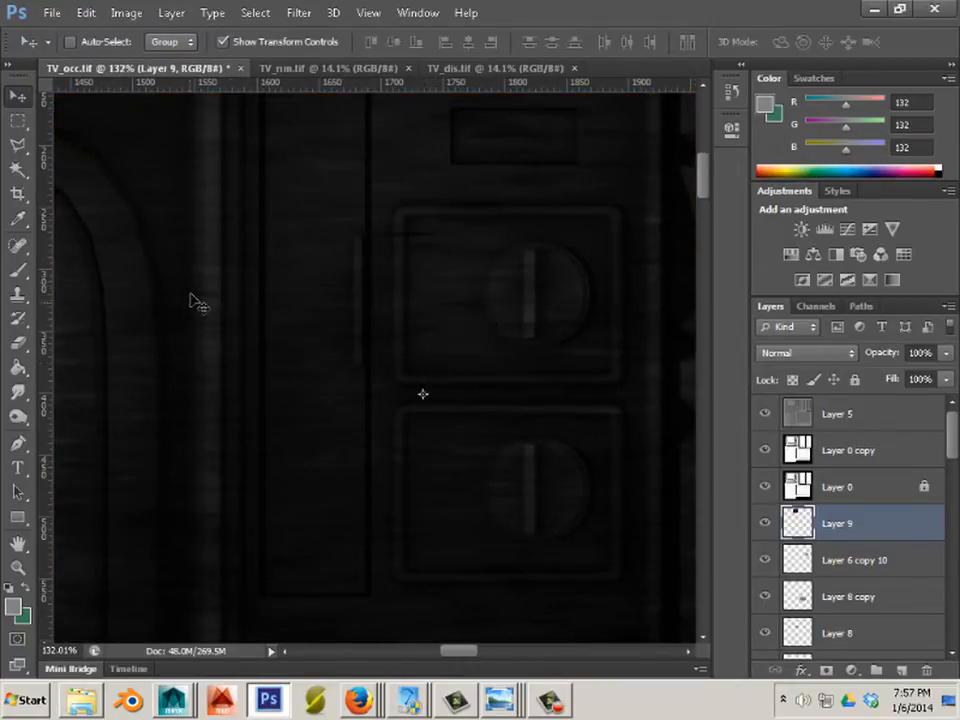
Set up the Eraser with a soft round brush at 20 px for the black texture layer
{"action": "left_click", "coordinate": [18, 120]}
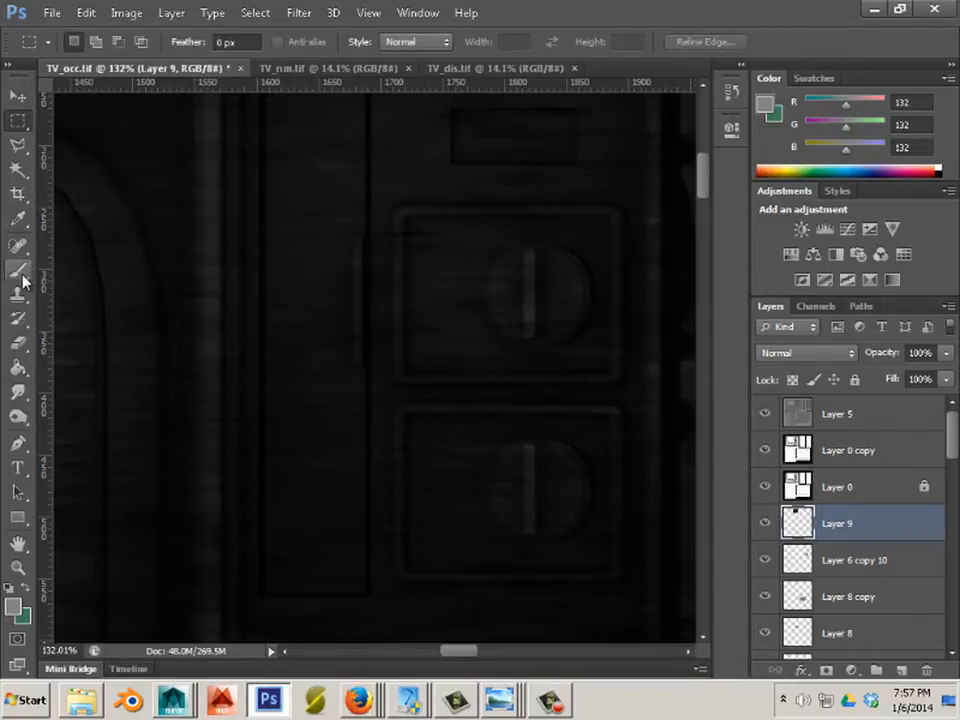
{"action": "left_click", "coordinate": [18, 342]}
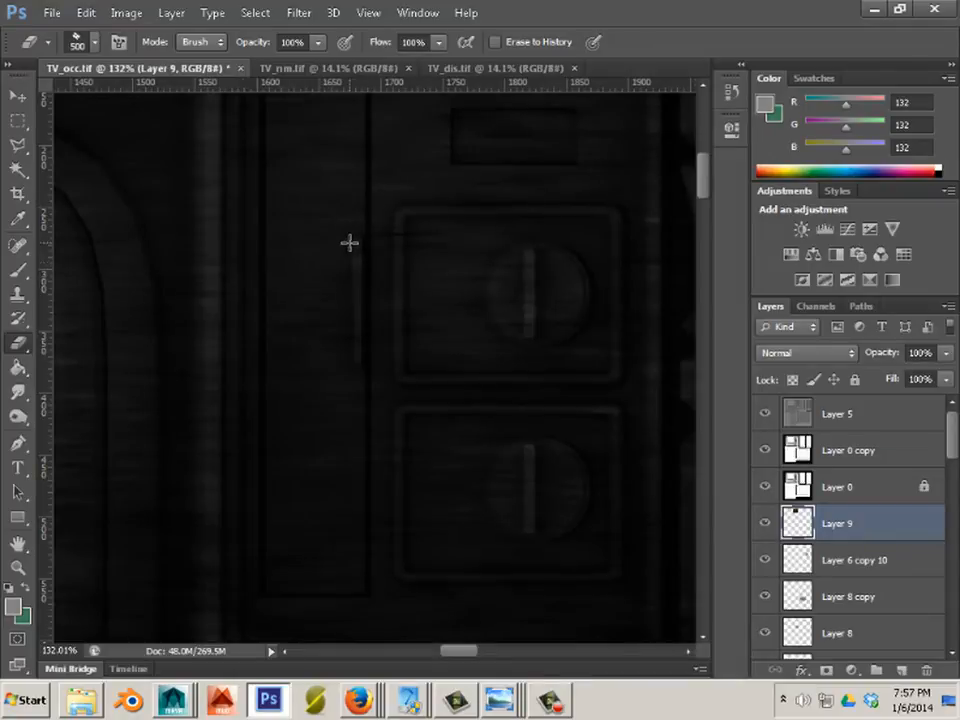
{"action": "left_click_drag", "start_coordinate": [700, 192], "coordinate": [700, 191]}
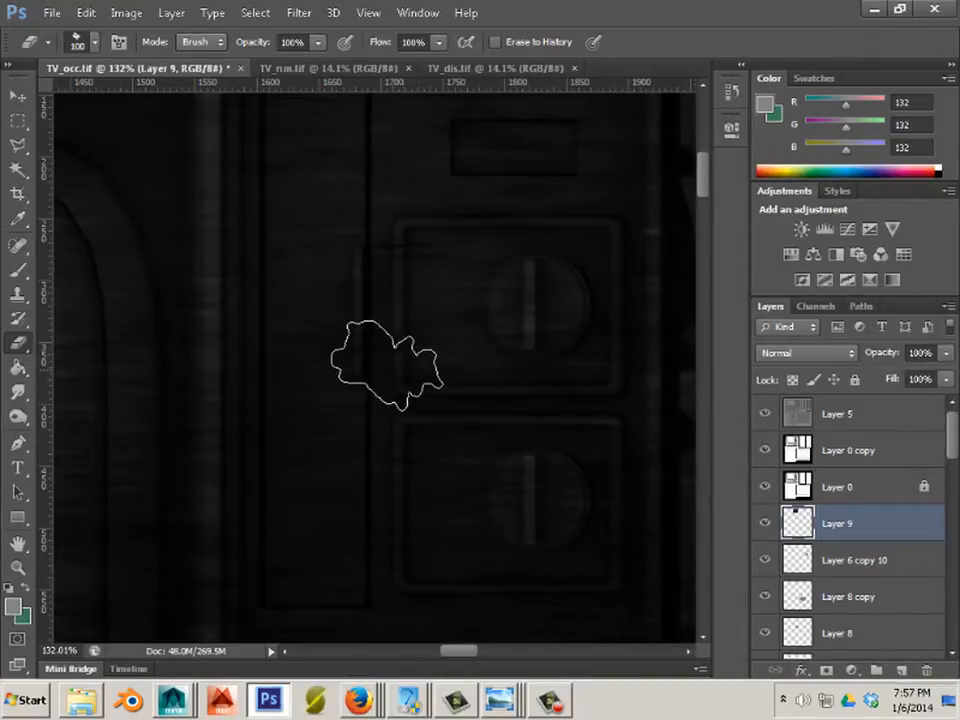
{"action": "key", "text": "bracketleft"}
{"action": "key", "text": "bracketleft"}
{"action": "key", "text": "bracketleft"}
{"action": "key", "text": "bracketleft"}
{"action": "key", "text": "bracketleft"}
{"action": "key", "text": "bracketleft"}
{"action": "key", "text": "bracketleft"}
{"action": "key", "text": "bracketleft"}
{"action": "key", "text": "bracketleft"}
{"action": "key", "text": "bracketleft"}
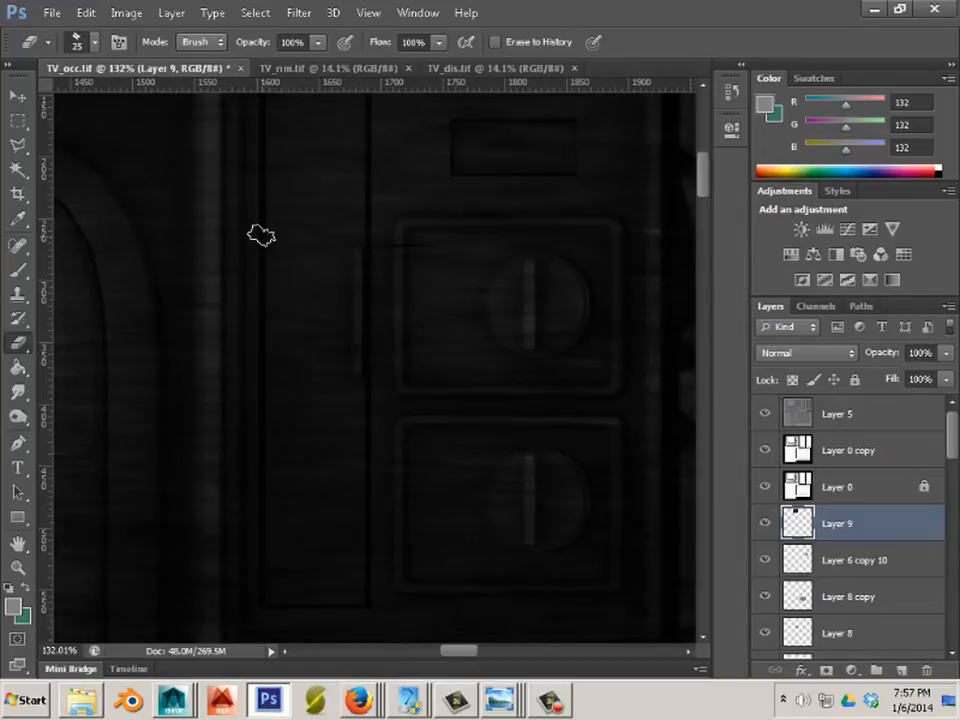
{"action": "left_click", "coordinate": [95, 43]}
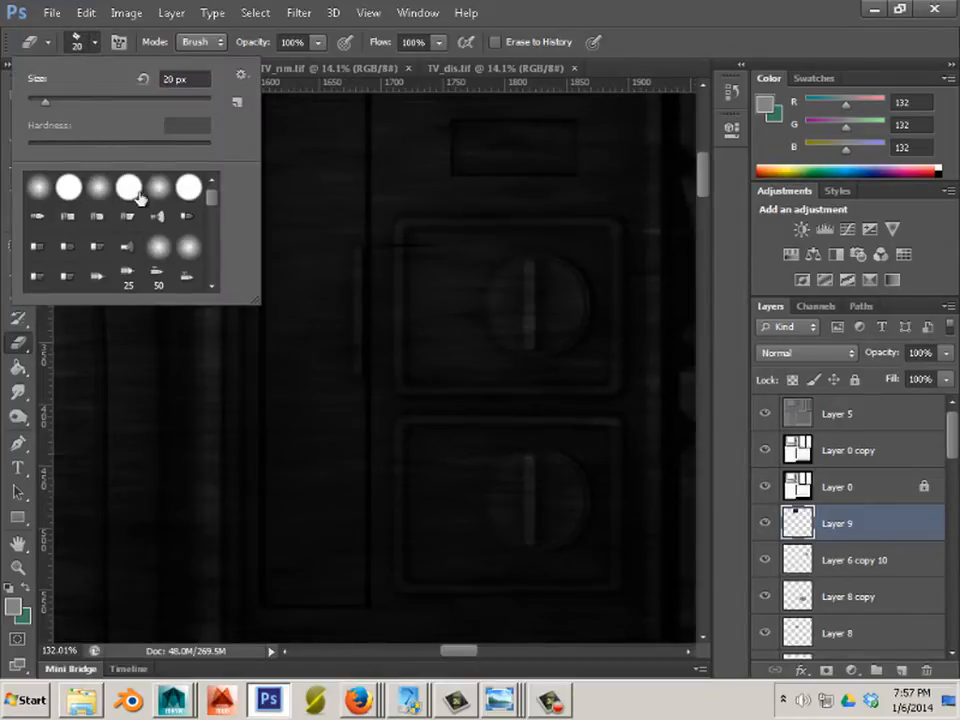
{"action": "left_click", "coordinate": [157, 189]}
Erase the black texture along all four sides of the upper dial's frame
{"action": "left_click", "coordinate": [357, 207]}
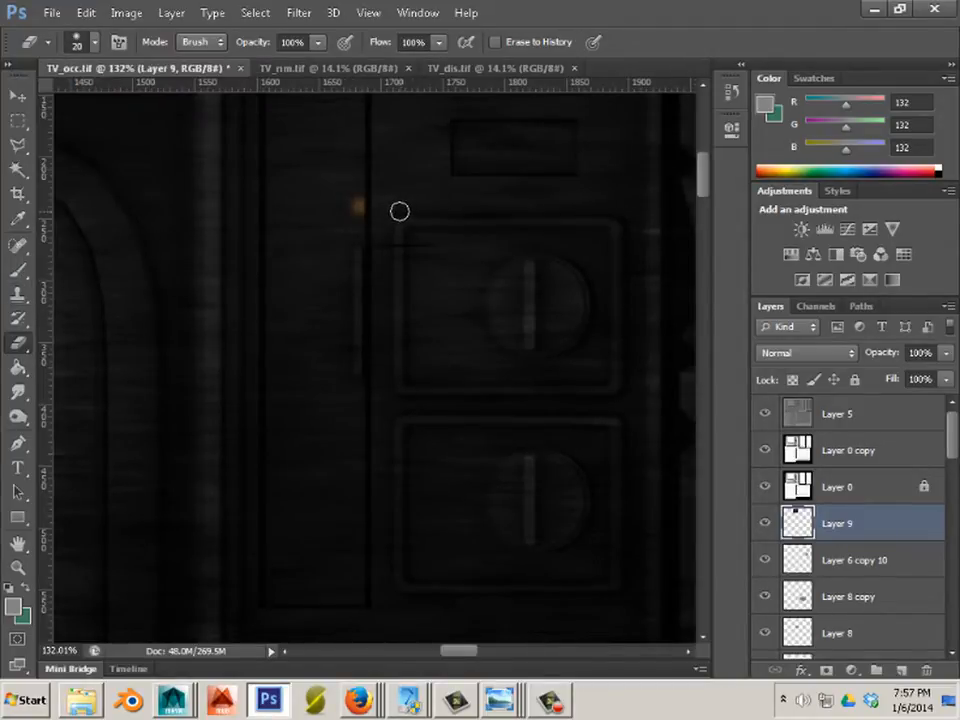
{"action": "left_click_drag", "start_coordinate": [398, 213], "coordinate": [655, 217]}
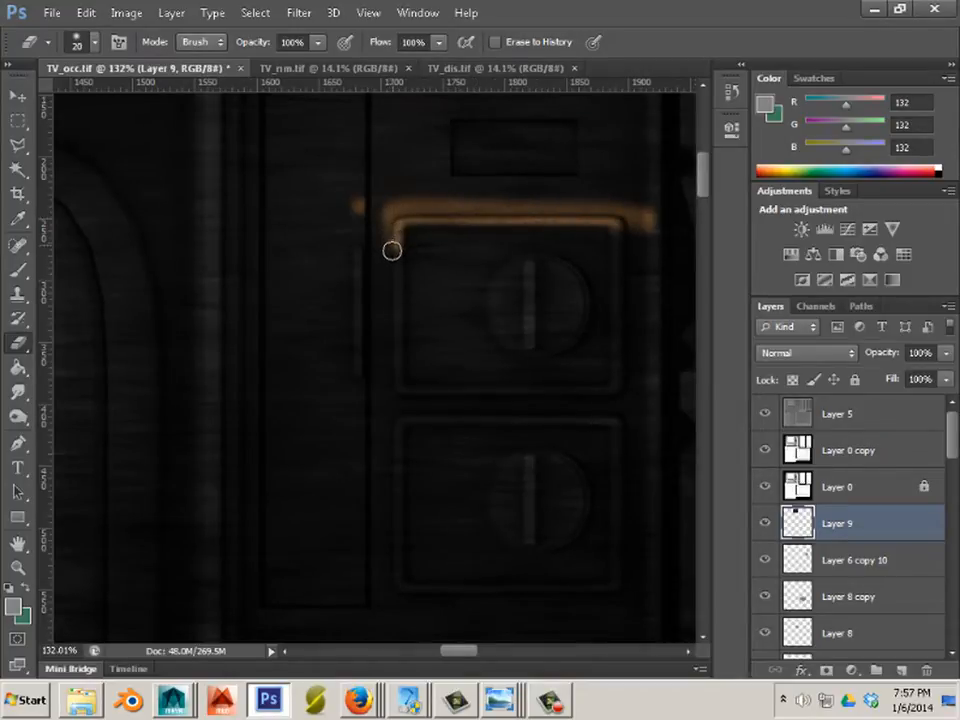
{"action": "left_click_drag", "start_coordinate": [392, 250], "coordinate": [390, 310]}
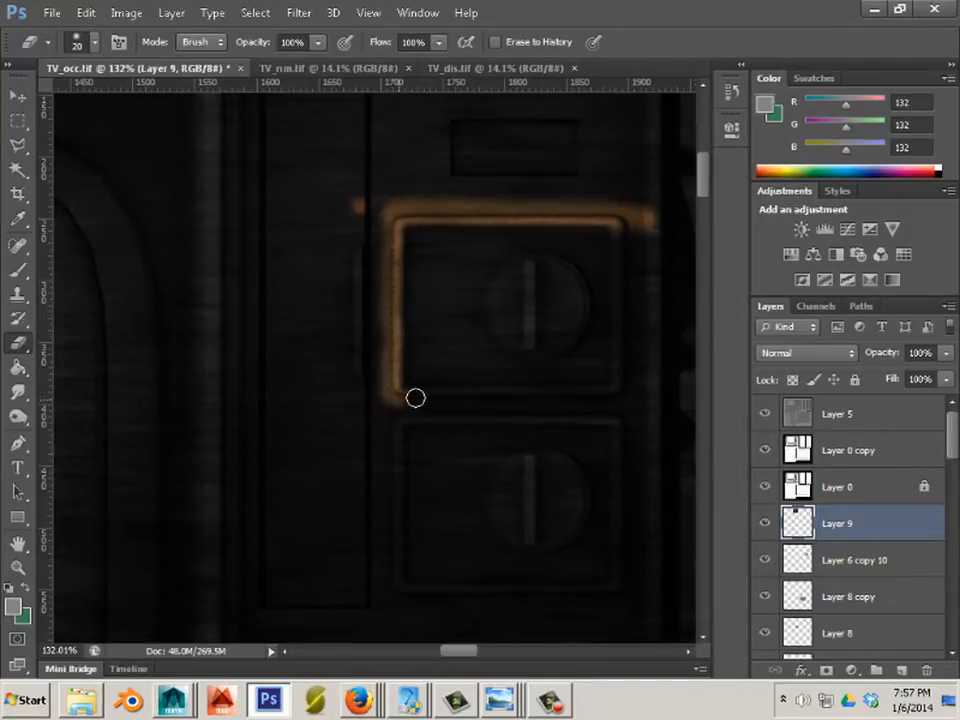
{"action": "left_click_drag", "start_coordinate": [415, 398], "coordinate": [585, 397]}
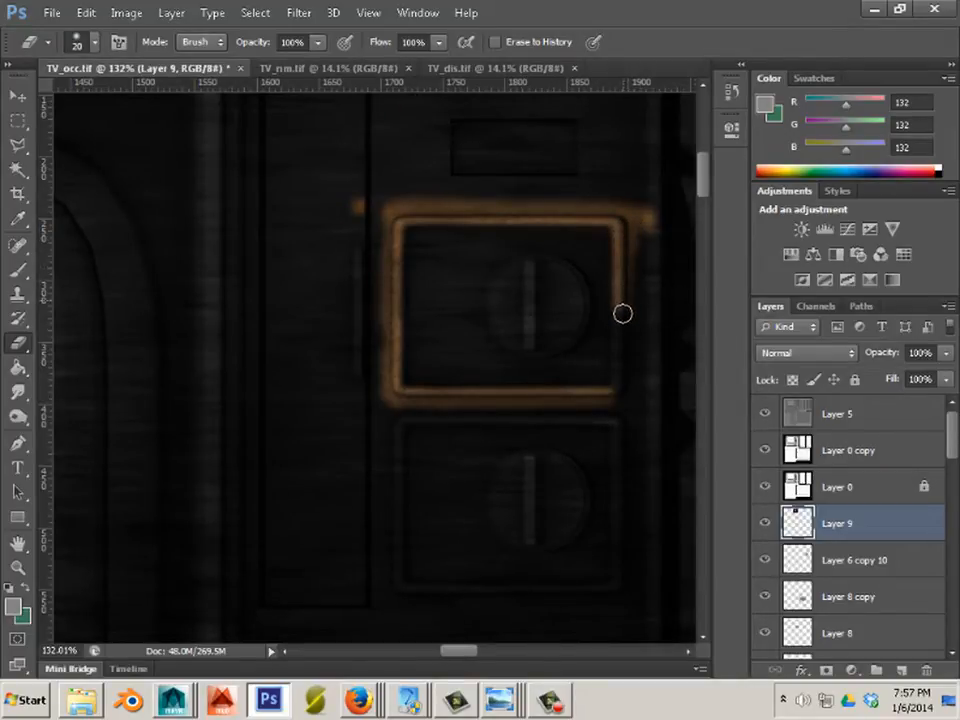
{"action": "left_click_drag", "start_coordinate": [622, 348], "coordinate": [624, 387]}
Erase the black texture along all four sides of the lower dial's frame, including the strip between the two frames
{"action": "scroll", "coordinate": [623, 390], "scroll_direction": "down", "scroll_amount": 3}
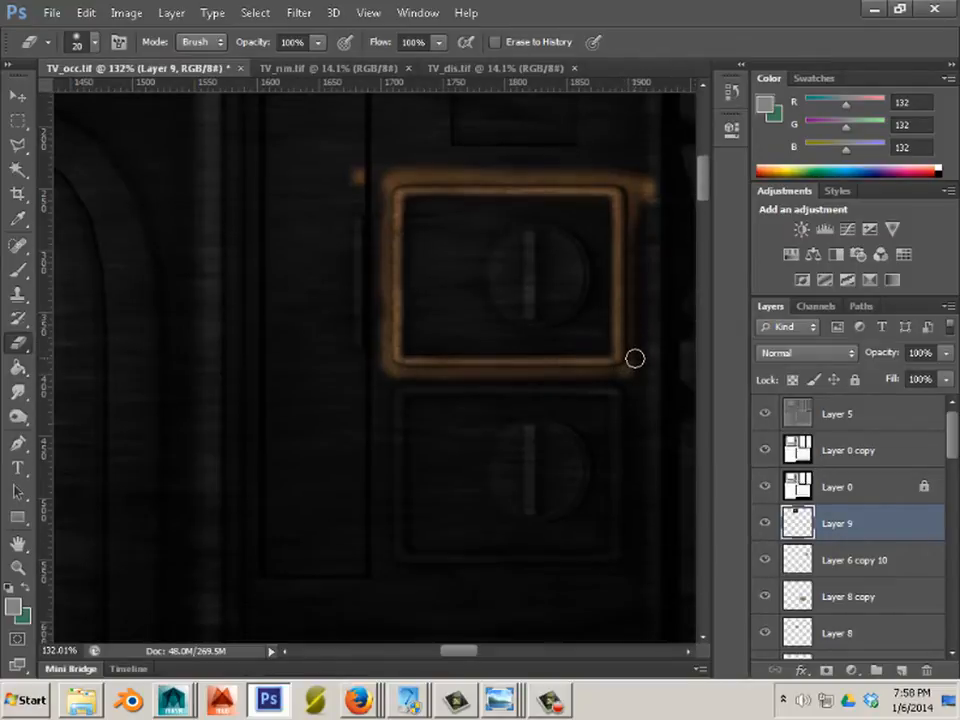
{"action": "left_click_drag", "start_coordinate": [396, 295], "coordinate": [620, 289]}
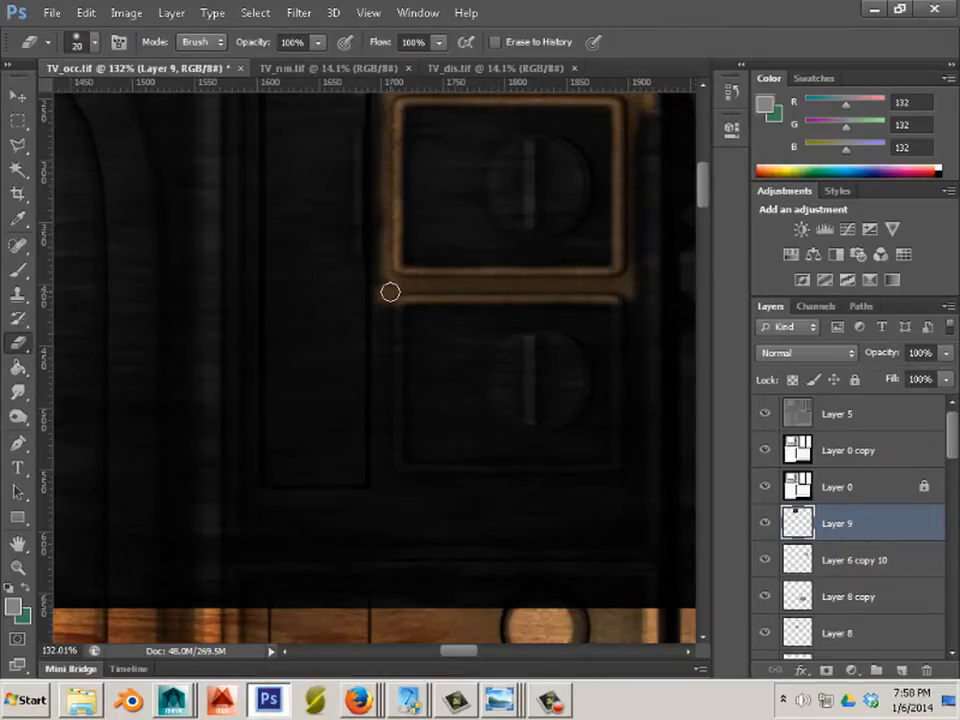
{"action": "mouse_move", "coordinate": [389, 327]}
{"action": "left_mouse_down"}
{"action": "mouse_move", "coordinate": [388, 379]}
{"action": "mouse_move", "coordinate": [390, 325]}
{"action": "left_mouse_up"}
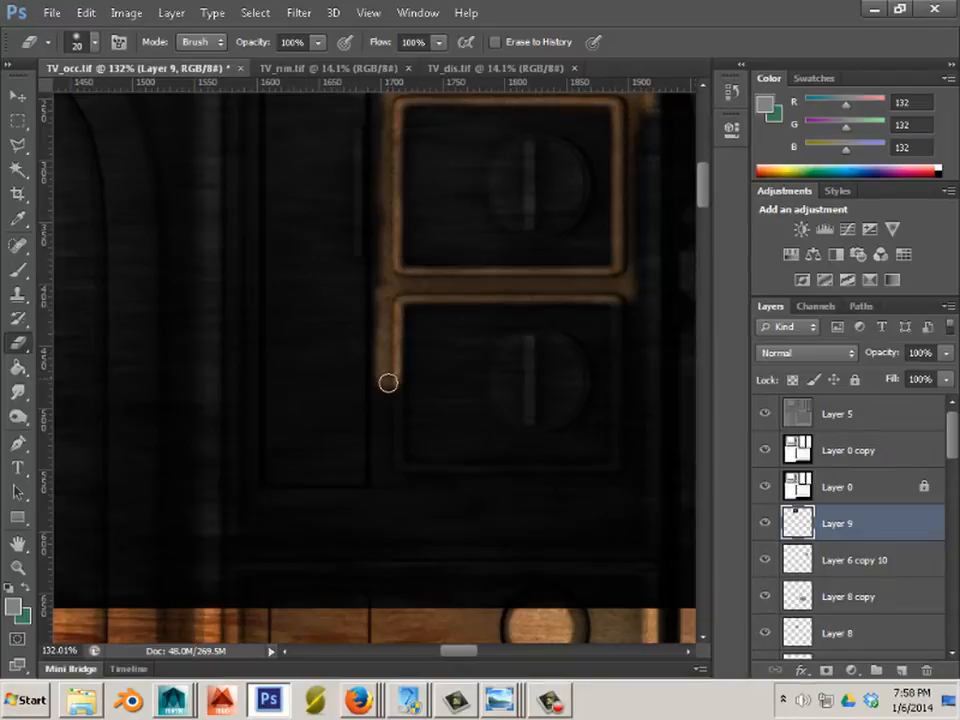
{"action": "left_click_drag", "start_coordinate": [388, 383], "coordinate": [390, 460]}
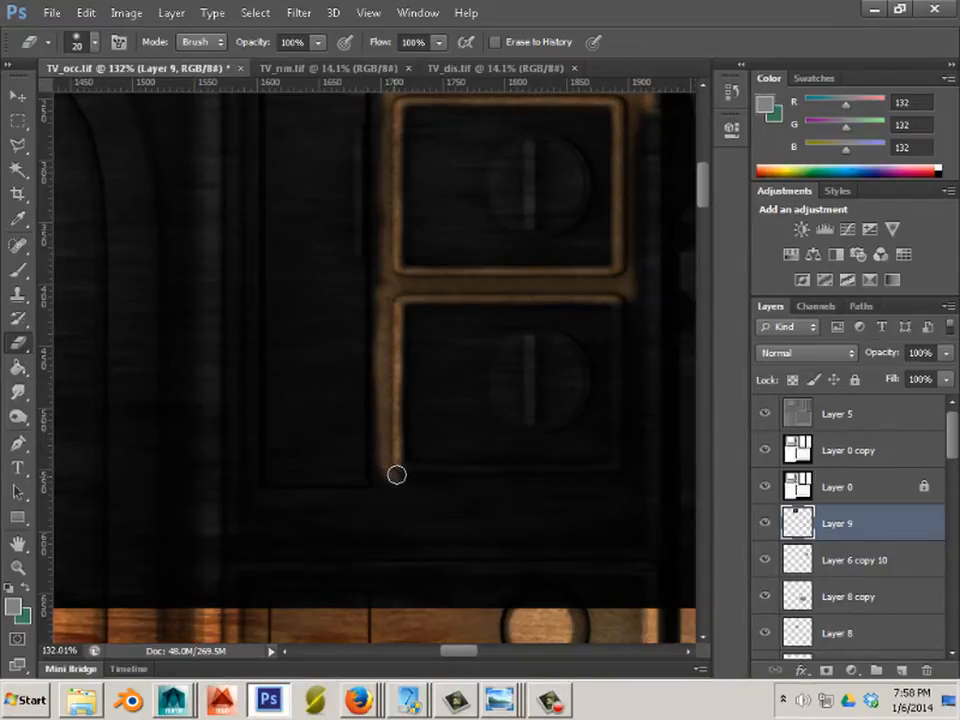
{"action": "left_click_drag", "start_coordinate": [426, 476], "coordinate": [622, 480]}
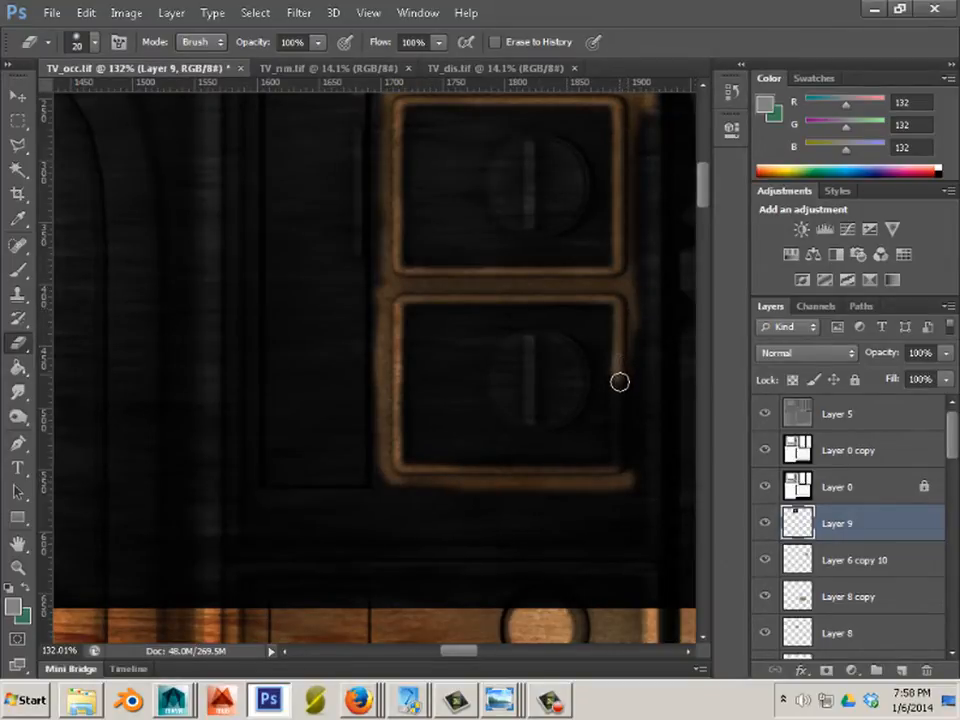
{"action": "left_click_drag", "start_coordinate": [622, 446], "coordinate": [624, 481]}
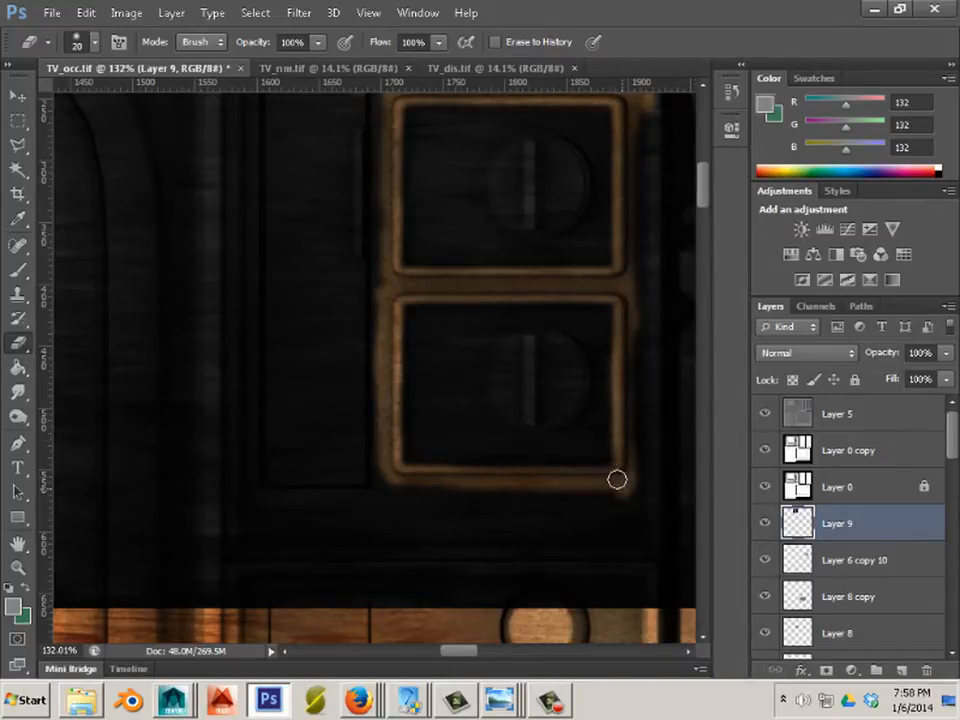
Enlarge the eraser up to 100 px and erase the black texture from the wood panel around the dials and from the screen surround
{"action": "scroll", "coordinate": [605, 446], "scroll_direction": "down", "scroll_amount": 1}
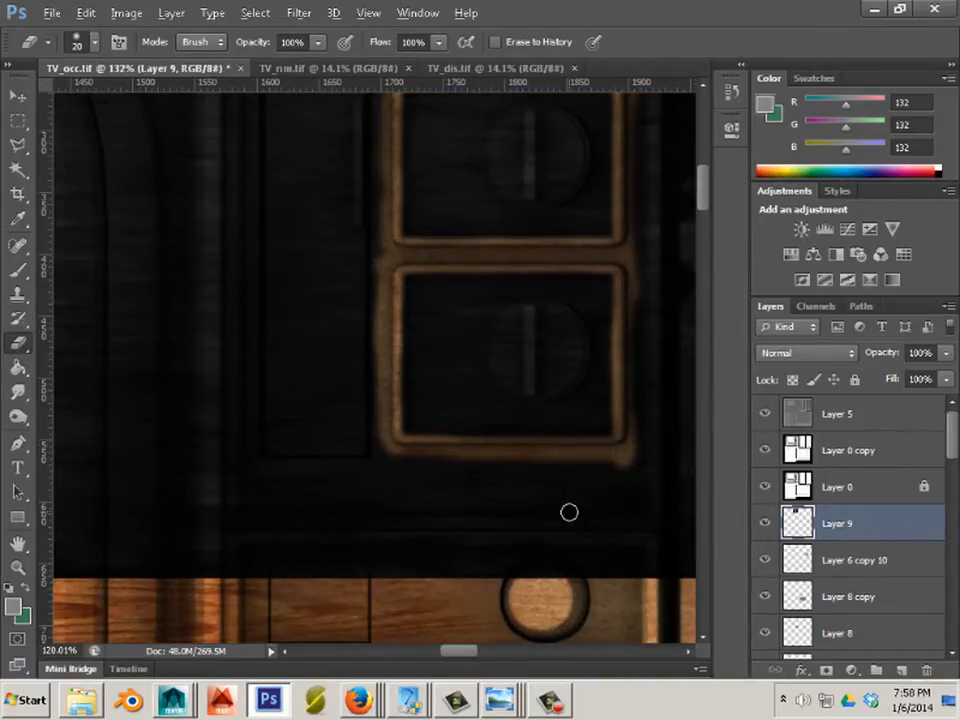
{"action": "scroll", "coordinate": [569, 512], "scroll_direction": "down", "scroll_amount": 3}
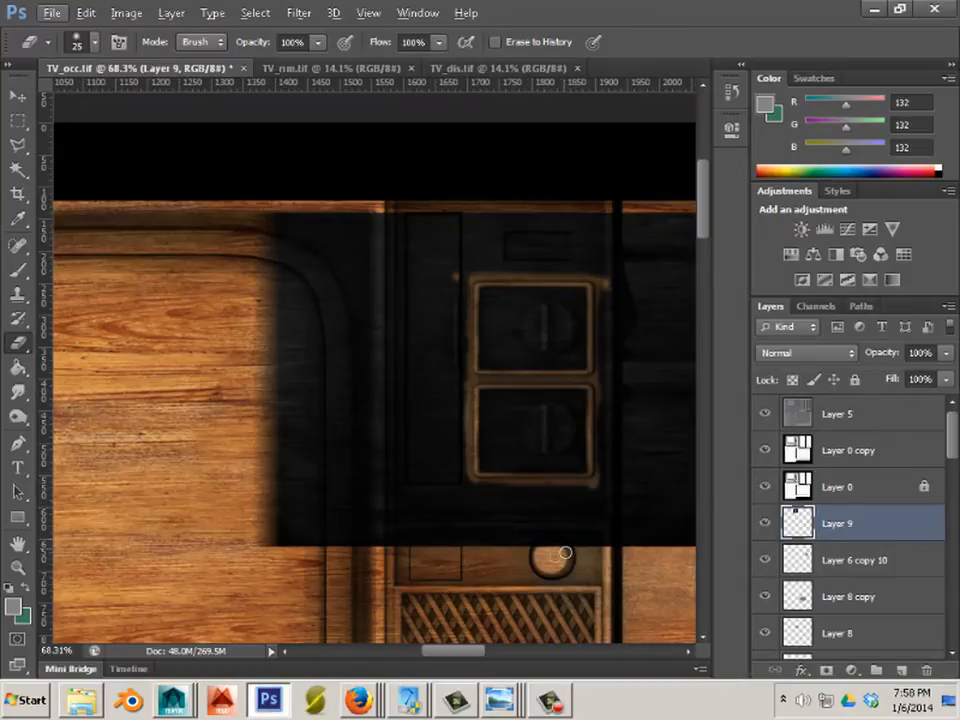
{"action": "key", "text": "bracketright"}
{"action": "key", "text": "bracketright"}
{"action": "mouse_move", "coordinate": [572, 540]}
{"action": "left_mouse_down"}
{"action": "mouse_move", "coordinate": [492, 534]}
{"action": "mouse_move", "coordinate": [607, 513]}
{"action": "mouse_move", "coordinate": [434, 501]}
{"action": "mouse_move", "coordinate": [431, 439]}
{"action": "mouse_move", "coordinate": [427, 485]}
{"action": "mouse_move", "coordinate": [435, 448]}
{"action": "mouse_move", "coordinate": [445, 478]}
{"action": "mouse_move", "coordinate": [450, 430]}
{"action": "mouse_move", "coordinate": [450, 485]}
{"action": "mouse_move", "coordinate": [451, 254]}
{"action": "left_mouse_up"}
{"action": "key", "text": "bracketleft"}
{"action": "key", "text": "bracketright"}
{"action": "key", "text": "bracketright"}
{"action": "key", "text": "bracketright"}
{"action": "key", "text": "bracketright"}
{"action": "key", "text": "bracketright"}
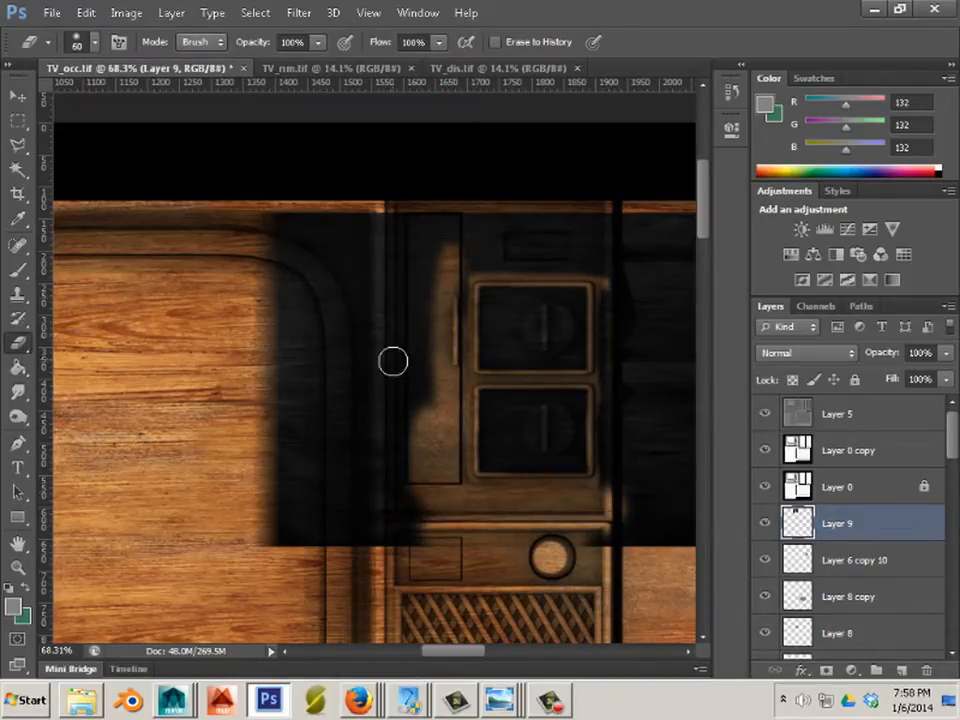
{"action": "mouse_move", "coordinate": [388, 429]}
{"action": "left_mouse_down"}
{"action": "mouse_move", "coordinate": [389, 521]}
{"action": "mouse_move", "coordinate": [345, 300]}
{"action": "mouse_move", "coordinate": [361, 544]}
{"action": "mouse_move", "coordinate": [406, 546]}
{"action": "mouse_move", "coordinate": [294, 566]}
{"action": "mouse_move", "coordinate": [274, 312]}
{"action": "mouse_move", "coordinate": [331, 172]}
{"action": "mouse_move", "coordinate": [267, 305]}
{"action": "mouse_move", "coordinate": [294, 261]}
{"action": "mouse_move", "coordinate": [341, 269]}
{"action": "mouse_move", "coordinate": [379, 327]}
{"action": "mouse_move", "coordinate": [426, 349]}
{"action": "mouse_move", "coordinate": [422, 371]}
{"action": "mouse_move", "coordinate": [430, 321]}
{"action": "mouse_move", "coordinate": [446, 299]}
{"action": "mouse_move", "coordinate": [445, 240]}
{"action": "mouse_move", "coordinate": [348, 231]}
{"action": "mouse_move", "coordinate": [593, 235]}
{"action": "mouse_move", "coordinate": [472, 244]}
{"action": "mouse_move", "coordinate": [653, 261]}
{"action": "mouse_move", "coordinate": [637, 224]}
{"action": "mouse_move", "coordinate": [622, 344]}
{"action": "mouse_move", "coordinate": [625, 318]}
{"action": "mouse_move", "coordinate": [630, 475]}
{"action": "mouse_move", "coordinate": [639, 381]}
{"action": "mouse_move", "coordinate": [658, 587]}
{"action": "left_mouse_up"}
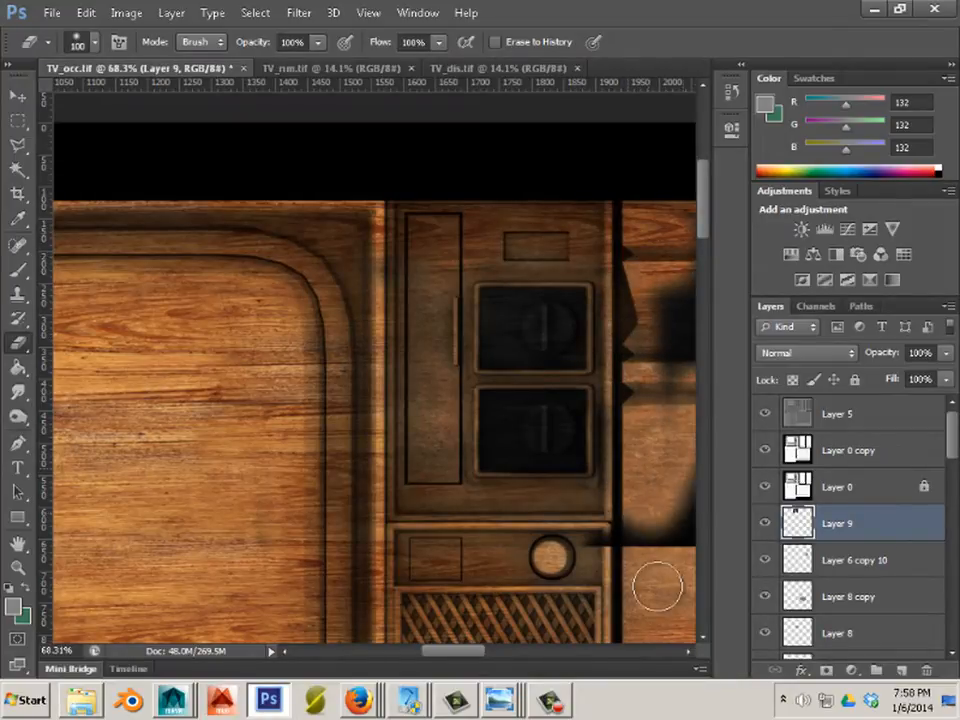
Erase the remaining black texture over the carved column beside the dial panel, reducing the eraser to 45 px for the panel's edge
{"action": "left_click_drag", "start_coordinate": [451, 651], "coordinate": [498, 651]}
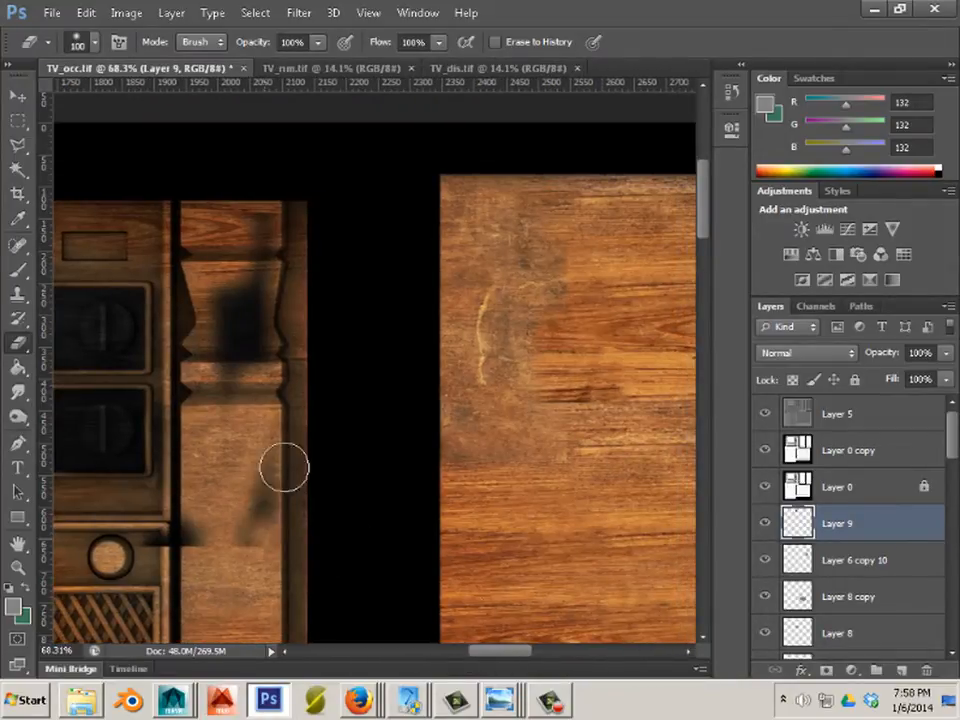
{"action": "mouse_move", "coordinate": [285, 465]}
{"action": "left_mouse_down"}
{"action": "mouse_move", "coordinate": [240, 441]}
{"action": "mouse_move", "coordinate": [214, 273]}
{"action": "mouse_move", "coordinate": [206, 420]}
{"action": "mouse_move", "coordinate": [257, 474]}
{"action": "left_mouse_up"}
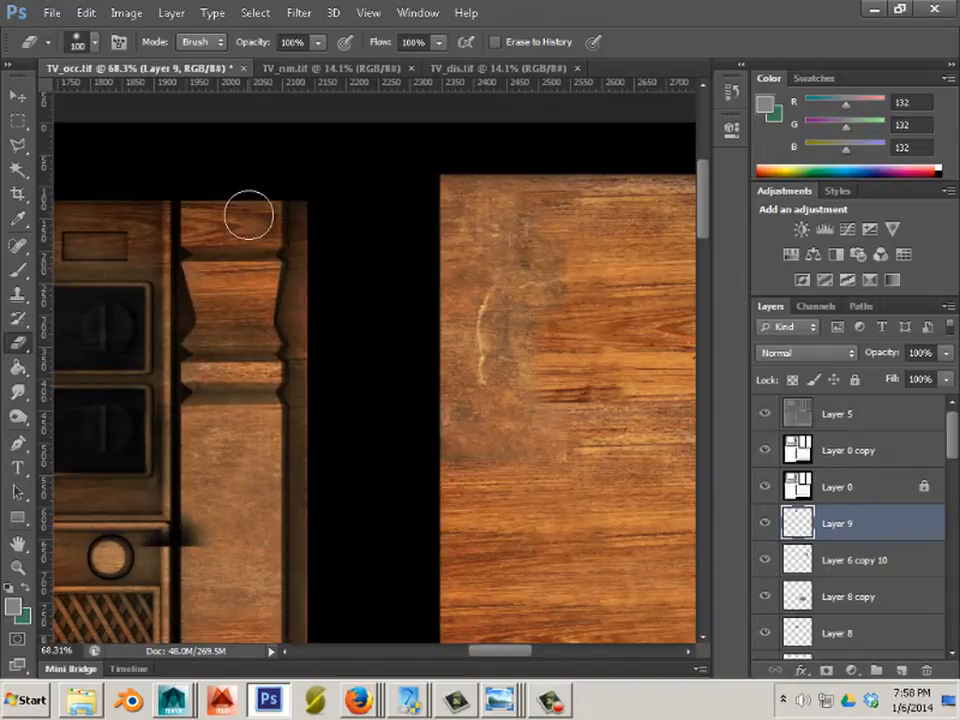
{"action": "mouse_move", "coordinate": [223, 542]}
{"action": "left_mouse_down"}
{"action": "mouse_move", "coordinate": [197, 551]}
{"action": "mouse_move", "coordinate": [129, 525]}
{"action": "left_mouse_up"}
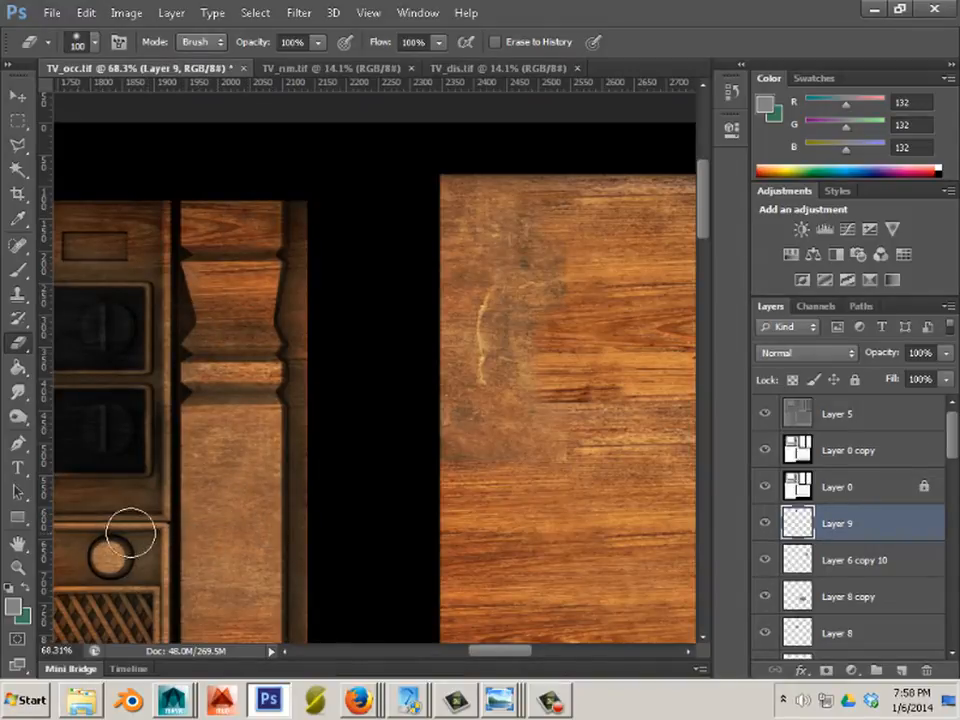
{"action": "key", "text": "bracketleft"}
{"action": "key", "text": "bracketleft"}
{"action": "key", "text": "bracketleft"}
{"action": "key", "text": "bracketleft"}
{"action": "key", "text": "bracketleft"}
{"action": "mouse_move", "coordinate": [170, 478]}
{"action": "left_mouse_down"}
{"action": "mouse_move", "coordinate": [161, 414]}
{"action": "mouse_move", "coordinate": [162, 512]}
{"action": "left_mouse_up"}
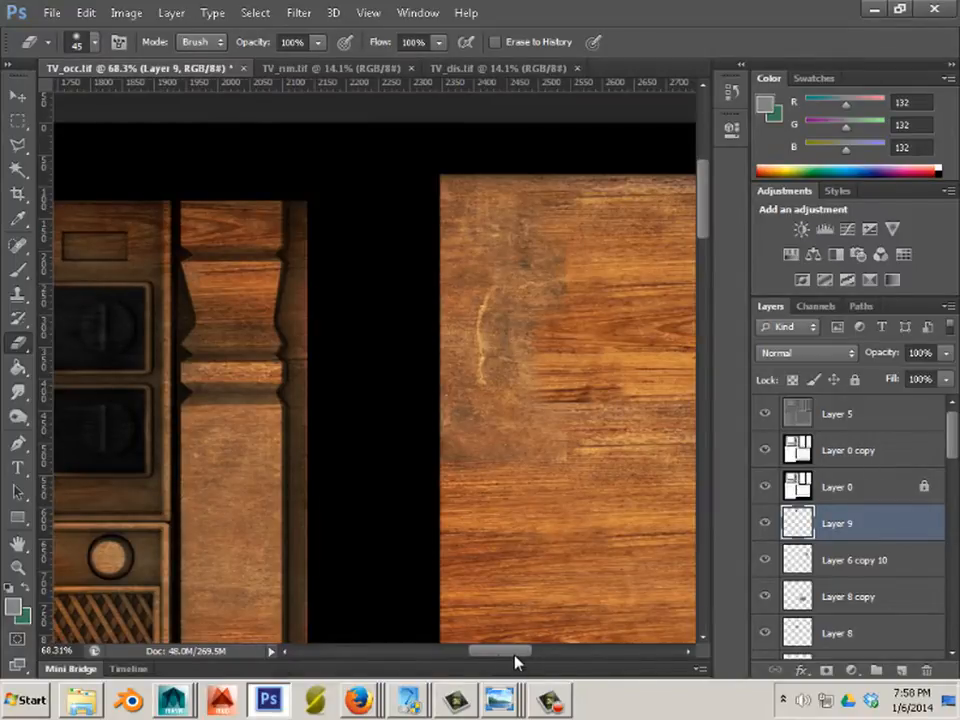
{"action": "left_click_drag", "start_coordinate": [514, 655], "coordinate": [489, 660]}
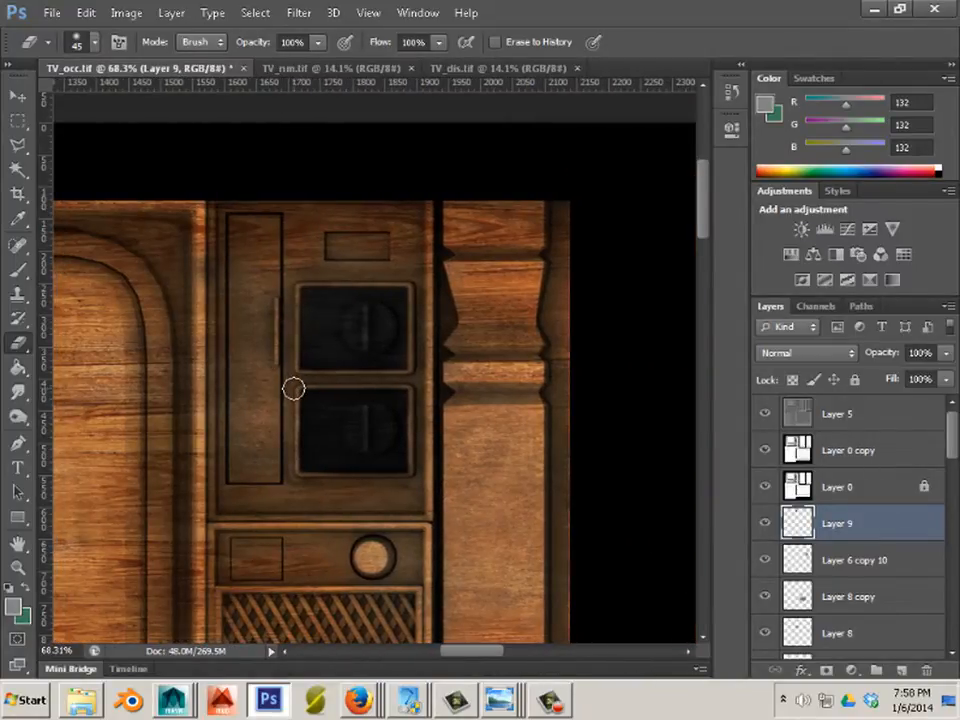
{"action": "scroll", "coordinate": [293, 388], "scroll_direction": "up", "scroll_amount": 5}
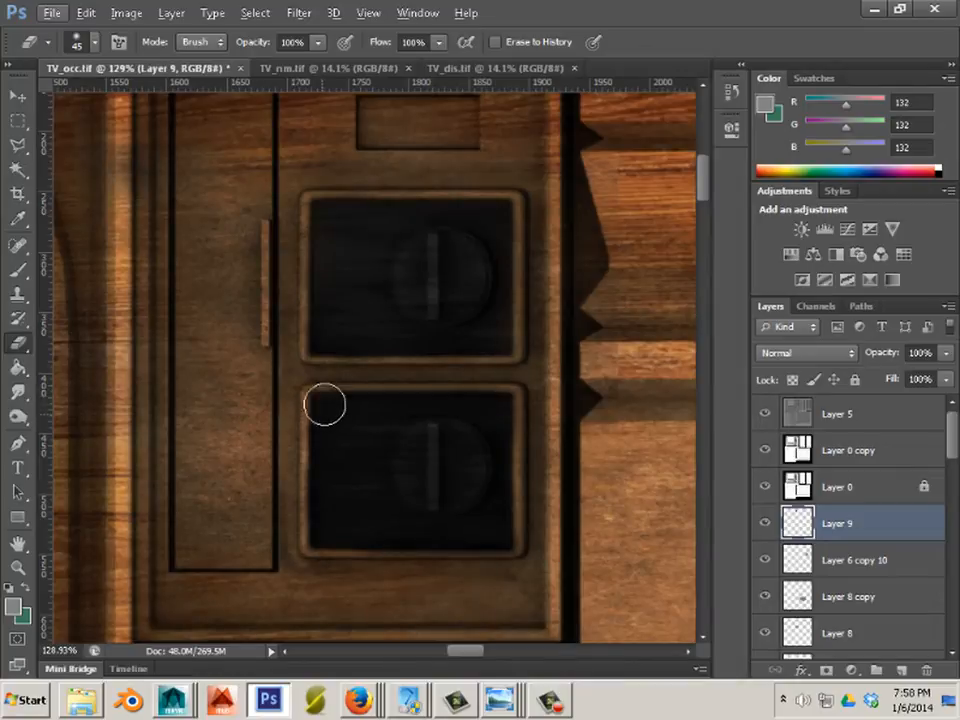
Switch to Firefox and search Google Images for "brass texture" in a new tab
{"action": "key", "text": "alt+Tab"}
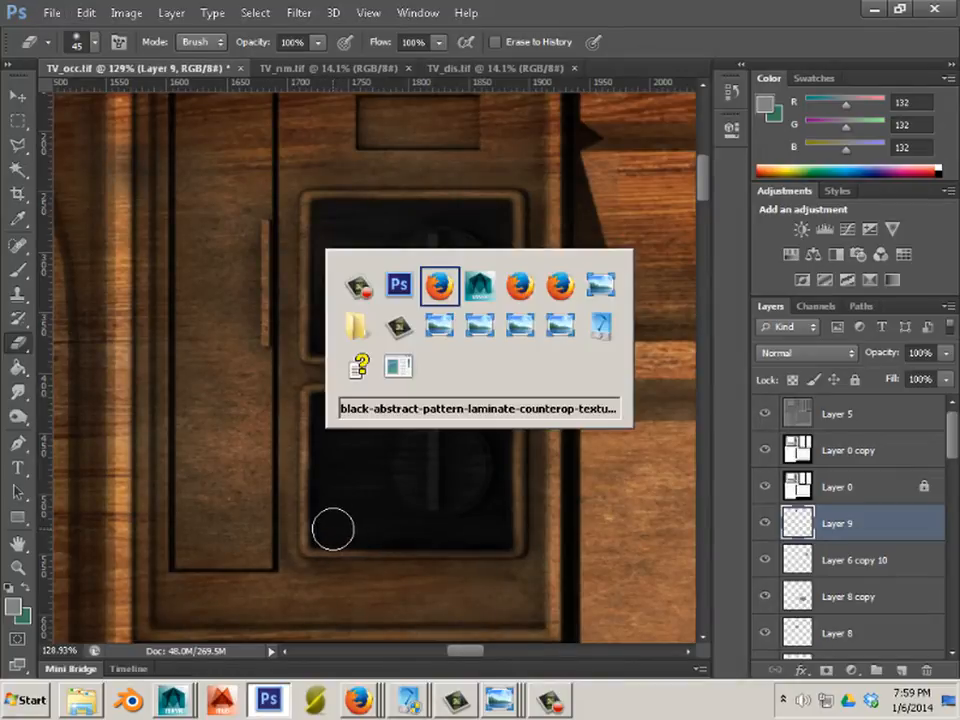
{"action": "left_click", "coordinate": [198, 58]}
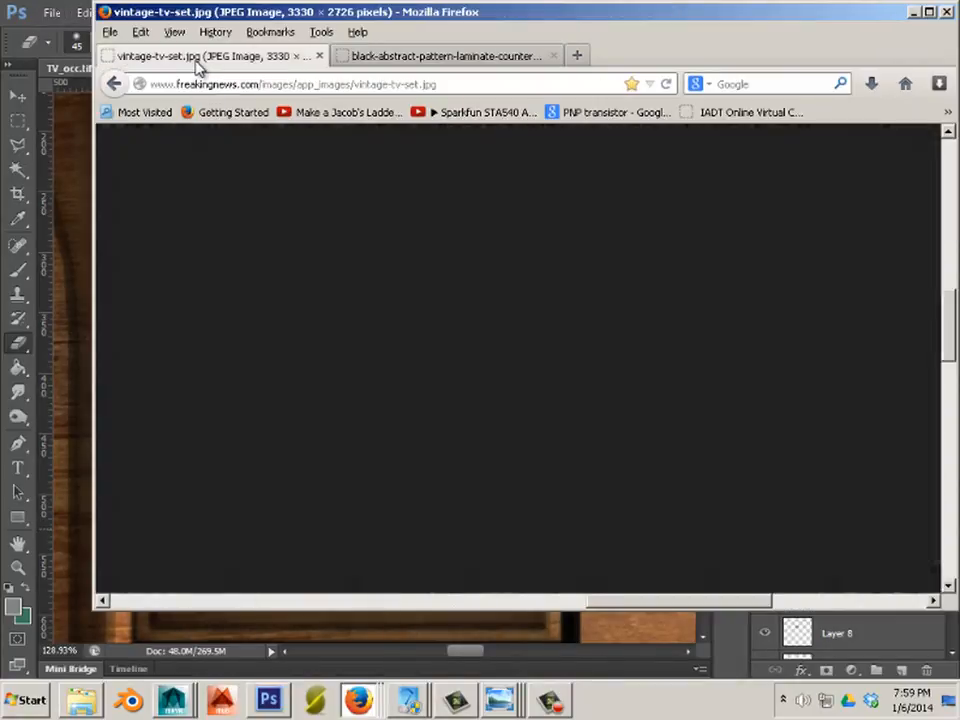
{"action": "left_click", "coordinate": [383, 62]}
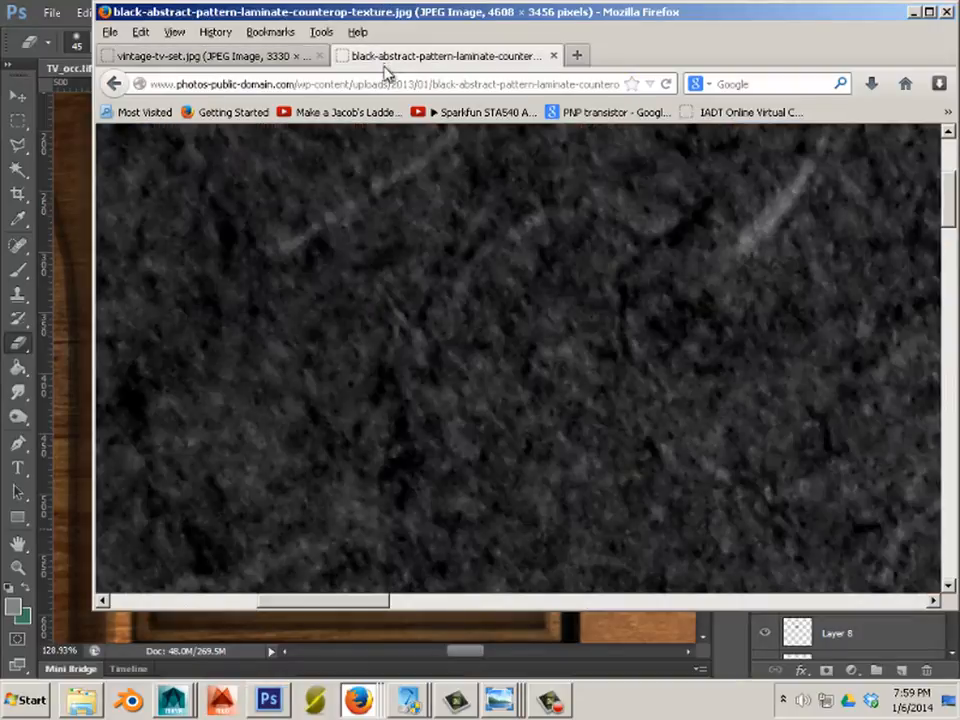
{"action": "left_click", "coordinate": [576, 56]}
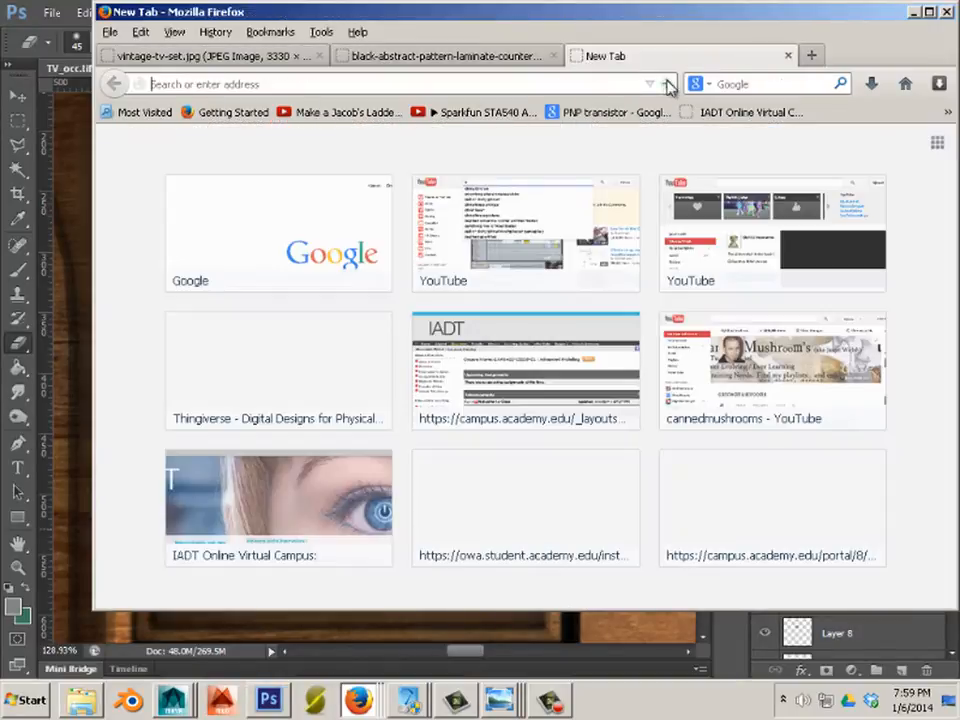
{"action": "left_click", "coordinate": [285, 238]}
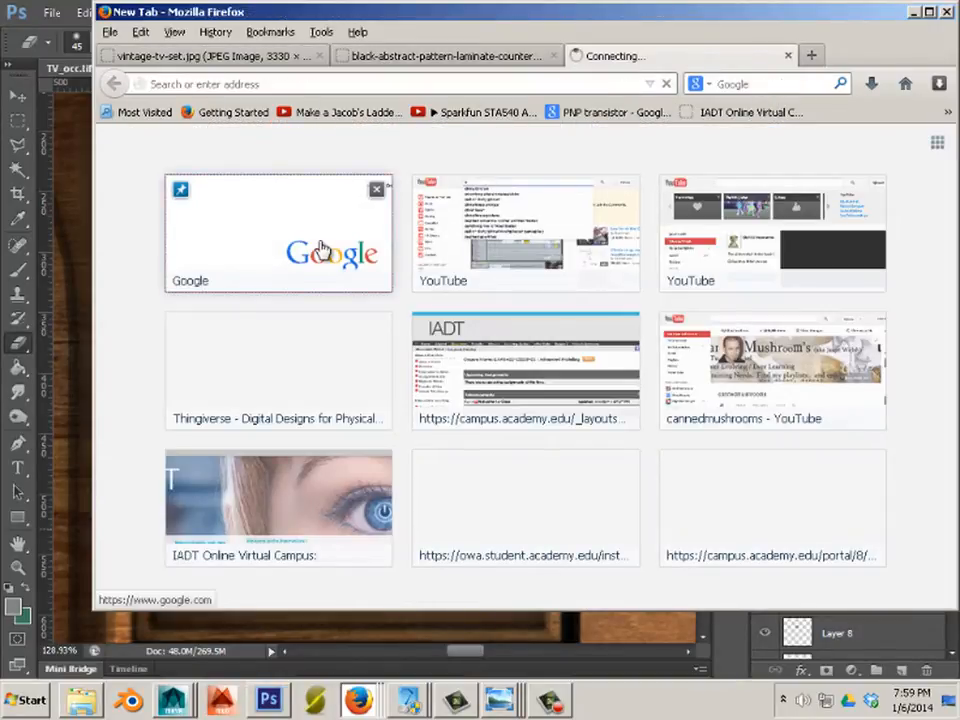
{"action": "type", "text": "b"}
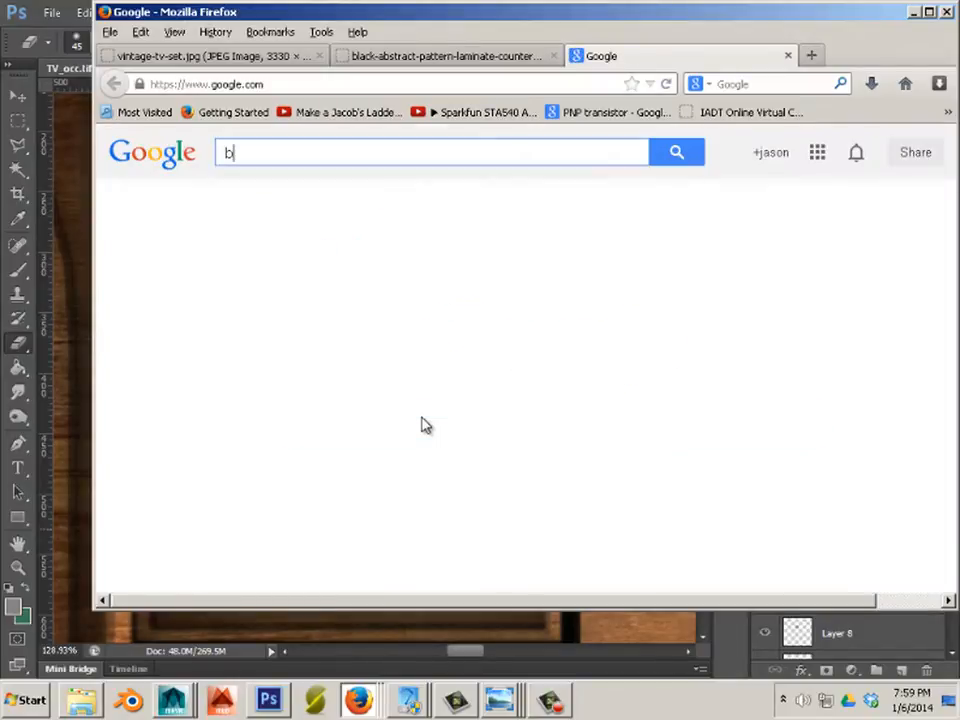
{"action": "type", "text": "rass t"}
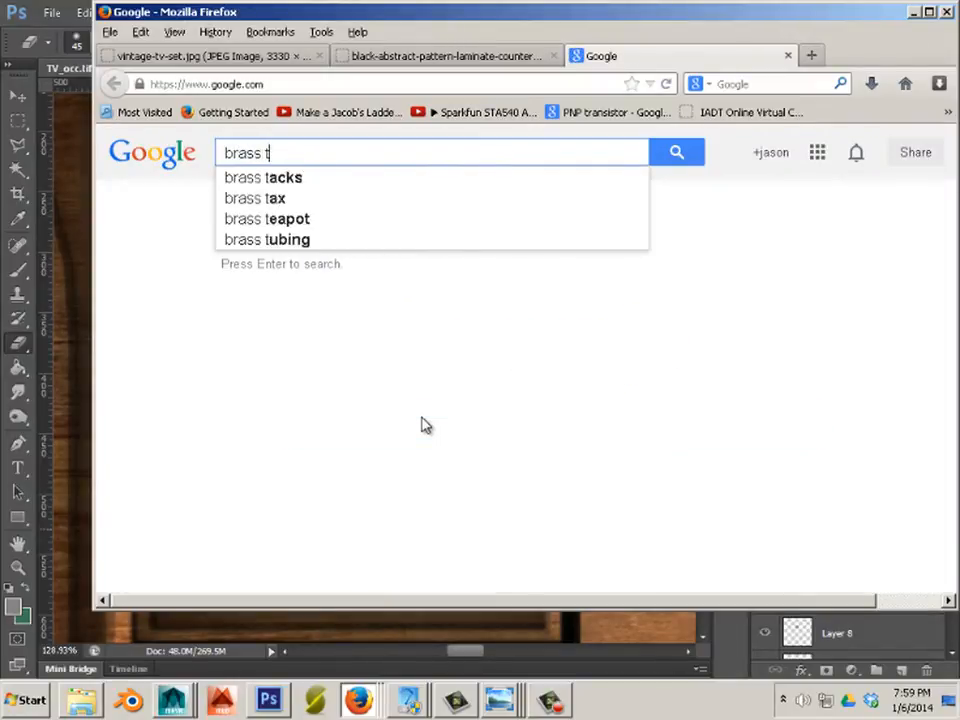
{"action": "type", "text": "exture"}
{"action": "key", "text": "Return"}
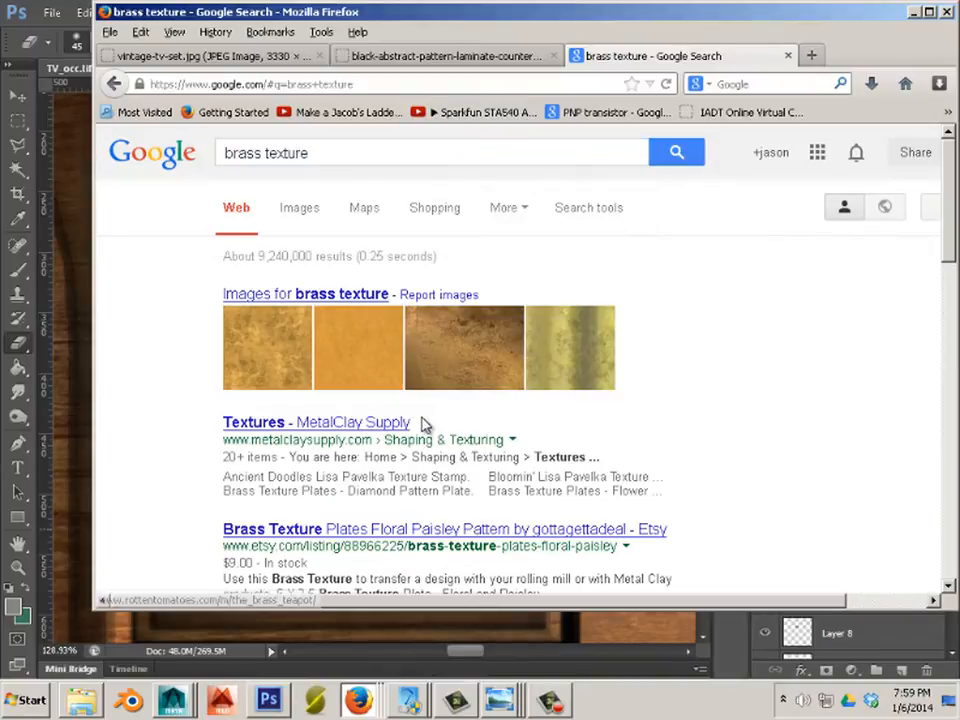
{"action": "left_click", "coordinate": [297, 207]}
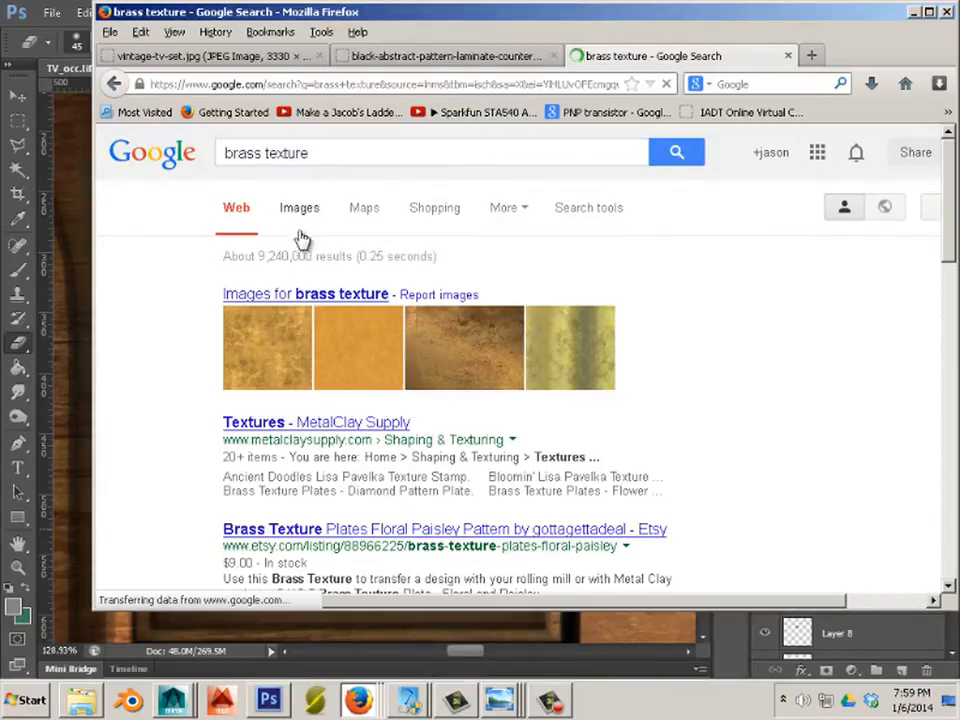
{"action": "scroll", "coordinate": [352, 445], "scroll_direction": "down", "scroll_amount": 4}
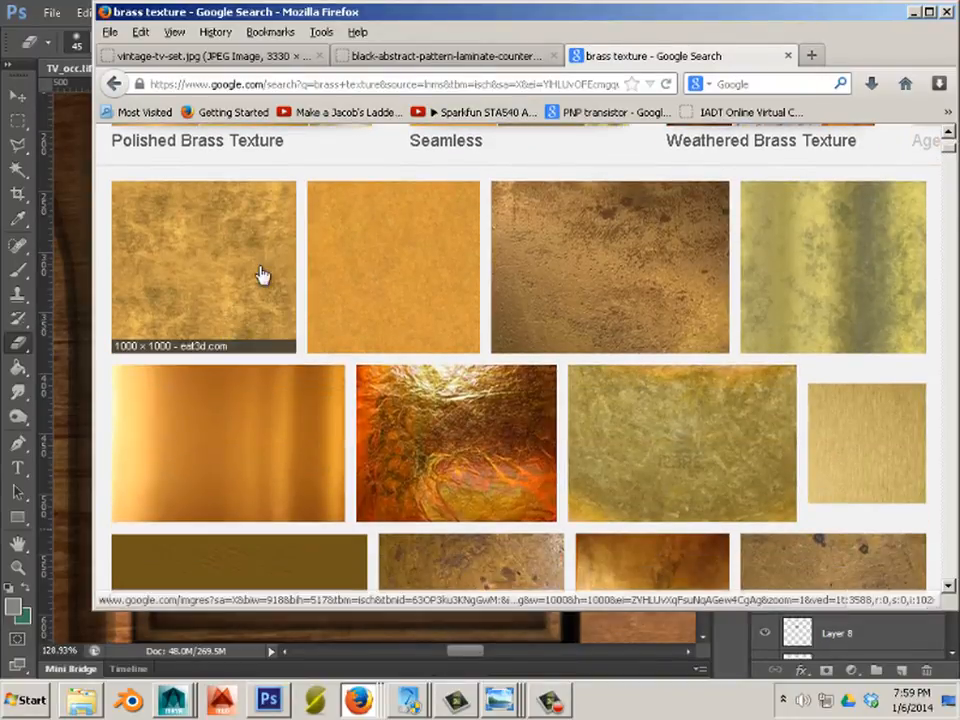
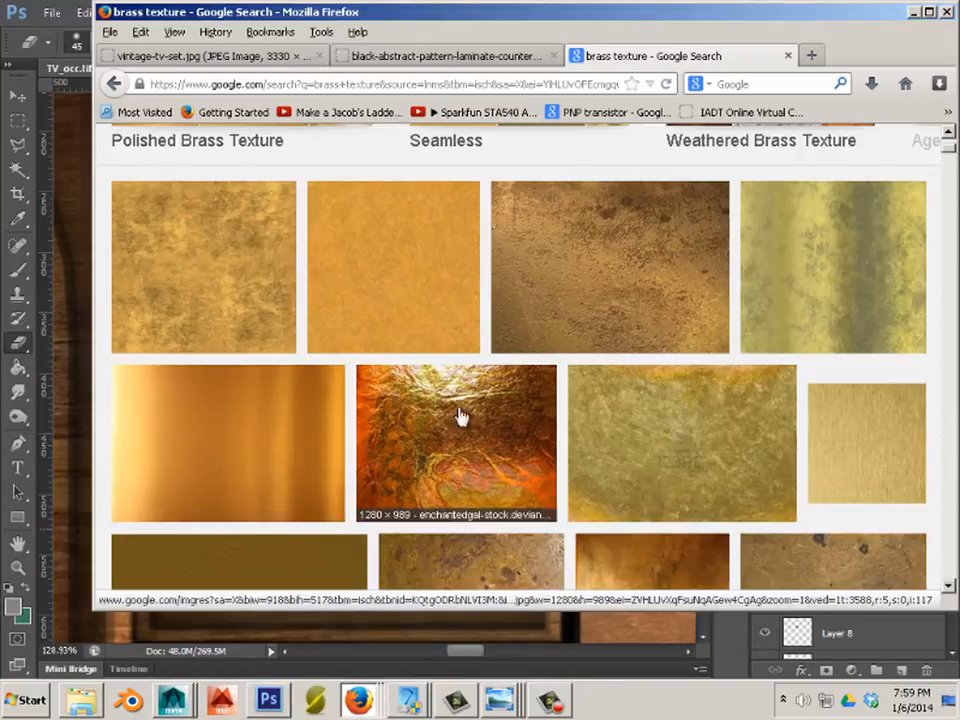
Pick the riveted brass plate from the image results and open Brass_Plate_IStock.jpg in Photoshop CS6
{"action": "scroll", "coordinate": [555, 388], "scroll_direction": "down", "scroll_amount": 4}
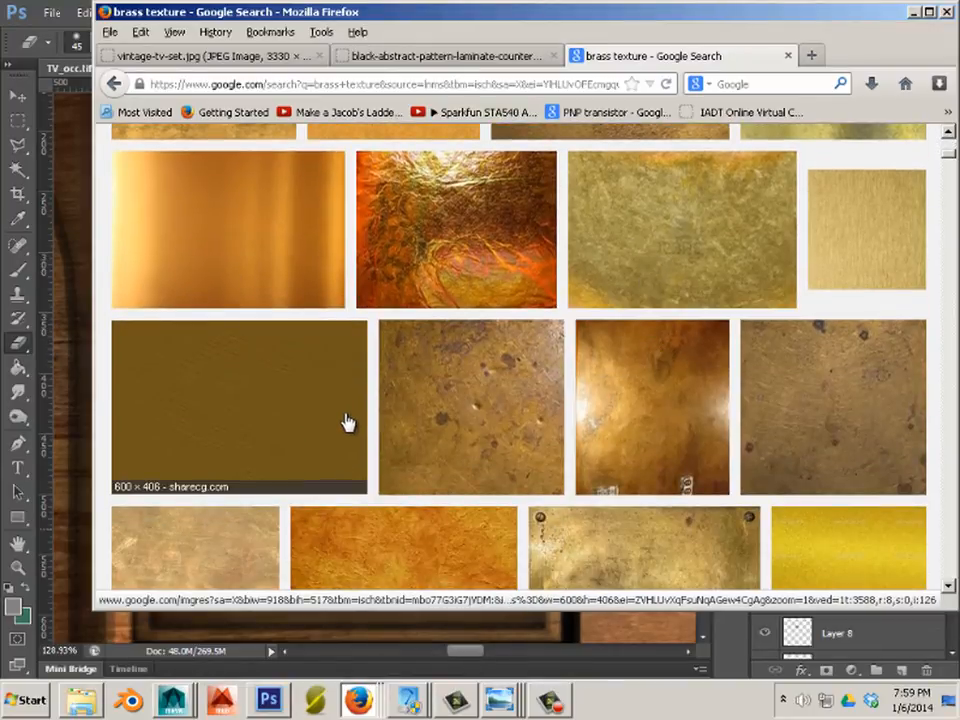
{"action": "scroll", "coordinate": [745, 404], "scroll_direction": "down", "scroll_amount": 2}
{"action": "scroll", "coordinate": [731, 407], "scroll_direction": "down", "scroll_amount": 2}
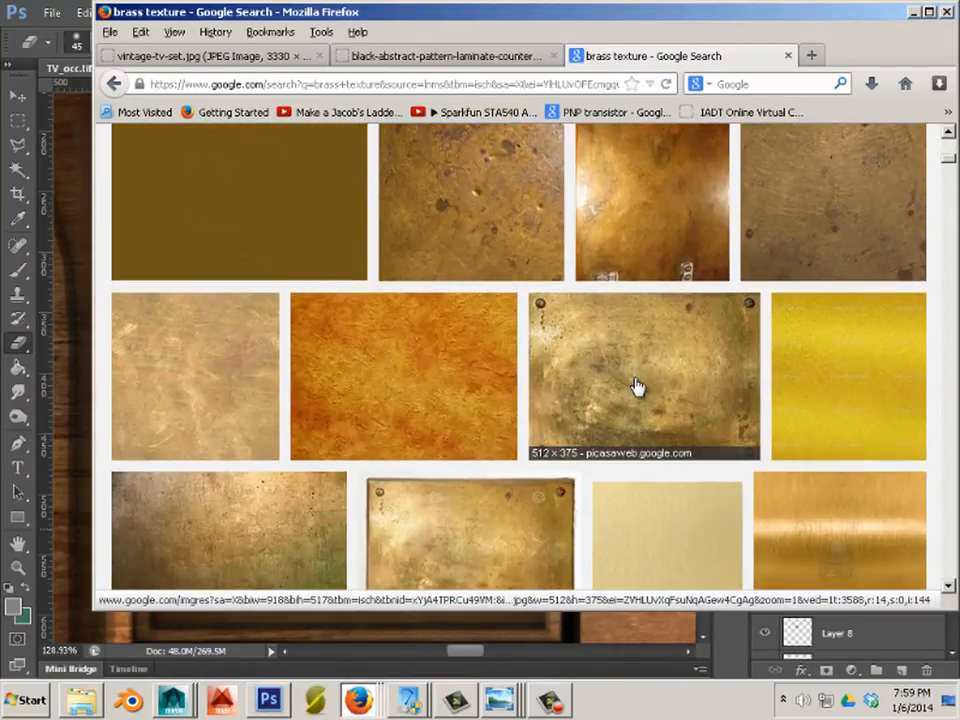
{"action": "left_click", "coordinate": [602, 371]}
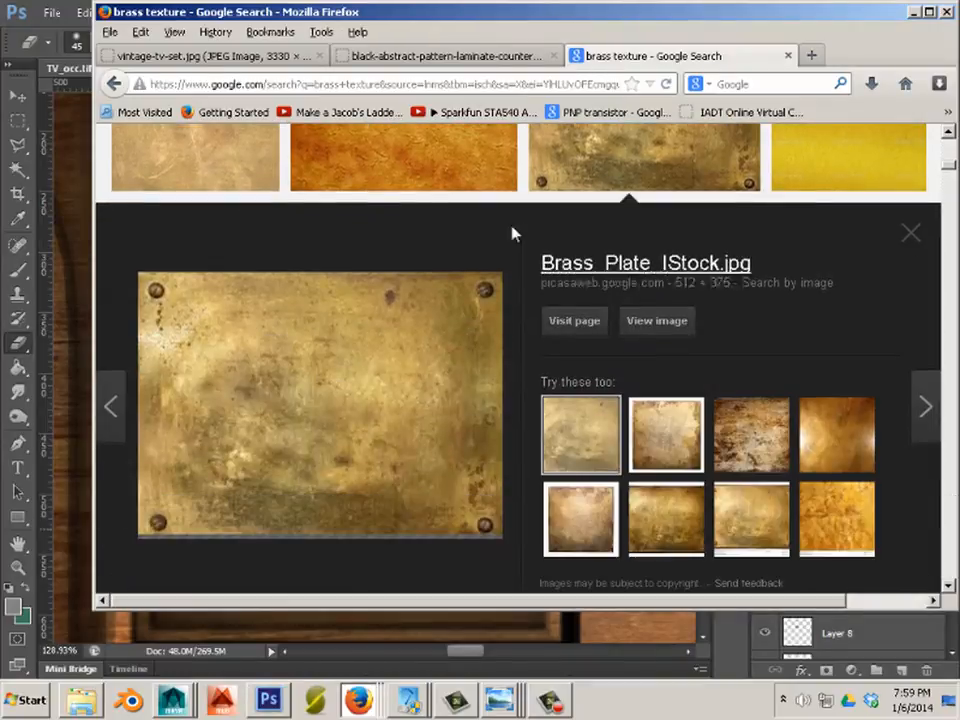
{"action": "left_click", "coordinate": [595, 338]}
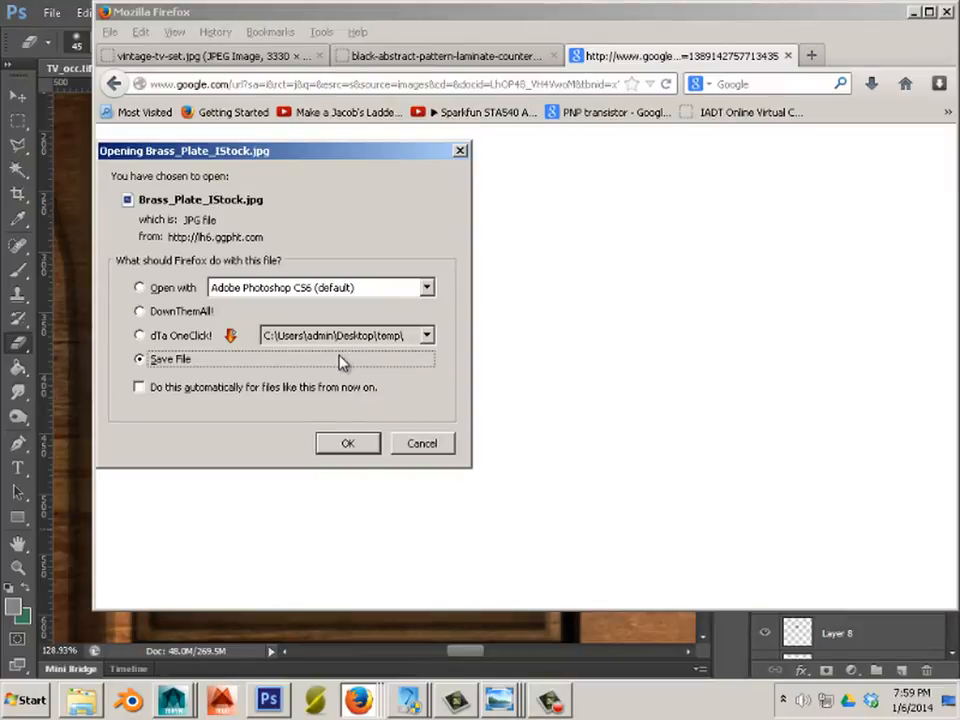
{"action": "left_click", "coordinate": [149, 290]}
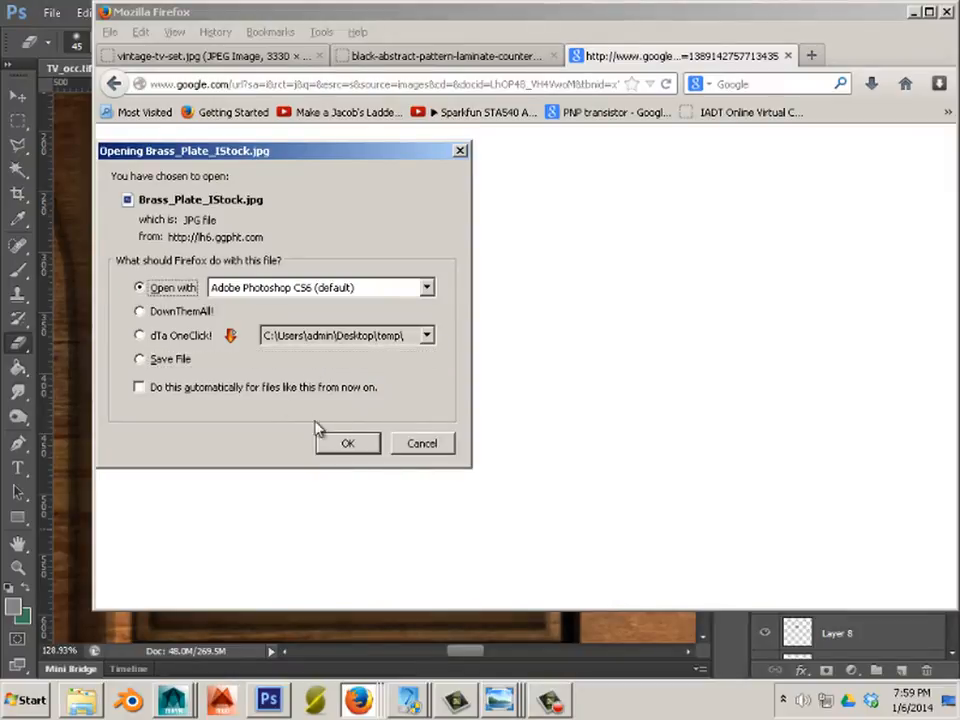
{"action": "left_click", "coordinate": [340, 443]}
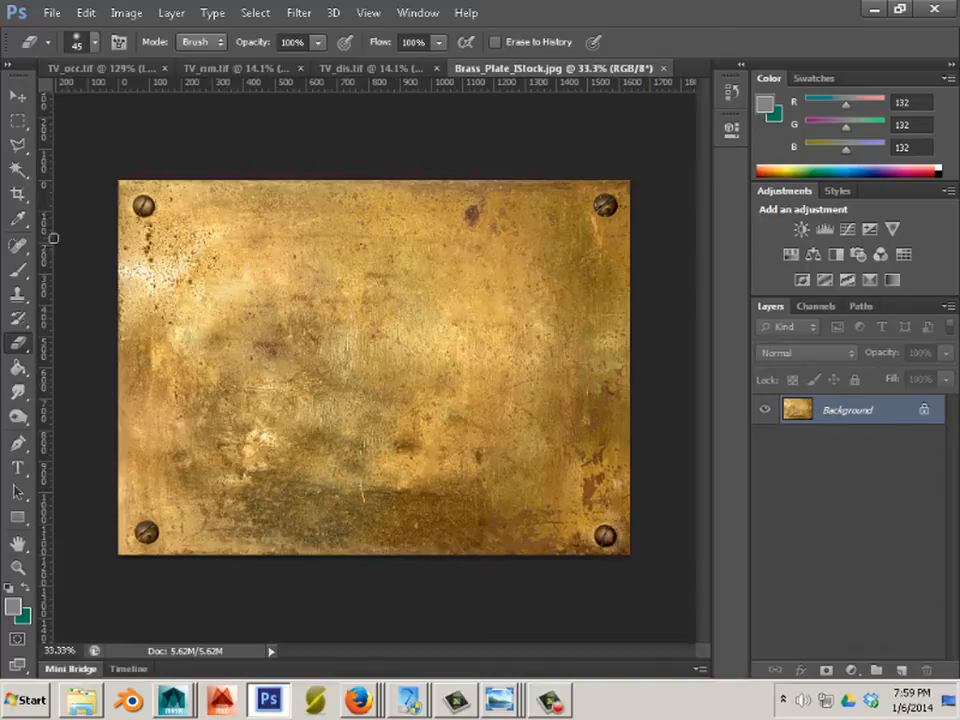
Copy a rectangular area from the middle of the brass plate, avoiding the screws, and paste it into TV_occ.tif
{"action": "left_click", "coordinate": [18, 120]}
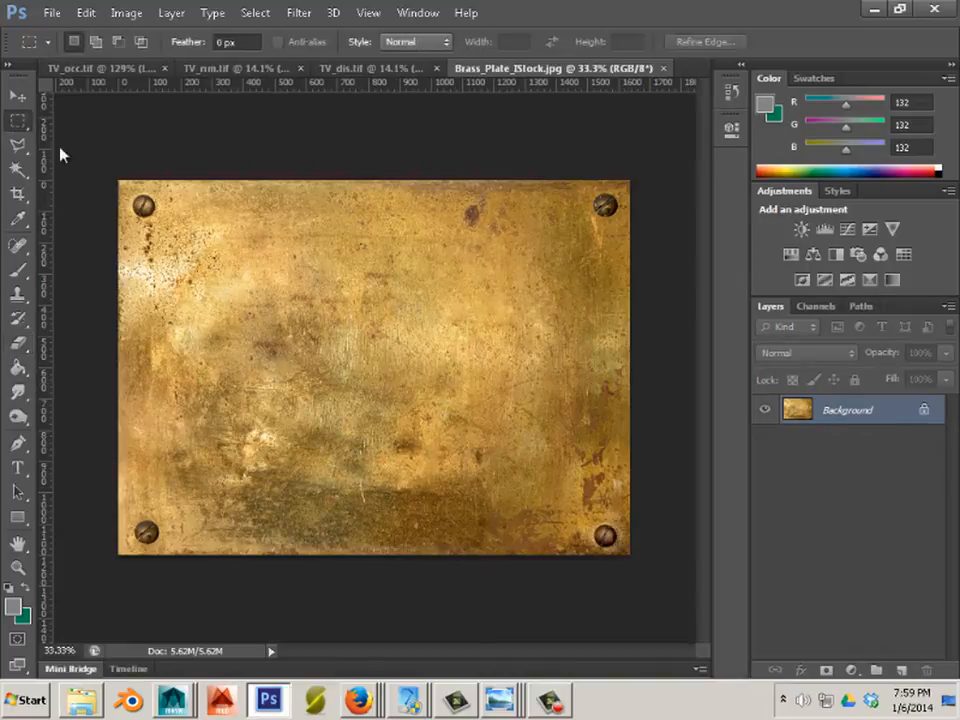
{"action": "left_click_drag", "start_coordinate": [232, 246], "coordinate": [520, 507]}
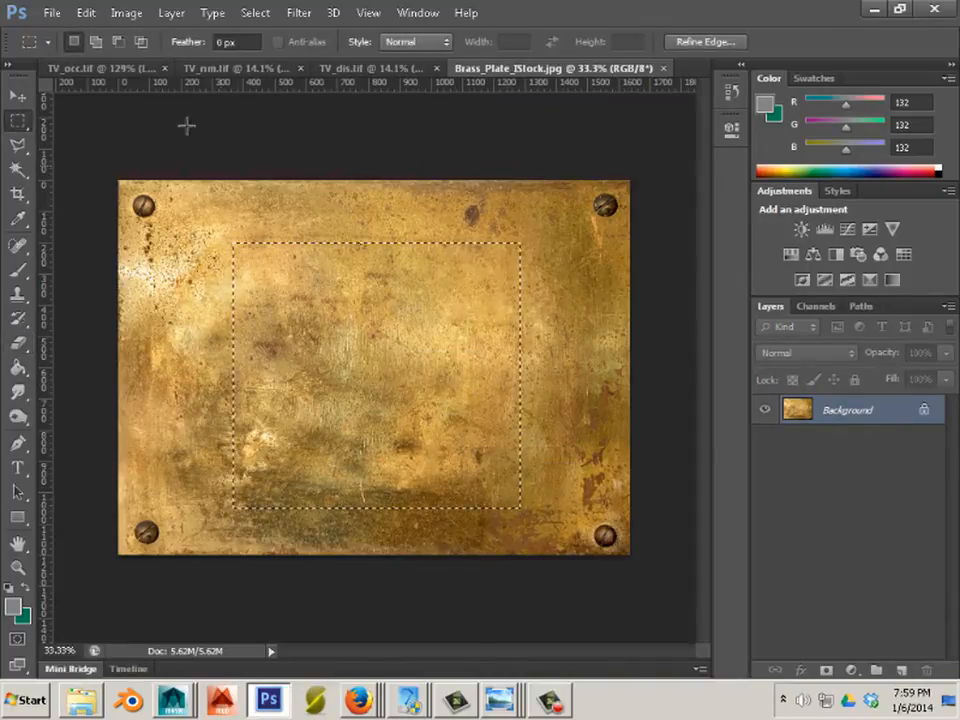
{"action": "left_click", "coordinate": [86, 12]}
{"action": "left_click", "coordinate": [118, 130]}
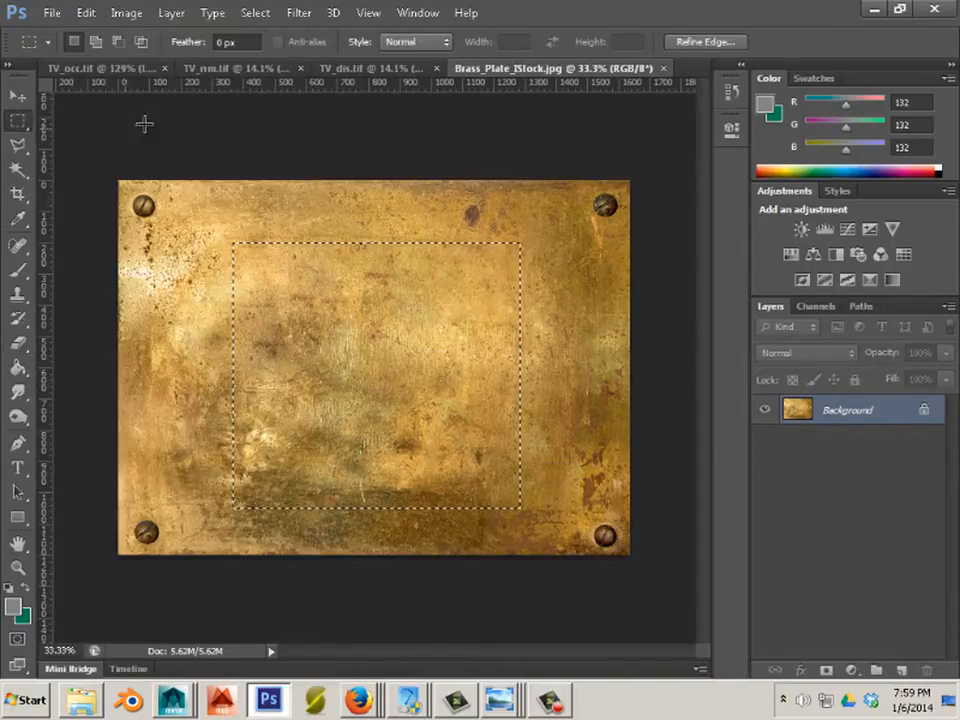
{"action": "left_click", "coordinate": [338, 70]}
{"action": "left_click", "coordinate": [253, 70]}
{"action": "left_click", "coordinate": [139, 70]}
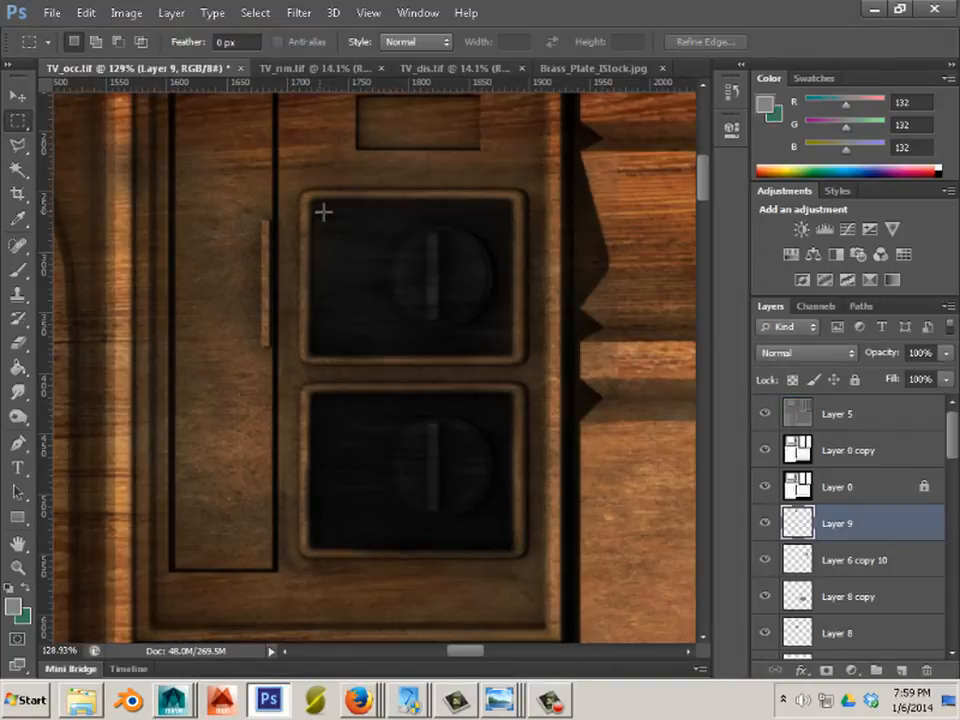
{"action": "left_click", "coordinate": [86, 12]}
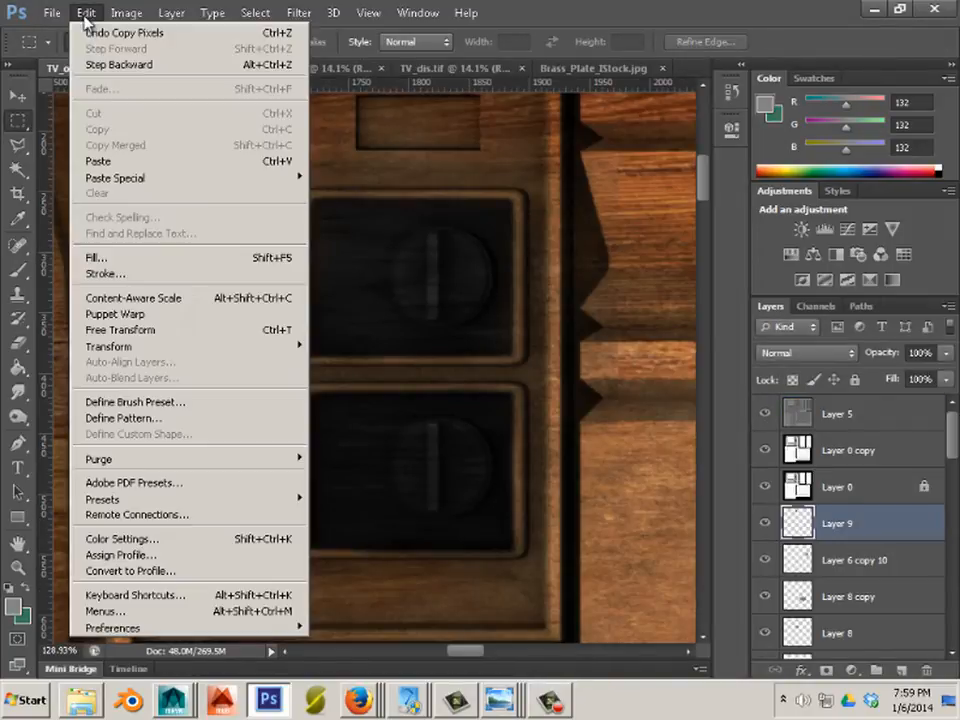
{"action": "left_click", "coordinate": [141, 162]}
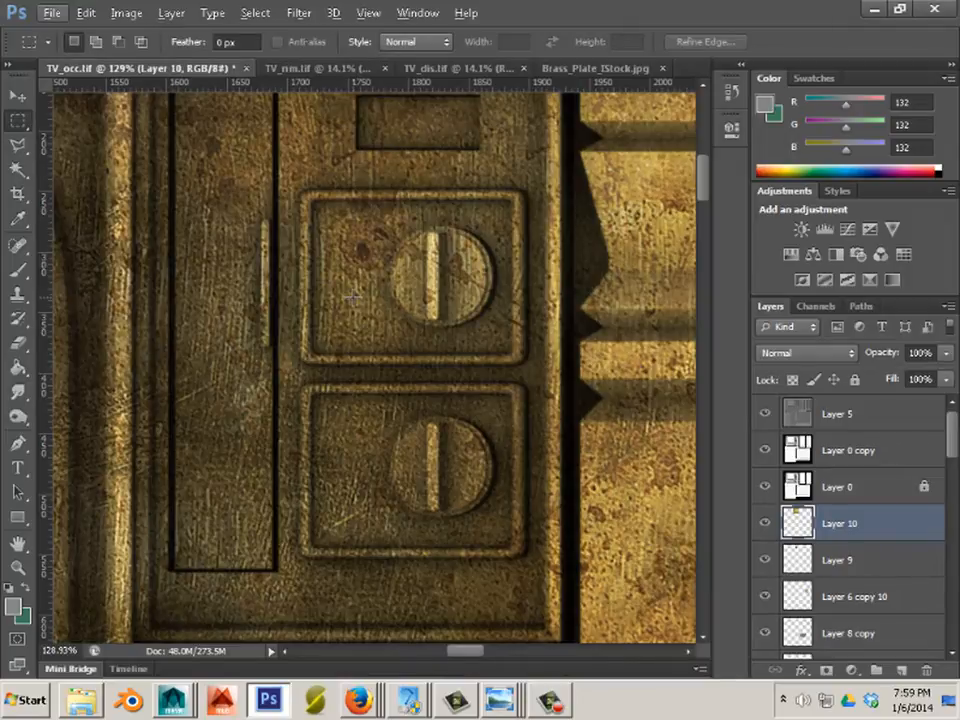
Scale the pasted brass to 14.86% width and 14.79% height, position it over the lower dial's knob and apply the transformation
{"action": "scroll", "coordinate": [352, 296], "scroll_direction": "down", "scroll_amount": 4}
{"action": "key", "text": "v"}
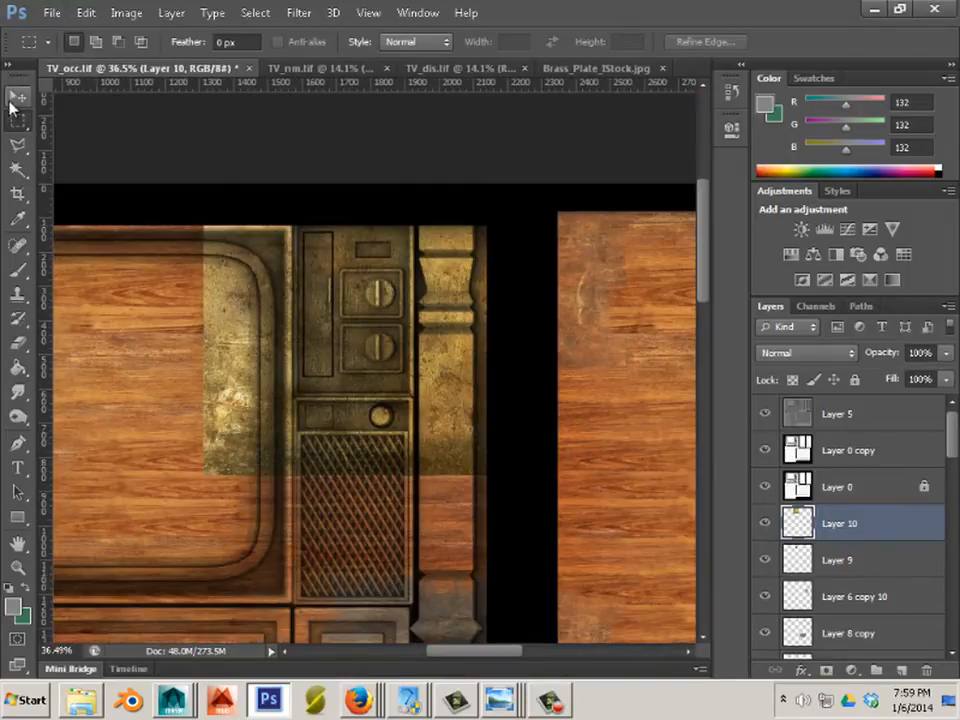
{"action": "left_click_drag", "start_coordinate": [198, 178], "coordinate": [429, 392]}
{"action": "left_click_drag", "start_coordinate": [452, 443], "coordinate": [360, 348]}
{"action": "scroll", "coordinate": [381, 372], "scroll_direction": "up", "scroll_amount": 5}
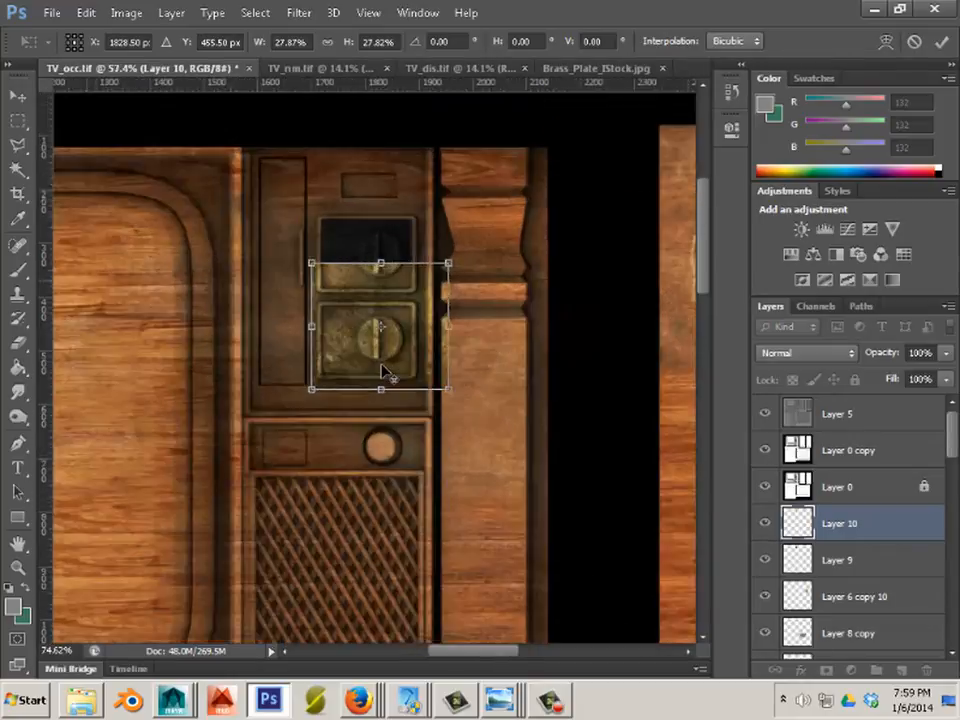
{"action": "scroll", "coordinate": [381, 372], "scroll_direction": "up", "scroll_amount": 2}
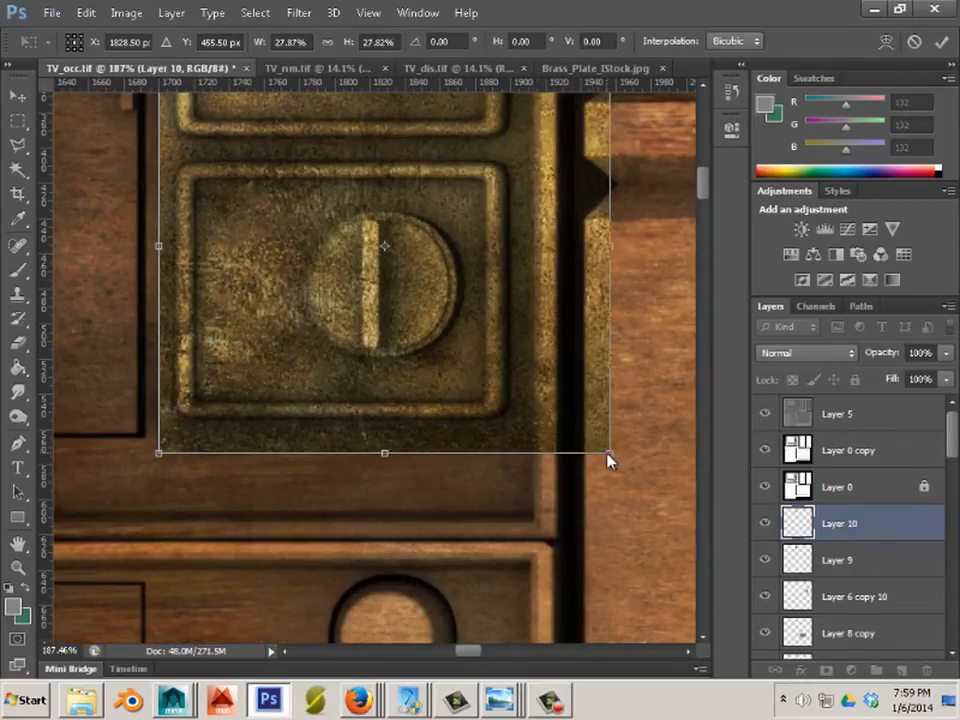
{"action": "left_click_drag", "start_coordinate": [612, 455], "coordinate": [399, 259]}
{"action": "left_click_drag", "start_coordinate": [300, 200], "coordinate": [391, 328]}
{"action": "left_click", "coordinate": [20, 98]}
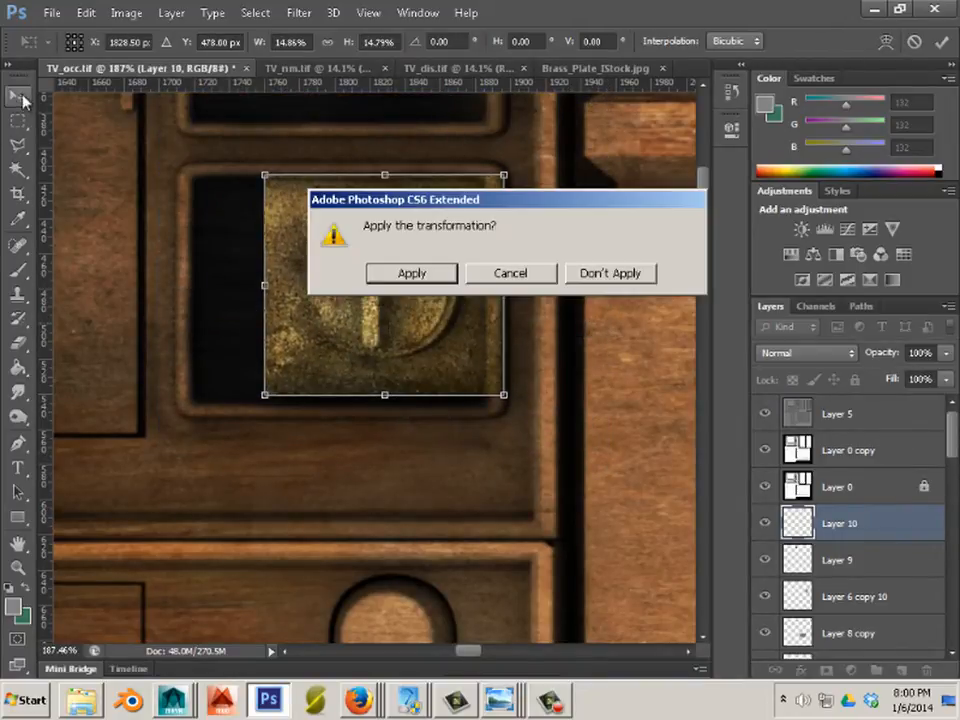
{"action": "left_click", "coordinate": [405, 272]}
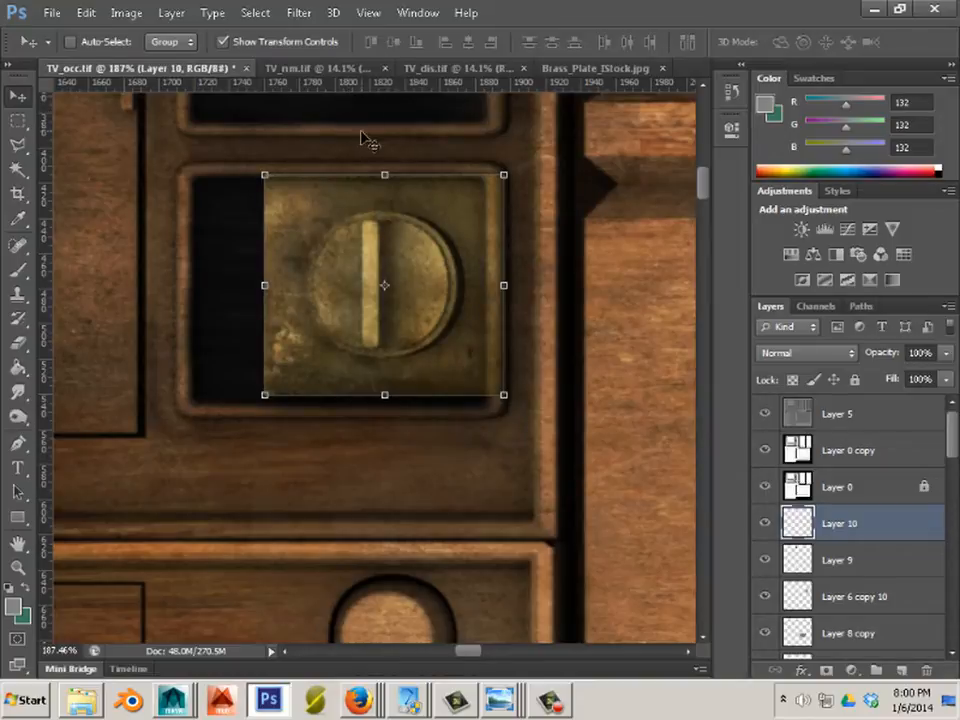
Select the lower knob with a circular marquee and delete the brass outside it
{"action": "left_click", "coordinate": [17, 120]}
{"action": "left_click", "coordinate": [120, 135]}
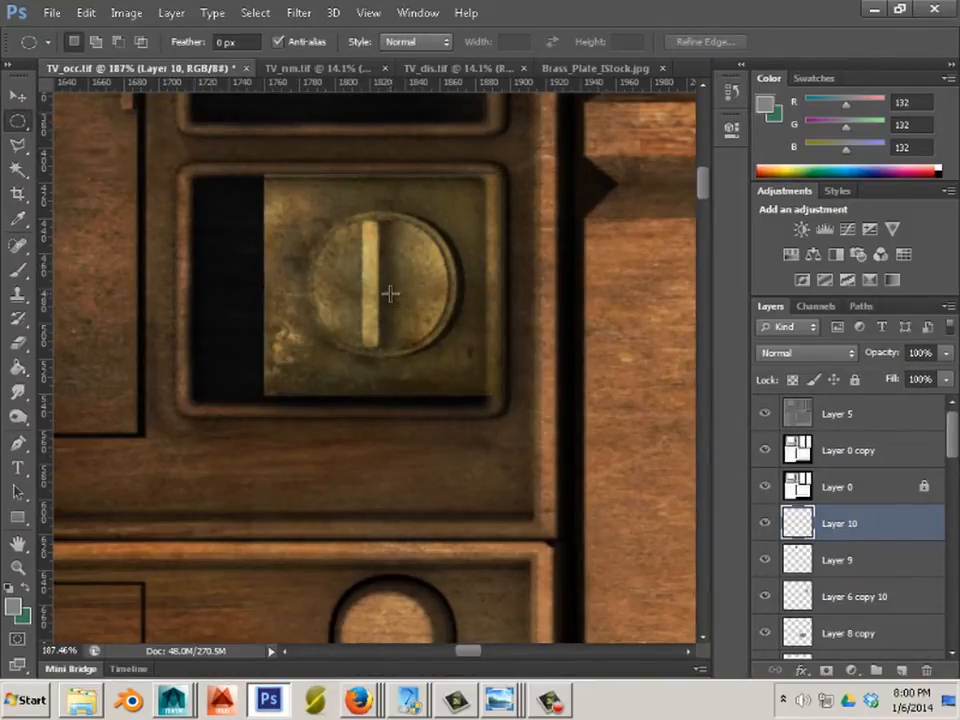
{"action": "left_click_drag", "start_coordinate": [371, 284], "coordinate": [444, 389]}
{"action": "left_click_drag", "start_coordinate": [424, 343], "coordinate": [436, 345]}
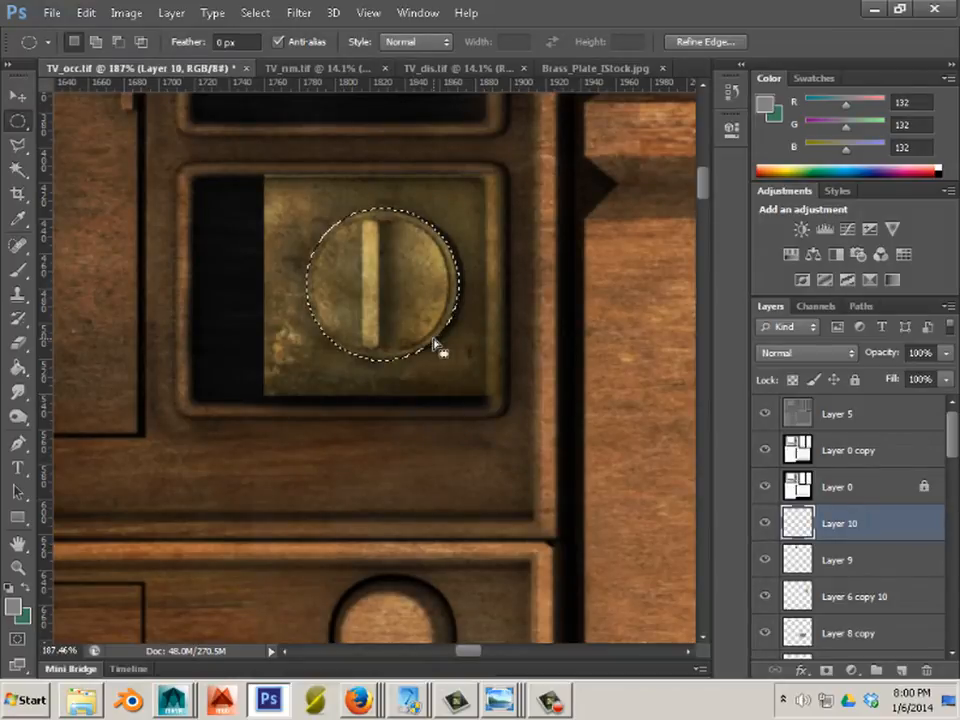
{"action": "left_click", "coordinate": [256, 14]}
{"action": "left_click", "coordinate": [268, 80]}
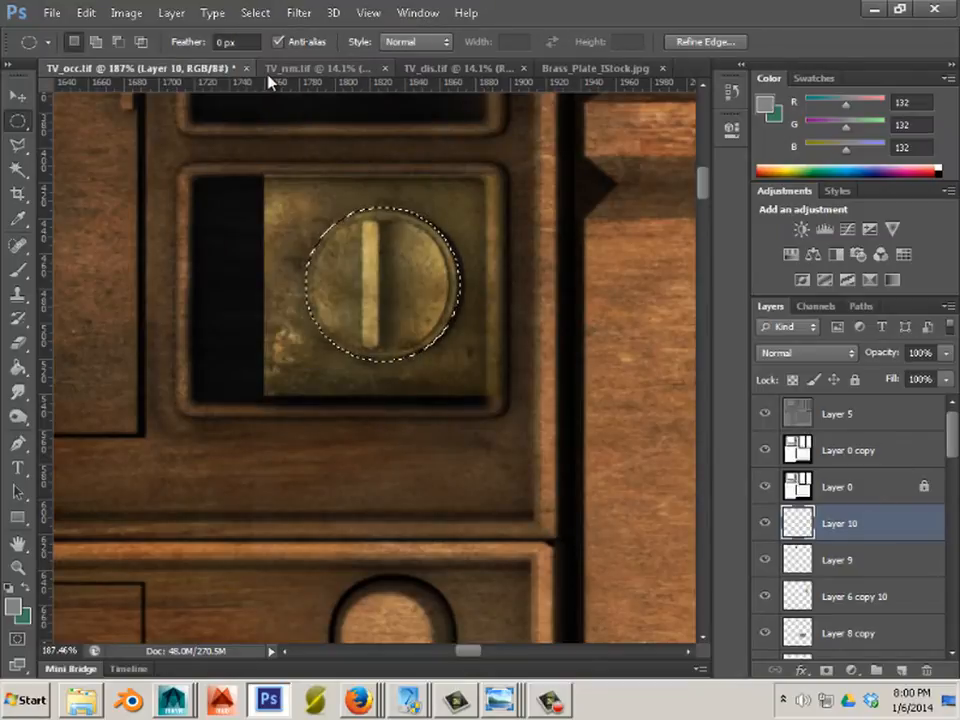
{"action": "key", "text": "Delete"}
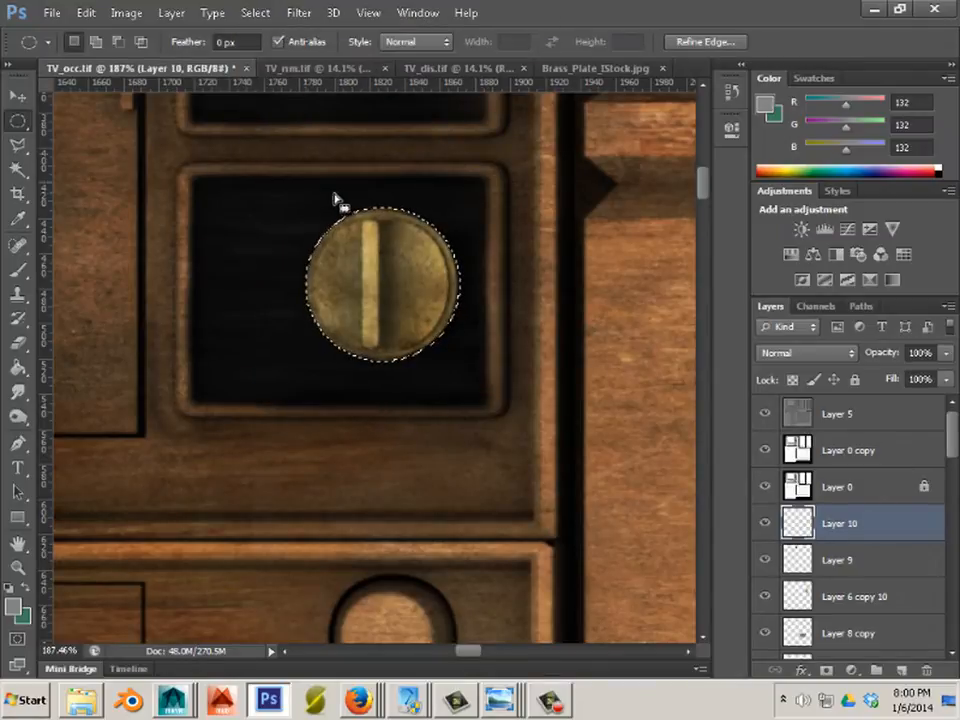
Duplicate the brass circle onto the upper dial's knob and nudge the copy into alignment
{"action": "scroll", "coordinate": [343, 201], "scroll_direction": "up", "scroll_amount": 5}
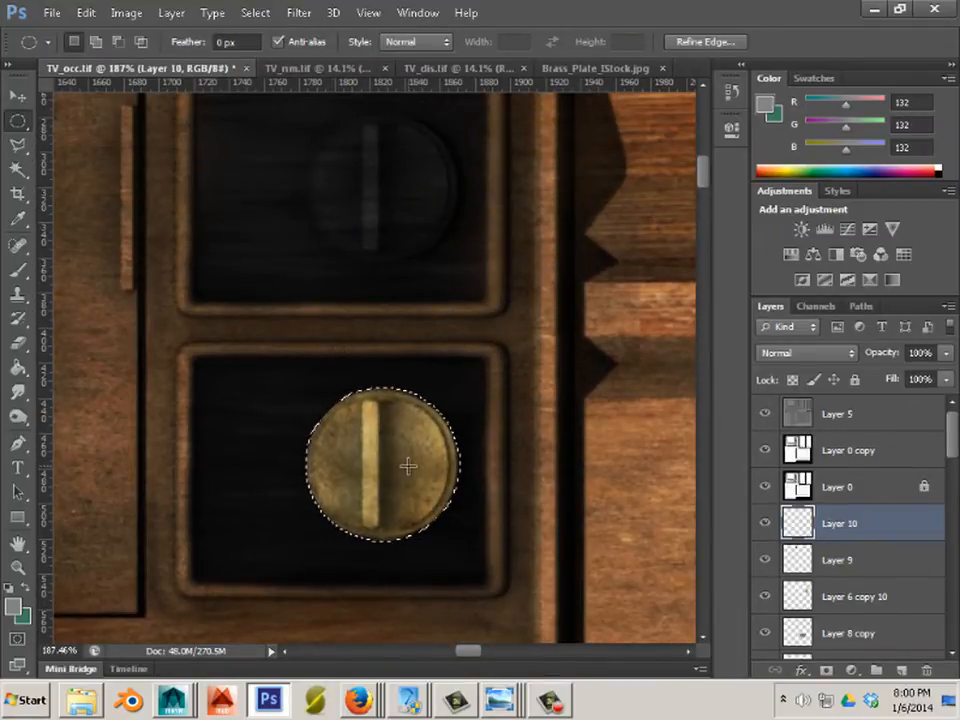
{"action": "left_click", "coordinate": [17, 95]}
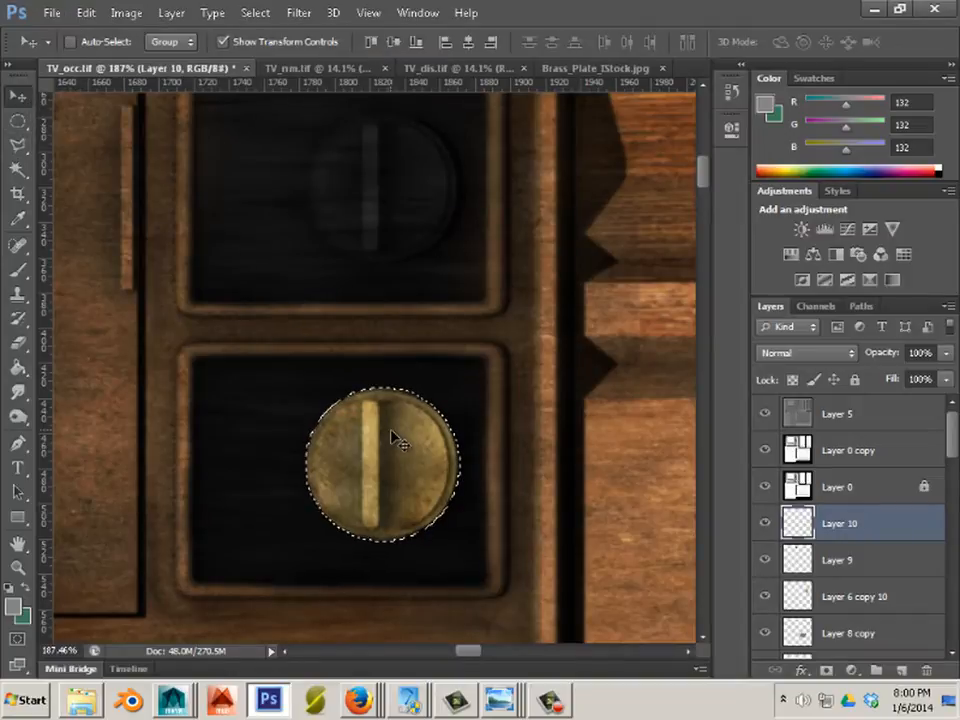
{"action": "left_click_drag", "start_coordinate": [392, 435], "coordinate": [392, 156]}
{"action": "scroll", "coordinate": [410, 198], "scroll_direction": "up", "scroll_amount": 2}
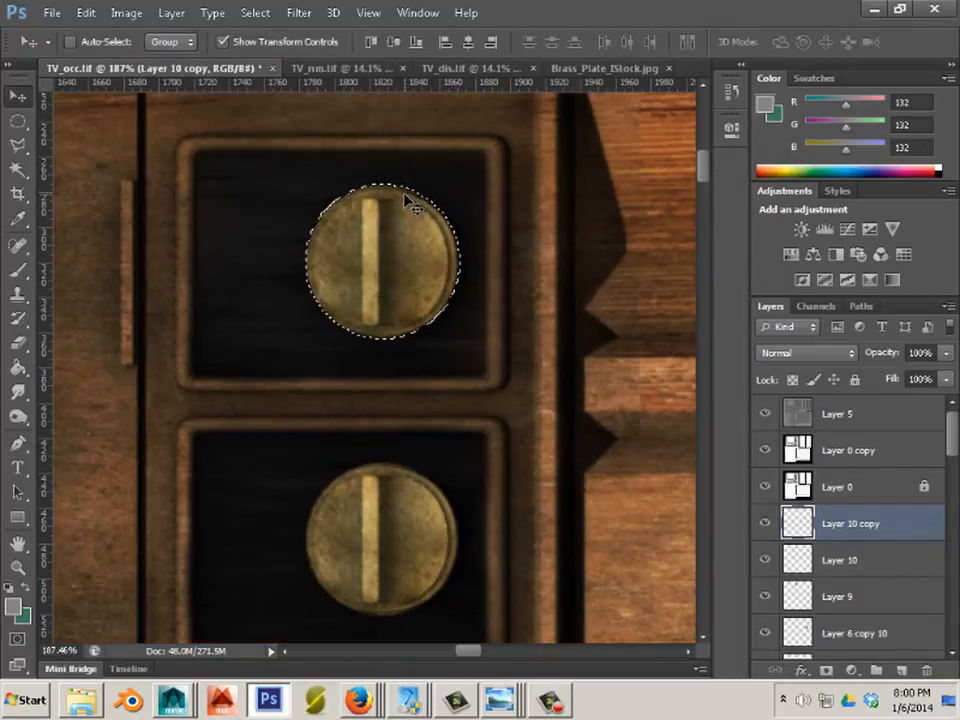
{"action": "mouse_move", "coordinate": [428, 251]}
{"action": "left_mouse_down"}
{"action": "mouse_move", "coordinate": [402, 252]}
{"action": "mouse_move", "coordinate": [423, 255]}
{"action": "left_mouse_up"}
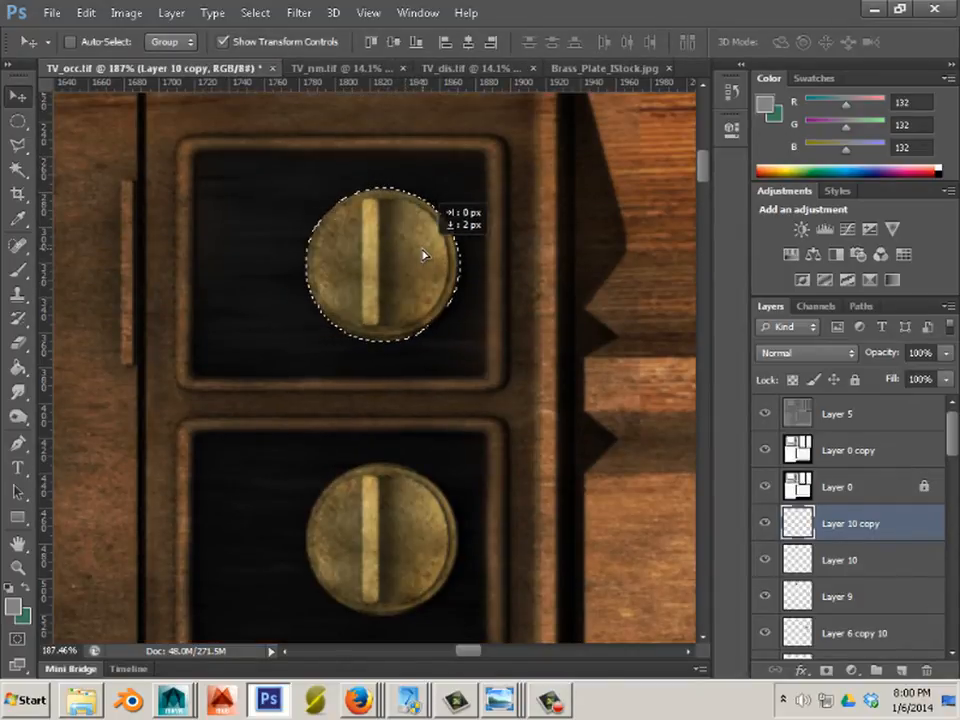
Duplicate the brass circle again onto the small round knob above the speaker grille
{"action": "scroll", "coordinate": [433, 312], "scroll_direction": "down", "scroll_amount": 6}
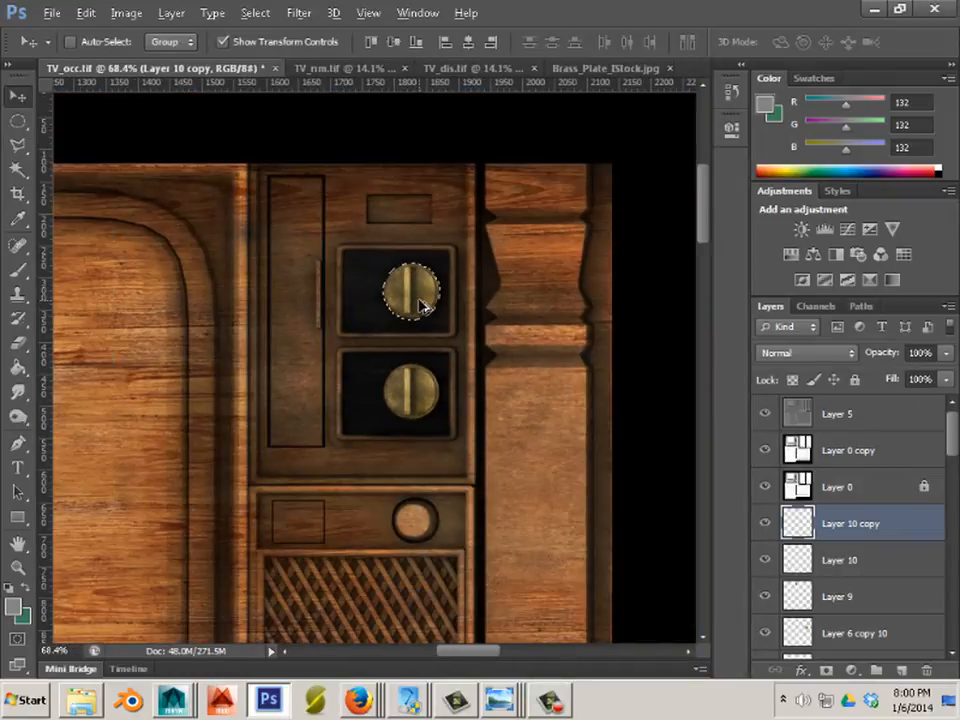
{"action": "key", "text": "alt"}
{"action": "scroll", "coordinate": [324, 304], "scroll_direction": "up", "scroll_amount": 2}
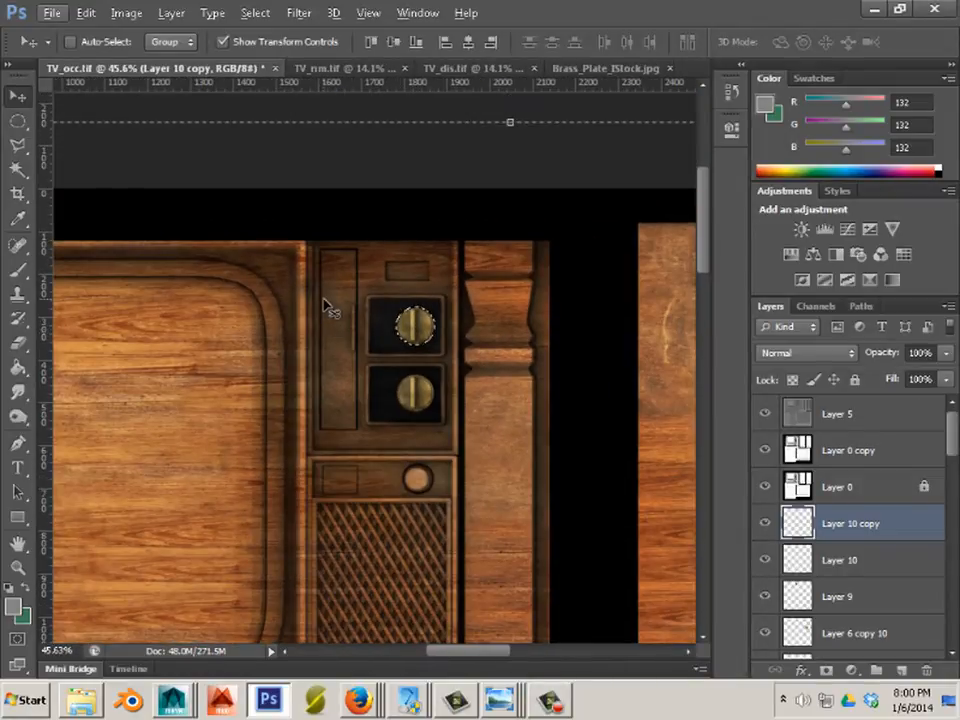
{"action": "scroll", "coordinate": [420, 328], "scroll_direction": "down", "scroll_amount": 3}
{"action": "key", "text": "alt"}
{"action": "left_click_drag", "start_coordinate": [425, 287], "coordinate": [428, 441]}
{"action": "scroll", "coordinate": [437, 442], "scroll_direction": "up", "scroll_amount": 5}
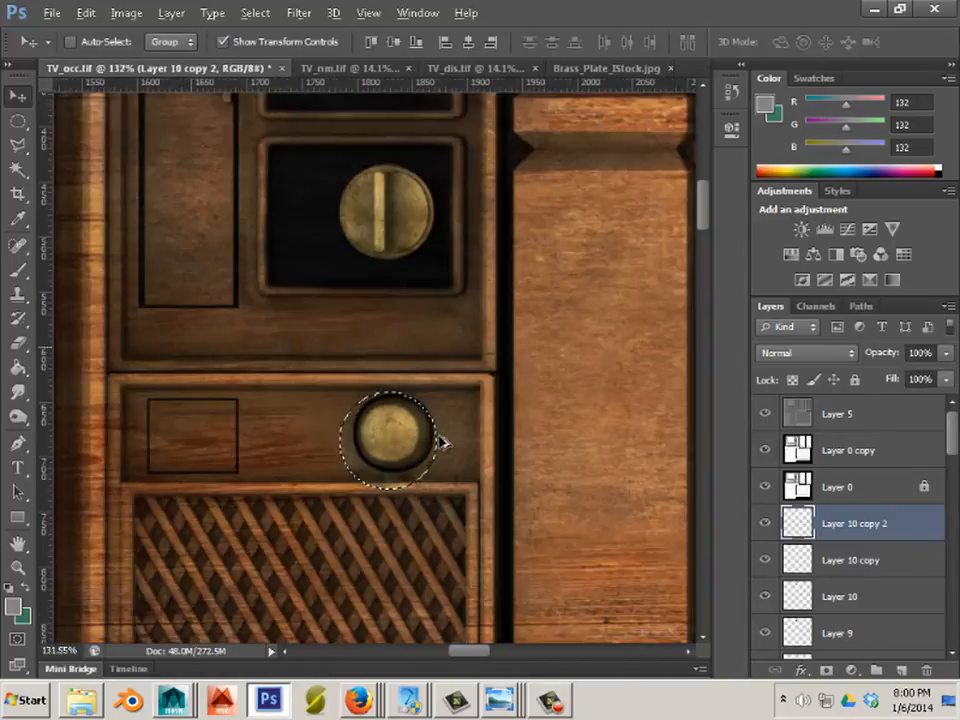
{"action": "scroll", "coordinate": [430, 438], "scroll_direction": "down", "scroll_amount": 2}
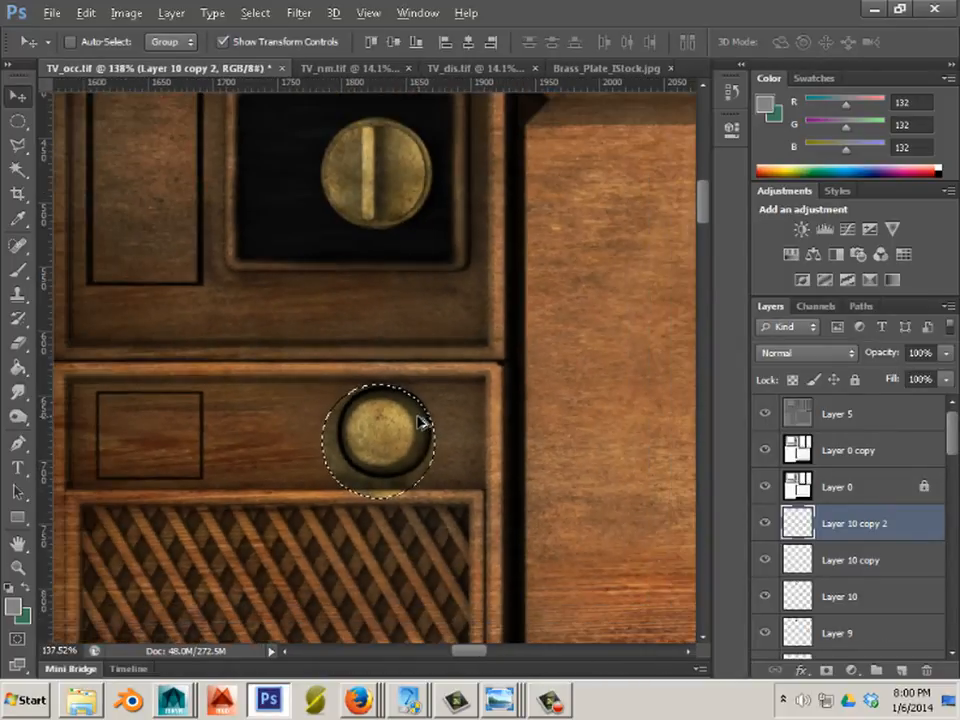
{"action": "left_click", "coordinate": [170, 13]}
{"action": "mouse_move", "coordinate": [180, 65]}
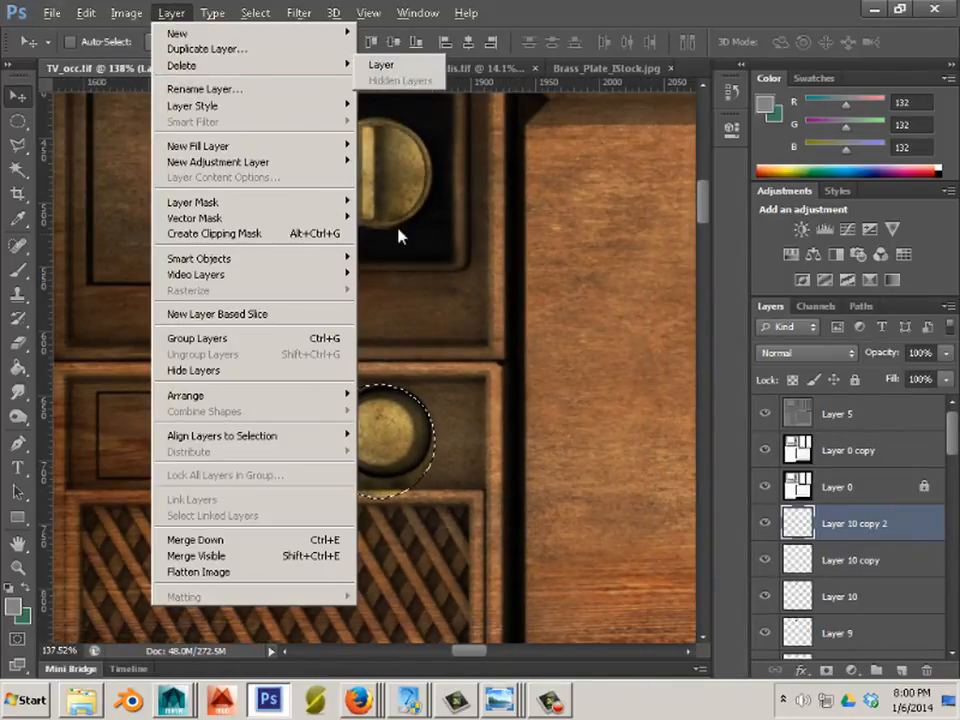
{"action": "left_click", "coordinate": [14, 98]}
Scale the brass copy on the small round knob to 98% width and height and apply the transformation
{"action": "scroll", "coordinate": [428, 300], "scroll_direction": "down", "scroll_amount": 4}
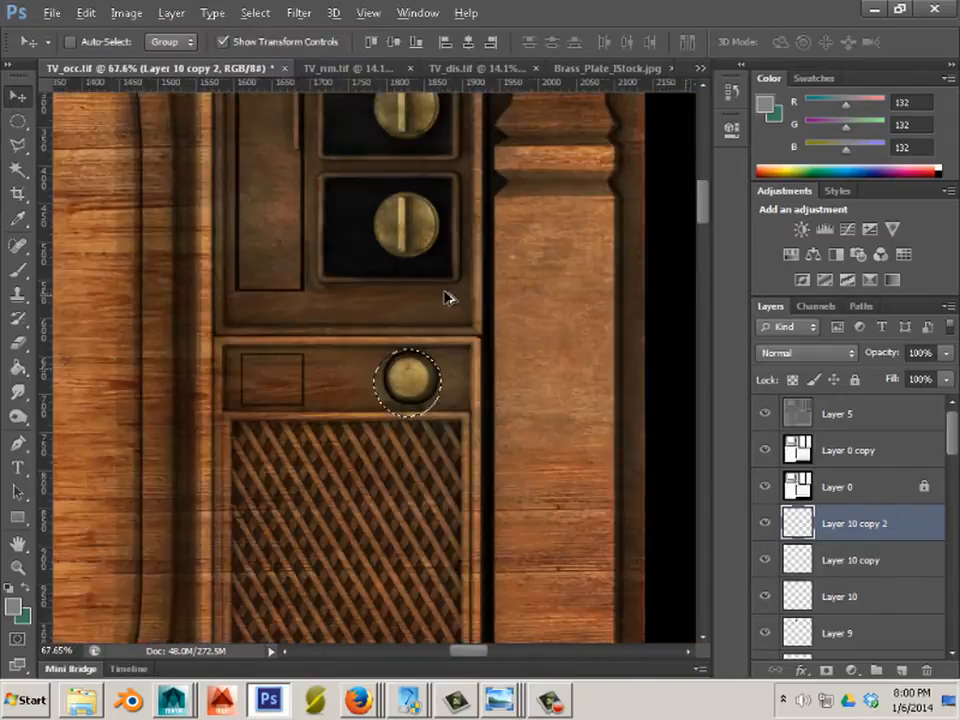
{"action": "scroll", "coordinate": [440, 290], "scroll_direction": "down", "scroll_amount": 4}
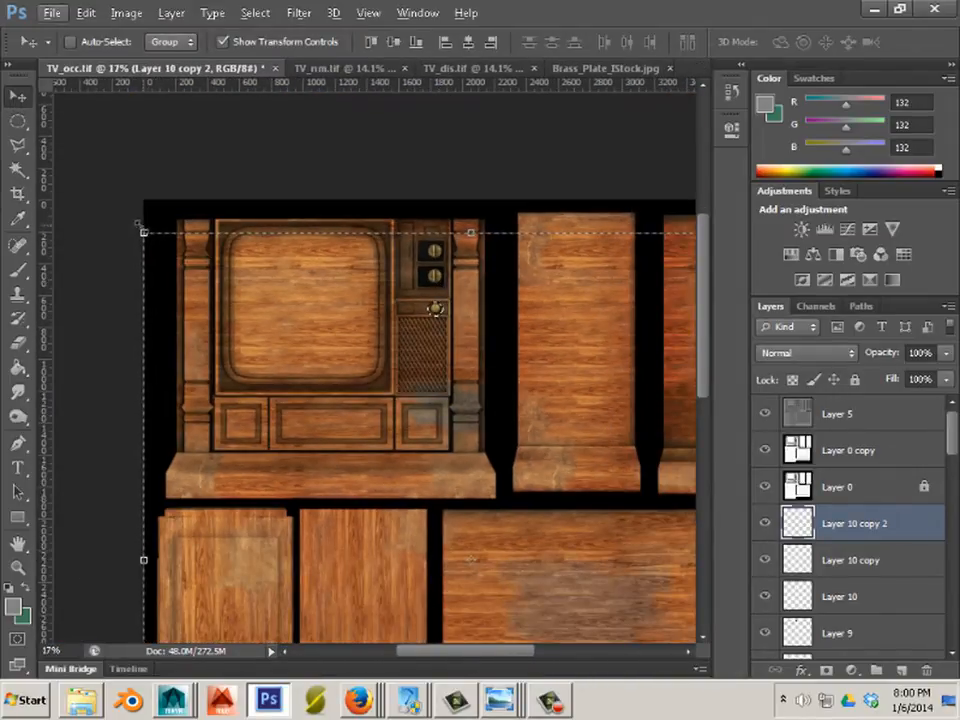
{"action": "key", "text": "ctrl+t"}
{"action": "left_click_drag", "start_coordinate": [143, 232], "coordinate": [157, 245]}
{"action": "scroll", "coordinate": [407, 317], "scroll_direction": "up", "scroll_amount": 3}
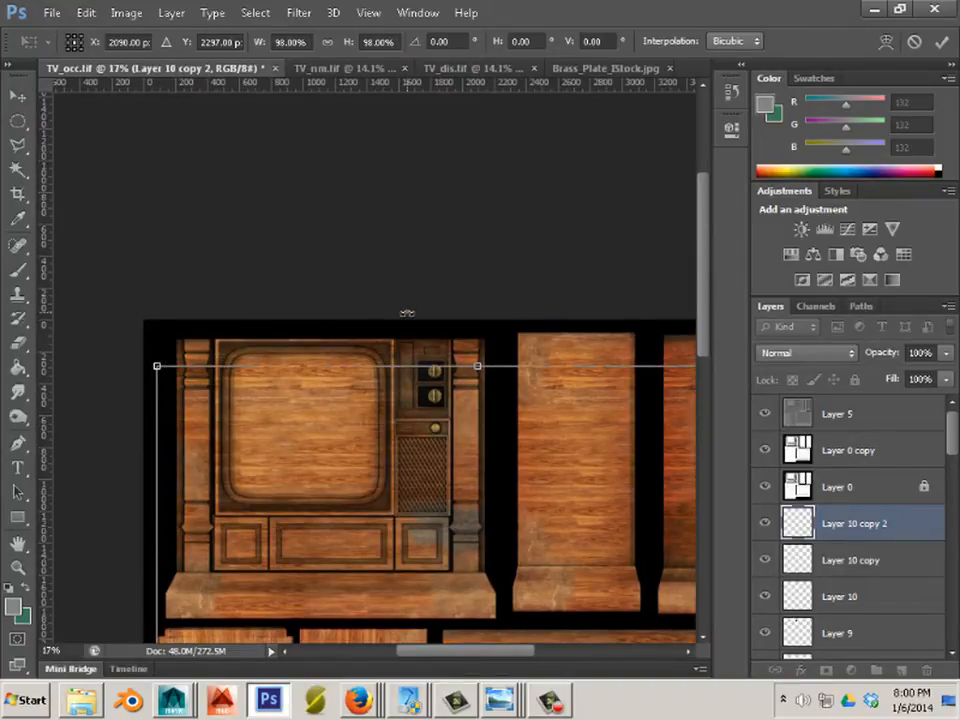
{"action": "scroll", "coordinate": [457, 382], "scroll_direction": "up", "scroll_amount": 10}
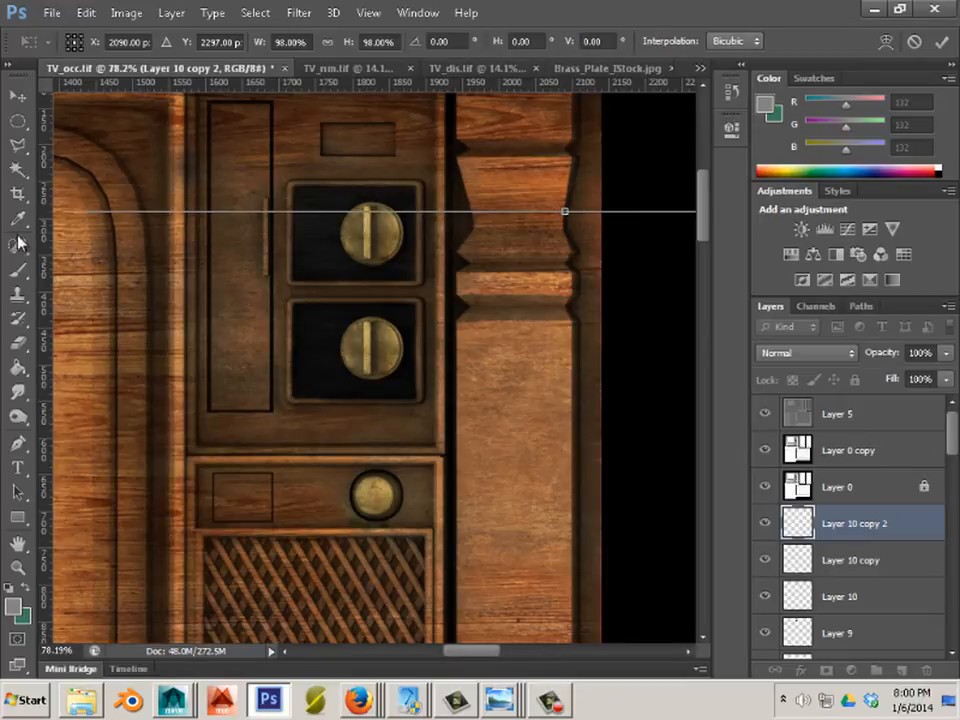
{"action": "left_click", "coordinate": [19, 343]}
{"action": "left_click", "coordinate": [411, 273]}
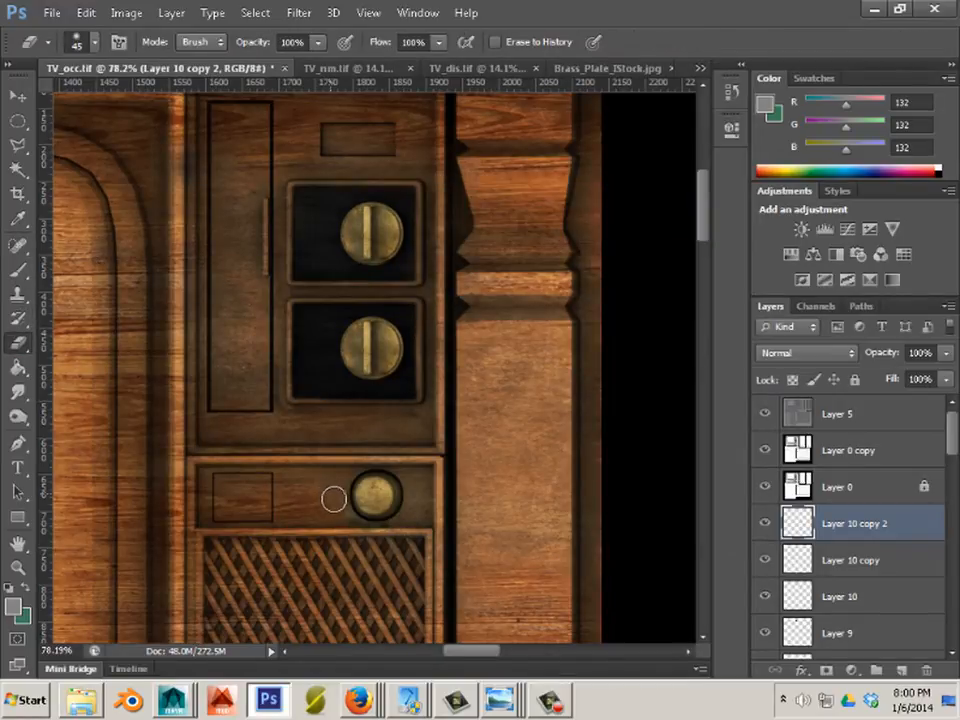
Clear the selection and erase the excess brass around the small round knob above the speaker grille
{"action": "scroll", "coordinate": [331, 538], "scroll_direction": "up", "scroll_amount": 6}
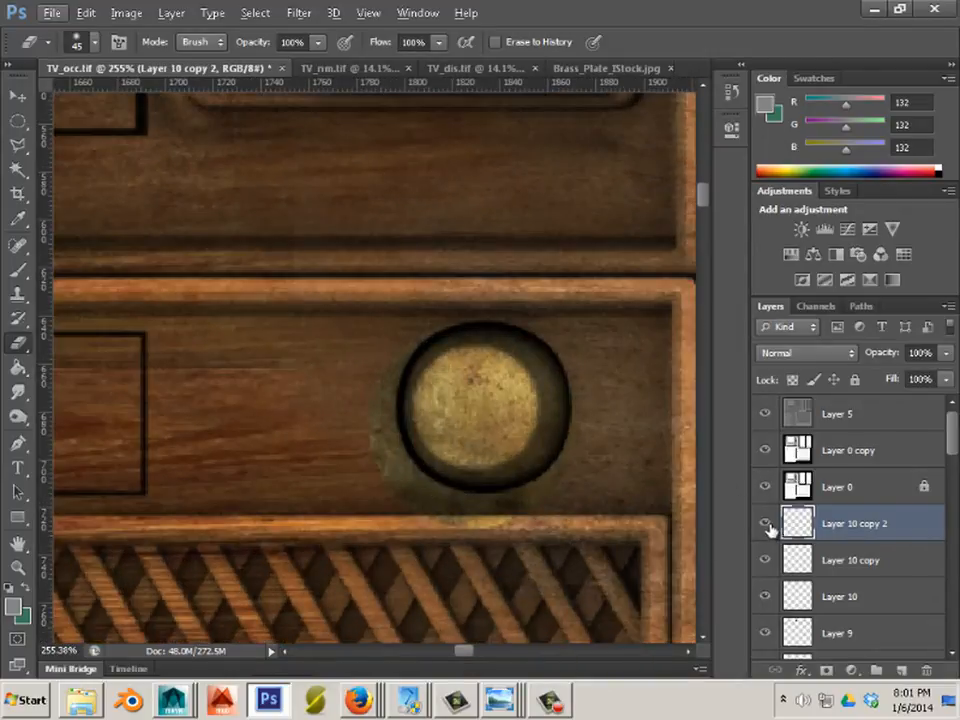
{"action": "left_click", "coordinate": [765, 523]}
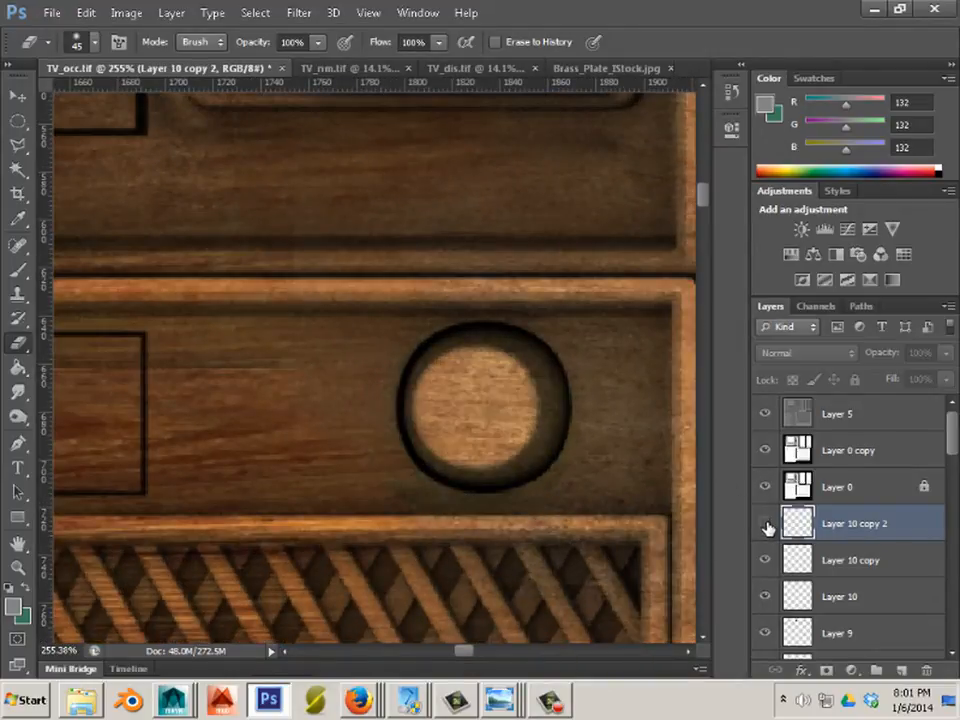
{"action": "left_click", "coordinate": [765, 523]}
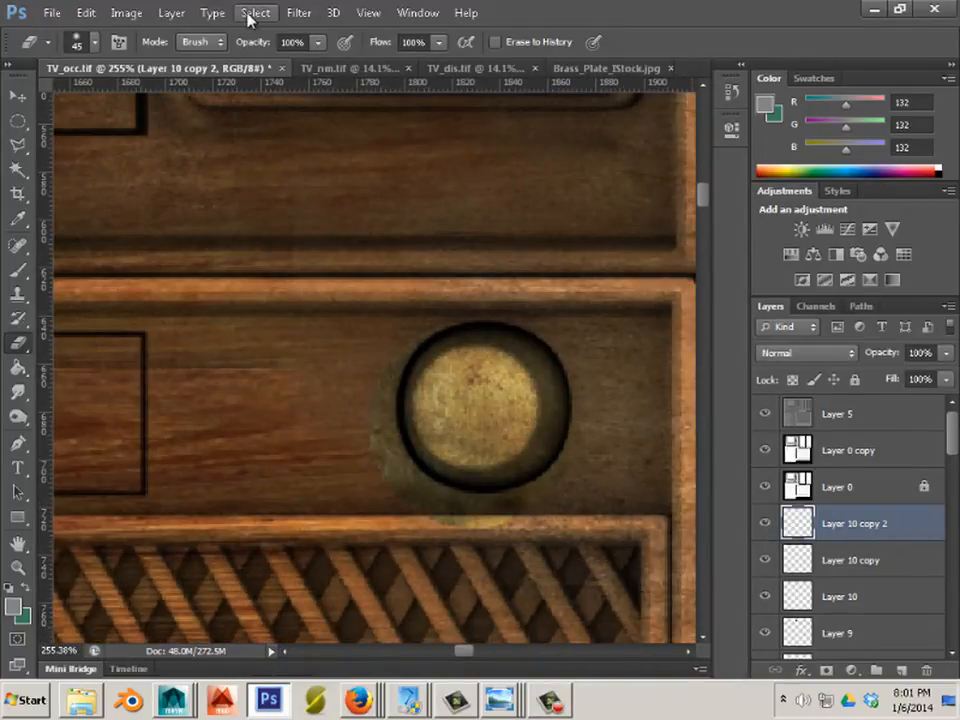
{"action": "left_click", "coordinate": [255, 12]}
{"action": "left_click", "coordinate": [268, 43]}
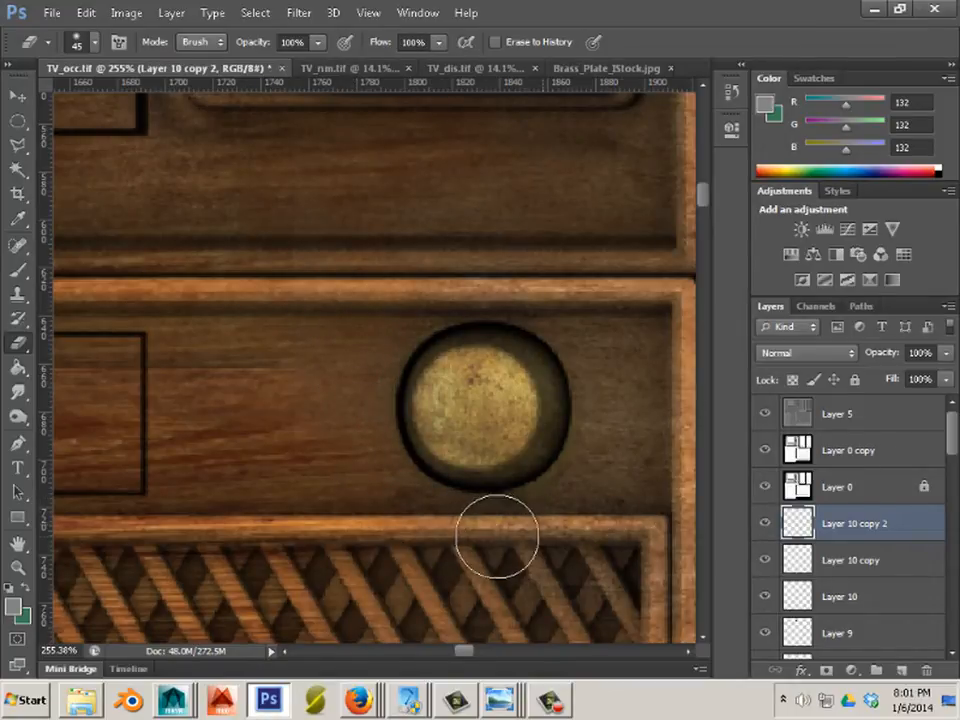
{"action": "scroll", "coordinate": [216, 471], "scroll_direction": "down", "scroll_amount": 3}
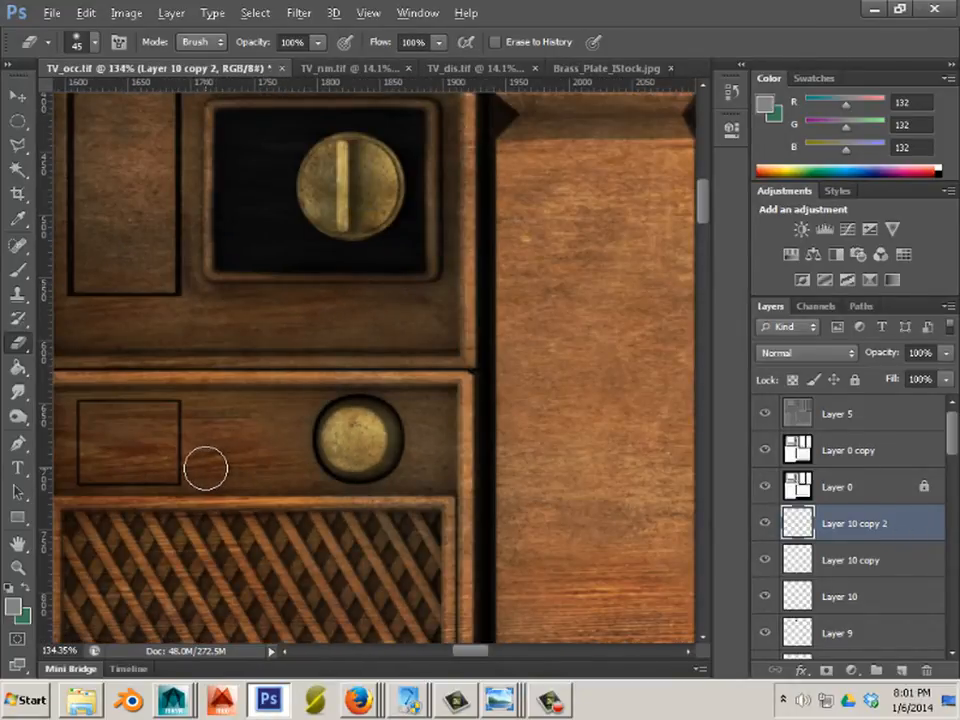
{"action": "scroll", "coordinate": [205, 468], "scroll_direction": "down", "scroll_amount": 2}
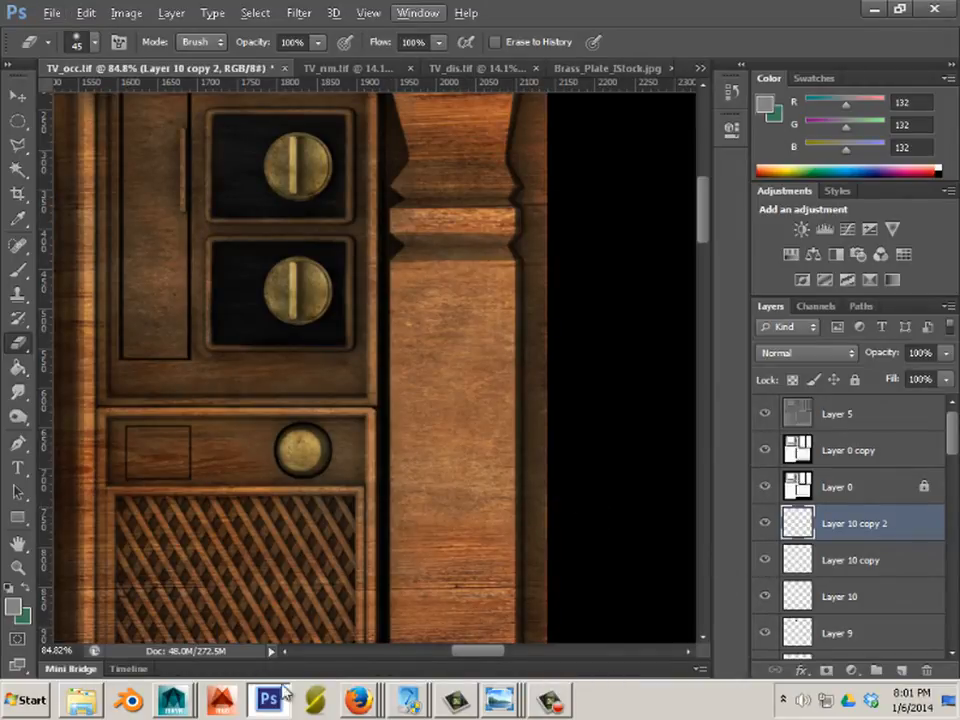
{"action": "scroll", "coordinate": [349, 506], "scroll_direction": "down", "scroll_amount": 3}
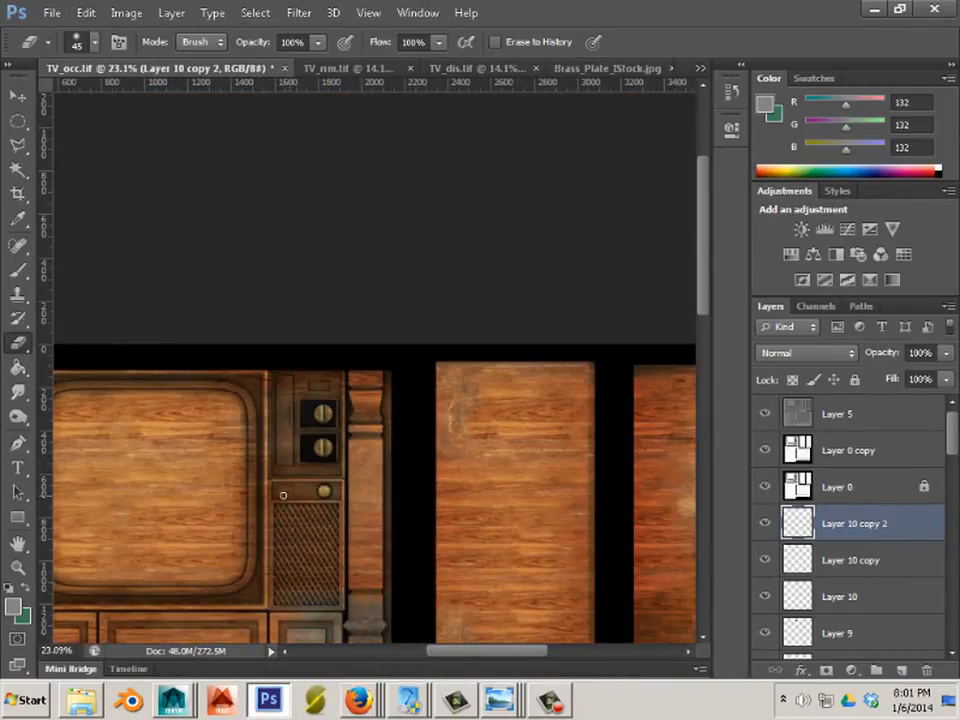
{"action": "scroll", "coordinate": [240, 486], "scroll_direction": "up", "scroll_amount": 3}
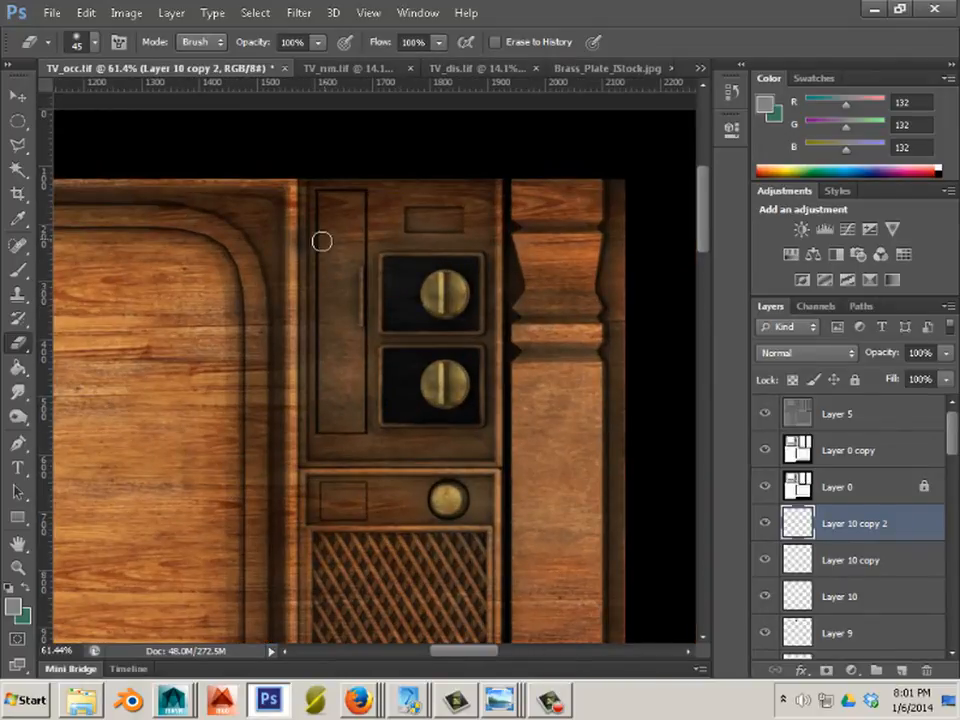
{"action": "key", "text": "ctrl+s"}
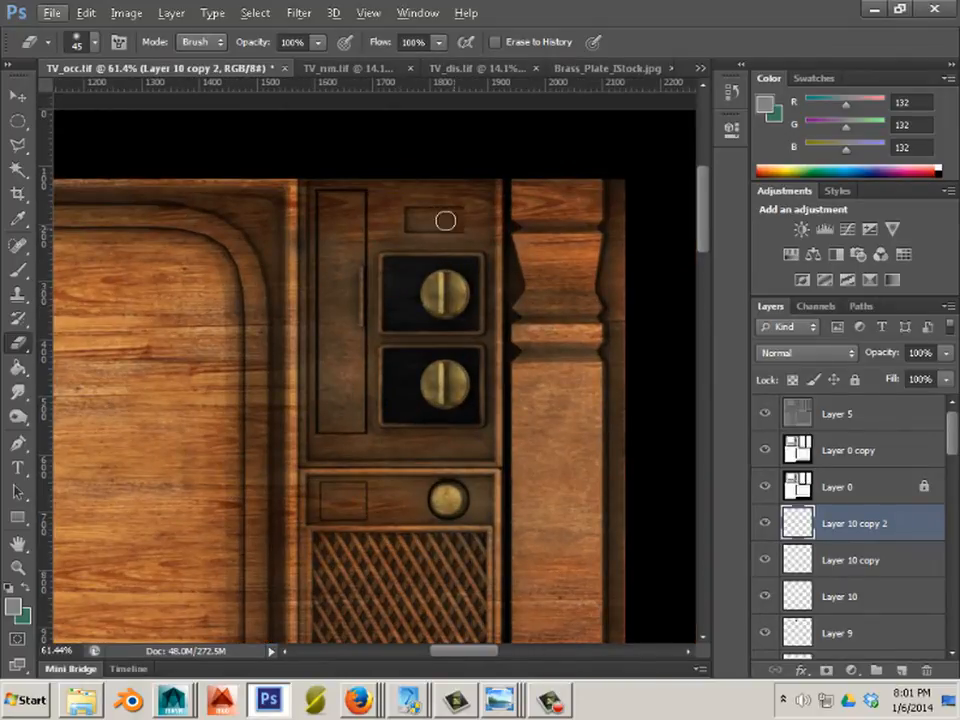
Copy the black abstract laminate countertop image from Firefox and paste it into TV_occ.tif in Photoshop
{"action": "mouse_move", "coordinate": [349, 704]}
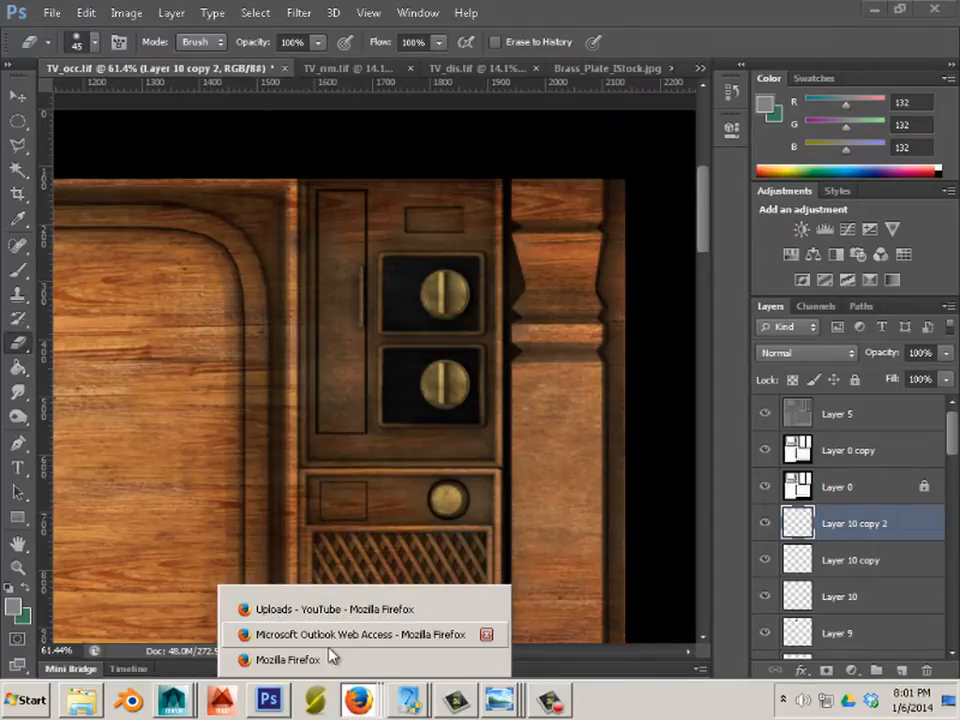
{"action": "left_click", "coordinate": [325, 611]}
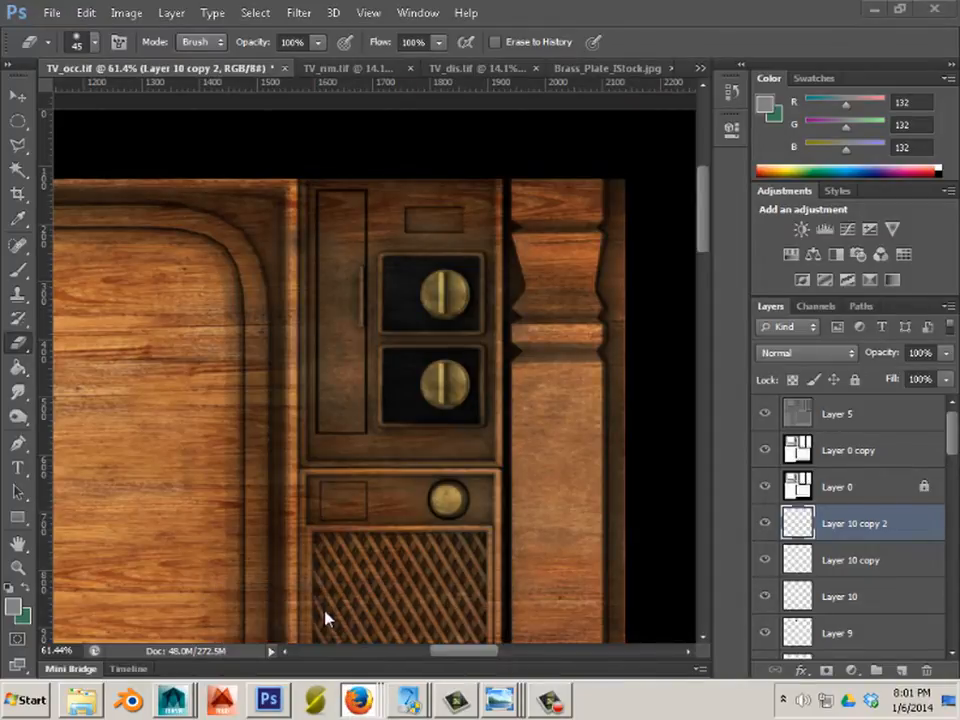
{"action": "mouse_move", "coordinate": [345, 695]}
{"action": "left_click", "coordinate": [351, 668]}
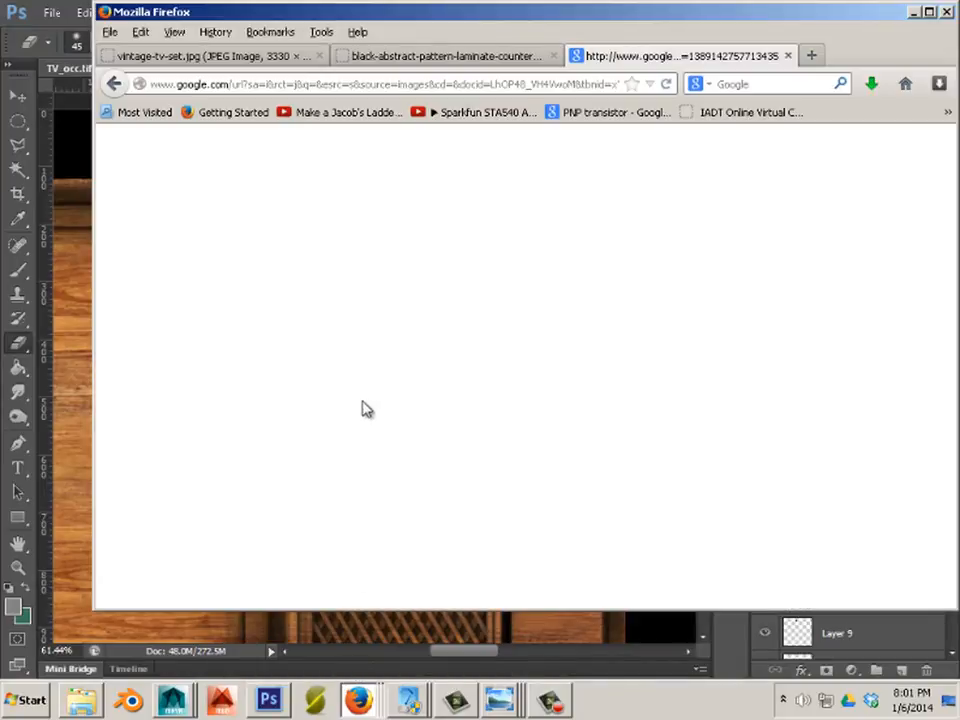
{"action": "left_click", "coordinate": [368, 56]}
{"action": "right_click", "coordinate": [418, 252]}
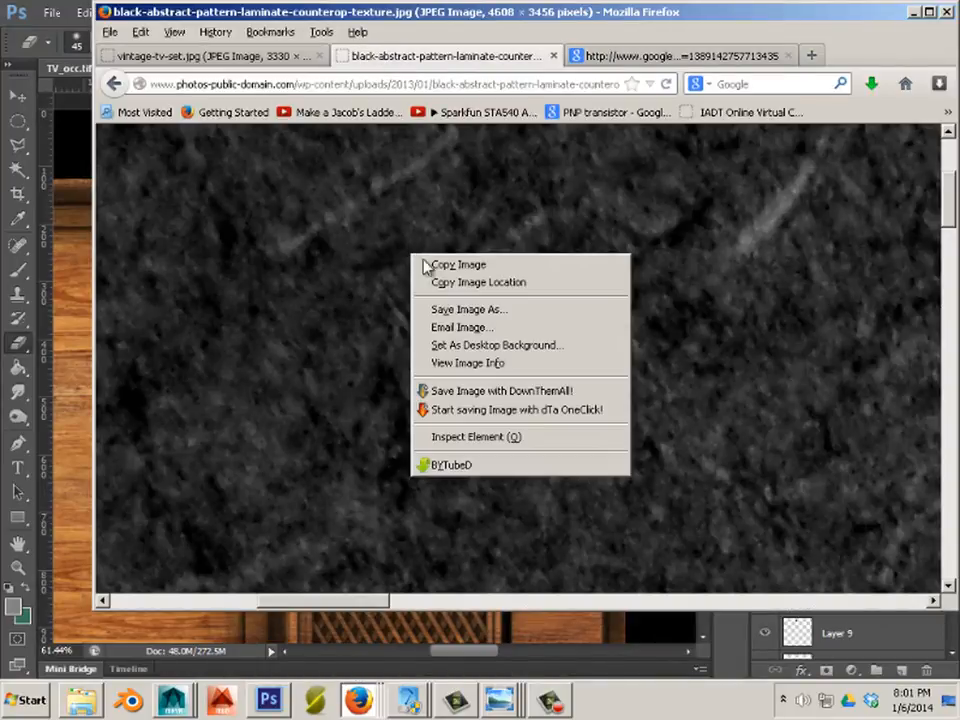
{"action": "left_click", "coordinate": [428, 264]}
{"action": "key", "text": "alt+Tab"}
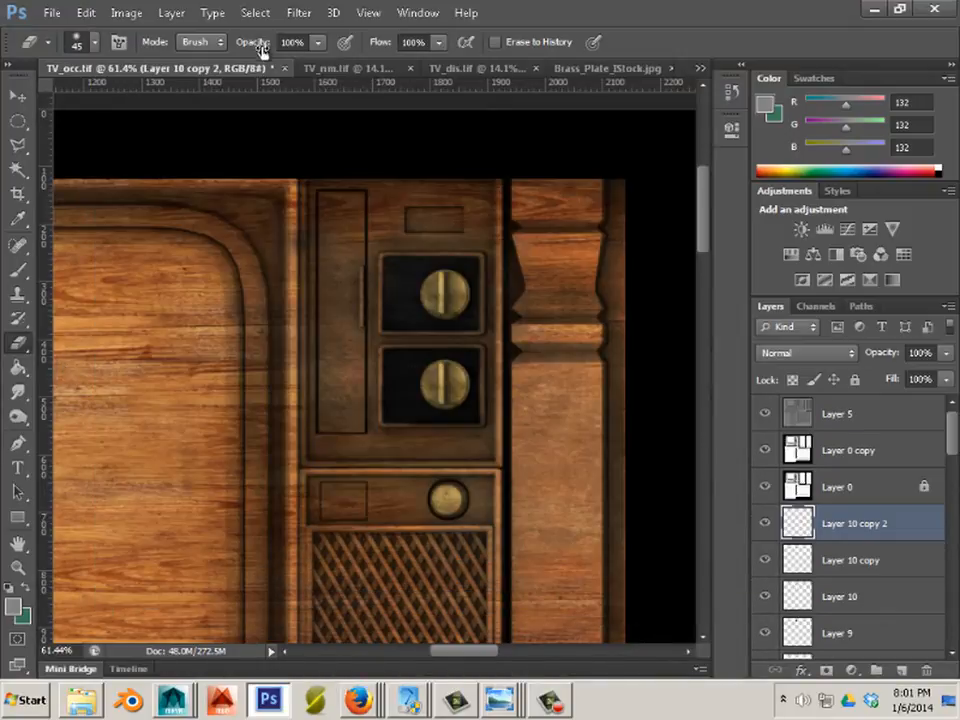
{"action": "left_click", "coordinate": [90, 13]}
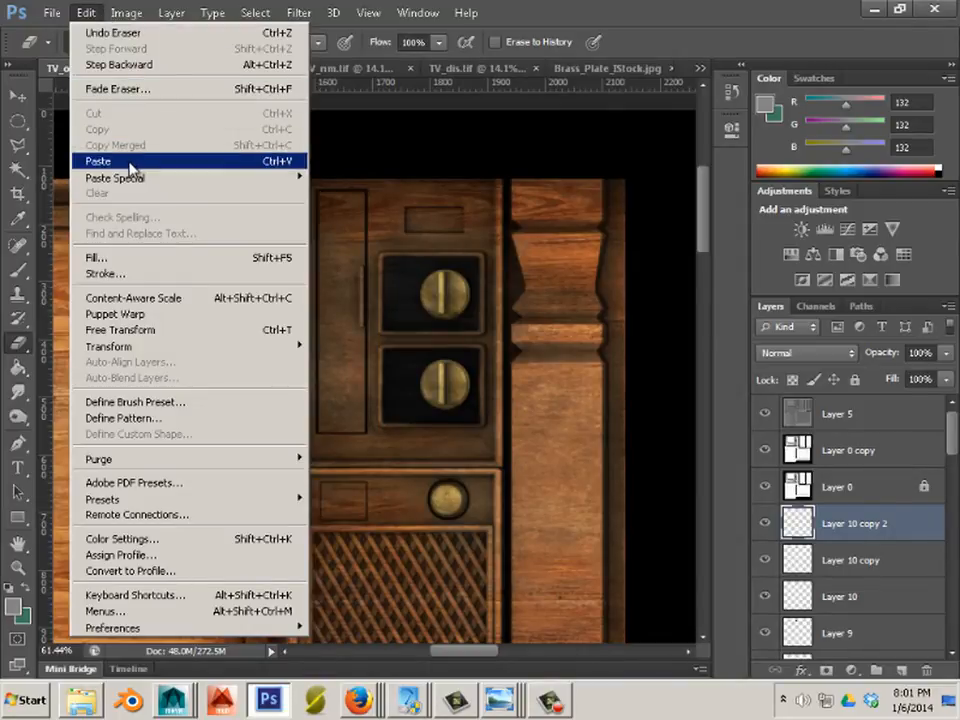
{"action": "left_click", "coordinate": [98, 160]}
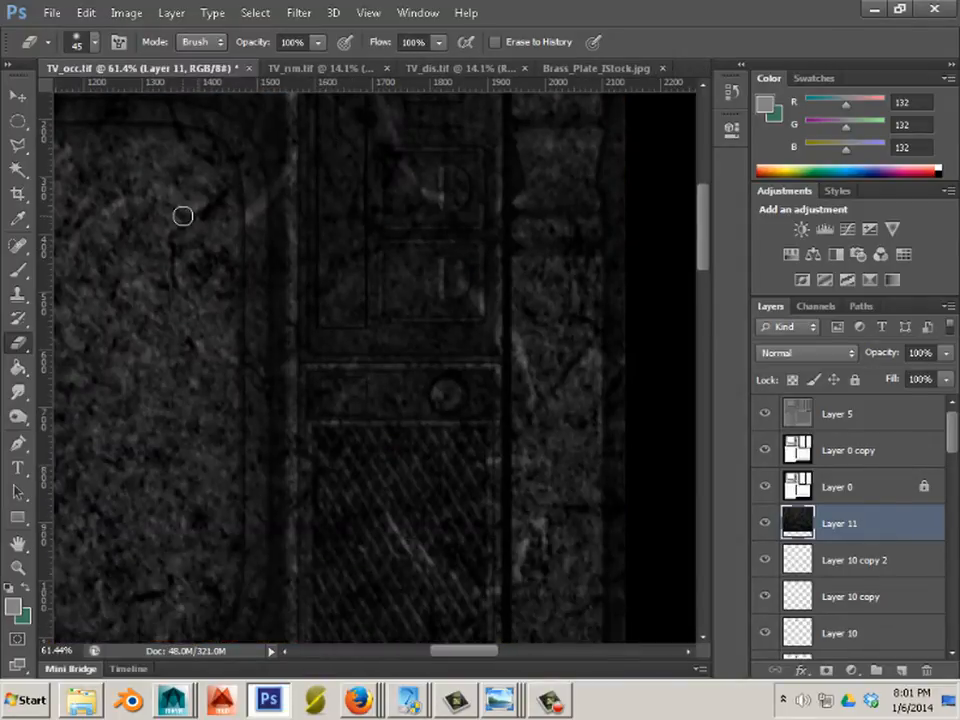
Scale the pasted black texture to 15.28% over the dial area and run the last-used filter on it
{"action": "key", "text": "v"}
{"action": "scroll", "coordinate": [300, 268], "scroll_direction": "down", "scroll_amount": 5, "text": "alt"}
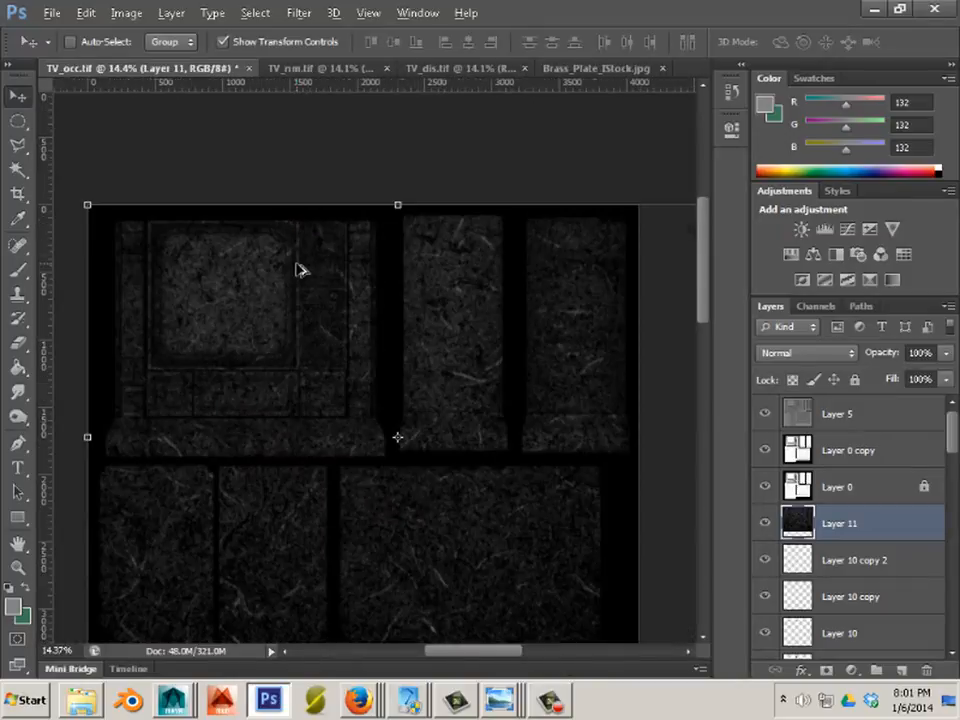
{"action": "left_click_drag", "start_coordinate": [87, 204], "coordinate": [211, 252]}
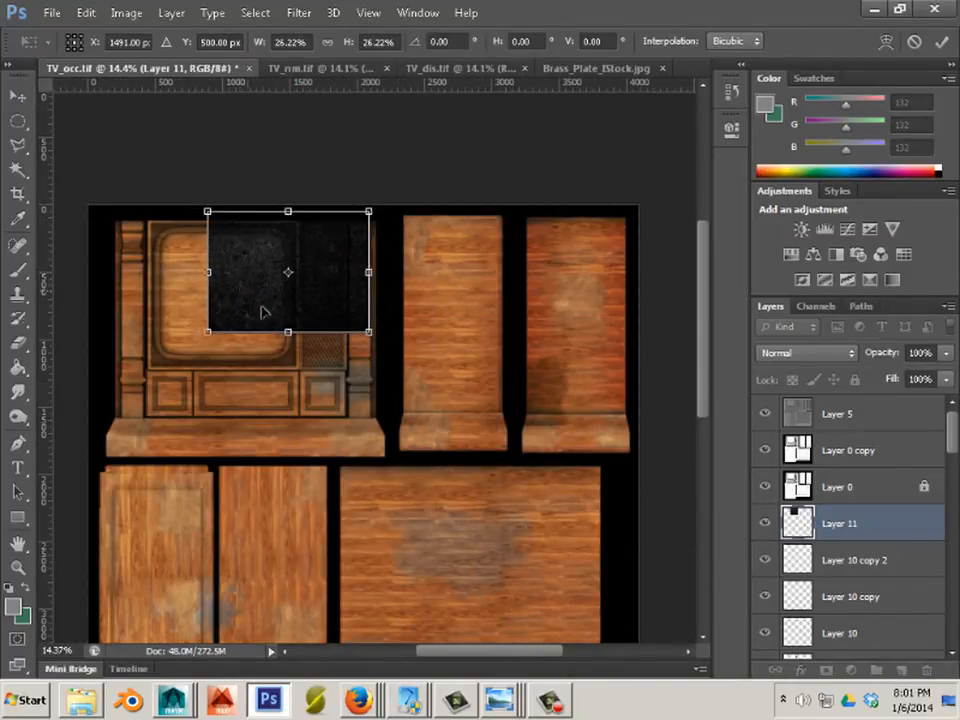
{"action": "left_click_drag", "start_coordinate": [215, 326], "coordinate": [274, 278]}
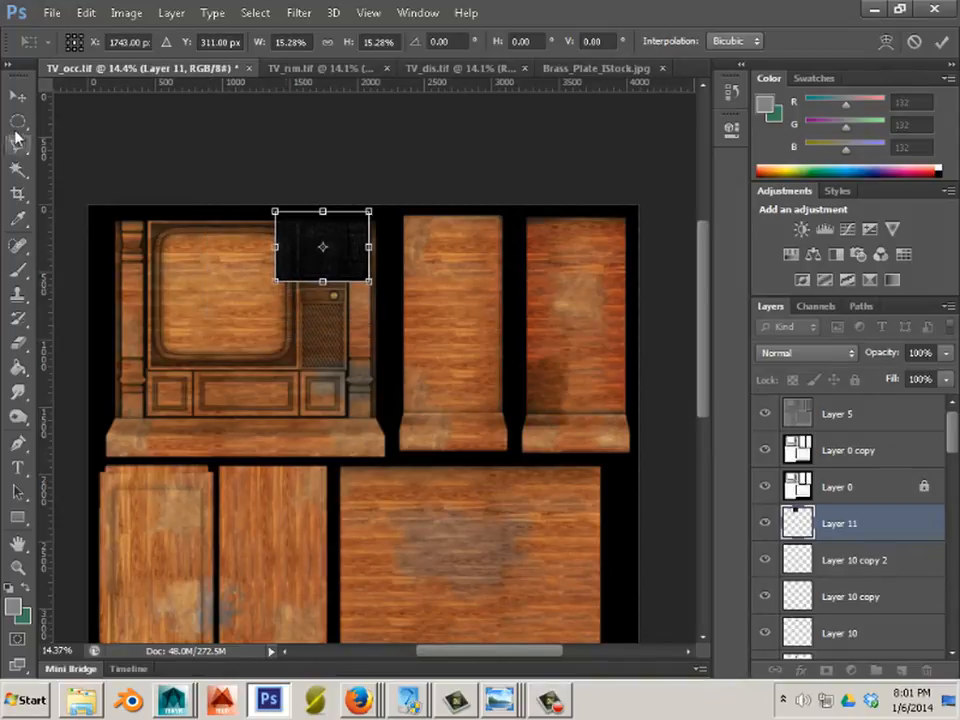
{"action": "left_click", "coordinate": [18, 96]}
{"action": "left_click", "coordinate": [392, 274]}
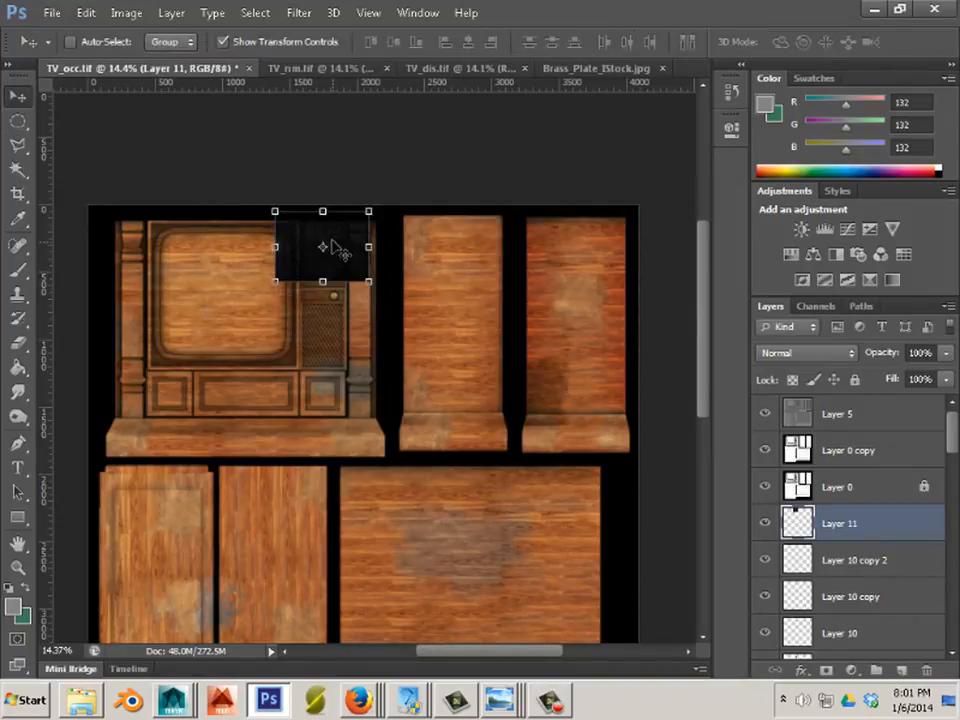
{"action": "left_click", "coordinate": [289, 14]}
{"action": "left_click", "coordinate": [321, 32]}
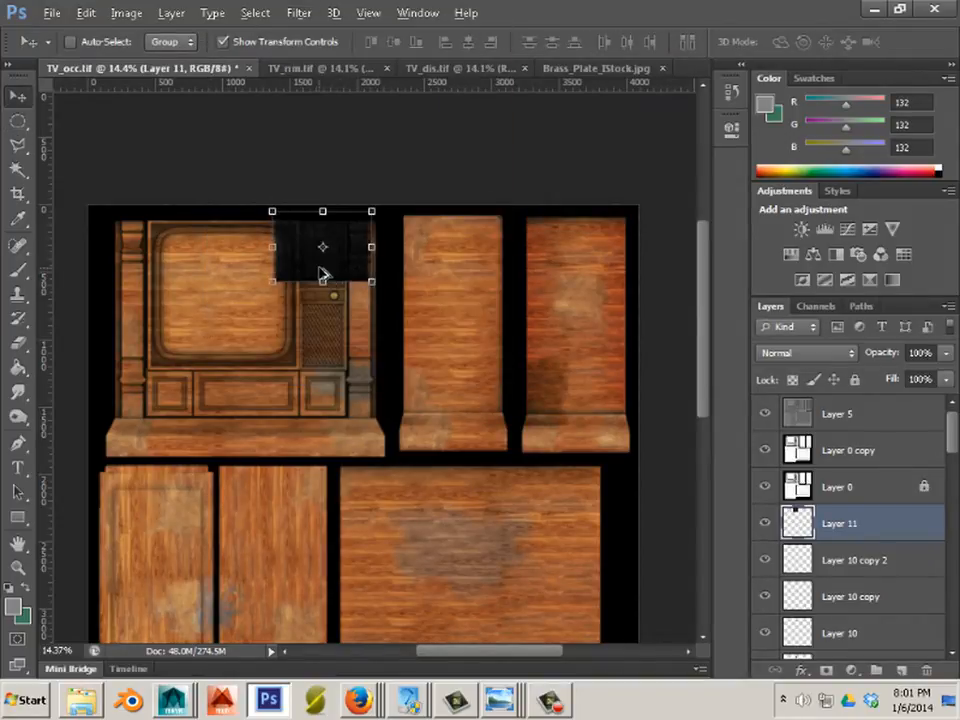
Scale the black texture to 45.38% width and 50.19% height, position it over the small rectangle above the dials and apply the transformation
{"action": "scroll", "coordinate": [322, 272], "scroll_direction": "up", "scroll_amount": 5}
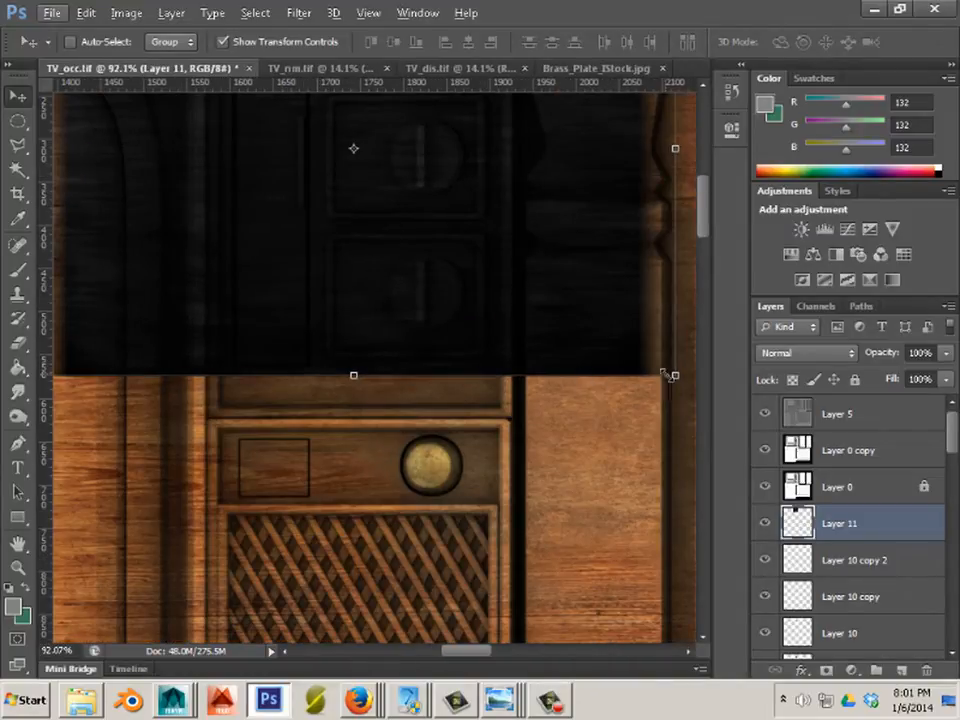
{"action": "left_click_drag", "start_coordinate": [665, 373], "coordinate": [312, 125]}
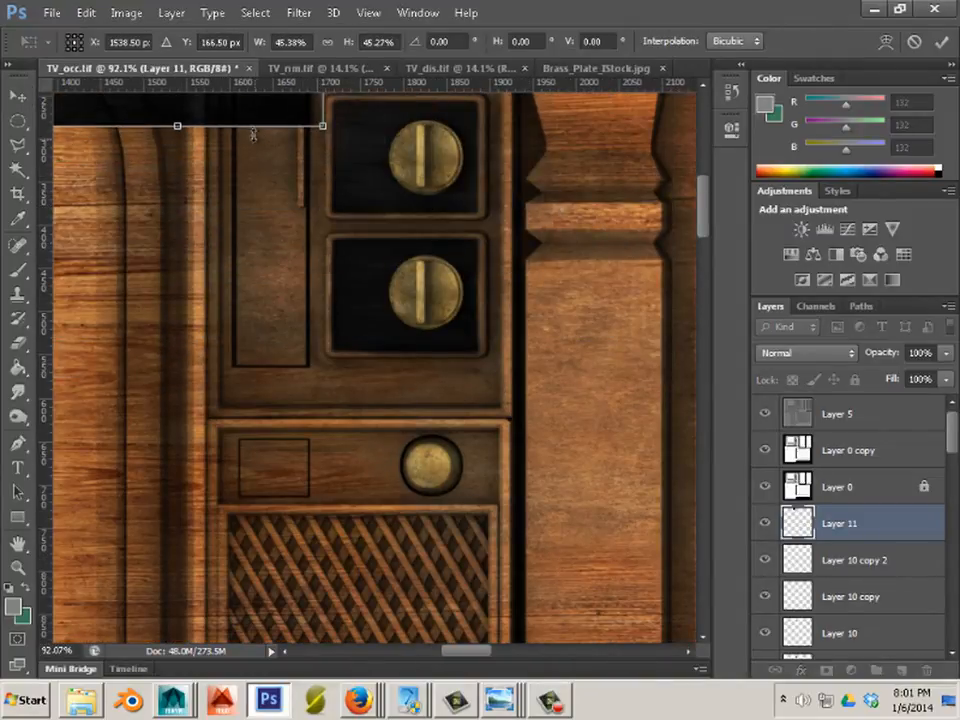
{"action": "left_click_drag", "start_coordinate": [254, 134], "coordinate": [255, 153]}
{"action": "left_click_drag", "start_coordinate": [254, 124], "coordinate": [554, 219]}
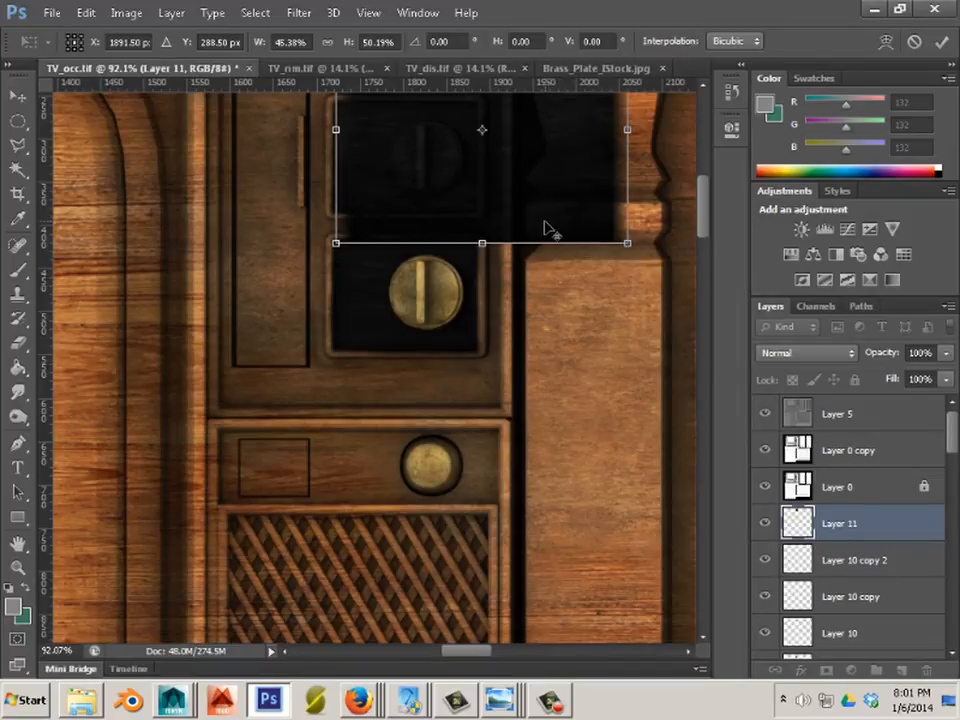
{"action": "scroll", "coordinate": [548, 228], "scroll_direction": "up", "scroll_amount": 1}
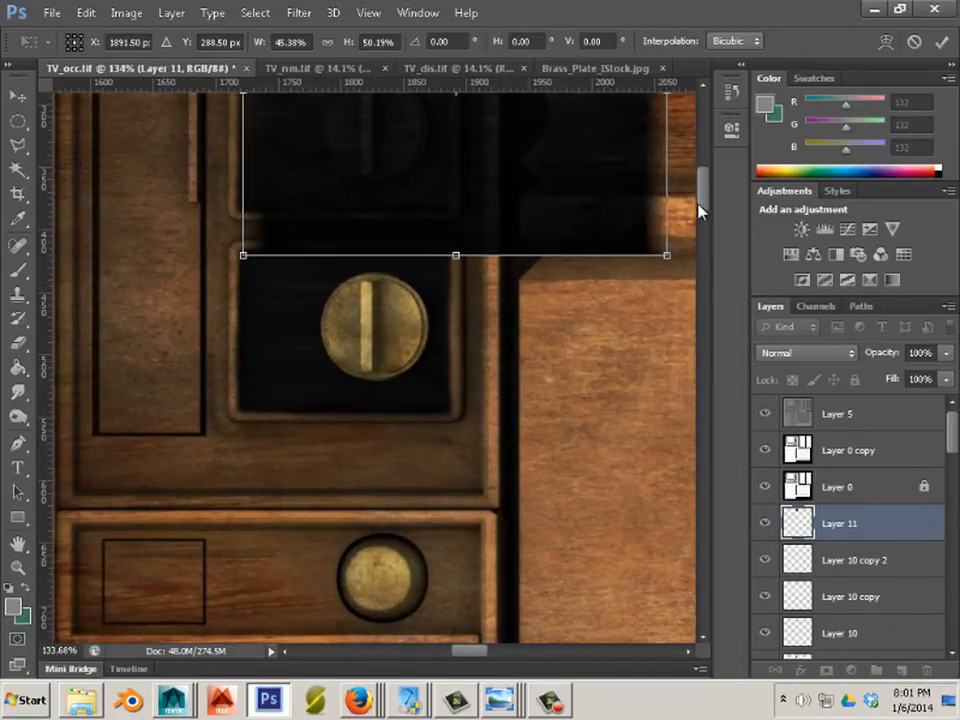
{"action": "left_click_drag", "start_coordinate": [698, 210], "coordinate": [701, 164]}
{"action": "left_click_drag", "start_coordinate": [555, 330], "coordinate": [455, 218]}
{"action": "left_click", "coordinate": [17, 95]}
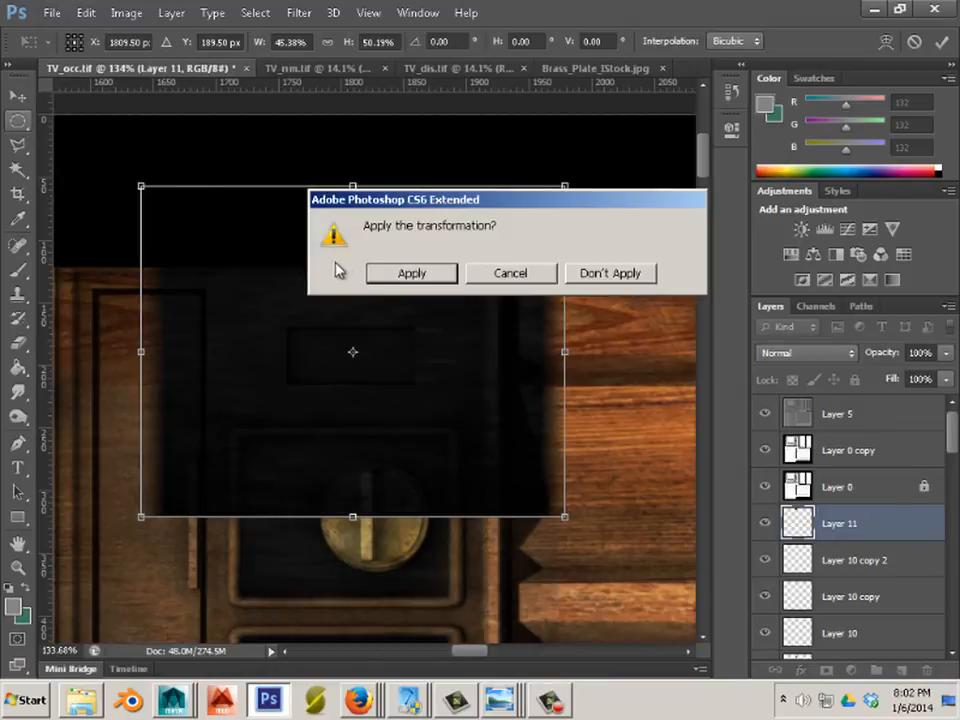
{"action": "left_click", "coordinate": [412, 273]}
Select the small rectangle above the upper dial with a rectangular marquee, invert the selection and delete the surrounding black texture
{"action": "left_click_drag", "start_coordinate": [17, 119], "coordinate": [44, 137]}
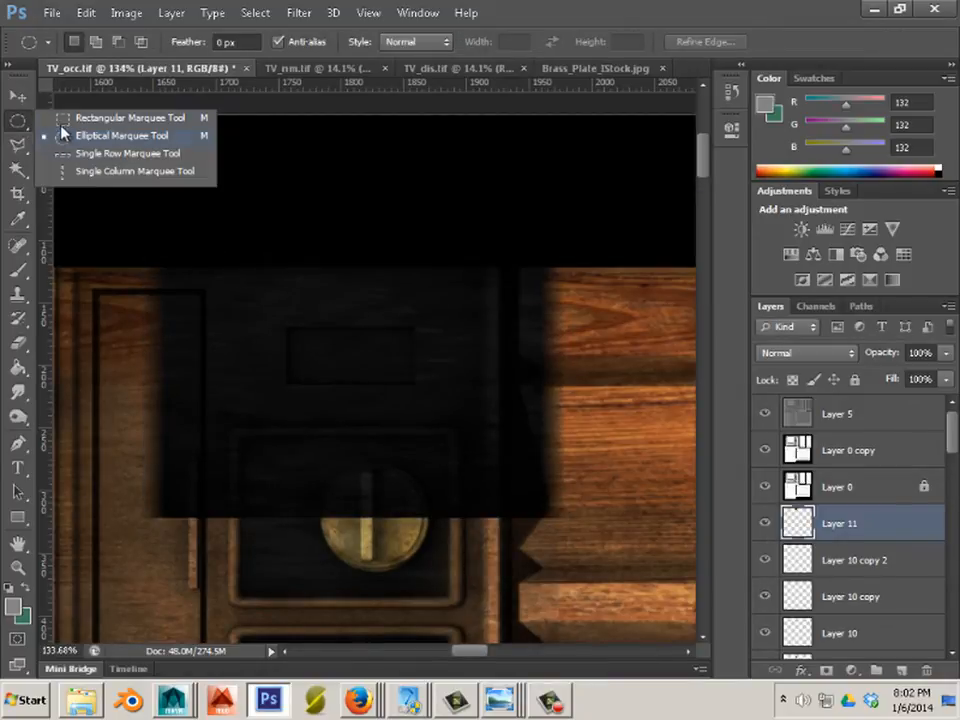
{"action": "left_click", "coordinate": [62, 118]}
{"action": "left_click_drag", "start_coordinate": [289, 329], "coordinate": [412, 383]}
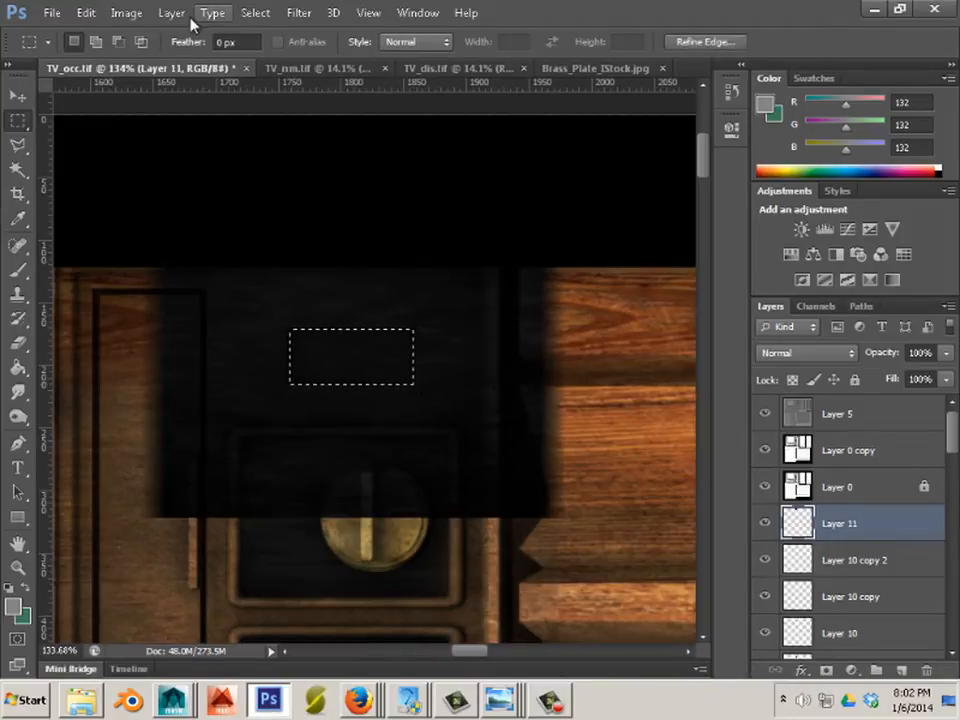
{"action": "left_click", "coordinate": [255, 13]}
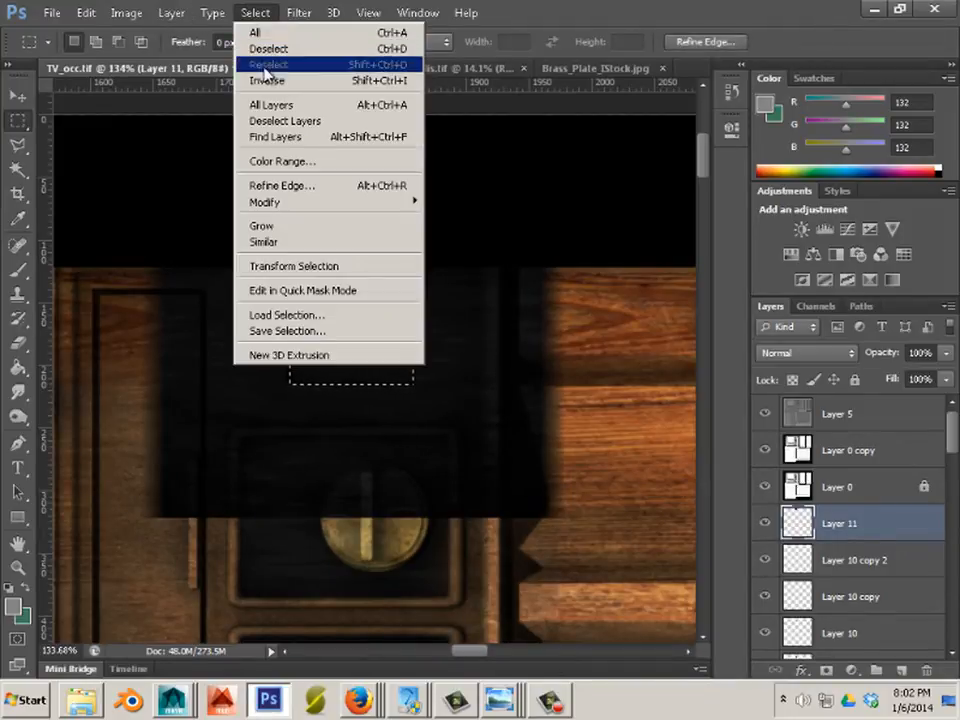
{"action": "left_click", "coordinate": [267, 80]}
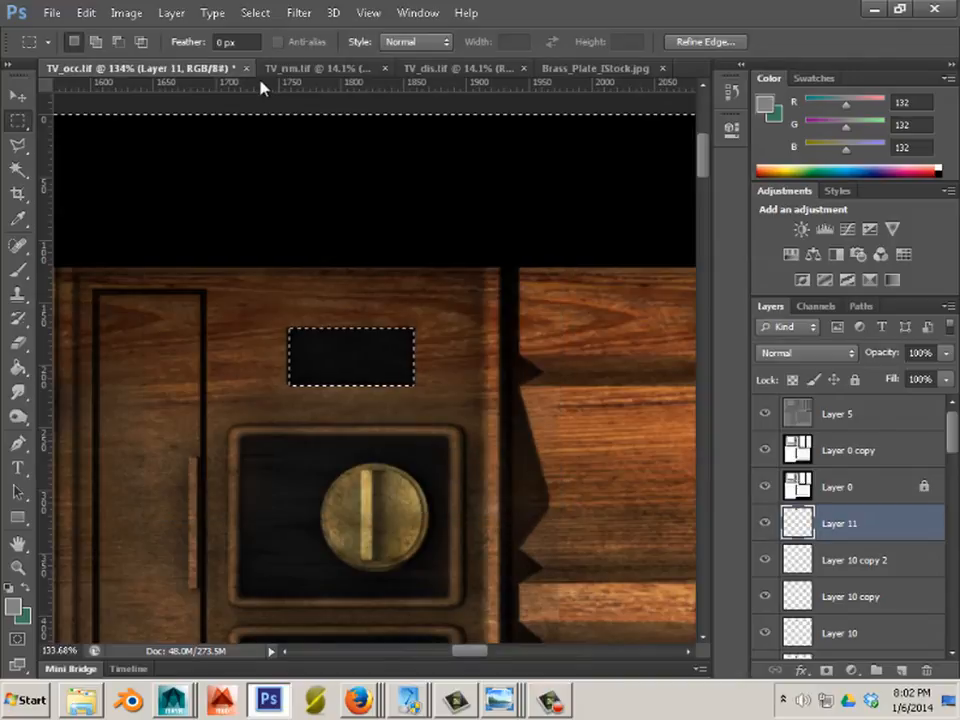
Clear the selection around the small black rectangle above the upper dial
{"action": "left_click", "coordinate": [254, 16]}
{"action": "left_click", "coordinate": [268, 48]}
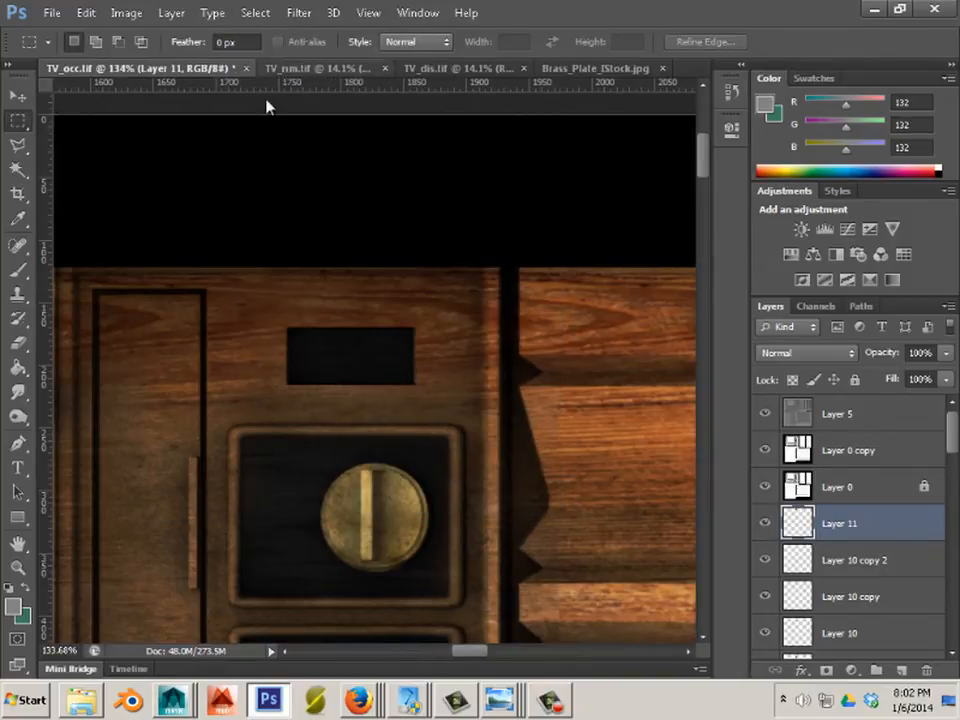
Review the whole TV texture sheet, from the front with its dials and grille to the side, lower and back wood panels
{"action": "scroll", "coordinate": [277, 236], "scroll_direction": "down", "scroll_amount": 4}
{"action": "scroll", "coordinate": [277, 236], "scroll_direction": "down", "scroll_amount": 8}
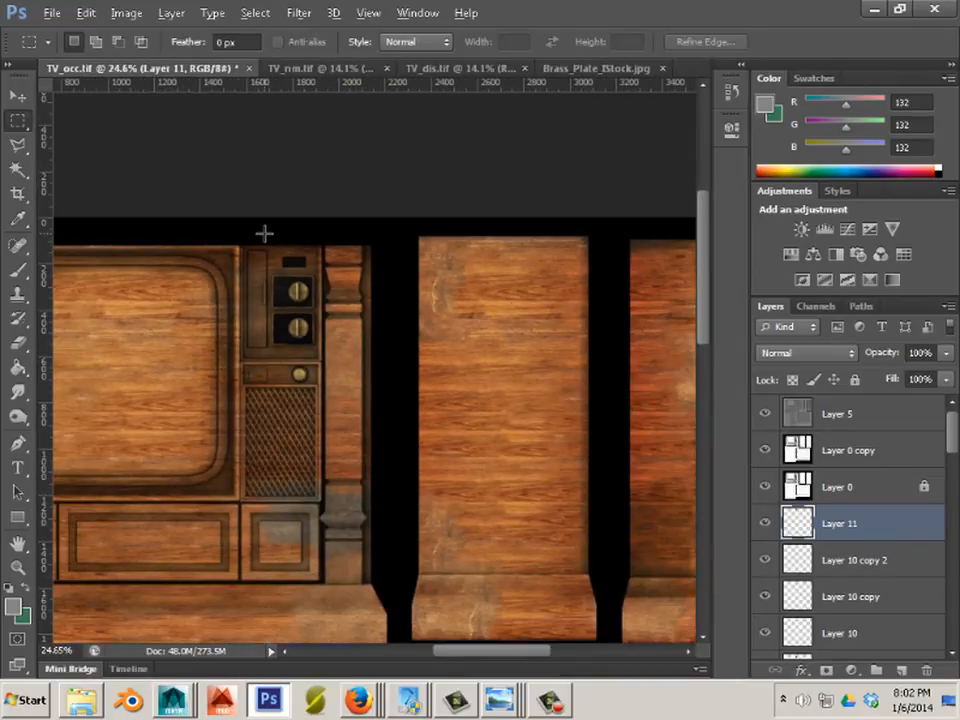
{"action": "scroll", "coordinate": [264, 233], "scroll_direction": "down", "scroll_amount": 1}
{"action": "left_click_drag", "start_coordinate": [460, 651], "coordinate": [399, 651]}
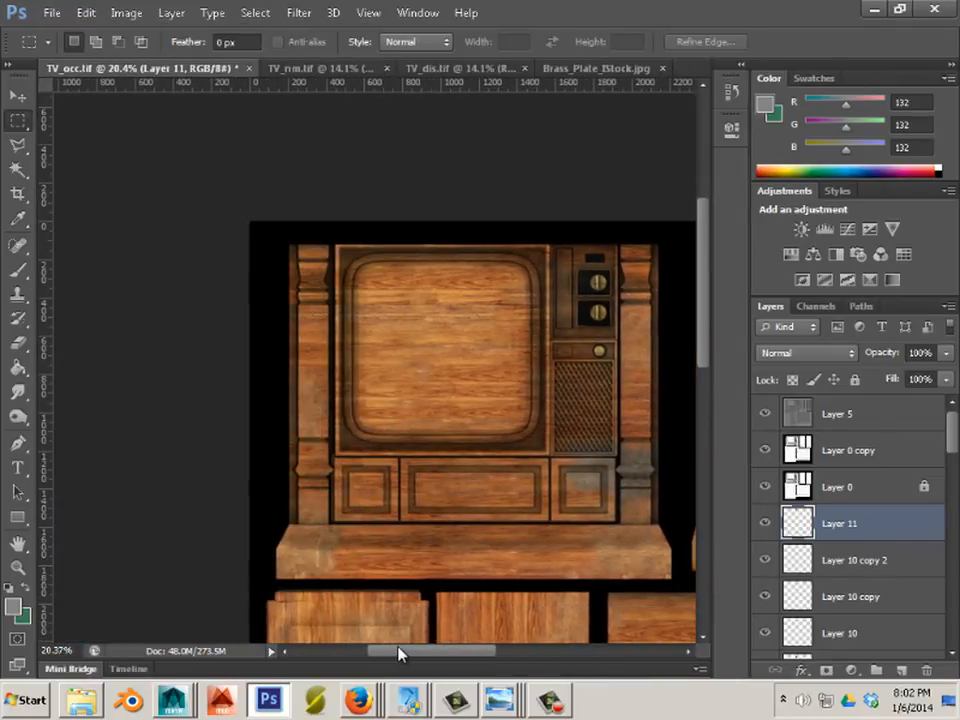
{"action": "scroll", "coordinate": [424, 568], "scroll_direction": "down", "scroll_amount": 4}
{"action": "scroll", "coordinate": [424, 563], "scroll_direction": "down", "scroll_amount": 4}
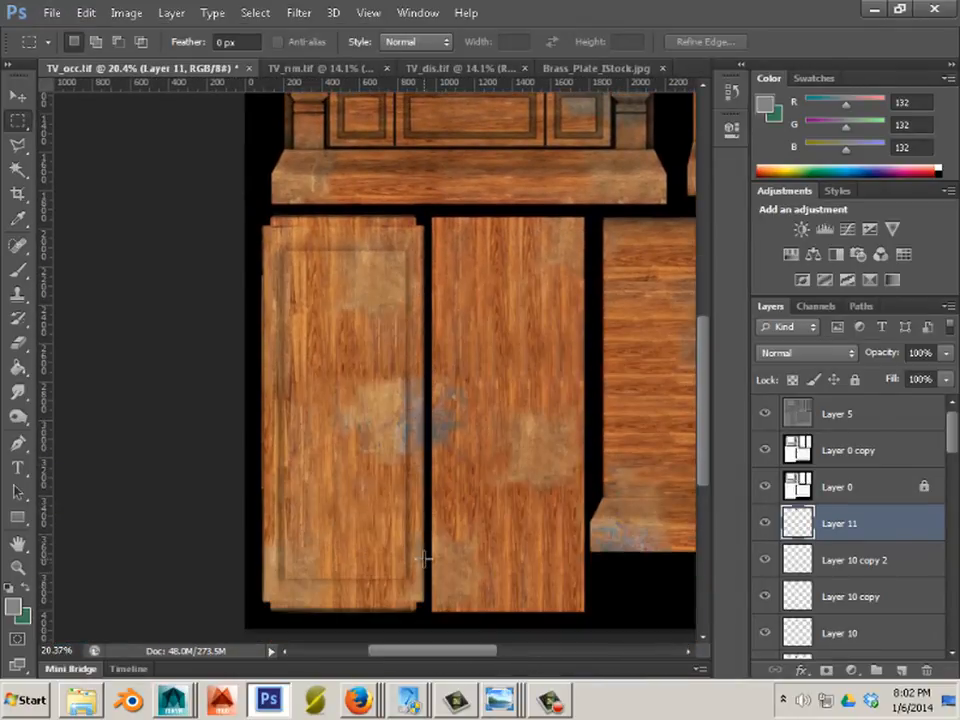
{"action": "left_click_drag", "start_coordinate": [441, 651], "coordinate": [533, 651]}
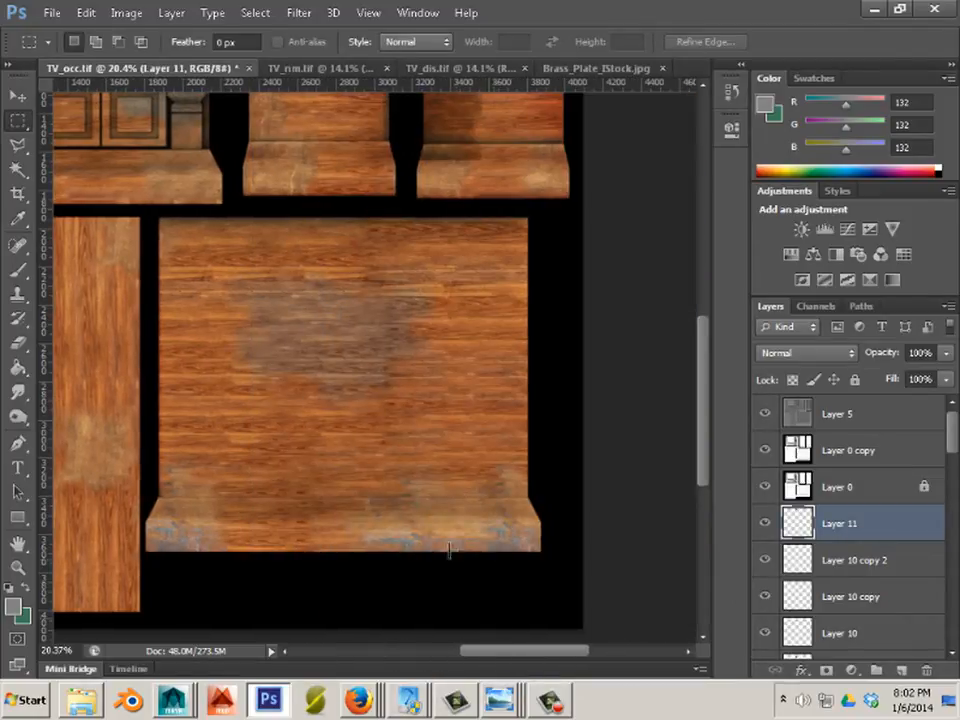
{"action": "scroll", "coordinate": [401, 503], "scroll_direction": "up", "scroll_amount": 6}
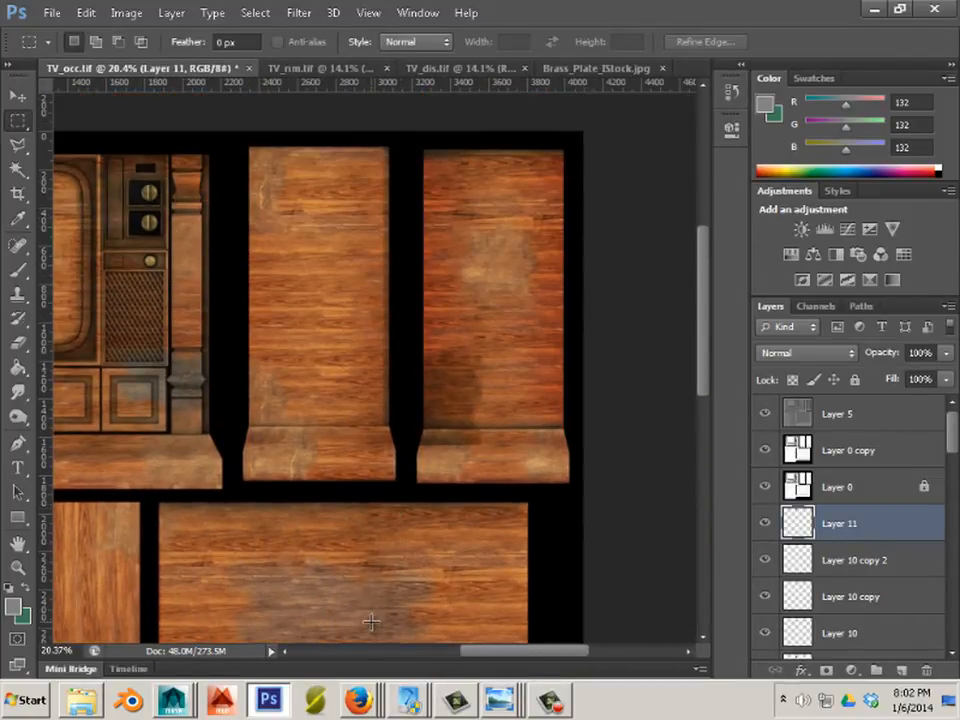
{"action": "left_click_drag", "start_coordinate": [472, 651], "coordinate": [401, 651]}
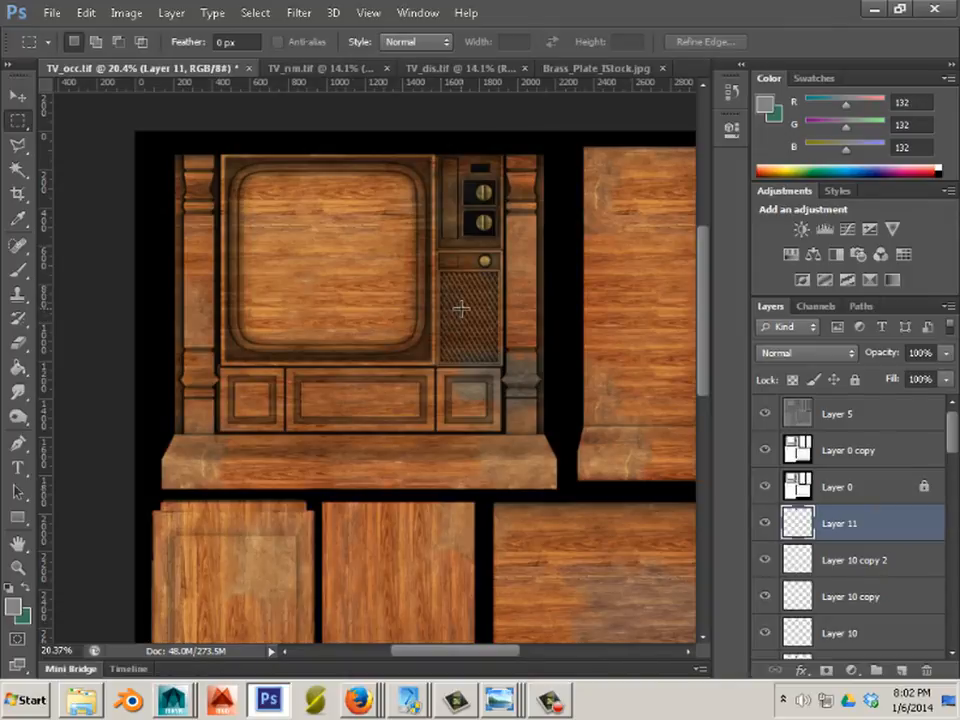
Switch to Firefox and run a Google image search for "polyester fabric texture" in a new tab
{"action": "key", "text": "alt+Tab"}
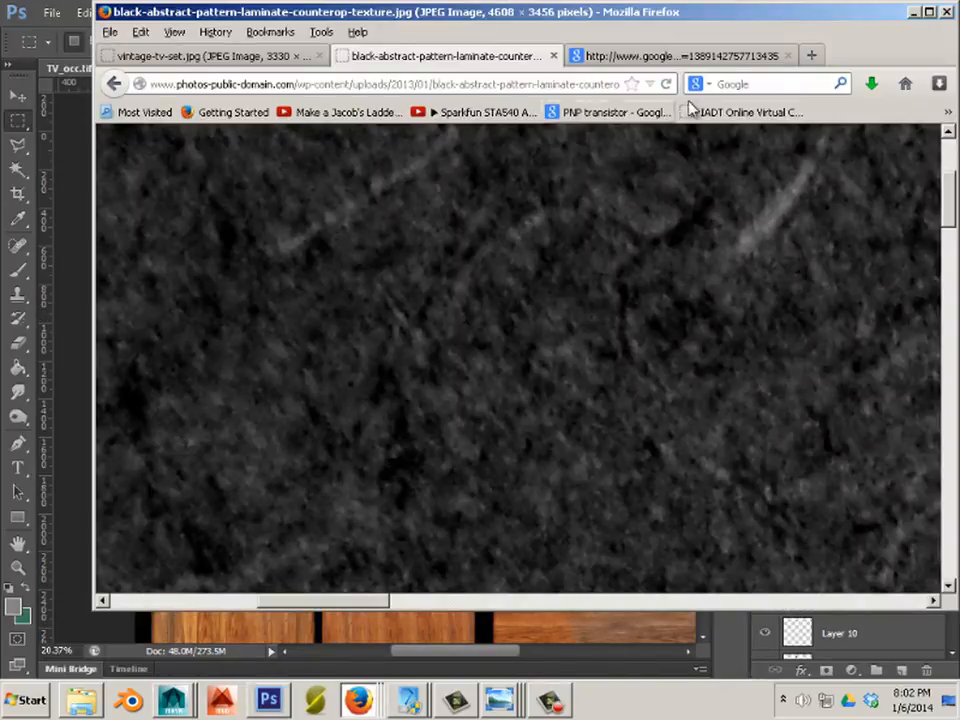
{"action": "left_click", "coordinate": [811, 56]}
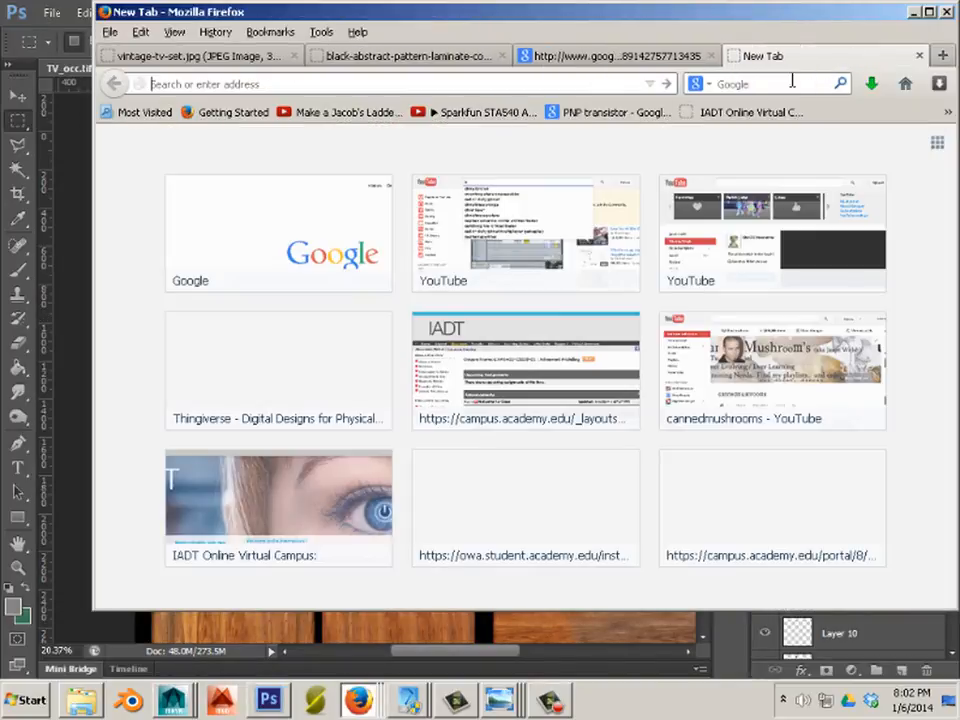
{"action": "left_click", "coordinate": [270, 219]}
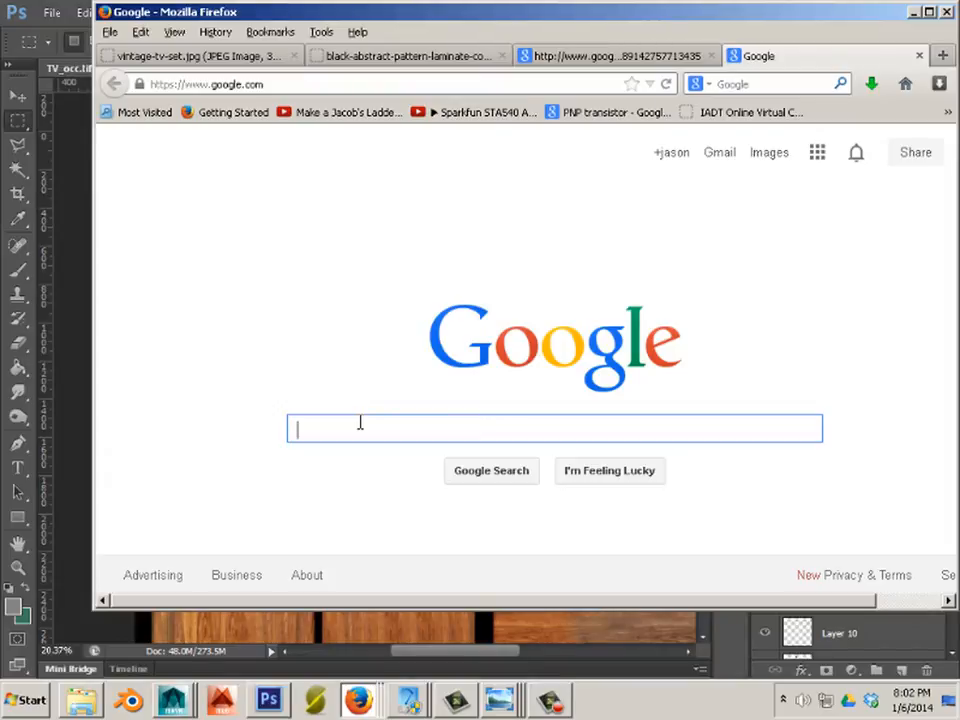
{"action": "type", "text": "pole"}
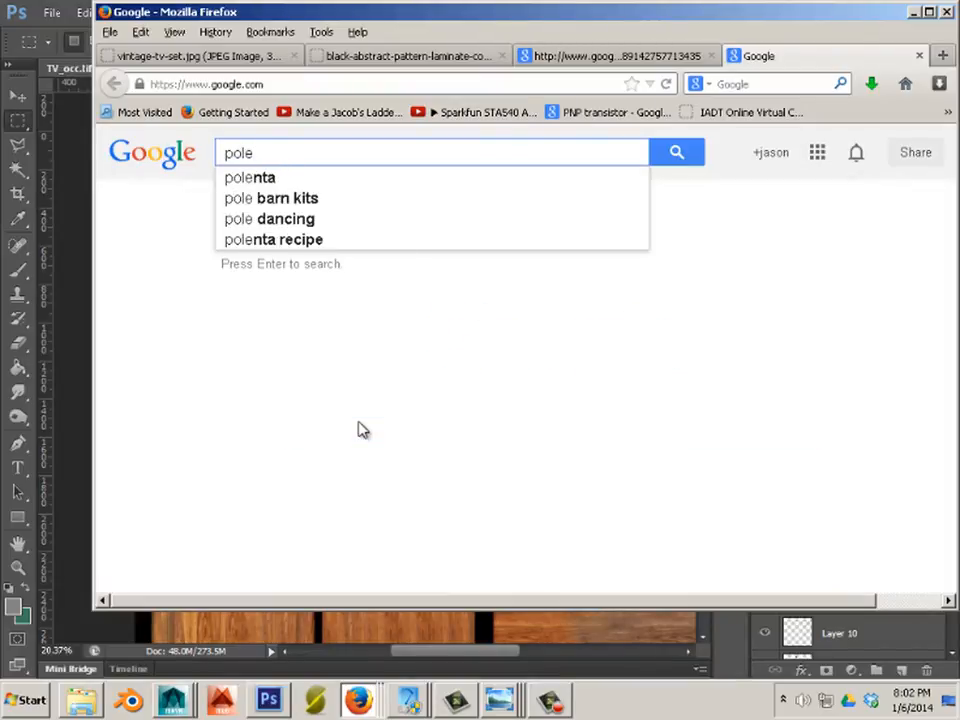
{"action": "type", "text": "ster"}
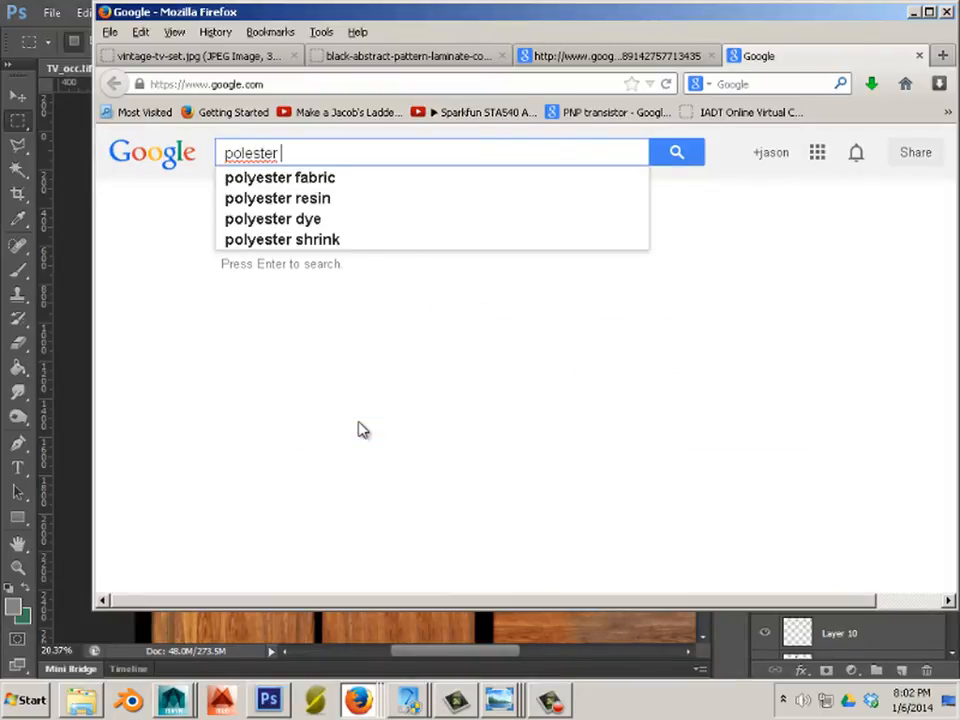
{"action": "key", "text": "Down"}
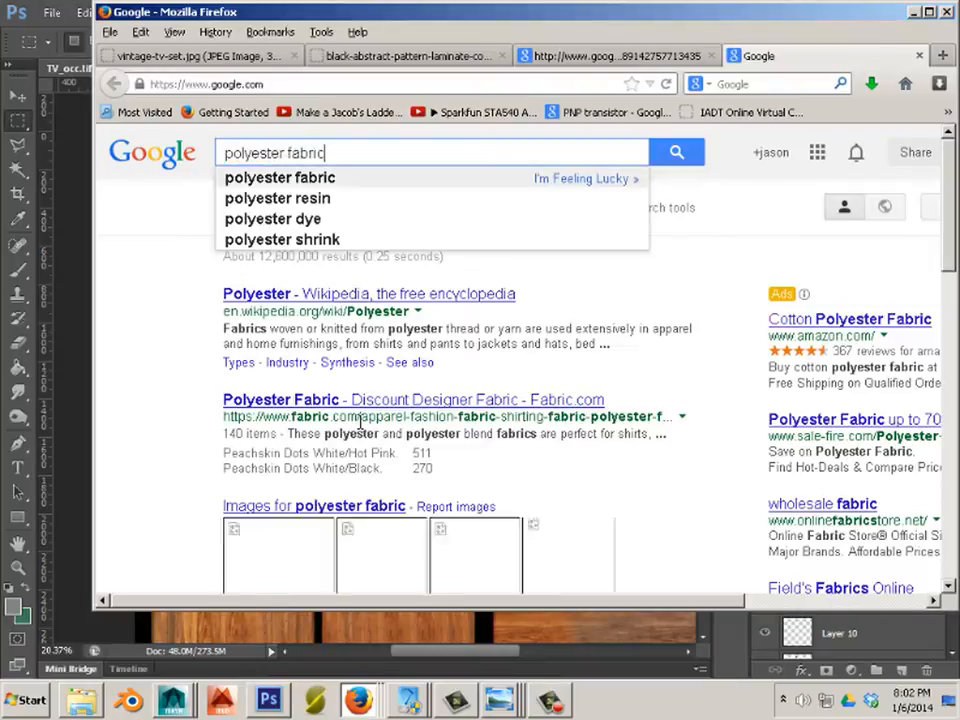
{"action": "type", "text": "texture"}
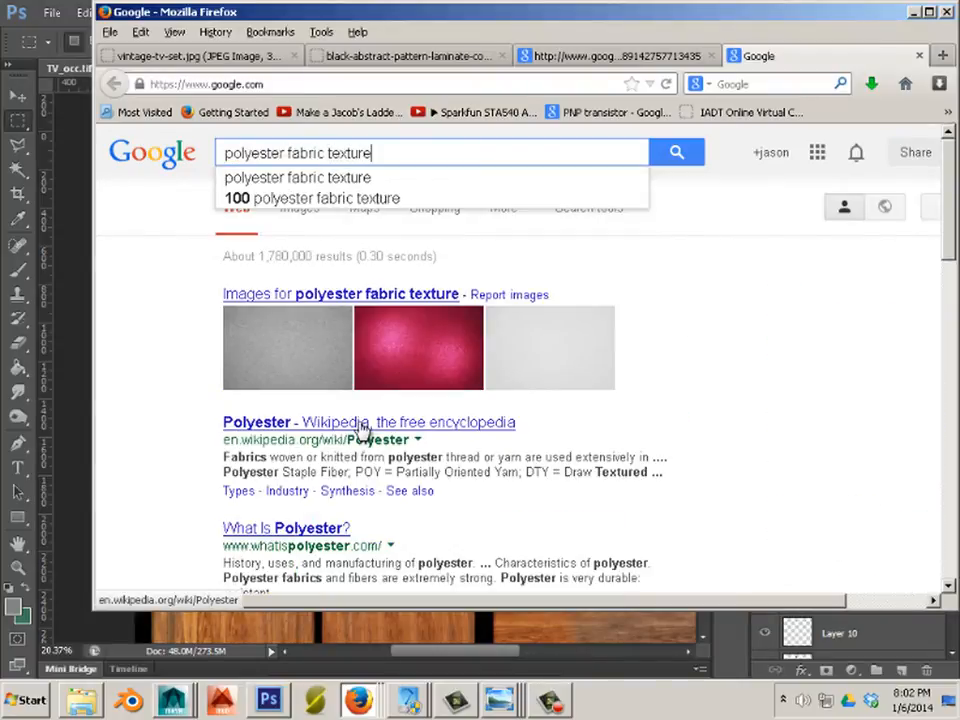
{"action": "key", "text": "Return"}
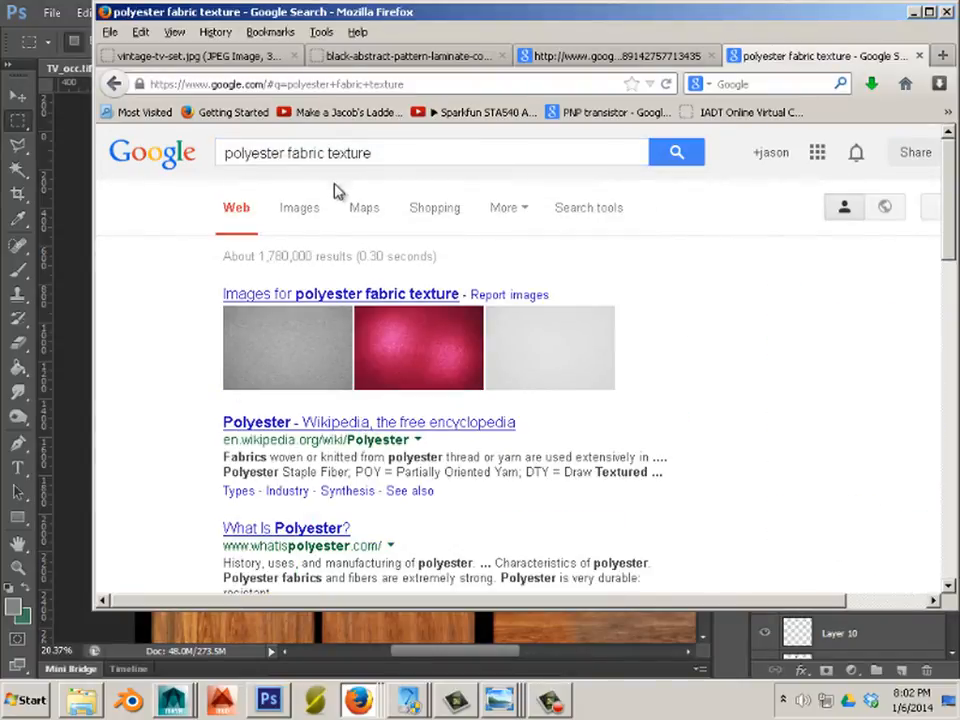
{"action": "left_click", "coordinate": [303, 209]}
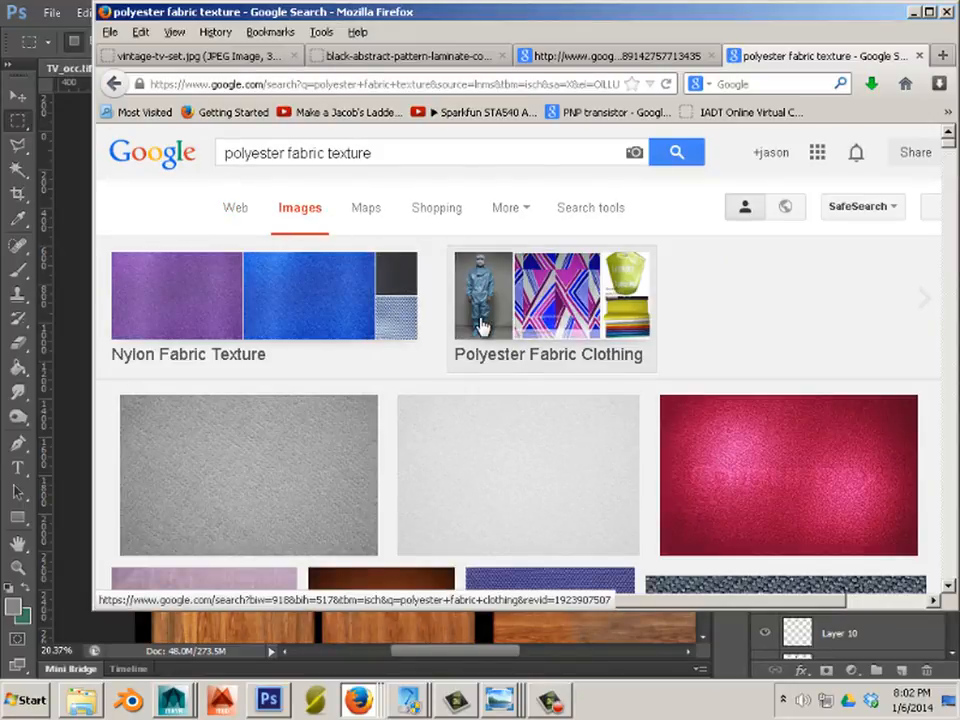
Look over the fabric image results and filter them by the colour orange
{"action": "scroll", "coordinate": [482, 322], "scroll_direction": "down", "scroll_amount": 4}
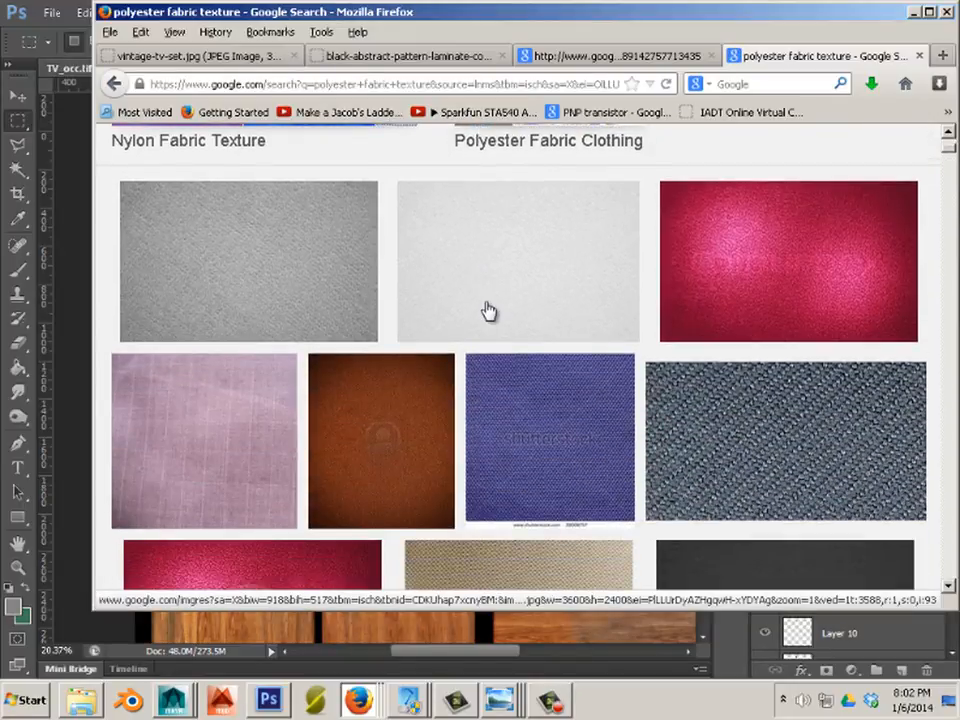
{"action": "scroll", "coordinate": [488, 311], "scroll_direction": "down", "scroll_amount": 4}
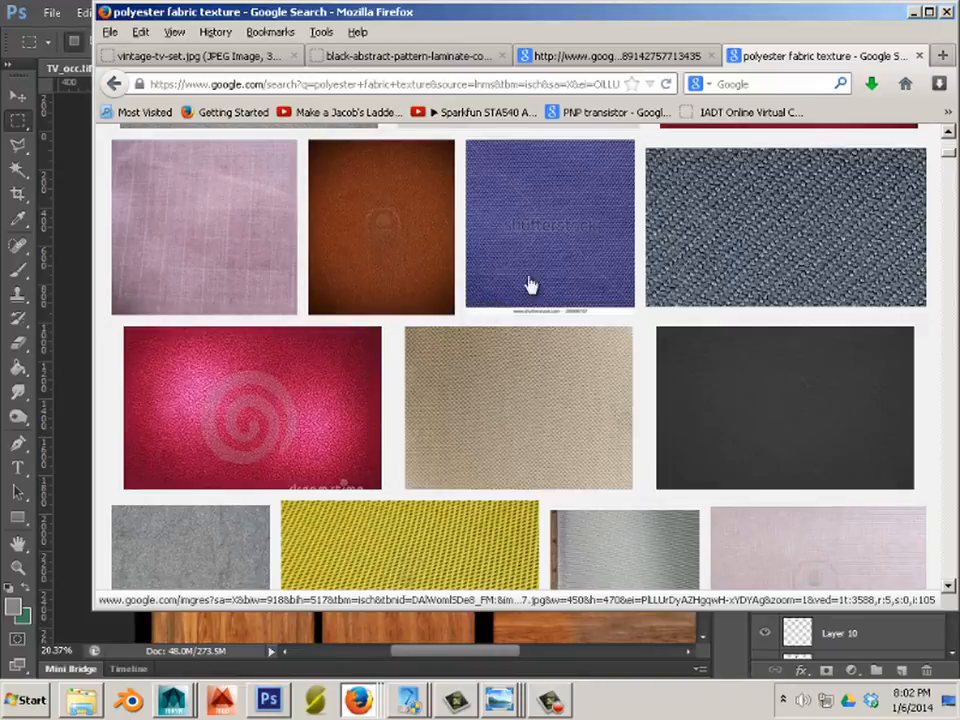
{"action": "scroll", "coordinate": [722, 238], "scroll_direction": "up", "scroll_amount": 10}
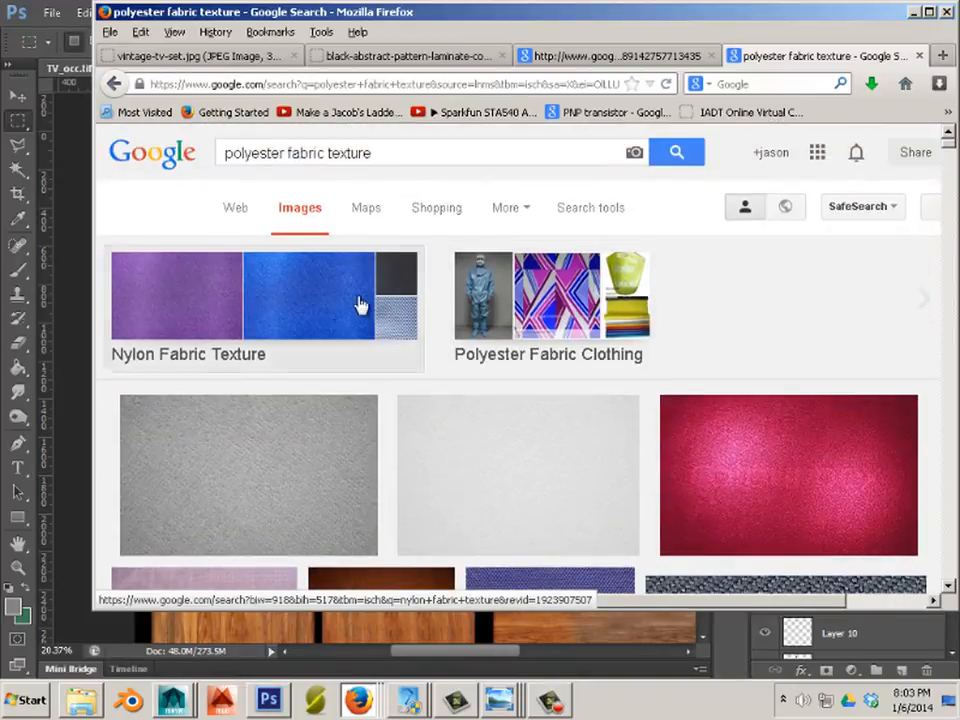
{"action": "left_click", "coordinate": [598, 212]}
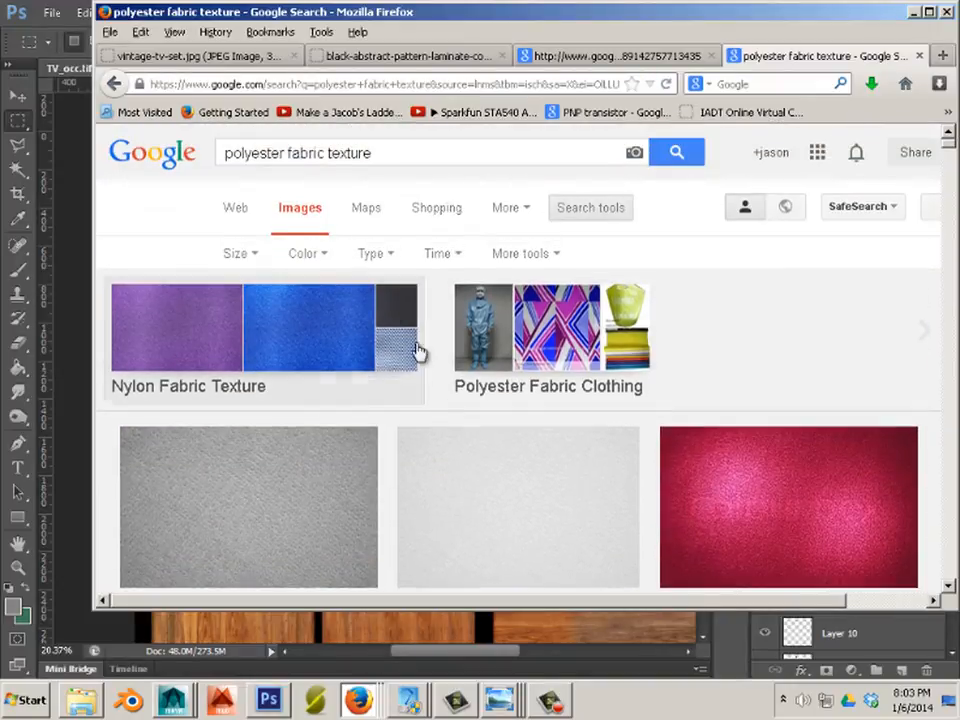
{"action": "left_click", "coordinate": [521, 256]}
{"action": "left_click", "coordinate": [300, 256]}
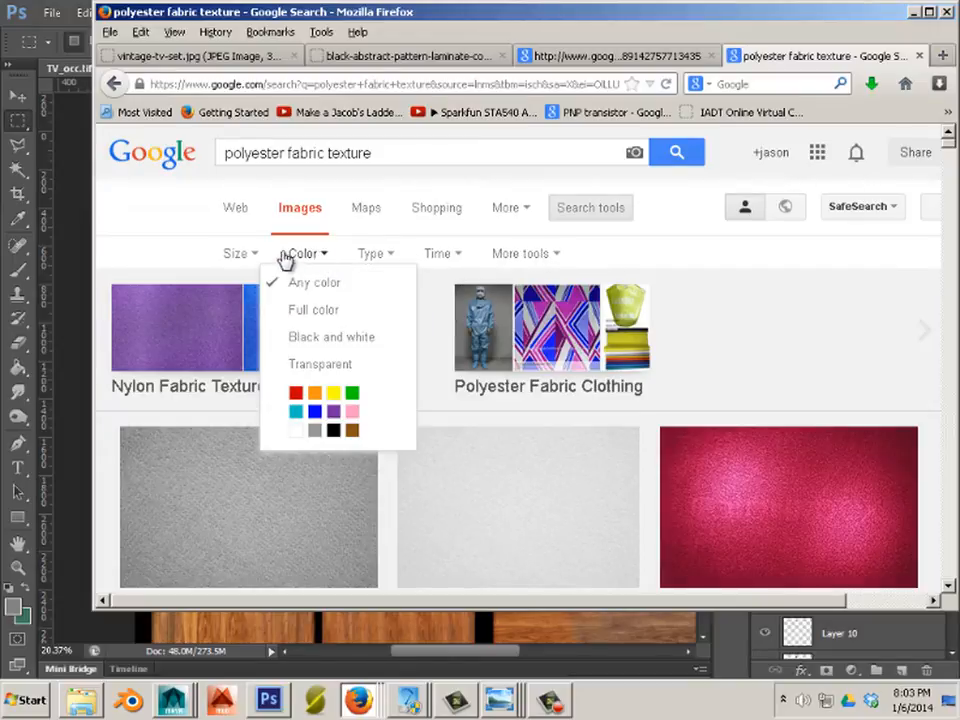
{"action": "left_click", "coordinate": [314, 393]}
Find the gold twill "Textured Polyester Fabric" image from fabrics.net among the orange results and open it at full size
{"action": "scroll", "coordinate": [391, 390], "scroll_direction": "down", "scroll_amount": 3}
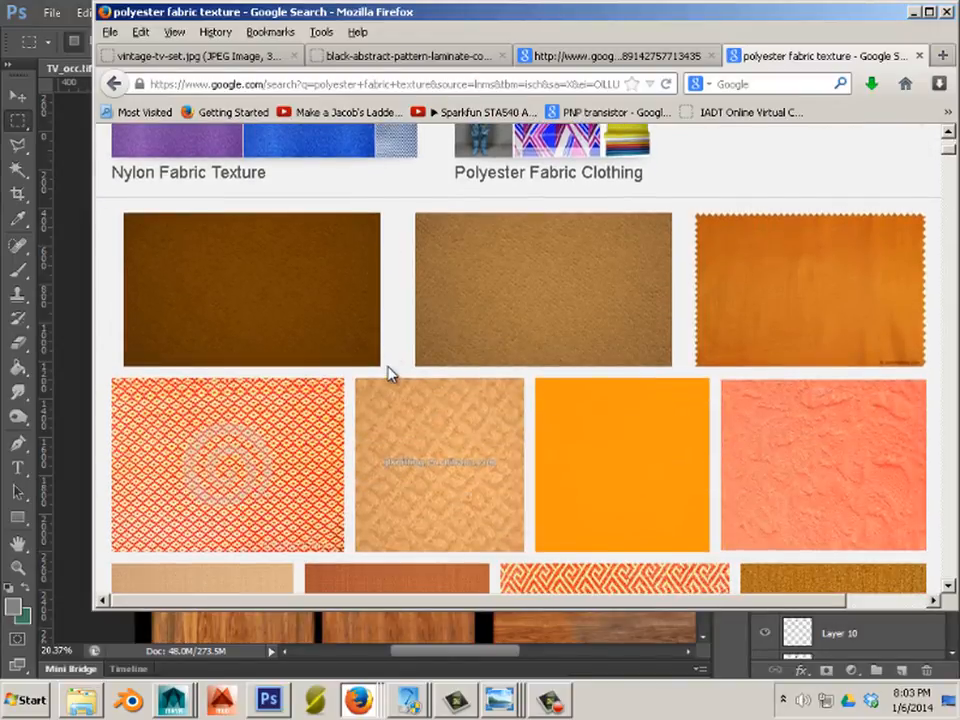
{"action": "scroll", "coordinate": [391, 380], "scroll_direction": "down", "scroll_amount": 3}
{"action": "scroll", "coordinate": [391, 375], "scroll_direction": "down", "scroll_amount": 1}
{"action": "scroll", "coordinate": [391, 375], "scroll_direction": "down", "scroll_amount": 2}
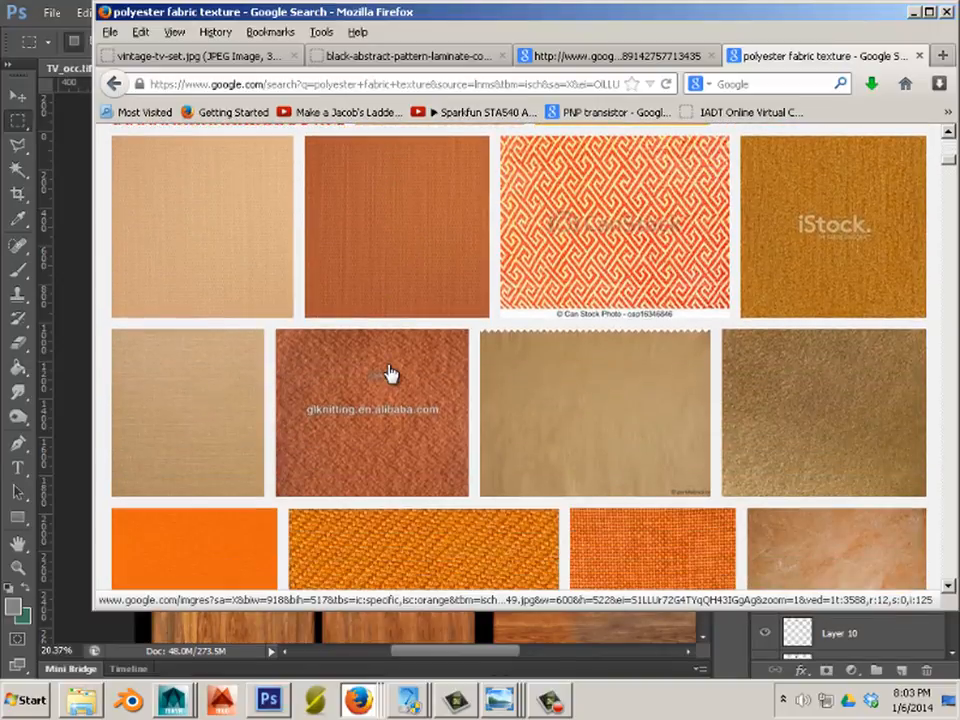
{"action": "scroll", "coordinate": [390, 373], "scroll_direction": "down", "scroll_amount": 3}
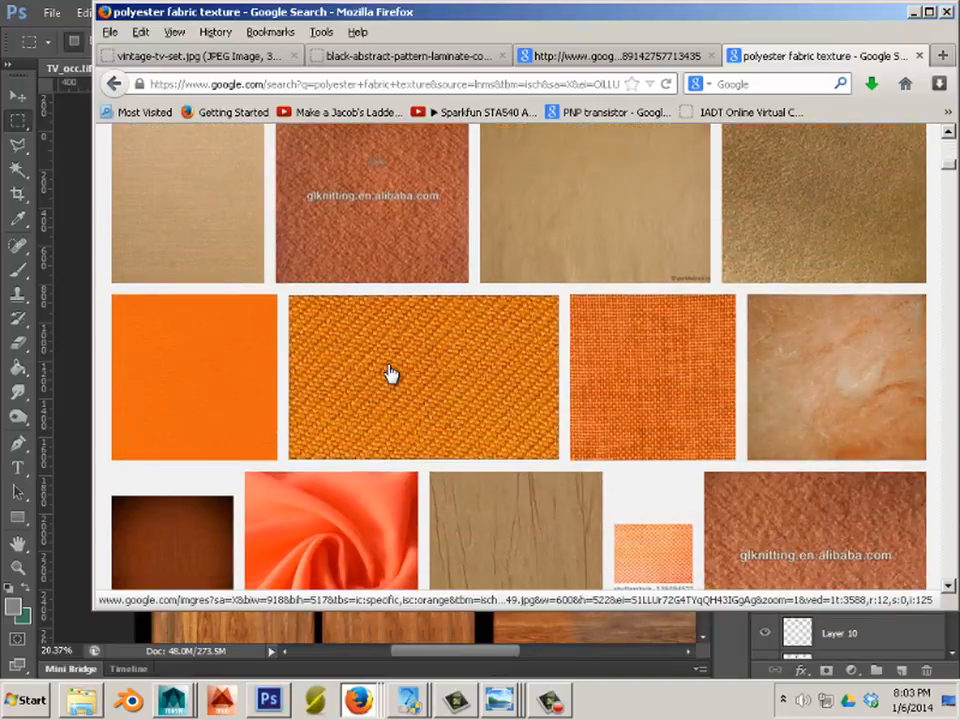
{"action": "left_click", "coordinate": [459, 373]}
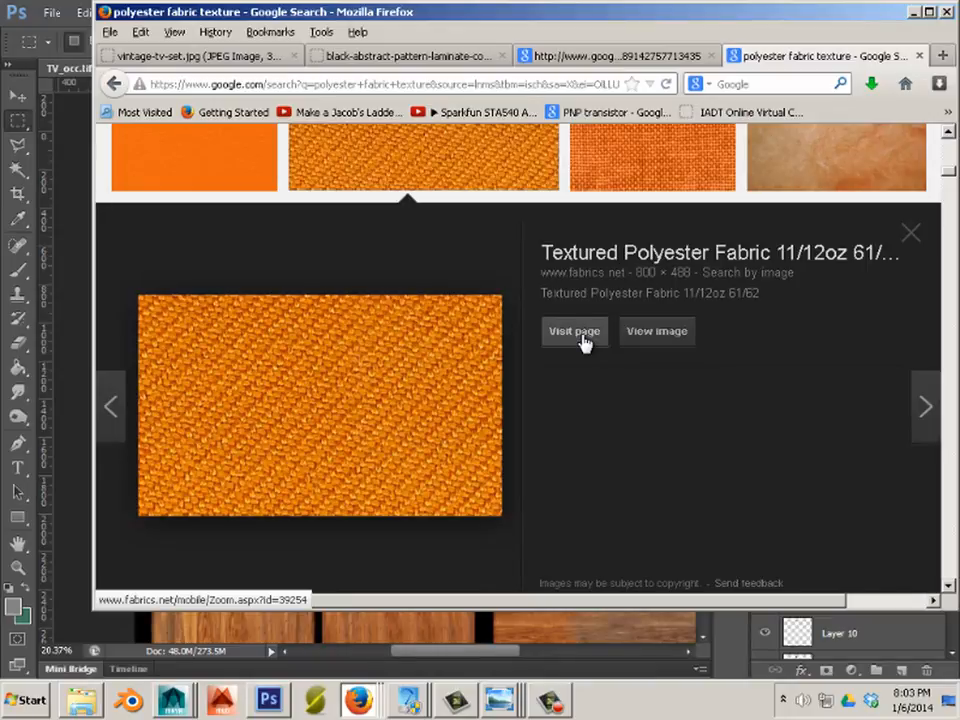
{"action": "left_click", "coordinate": [585, 340]}
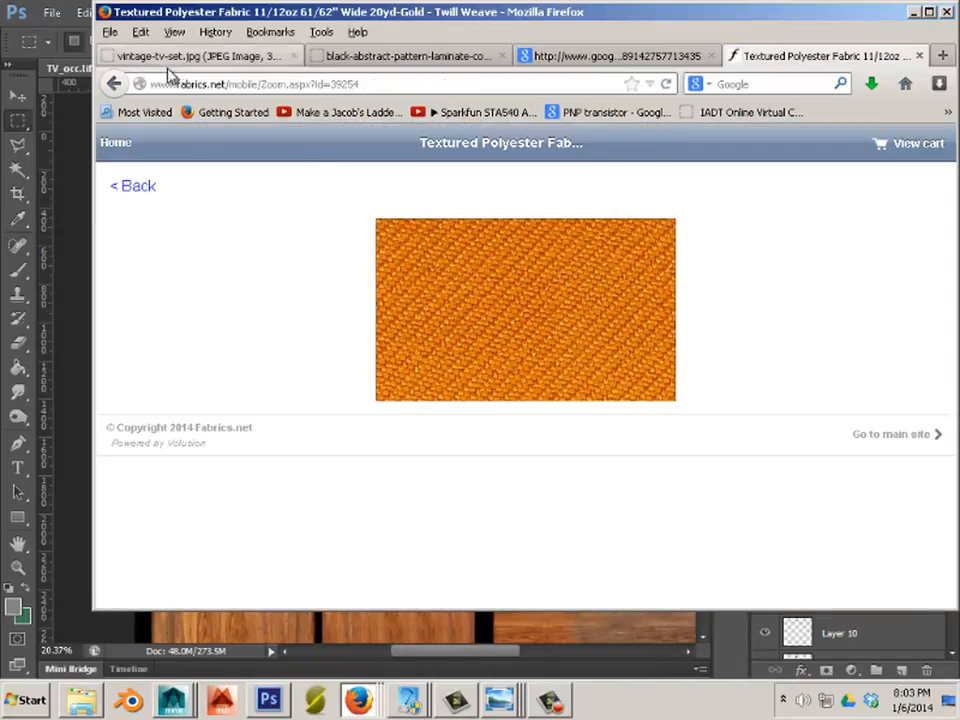
{"action": "left_click", "coordinate": [113, 84]}
{"action": "left_click", "coordinate": [655, 333]}
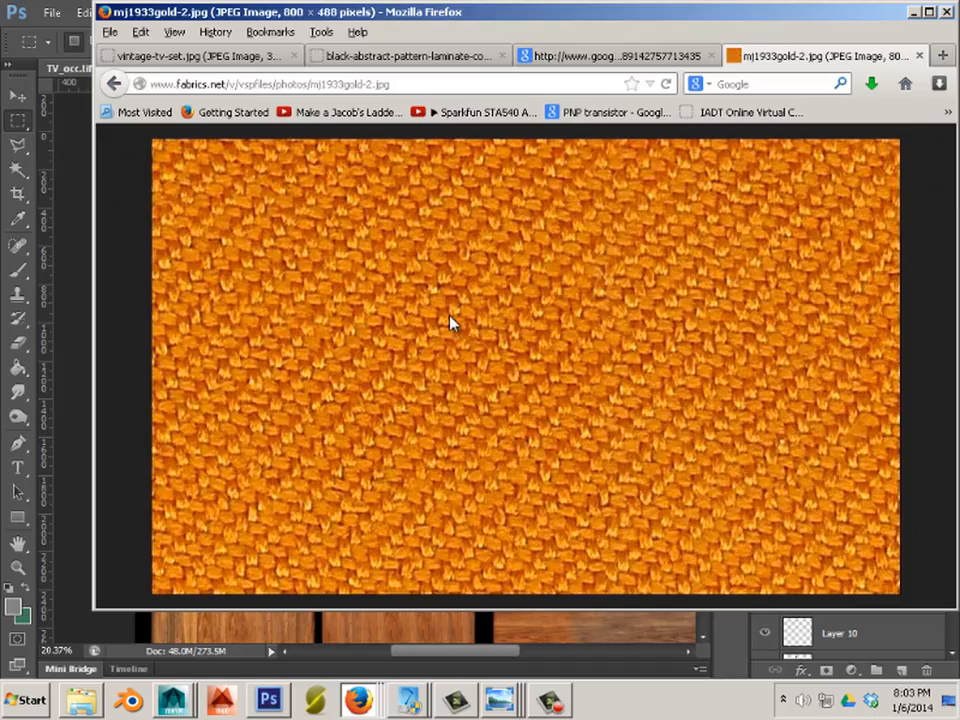
Copy the gold polyester fabric image and paste it into TV_occ.tif in Photoshop
{"action": "right_click", "coordinate": [450, 322]}
{"action": "left_click", "coordinate": [489, 330]}
{"action": "left_click", "coordinate": [498, 641]}
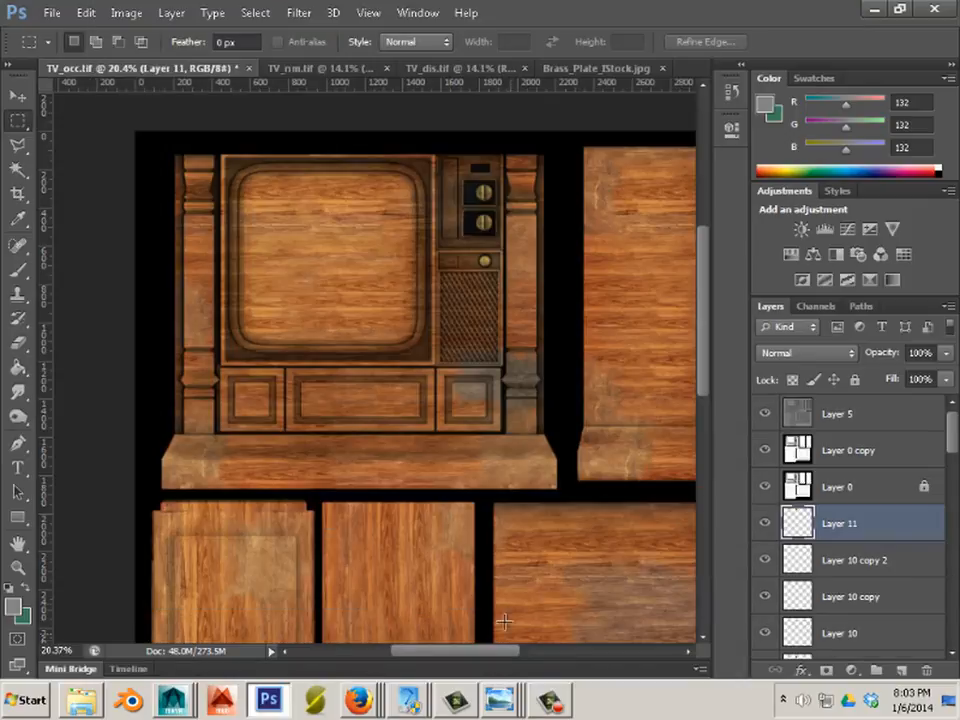
{"action": "left_click", "coordinate": [87, 13]}
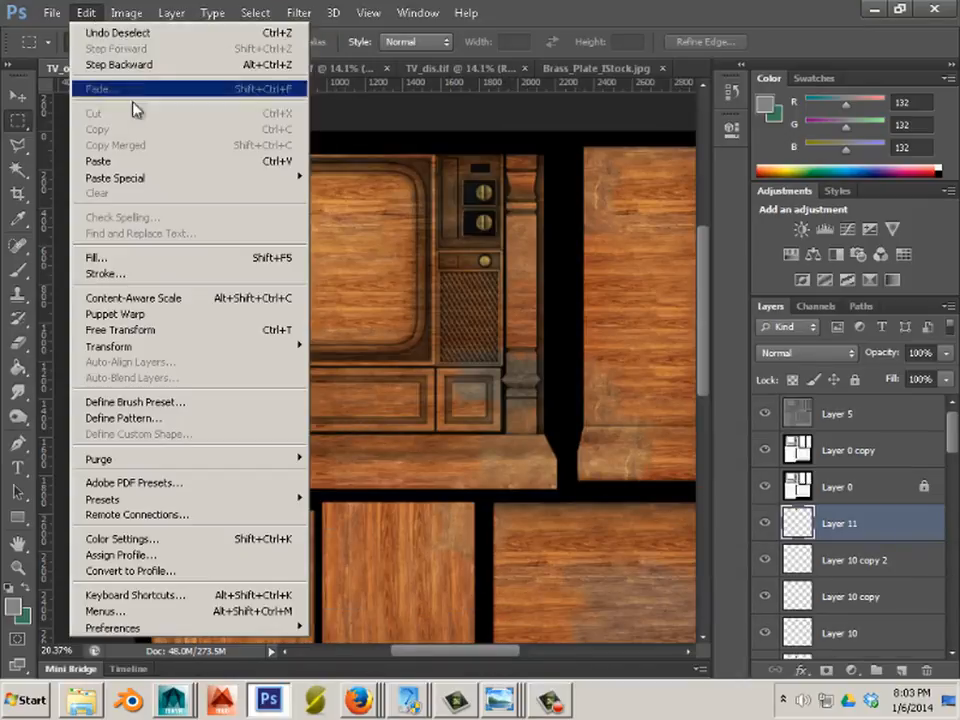
{"action": "left_click", "coordinate": [140, 161]}
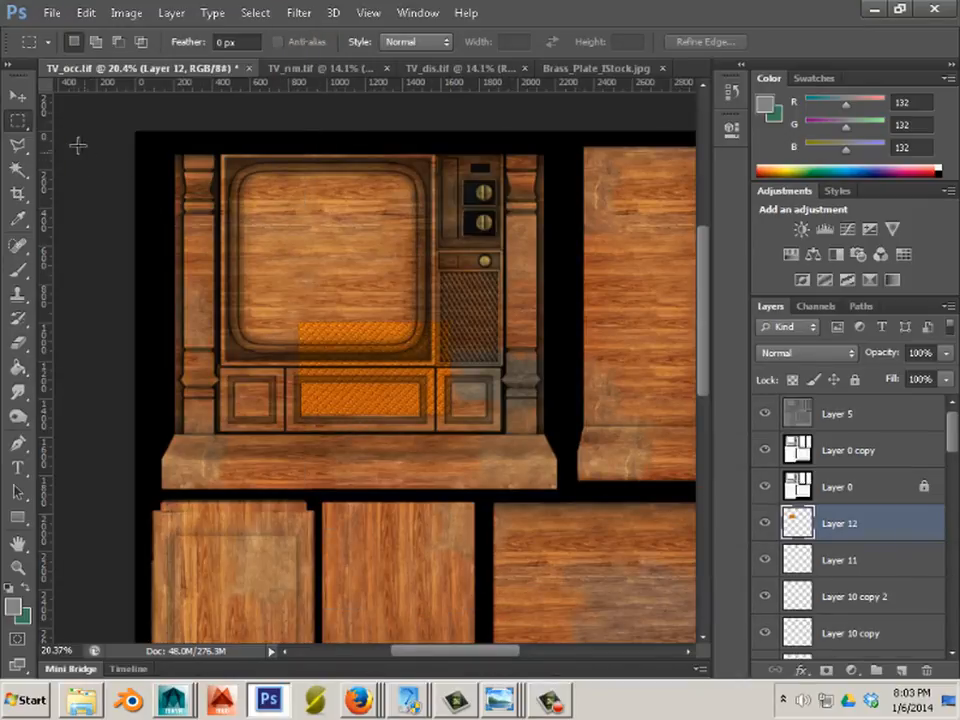
Rotate the pasted fabric texture to -90°, position it over the speaker grille and apply the transformation
{"action": "left_click", "coordinate": [18, 95]}
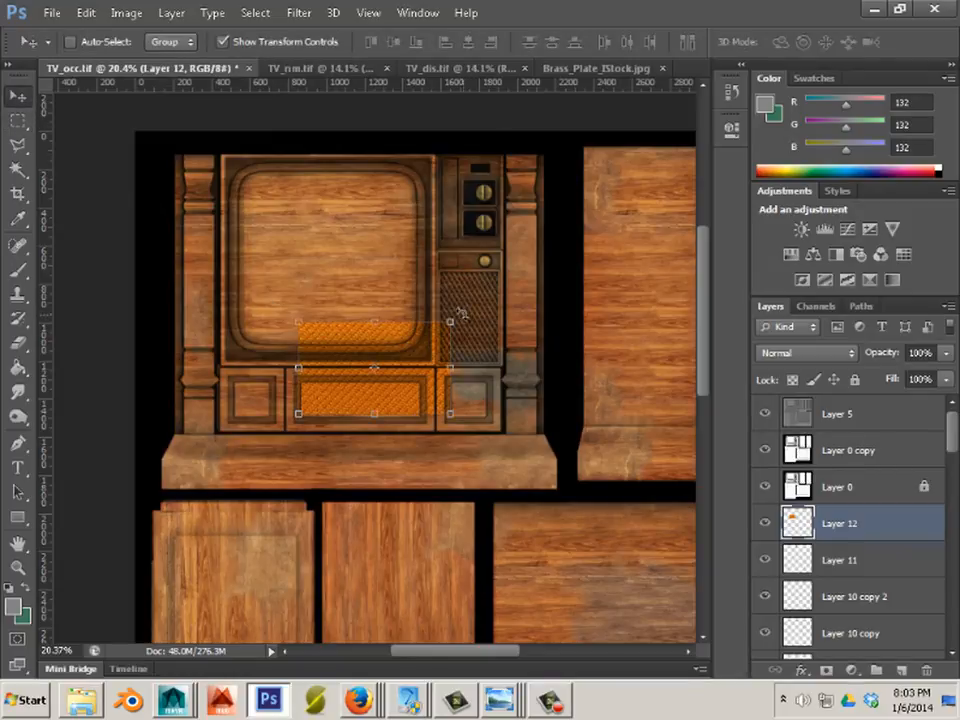
{"action": "left_click_drag", "start_coordinate": [460, 315], "coordinate": [340, 285]}
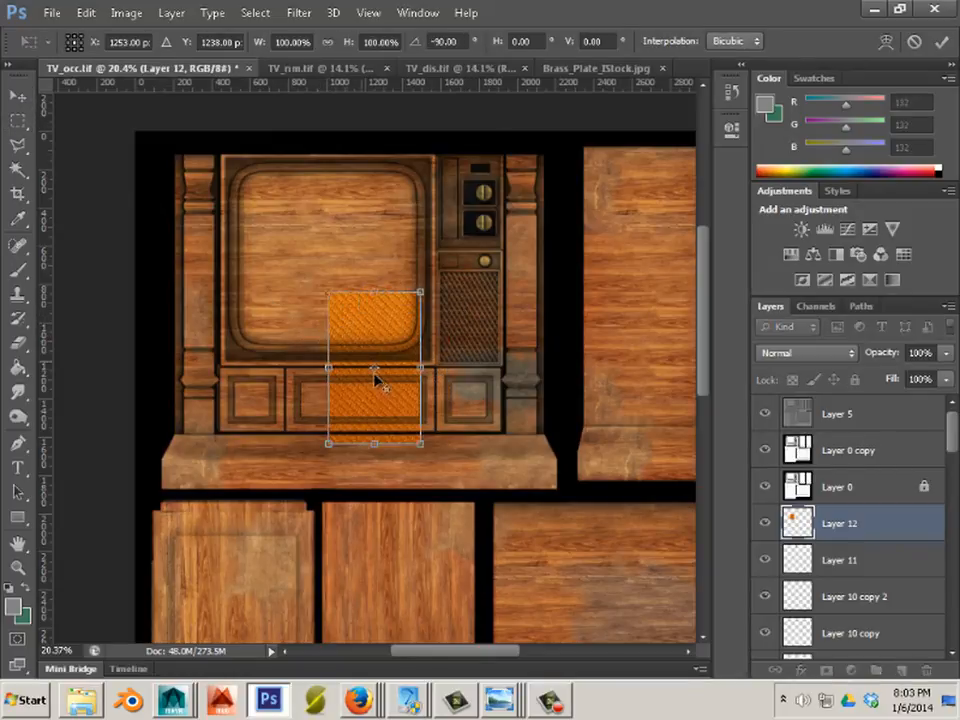
{"action": "left_click_drag", "start_coordinate": [374, 378], "coordinate": [450, 338]}
{"action": "left_click_drag", "start_coordinate": [403, 390], "coordinate": [500, 371]}
{"action": "scroll", "coordinate": [503, 380], "scroll_direction": "up", "scroll_amount": 1}
{"action": "scroll", "coordinate": [505, 382], "scroll_direction": "up", "scroll_amount": 1}
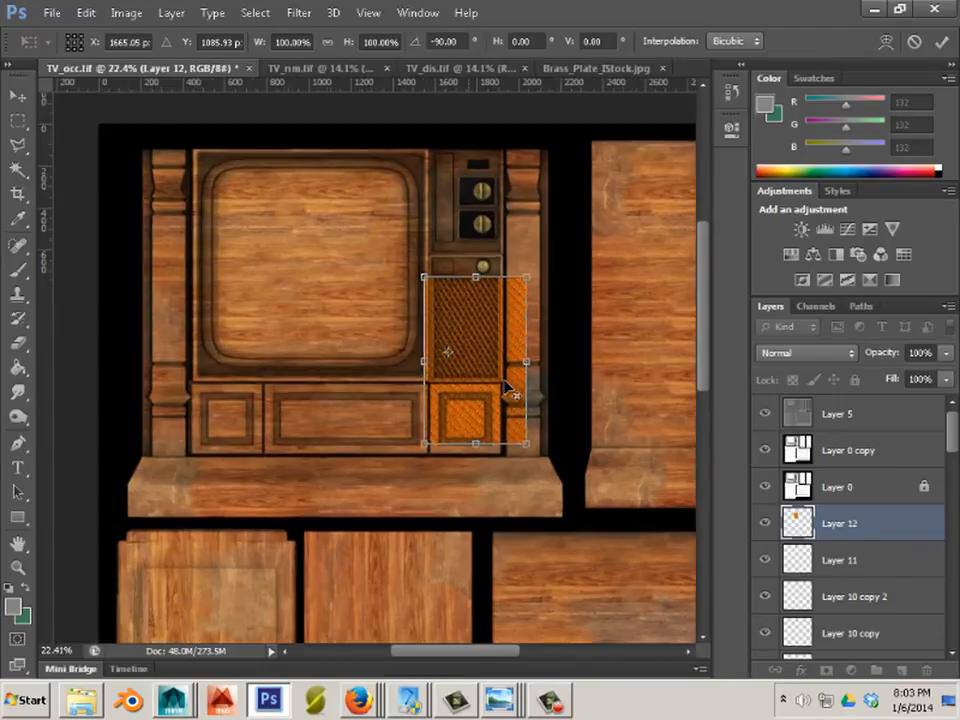
{"action": "scroll", "coordinate": [505, 383], "scroll_direction": "up", "scroll_amount": 10}
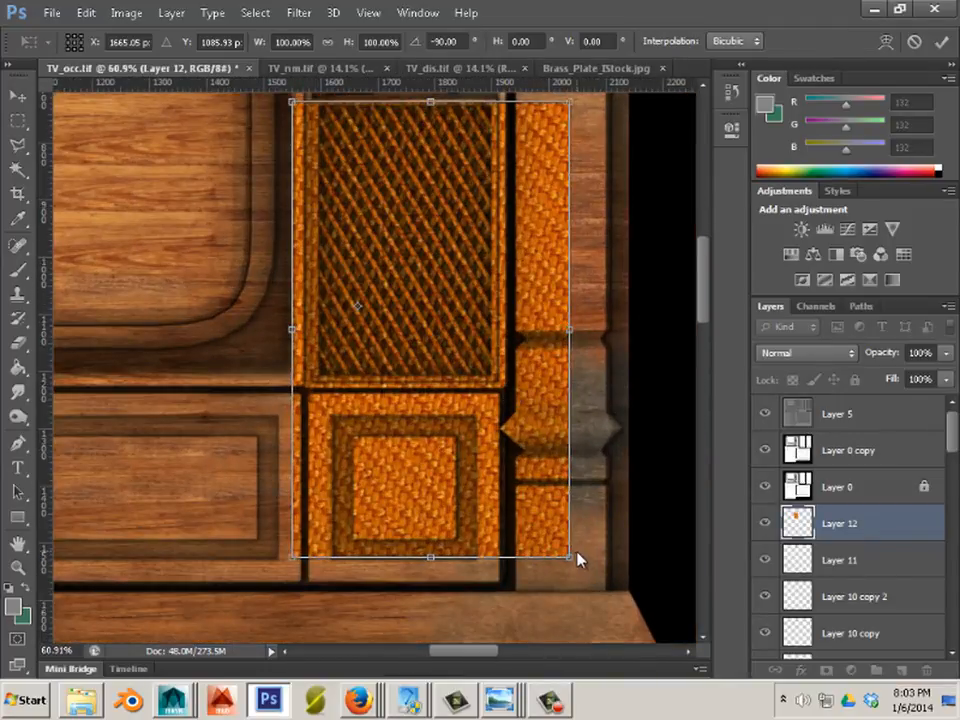
{"action": "left_click", "coordinate": [17, 96]}
{"action": "left_click", "coordinate": [403, 270]}
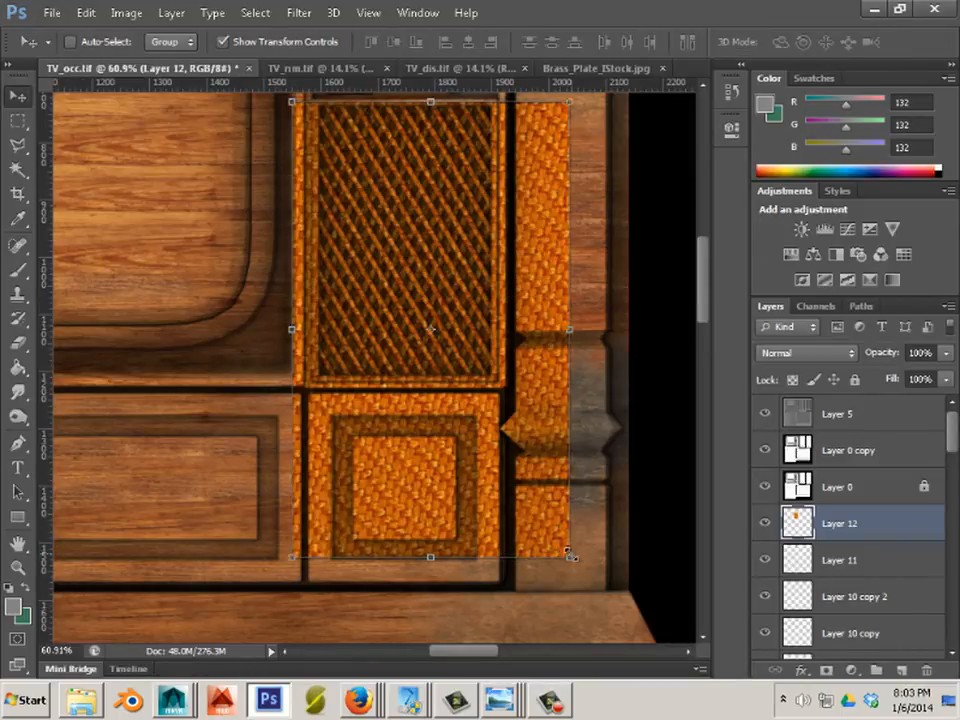
Scale the fabric texture to about 62.3% width and 60.75% height to fit the speaker grille opening, and apply the transformation
{"action": "left_click_drag", "start_coordinate": [570, 556], "coordinate": [492, 374]}
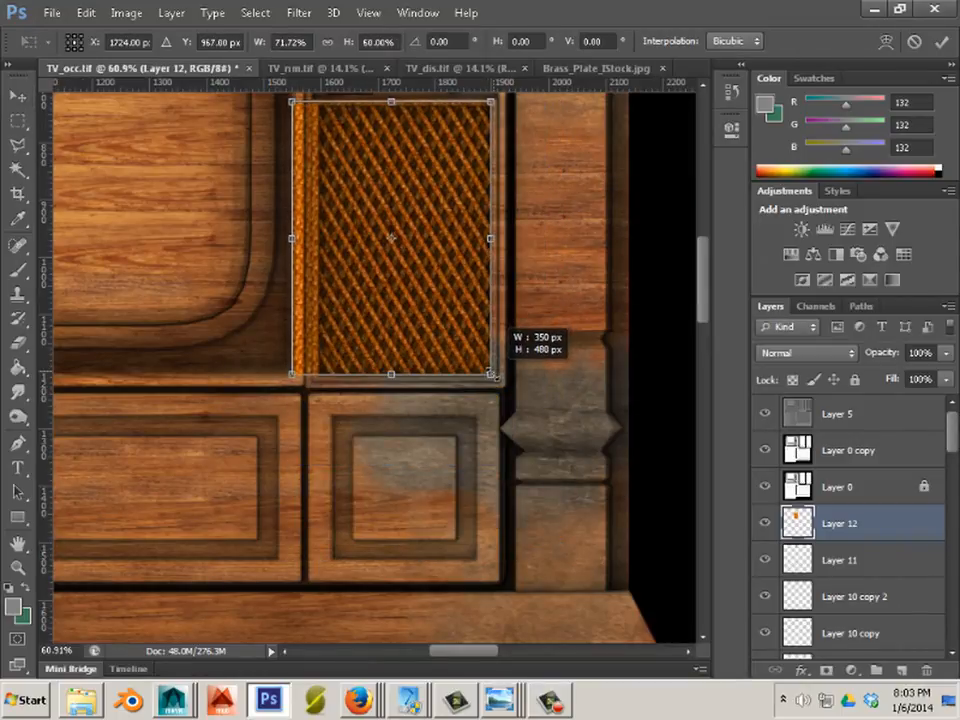
{"action": "left_click_drag", "start_coordinate": [293, 238], "coordinate": [318, 238]}
{"action": "scroll", "coordinate": [370, 222], "scroll_direction": "up", "scroll_amount": 3}
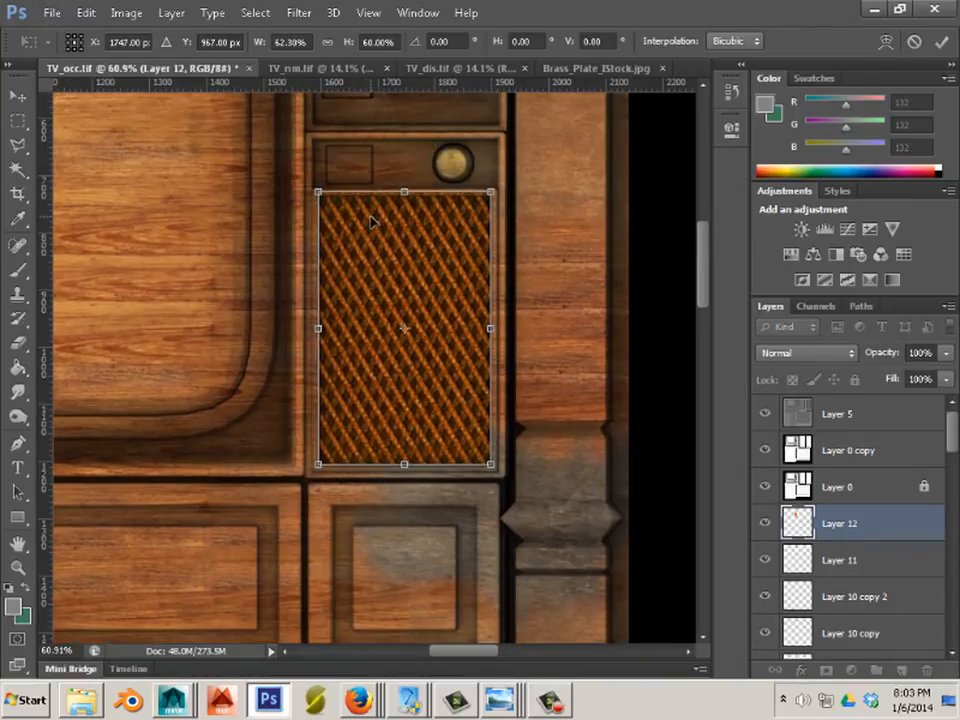
{"action": "mouse_move", "coordinate": [405, 190]}
{"action": "left_mouse_down"}
{"action": "mouse_move", "coordinate": [405, 230]}
{"action": "mouse_move", "coordinate": [405, 188]}
{"action": "left_mouse_up"}
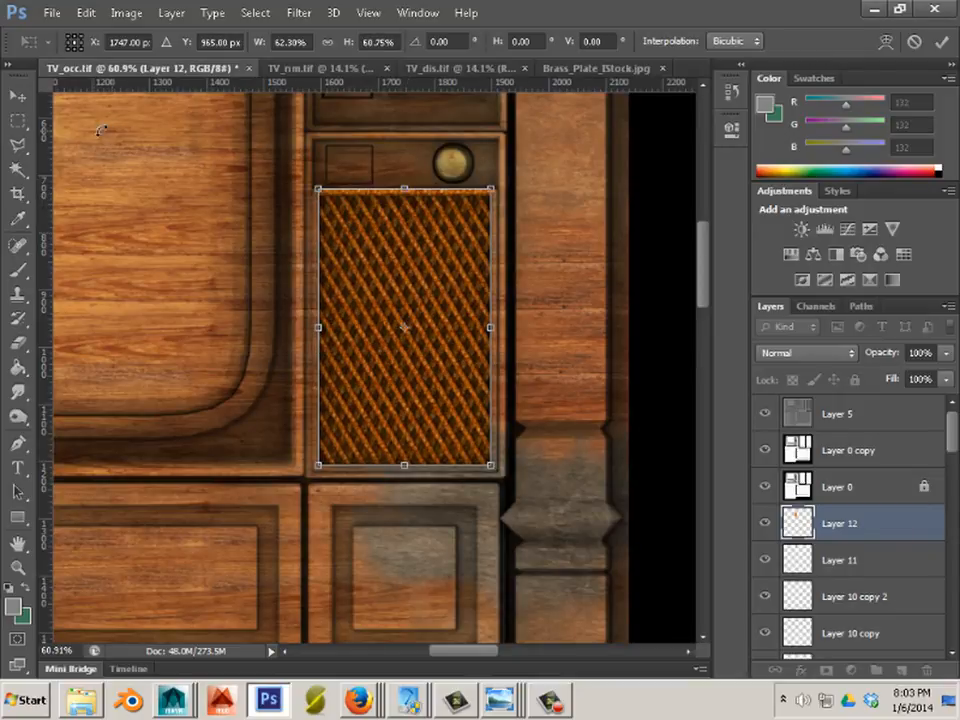
{"action": "left_click", "coordinate": [17, 95]}
{"action": "left_click", "coordinate": [422, 274]}
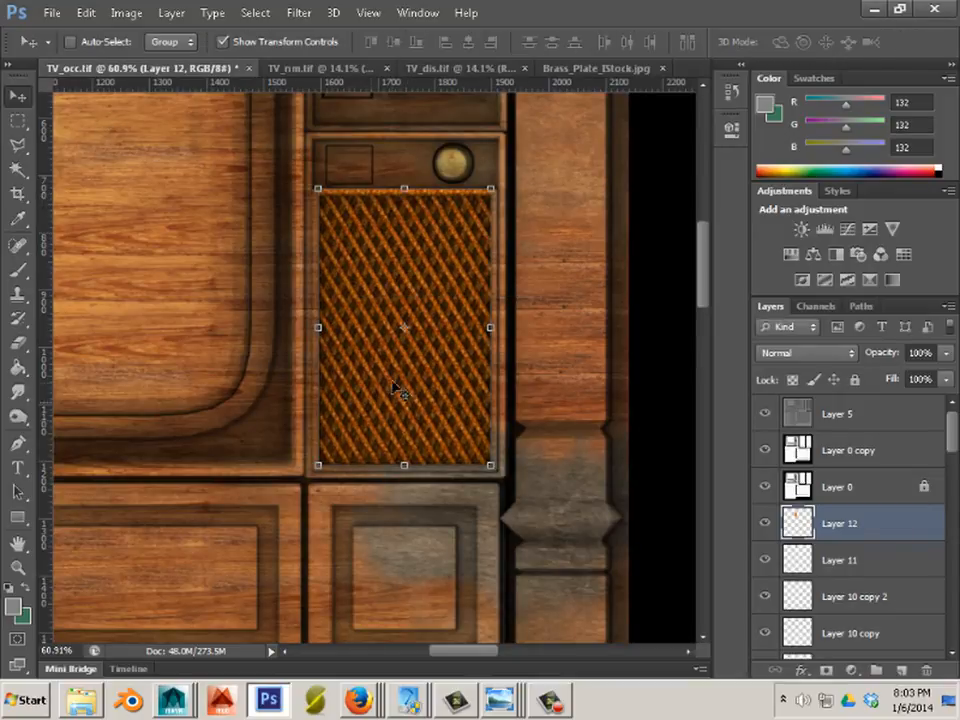
Lower the fabric's upper edge to the grille's inner frame, scaling its height to 97.33%, and apply the transformation
{"action": "scroll", "coordinate": [407, 350], "scroll_direction": "up", "scroll_amount": 4}
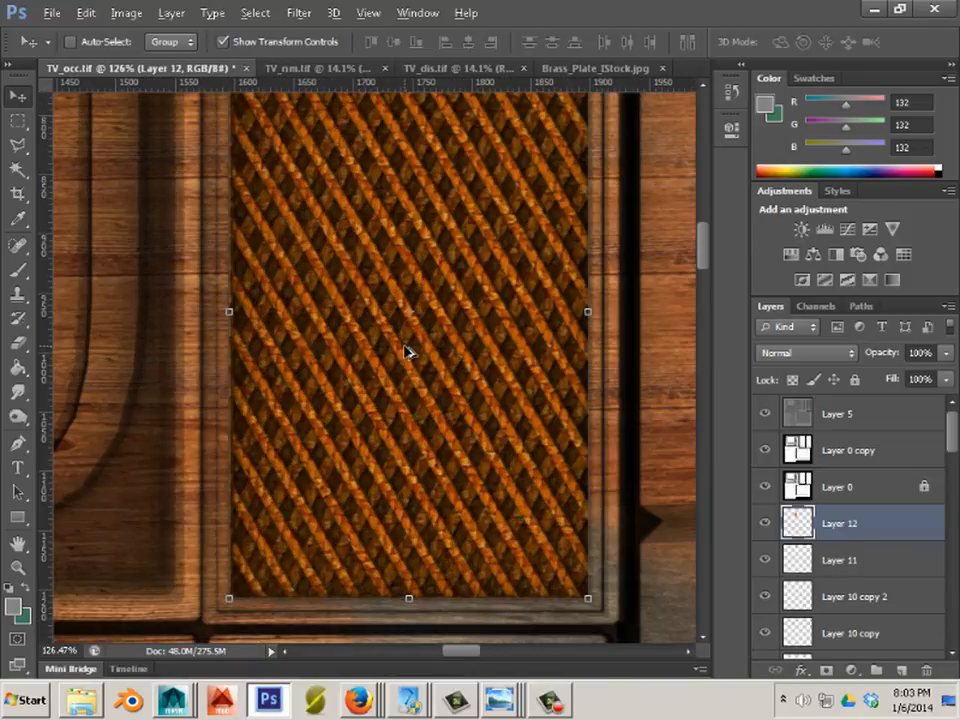
{"action": "scroll", "coordinate": [407, 350], "scroll_direction": "down", "scroll_amount": 2}
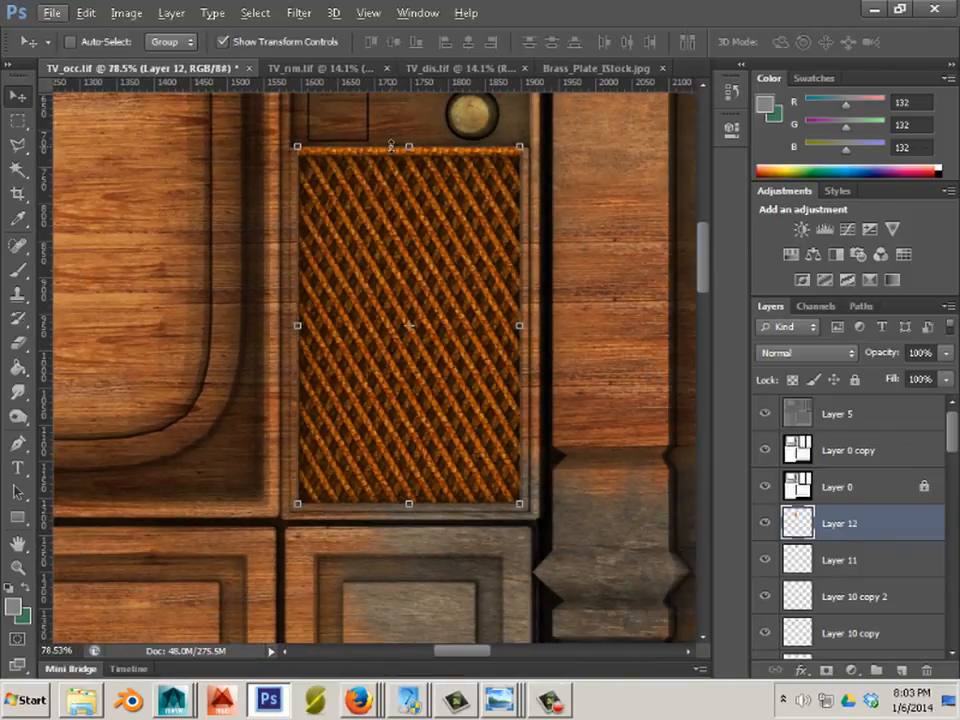
{"action": "left_click_drag", "start_coordinate": [407, 145], "coordinate": [407, 155]}
{"action": "left_click", "coordinate": [14, 97]}
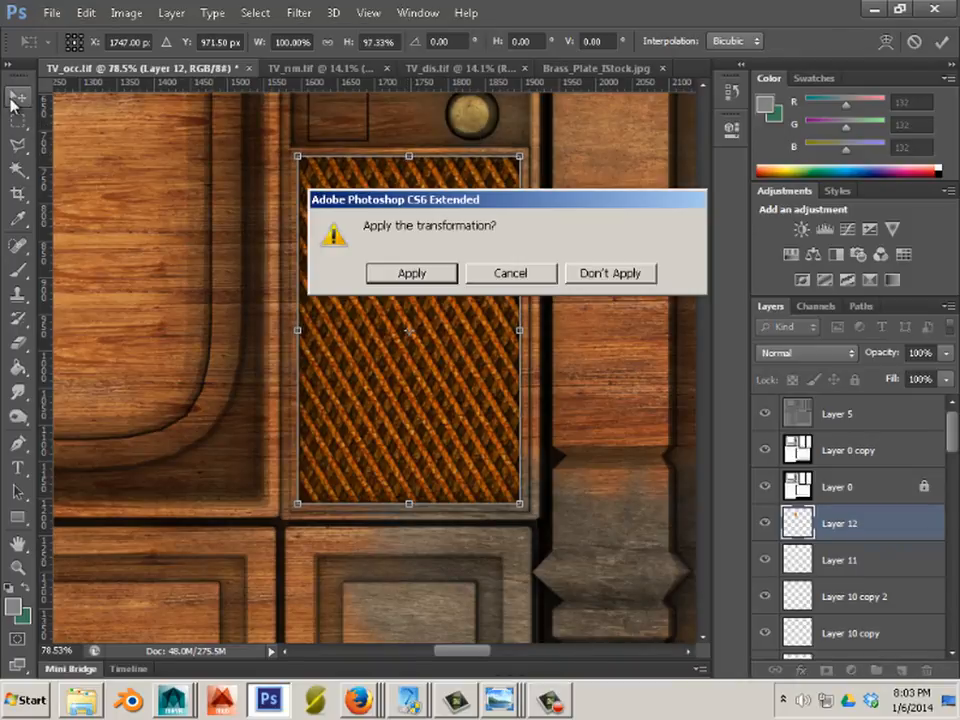
{"action": "left_click", "coordinate": [430, 273]}
Start a Replace Color adjustment on the fabric layer and sample the orange of the speaker grille fabric
{"action": "scroll", "coordinate": [420, 268], "scroll_direction": "down", "scroll_amount": 4}
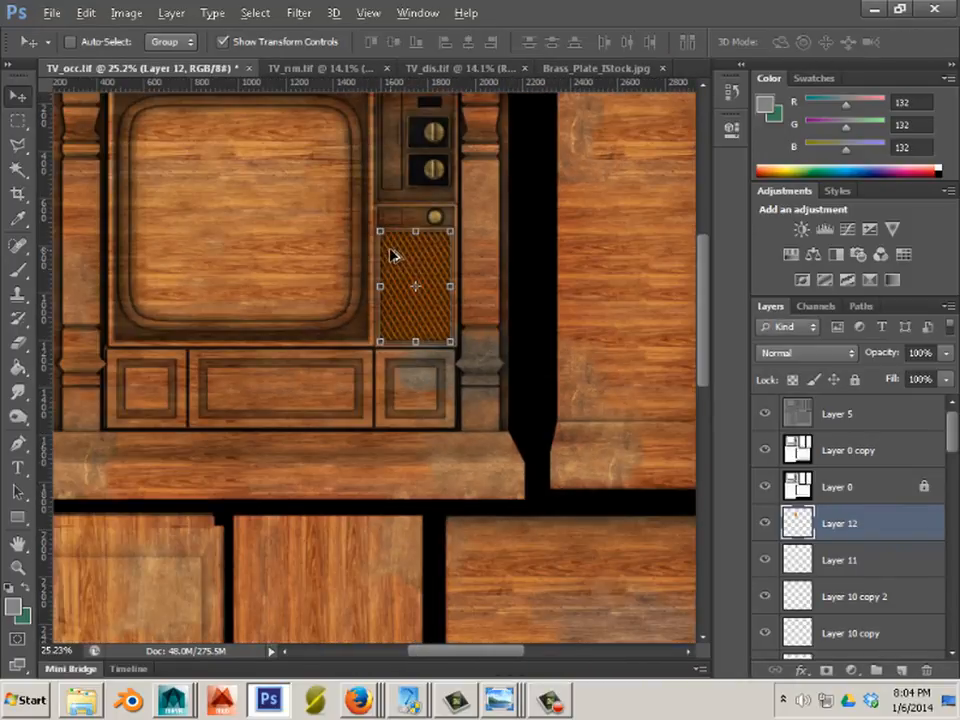
{"action": "scroll", "coordinate": [392, 256], "scroll_direction": "down", "scroll_amount": 1}
{"action": "left_click", "coordinate": [126, 13]}
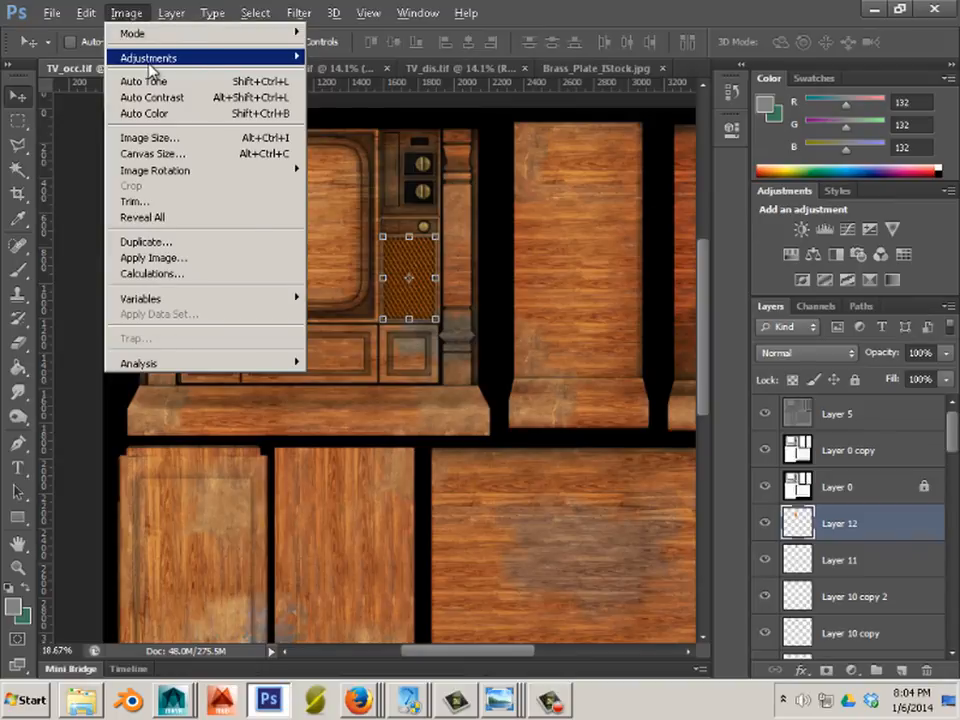
{"action": "mouse_move", "coordinate": [150, 57]}
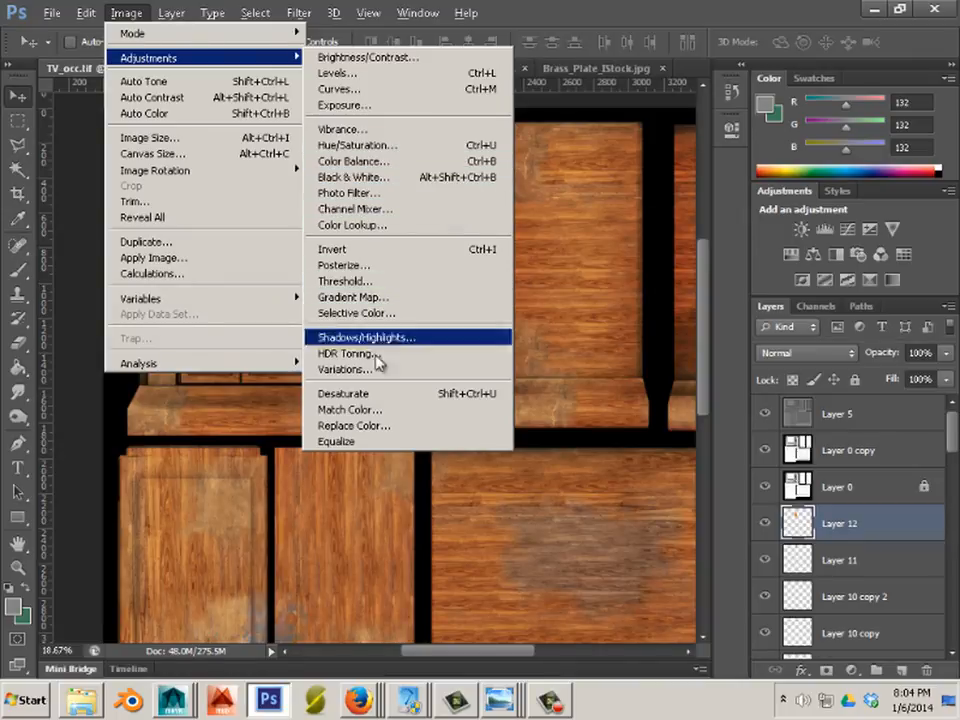
{"action": "left_click", "coordinate": [377, 426]}
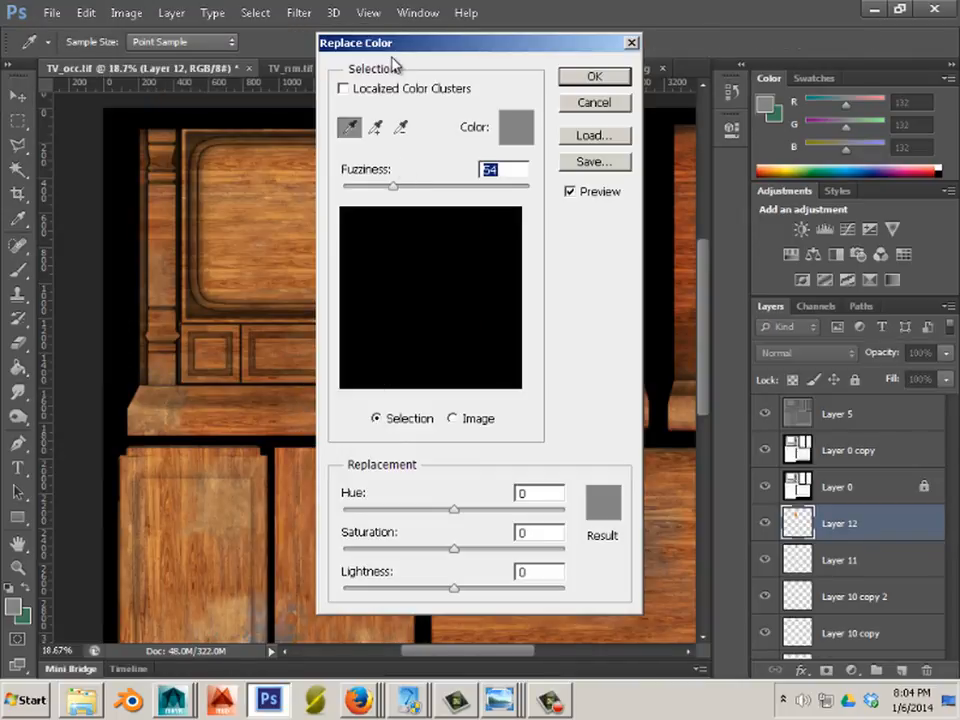
{"action": "left_click_drag", "start_coordinate": [336, 42], "coordinate": [632, 73]}
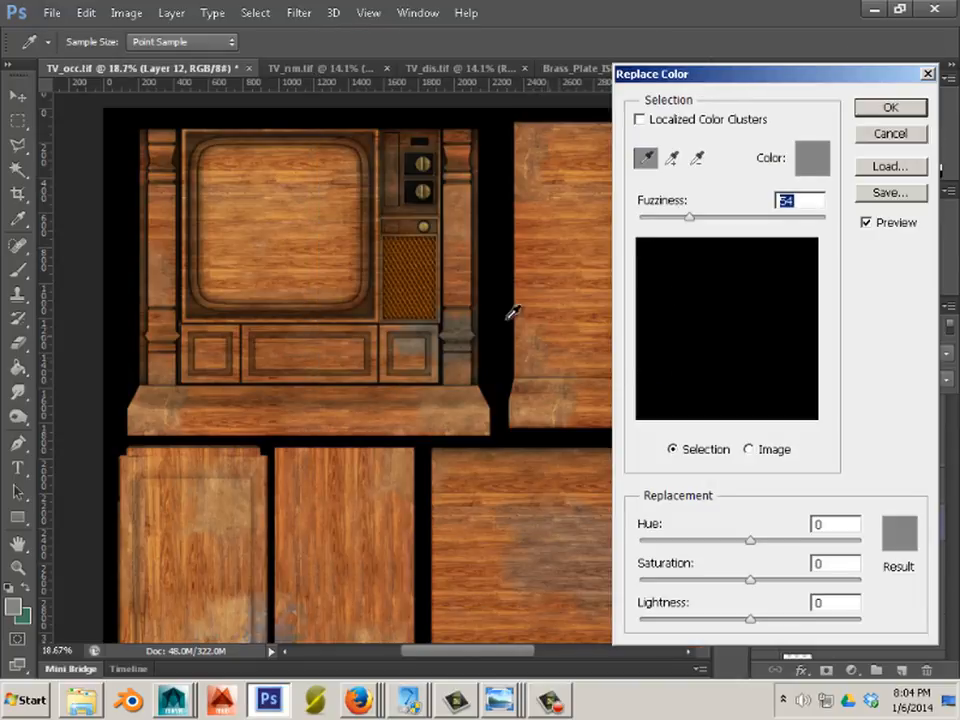
{"action": "left_click", "coordinate": [405, 266]}
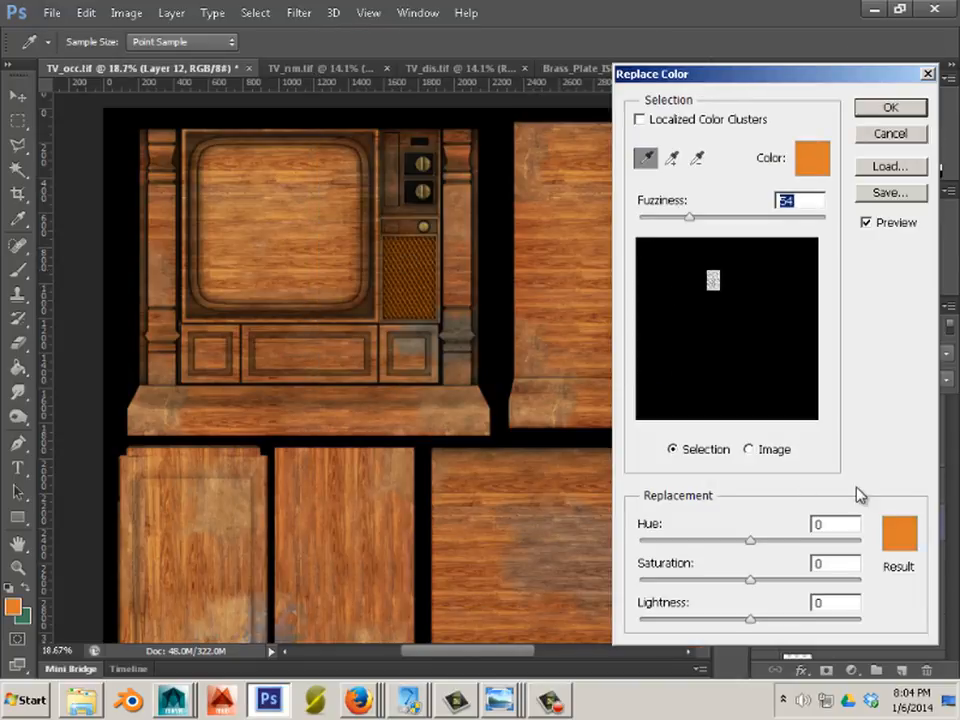
Pick a muted olive result colour for the fabric, with Hue +31, Saturation -47 and Lightness -7
{"action": "left_click", "coordinate": [755, 582]}
{"action": "left_click", "coordinate": [900, 548]}
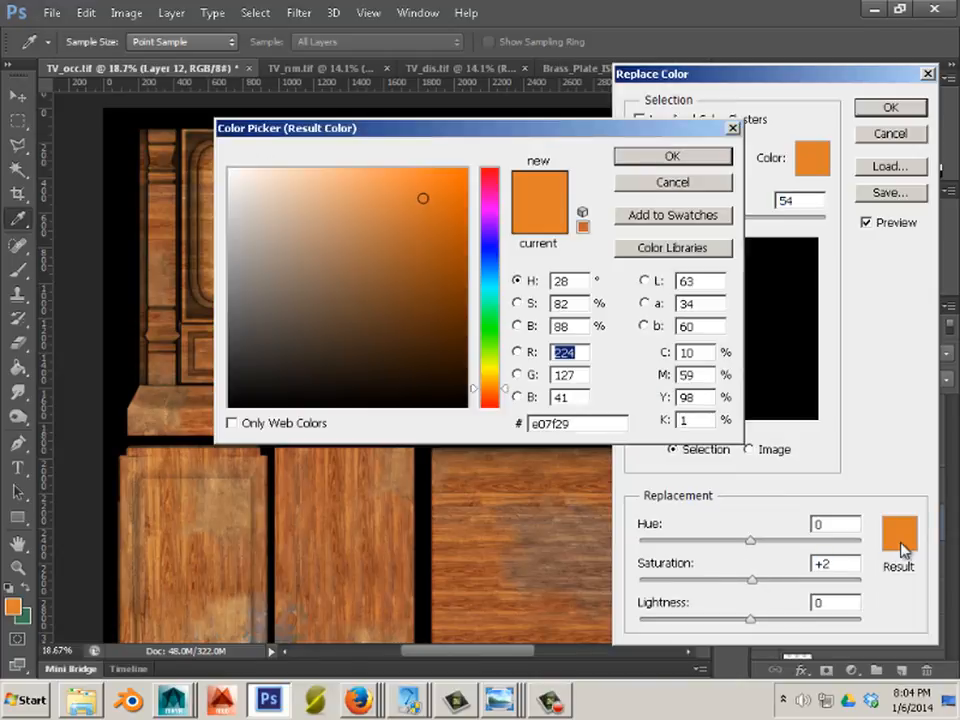
{"action": "left_click_drag", "start_coordinate": [371, 249], "coordinate": [346, 234]}
{"action": "left_click_drag", "start_coordinate": [487, 346], "coordinate": [489, 368]}
{"action": "left_click_drag", "start_coordinate": [441, 332], "coordinate": [326, 272]}
{"action": "left_click", "coordinate": [634, 158]}
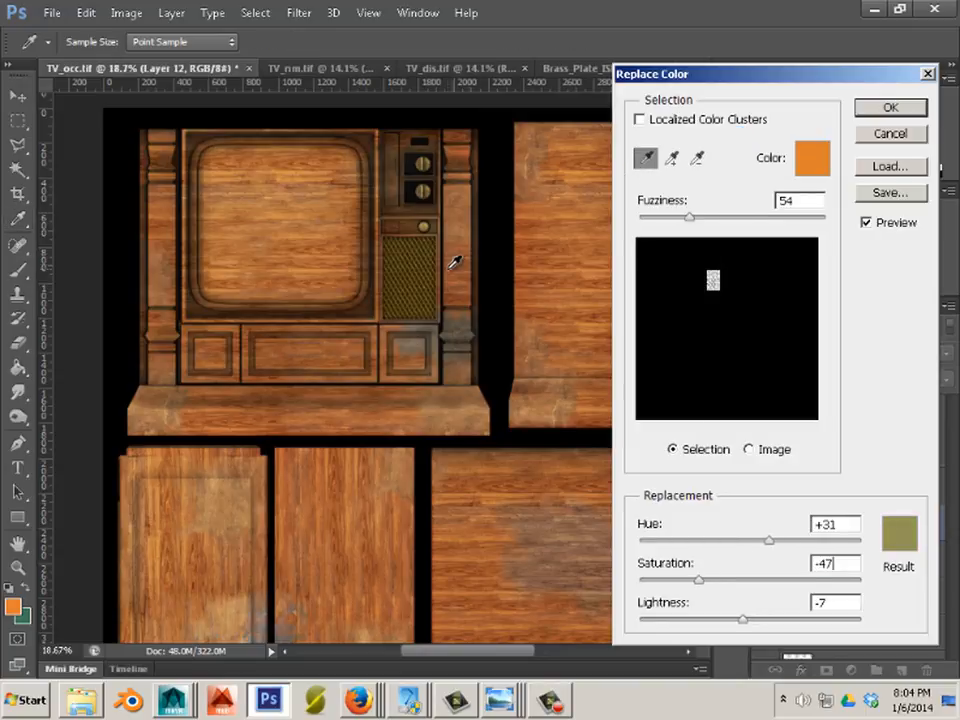
Set the replacement hue to +15 for a muted gold fabric and apply the colour replacement
{"action": "key", "text": "alt"}
{"action": "mouse_move", "coordinate": [768, 545]}
{"action": "left_mouse_down"}
{"action": "mouse_move", "coordinate": [722, 545]}
{"action": "mouse_move", "coordinate": [760, 543]}
{"action": "left_mouse_up"}
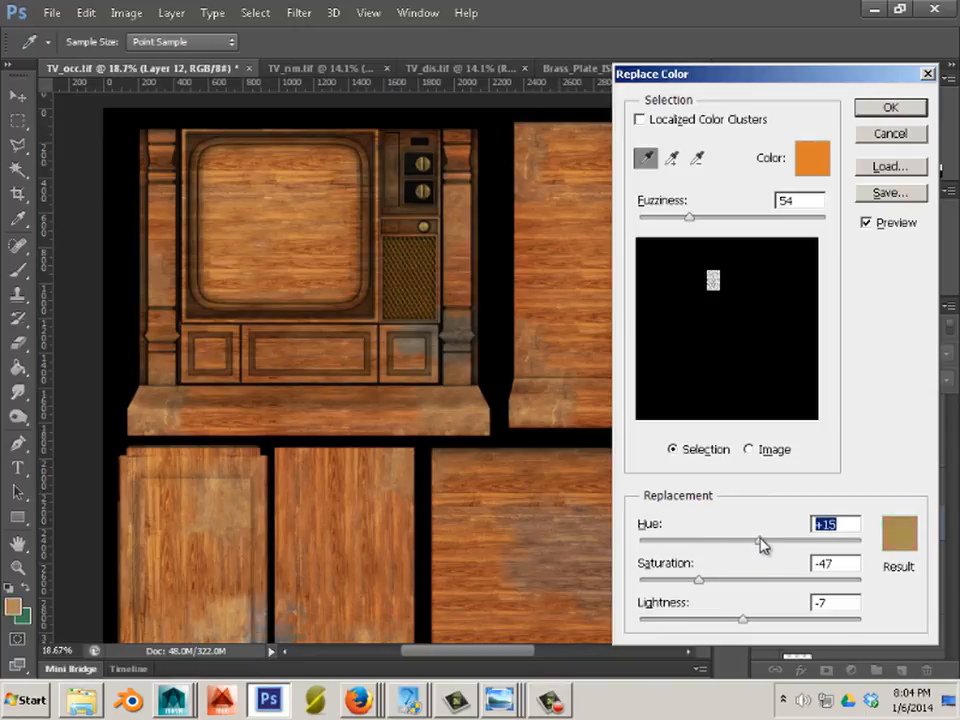
{"action": "left_click", "coordinate": [919, 113]}
{"action": "key", "text": "v"}
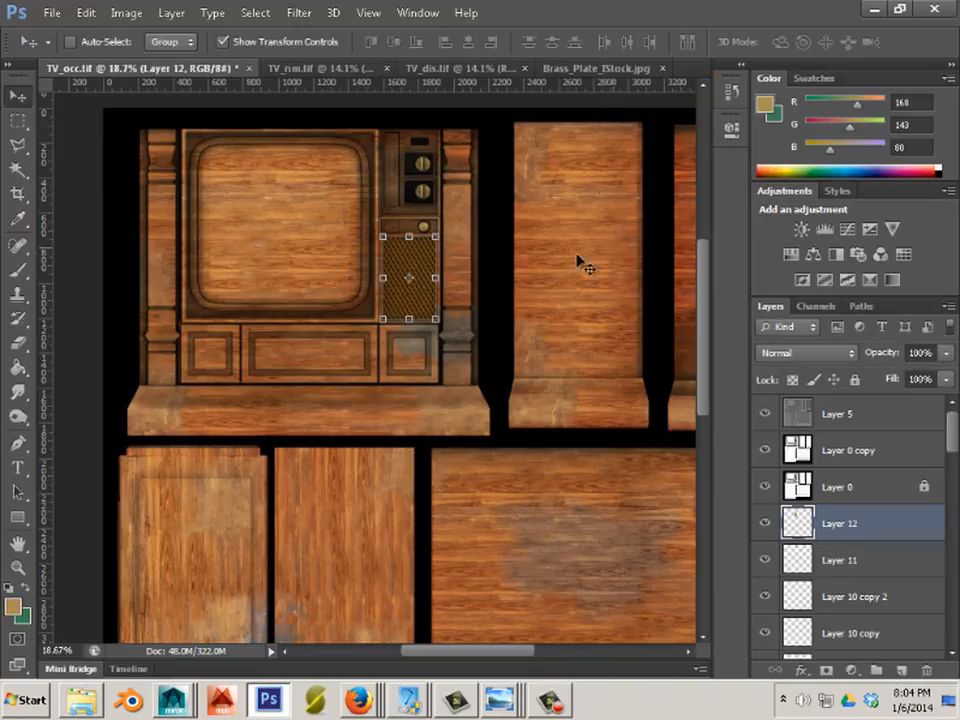
{"action": "scroll", "coordinate": [428, 258], "scroll_direction": "up", "scroll_amount": 5}
{"action": "scroll", "coordinate": [428, 258], "scroll_direction": "up", "scroll_amount": 1}
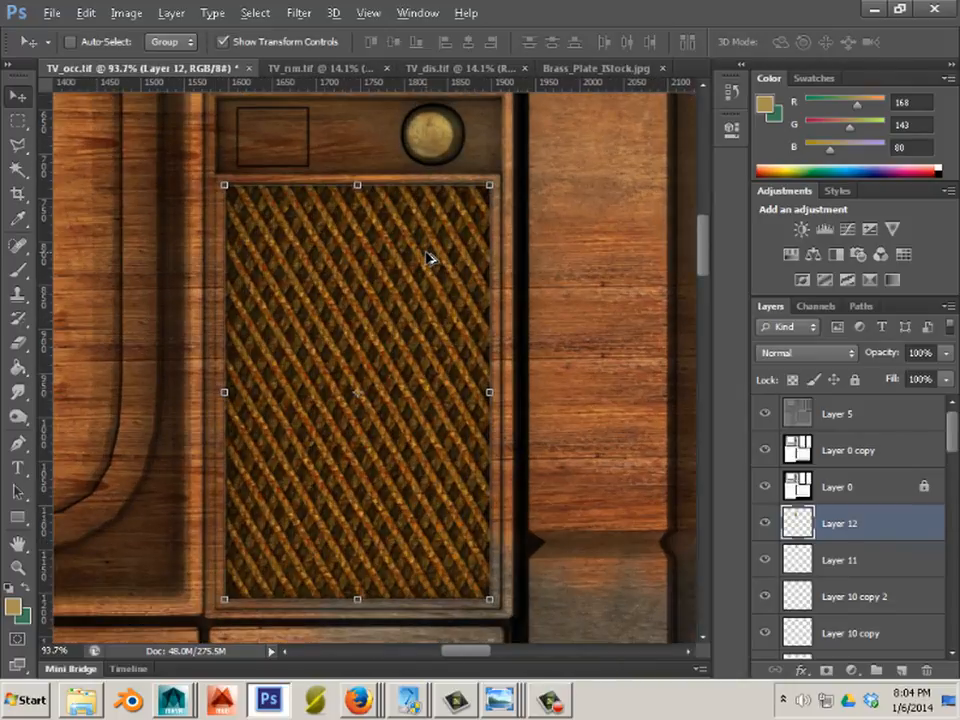
{"action": "scroll", "coordinate": [428, 258], "scroll_direction": "down", "scroll_amount": 6}
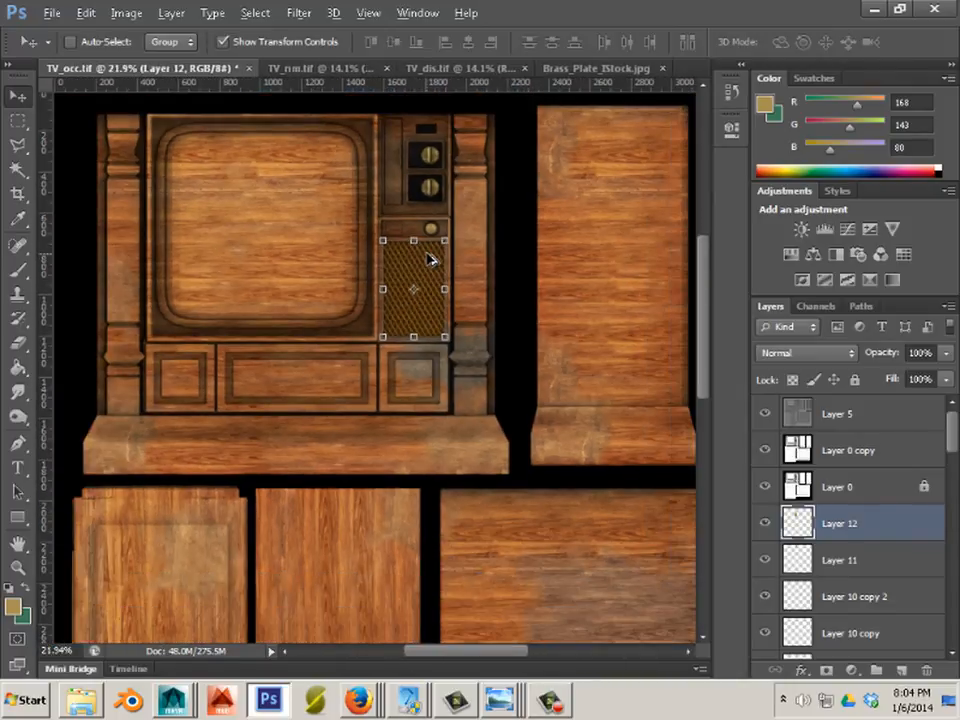
{"action": "key", "text": "alt"}
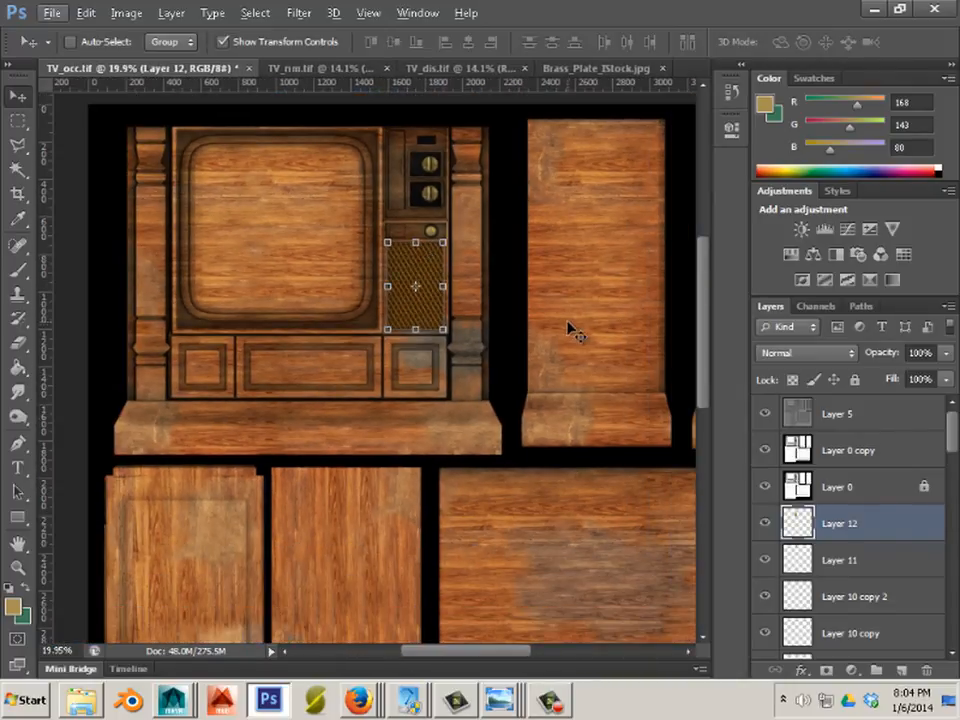